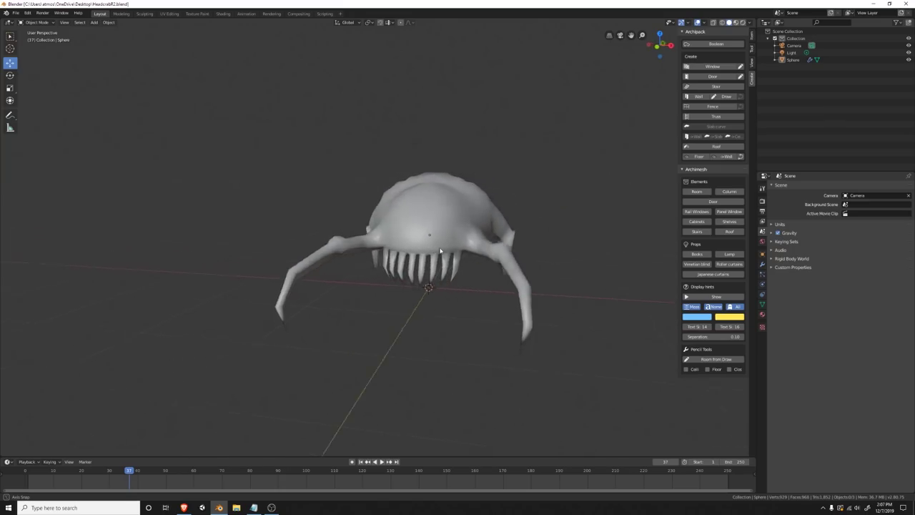
Step: Delete the finished headcrab mesh from the scene
{"action": "middle_click_drag", "start_coordinate": [429, 250], "coordinate": [453, 242]}
{"action": "left_click", "coordinate": [395, 186]}
{"action": "scroll", "coordinate": [396, 186], "scroll_direction": "up", "scroll_amount": 7}
{"action": "scroll", "coordinate": [396, 186], "scroll_direction": "down", "scroll_amount": 7}
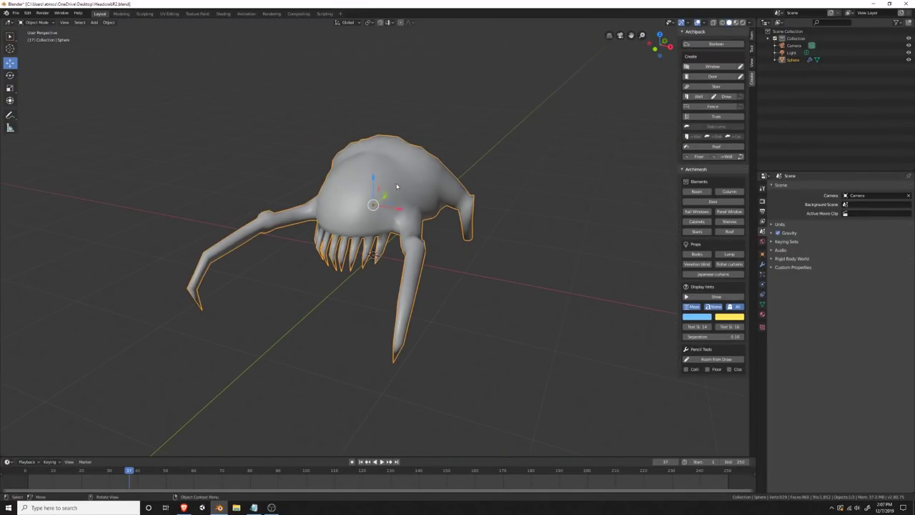
{"action": "key", "text": "x"}
{"action": "left_click", "coordinate": [395, 186]}
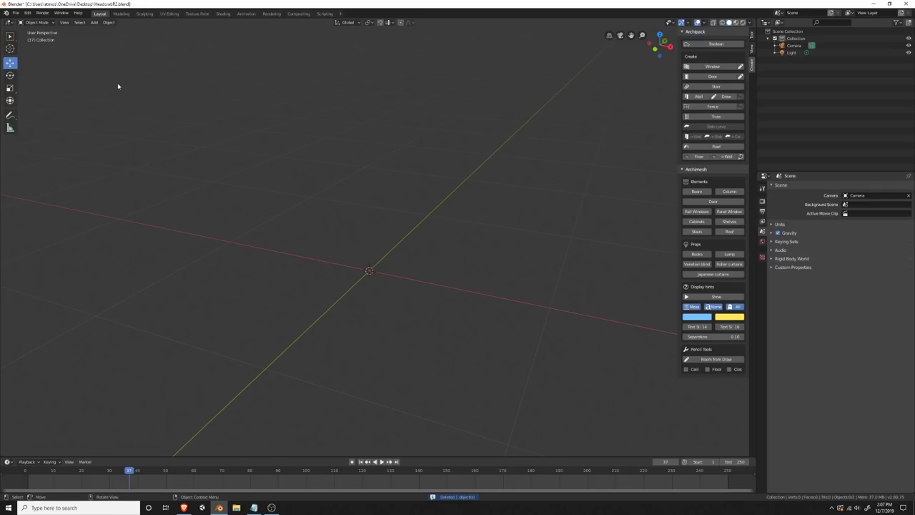
Step: Add a UV sphere with 28 segments, 14 rings and a 1 m radius at the world origin
{"action": "left_click", "coordinate": [94, 23]}
{"action": "mouse_move", "coordinate": [107, 30]}
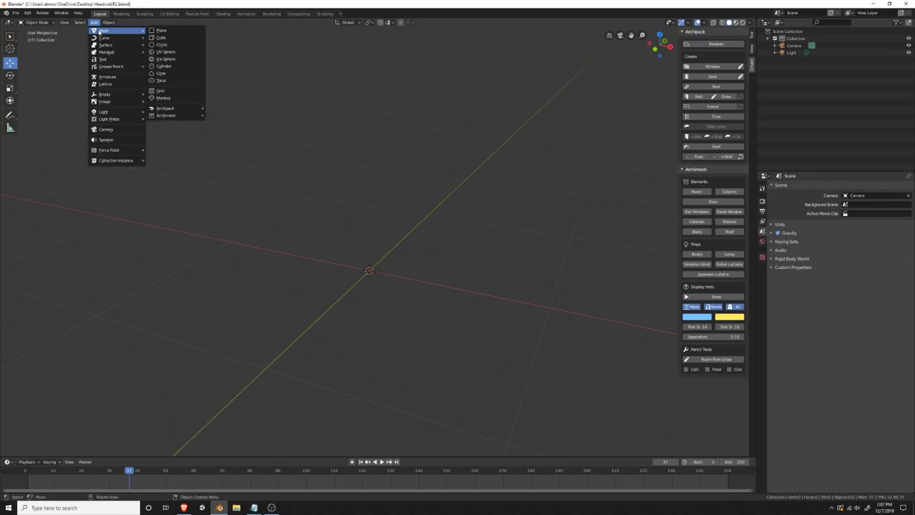
{"action": "left_click", "coordinate": [179, 54]}
{"action": "middle_click_drag", "start_coordinate": [300, 230], "coordinate": [399, 232]}
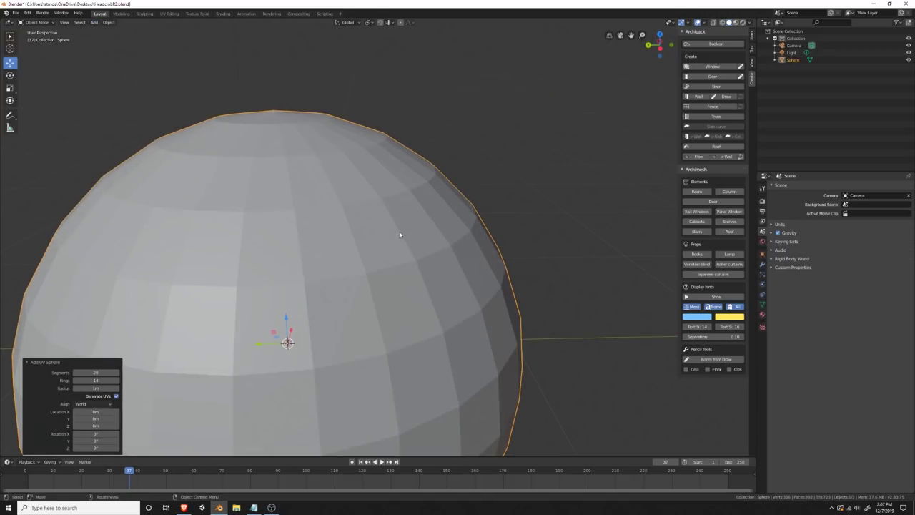
{"action": "scroll", "coordinate": [378, 282], "scroll_direction": "down", "scroll_amount": 4}
{"action": "mouse_move", "coordinate": [378, 282]}
{"action": "middle_mouse_down"}
{"action": "mouse_move", "coordinate": [404, 268]}
{"action": "mouse_move", "coordinate": [363, 280]}
{"action": "middle_mouse_up"}
{"action": "scroll", "coordinate": [313, 238], "scroll_direction": "up", "scroll_amount": 2}
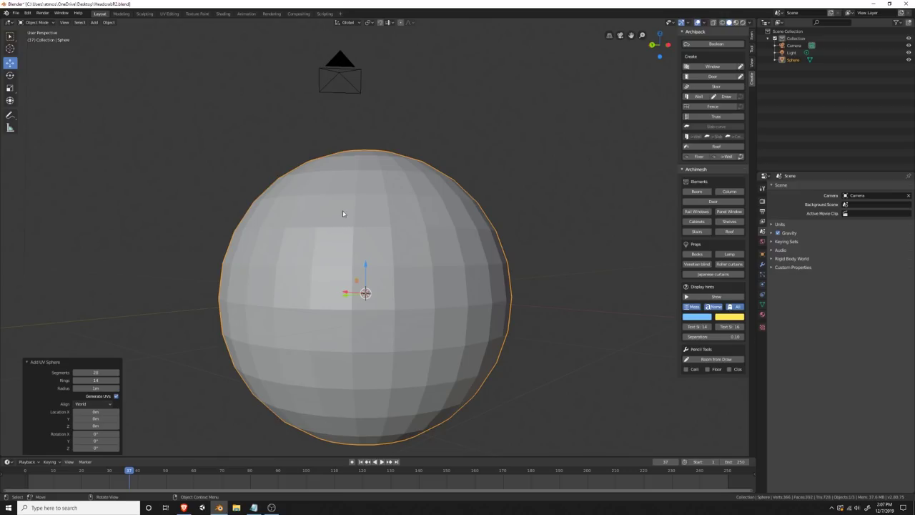
{"action": "middle_click_drag", "start_coordinate": [342, 213], "coordinate": [454, 257]}
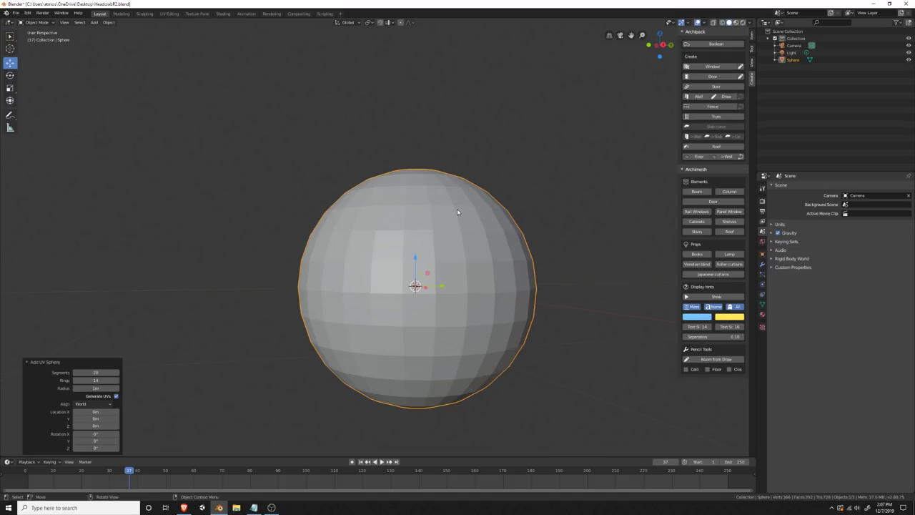
{"action": "left_click", "coordinate": [92, 372]}
{"action": "key", "text": "Return"}
Step: Raise the sphere about 0.99 m along Z so that it rests on the ground plane
{"action": "key", "text": "g"}
{"action": "left_click", "coordinate": [187, 376]}
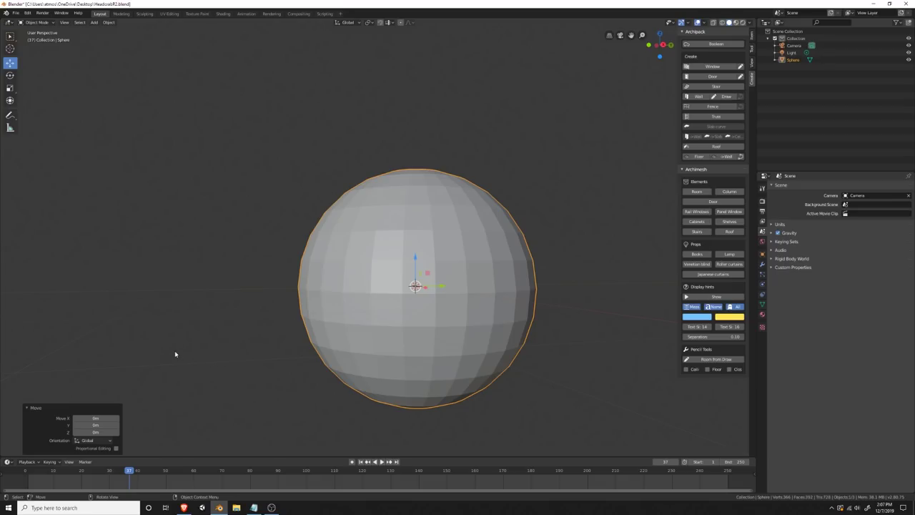
{"action": "middle_click_drag", "start_coordinate": [176, 351], "coordinate": [371, 207]}
{"action": "scroll", "coordinate": [254, 352], "scroll_direction": "down", "scroll_amount": 4}
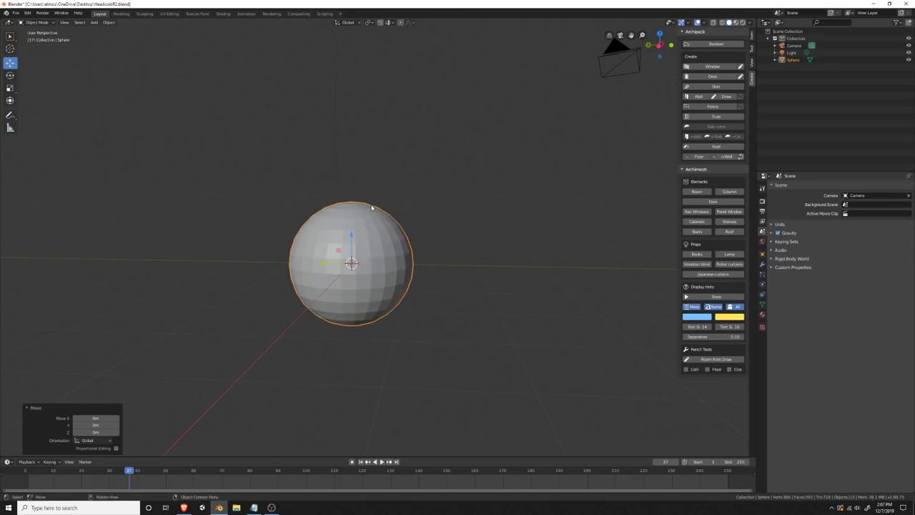
{"action": "left_click_drag", "start_coordinate": [351, 236], "coordinate": [358, 173]}
{"action": "middle_click_drag", "start_coordinate": [358, 175], "coordinate": [288, 211]}
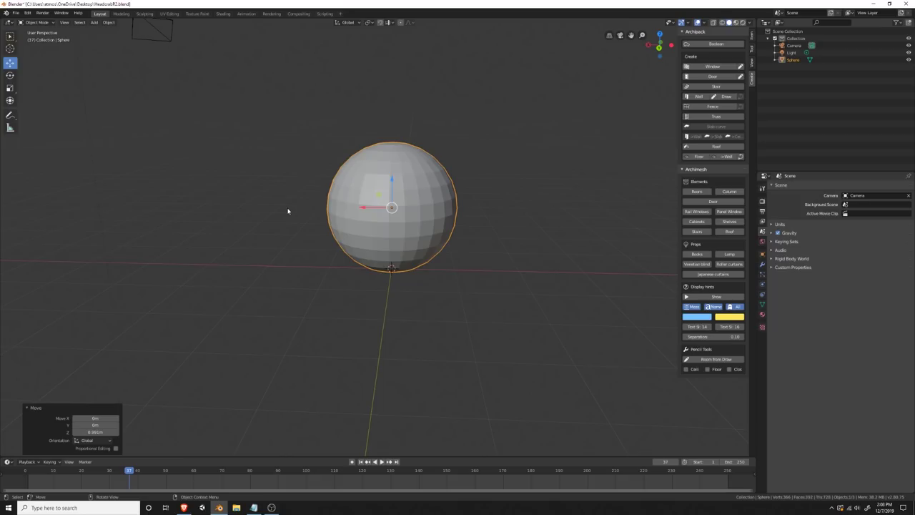
Step: Set up the sphere for mesh editing in the Modeling workspace, viewed straight from the front
{"action": "key", "text": "KP_1"}
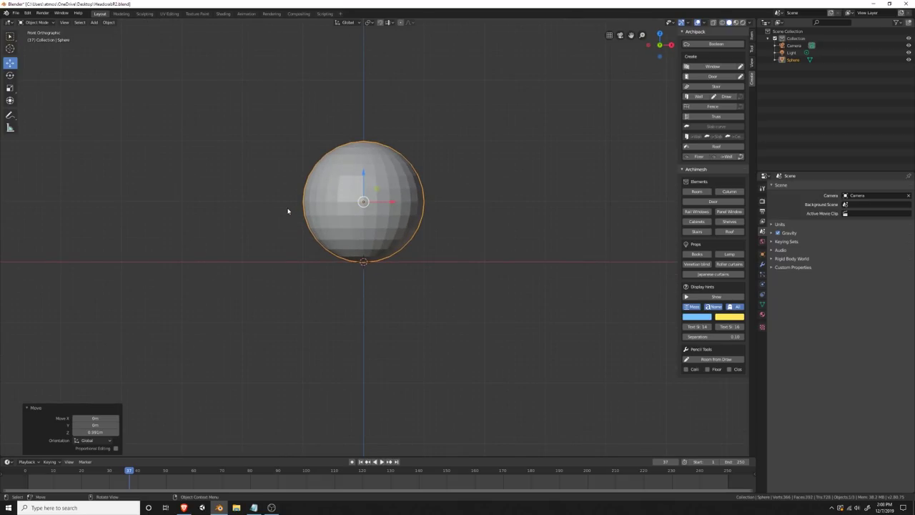
{"action": "left_click", "coordinate": [120, 14]}
{"action": "key", "text": "KP_1"}
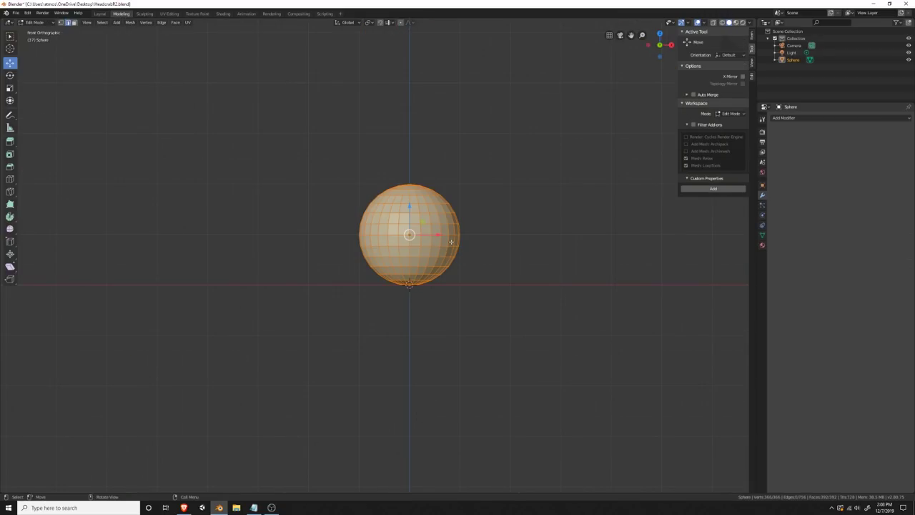
{"action": "scroll", "coordinate": [452, 261], "scroll_direction": "up", "scroll_amount": 4}
{"action": "scroll", "coordinate": [453, 260], "scroll_direction": "up", "scroll_amount": 2}
{"action": "middle_click_drag", "start_coordinate": [452, 261], "coordinate": [335, 308], "text": "shift"}
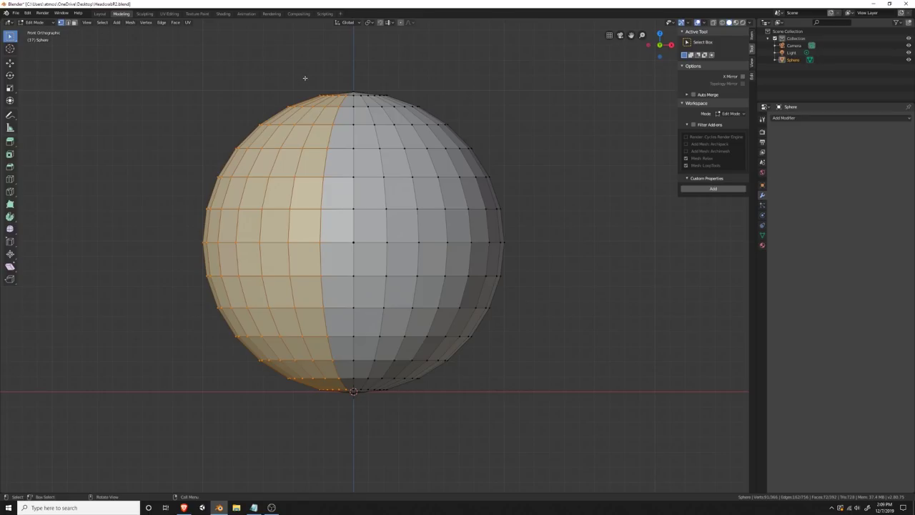
Step: Try to delete the vertices of the sphere's negative-X half in solid shading, and undo the deletion
{"action": "key", "text": "x"}
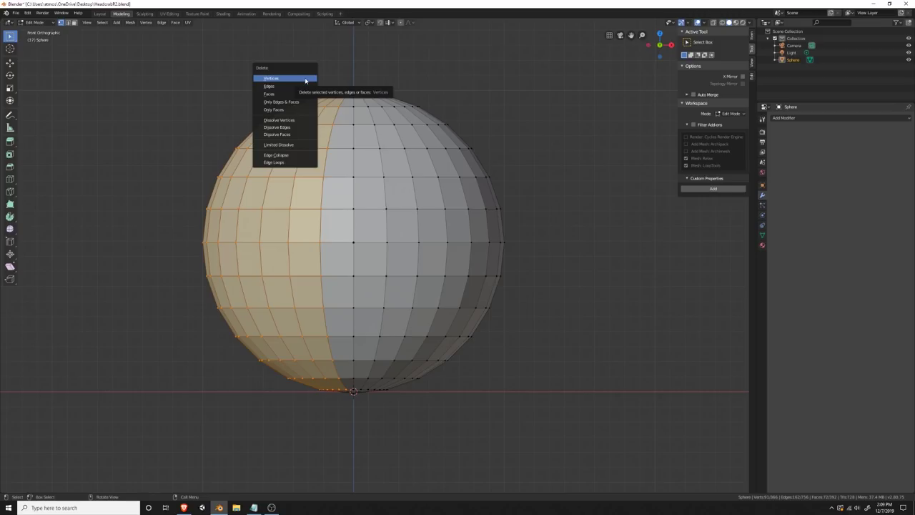
{"action": "left_click", "coordinate": [294, 79]}
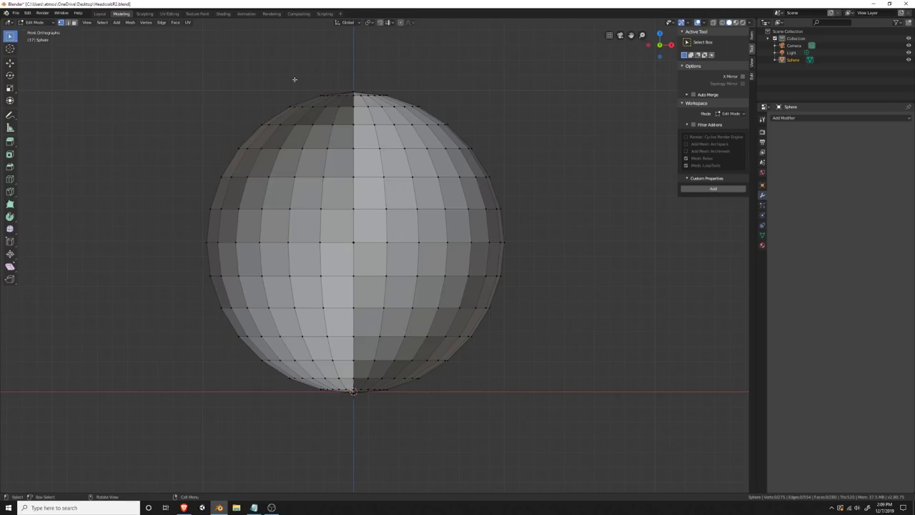
{"action": "left_click_drag", "start_coordinate": [185, 66], "coordinate": [349, 425]}
{"action": "key", "text": "ctrl+z"}
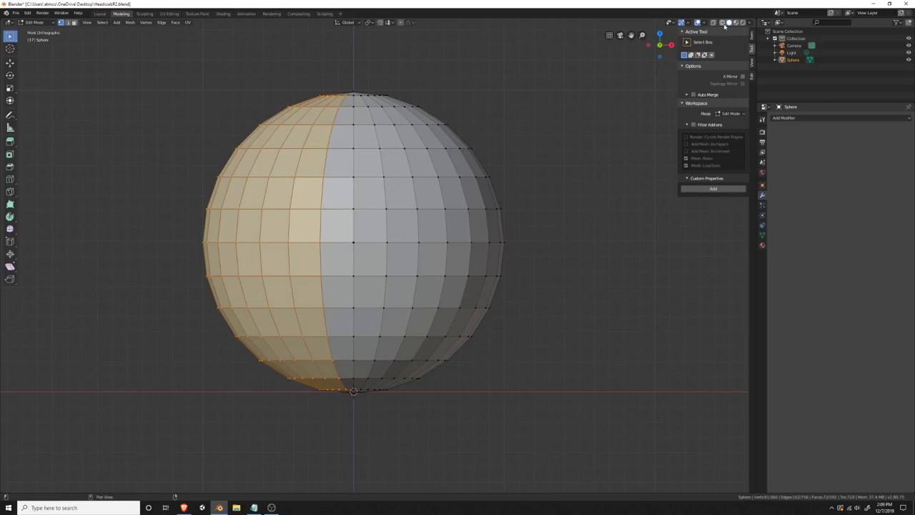
Step: Select all vertices of the sphere's negative-X half through the mesh in wireframe shading and delete them
{"action": "left_click", "coordinate": [722, 23]}
{"action": "left_click", "coordinate": [150, 60]}
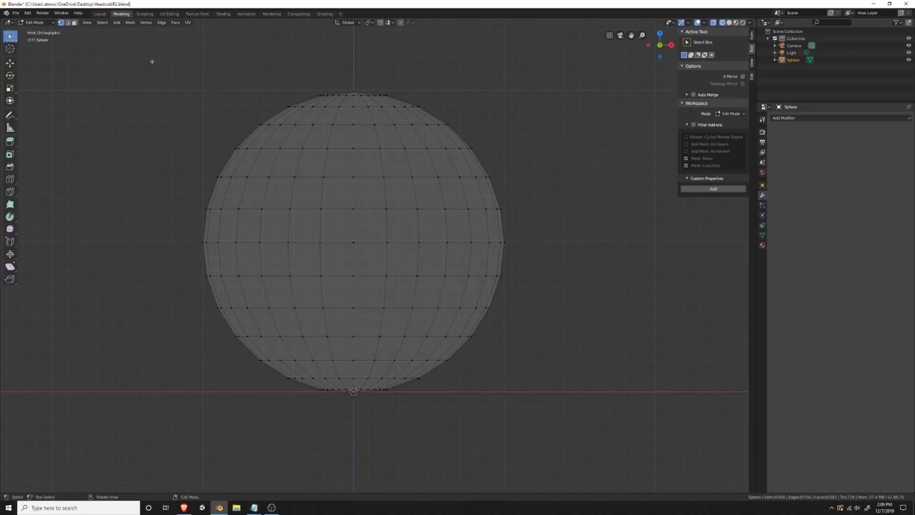
{"action": "left_click_drag", "start_coordinate": [145, 50], "coordinate": [349, 423]}
{"action": "left_click_drag", "start_coordinate": [349, 423], "coordinate": [349, 423]}
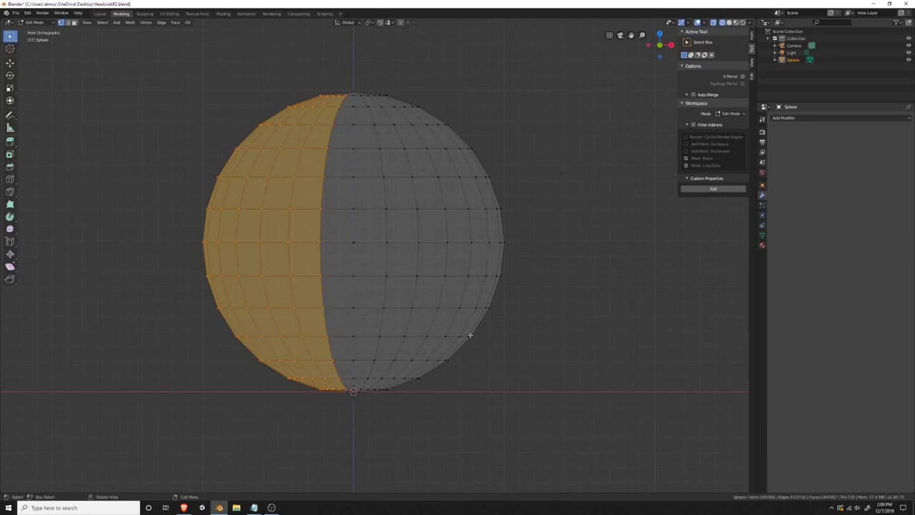
{"action": "key", "text": "x"}
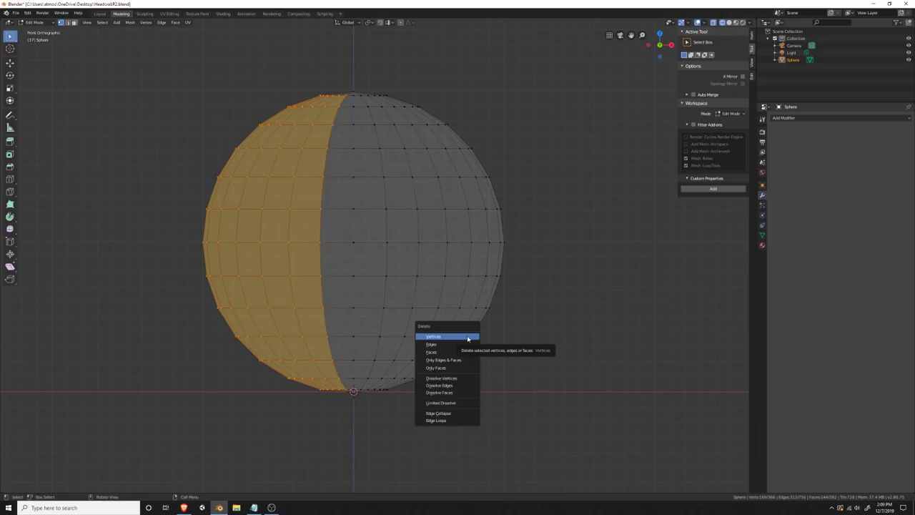
{"action": "left_click", "coordinate": [466, 335]}
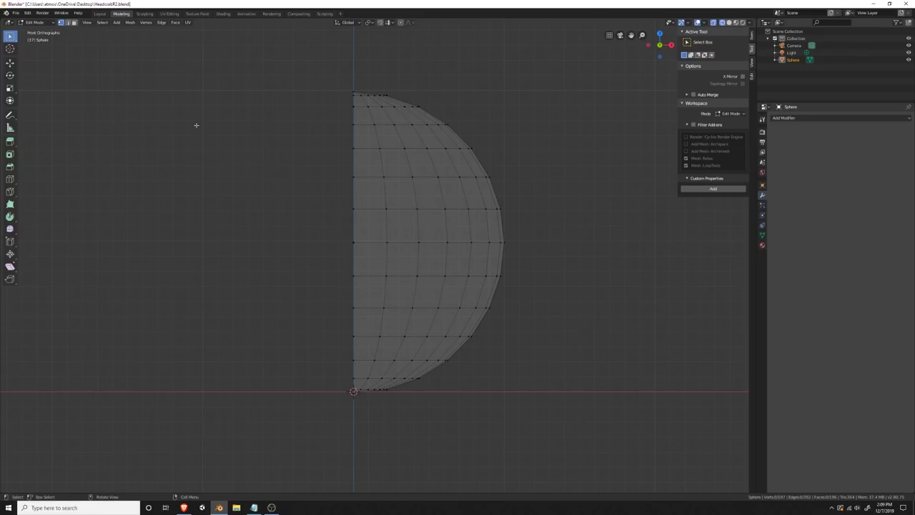
Step: Add a Mirror modifier on the X axis to the half sphere
{"action": "middle_click_drag", "start_coordinate": [196, 125], "coordinate": [533, 231]}
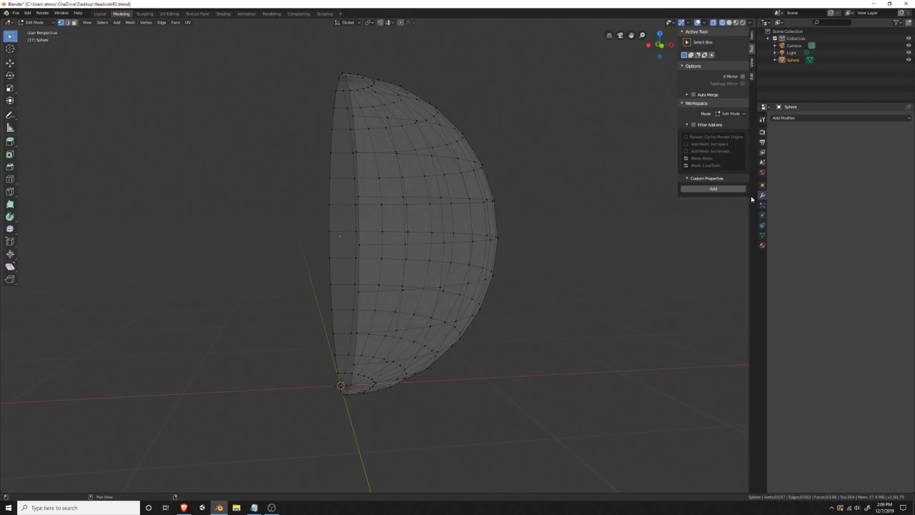
{"action": "left_click", "coordinate": [796, 118]}
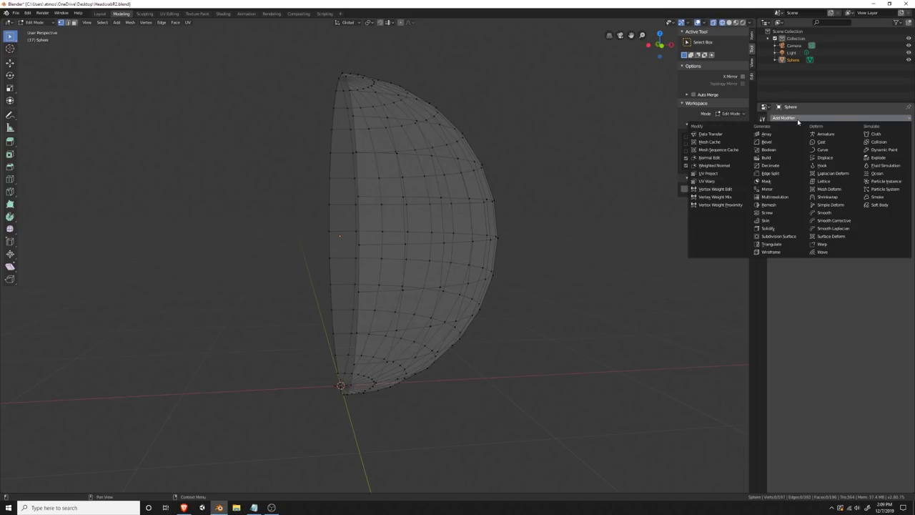
{"action": "left_click", "coordinate": [776, 190]}
{"action": "mouse_move", "coordinate": [572, 236]}
{"action": "middle_mouse_down"}
{"action": "mouse_move", "coordinate": [547, 243]}
{"action": "mouse_move", "coordinate": [527, 221]}
{"action": "middle_mouse_up"}
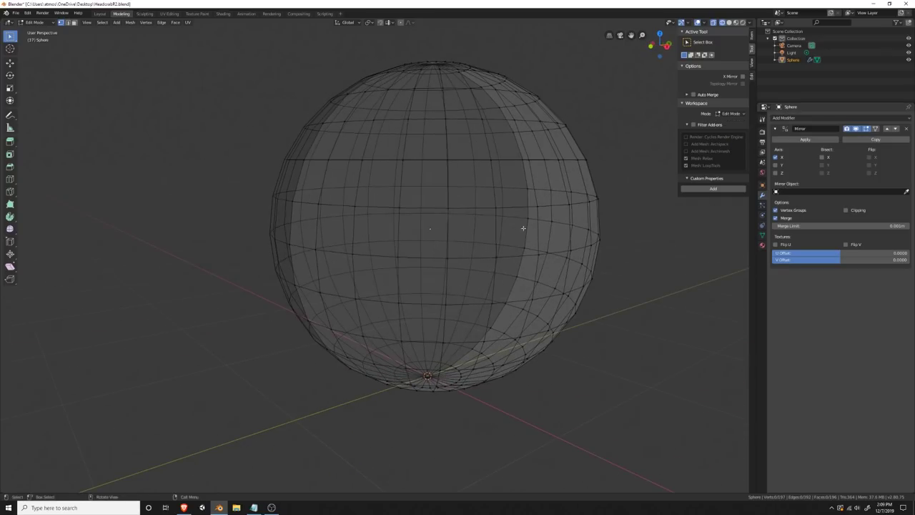
Step: Examine the mirrored sphere from several sides in solid shading
{"action": "left_click", "coordinate": [729, 22]}
{"action": "middle_click_drag", "start_coordinate": [307, 211], "coordinate": [629, 216]}
{"action": "scroll", "coordinate": [588, 230], "scroll_direction": "down", "scroll_amount": 3}
{"action": "scroll", "coordinate": [589, 230], "scroll_direction": "down", "scroll_amount": 1}
{"action": "scroll", "coordinate": [461, 239], "scroll_direction": "down", "scroll_amount": 1}
{"action": "middle_click_drag", "start_coordinate": [357, 235], "coordinate": [541, 243]}
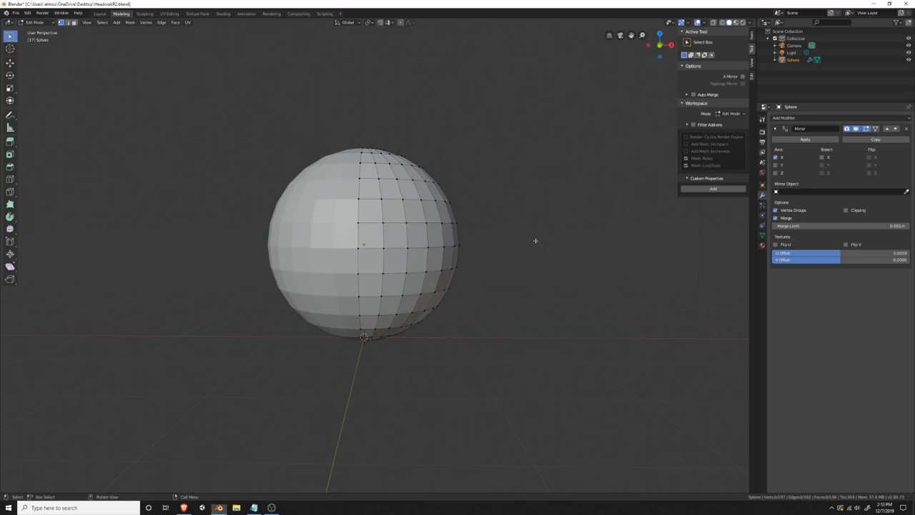
{"action": "middle_click_drag", "start_coordinate": [425, 218], "coordinate": [543, 214]}
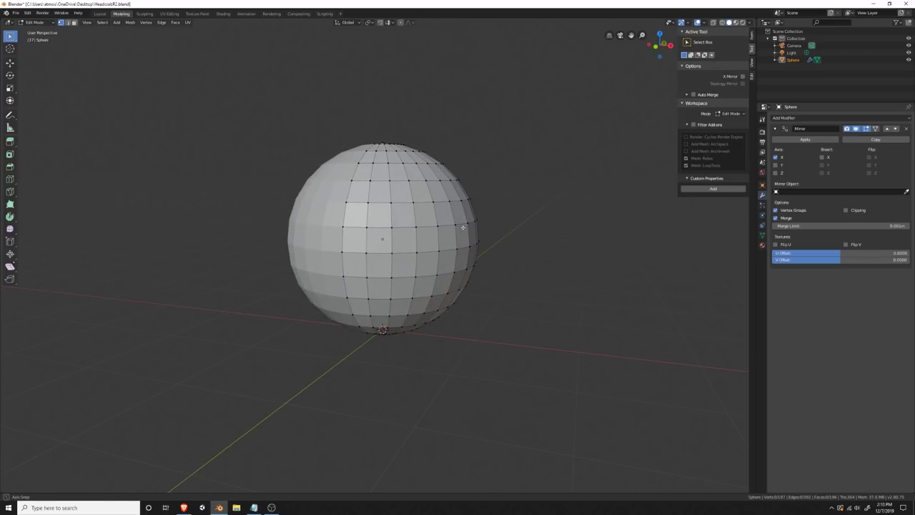
Step: Select all vertices below the sphere's equator in wireframe shading from the front view
{"action": "left_click", "coordinate": [722, 22]}
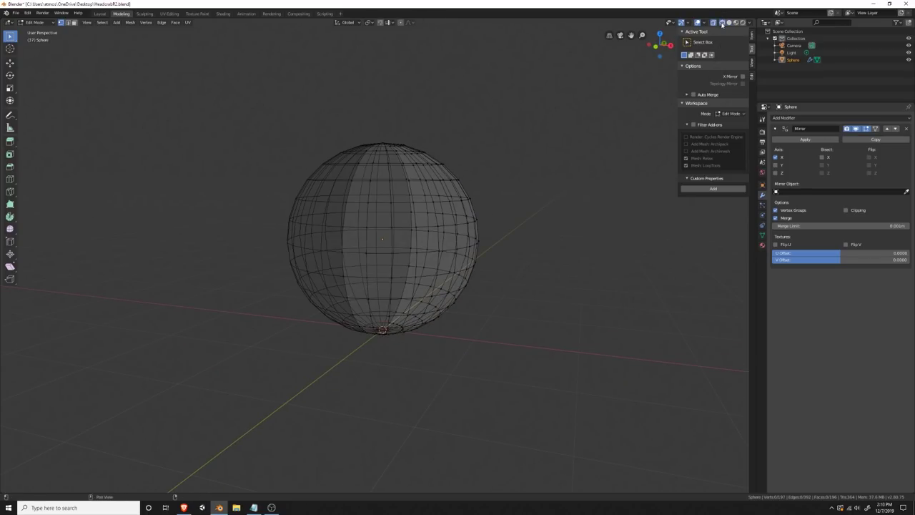
{"action": "key", "text": "KP_1"}
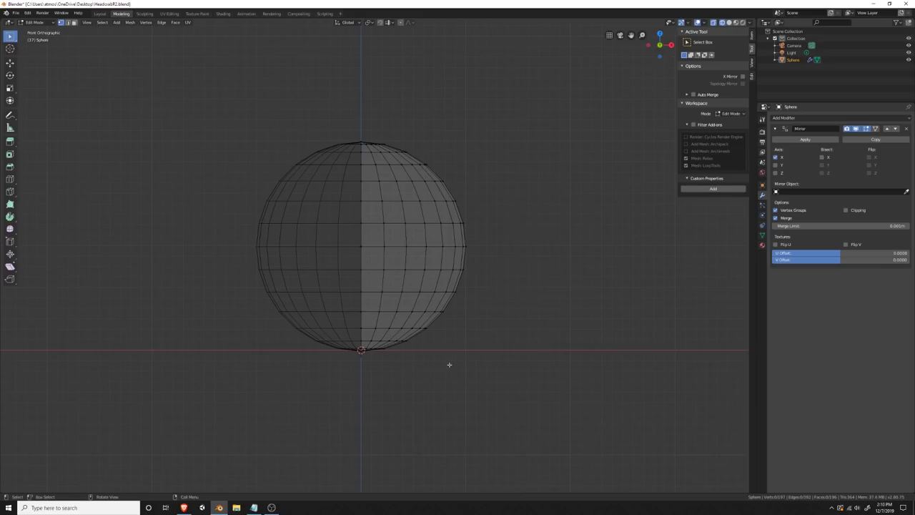
{"action": "left_click_drag", "start_coordinate": [498, 369], "coordinate": [214, 268]}
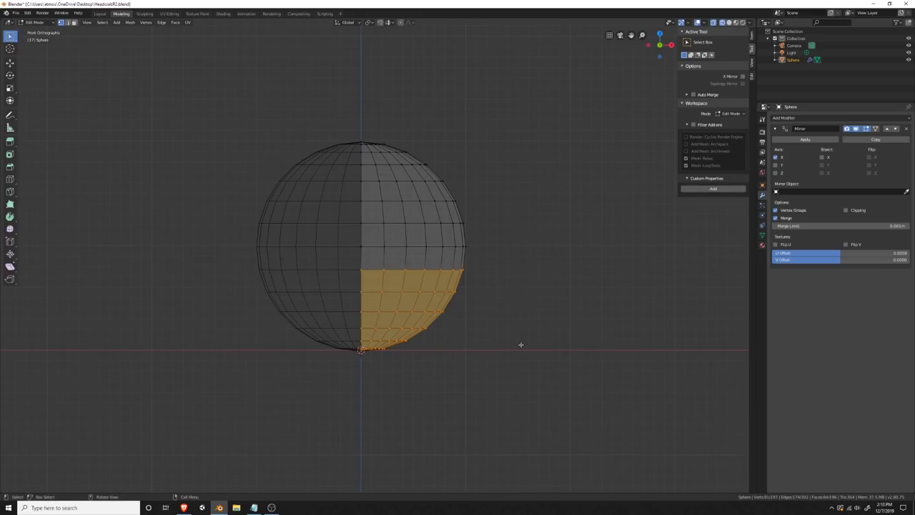
Step: Switch to the browser, enlarge the reddish-brown headcrab picture in the image results as reference, and return to Blender
{"action": "key", "text": "alt+Tab"}
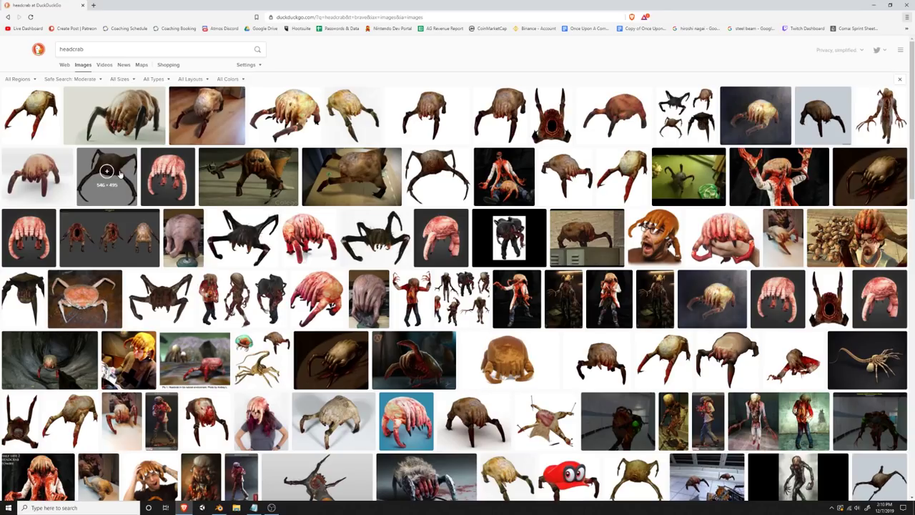
{"action": "left_click", "coordinate": [613, 114]}
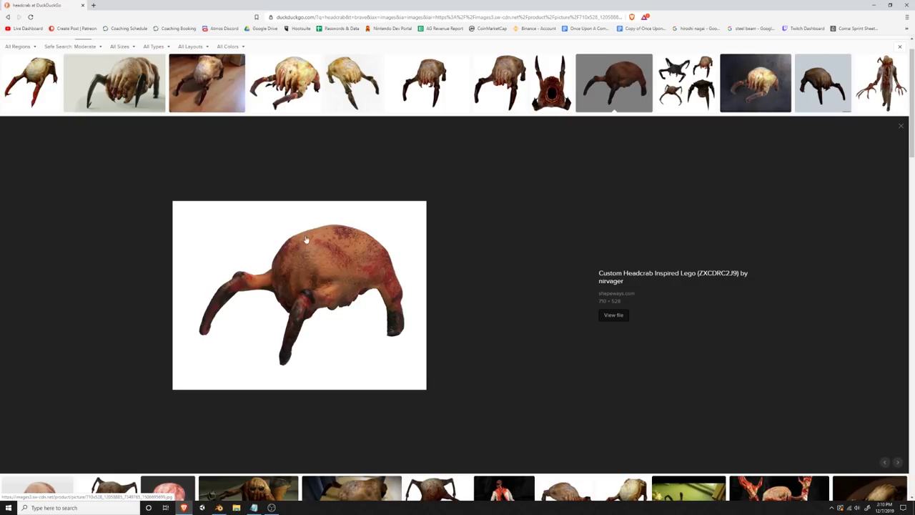
{"action": "key", "text": "alt+Tab"}
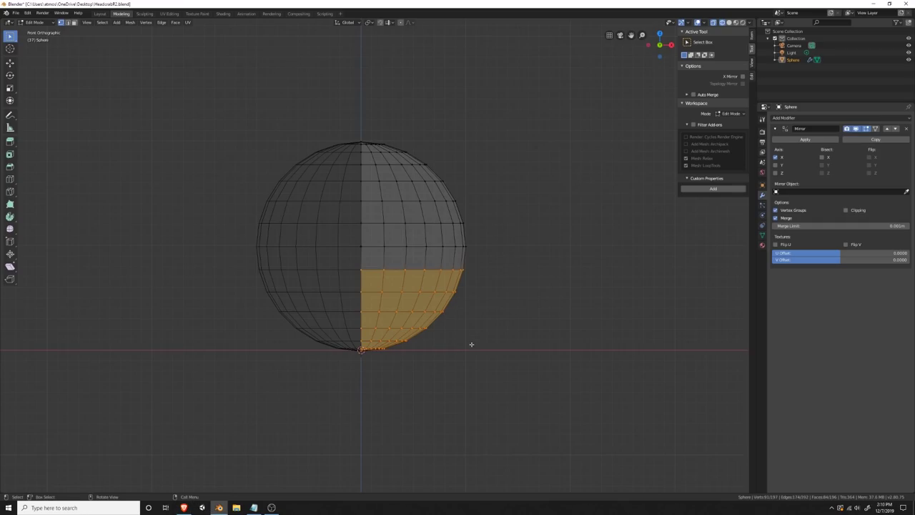
Step: Try to scale the selected lower vertices down uniformly, and undo the resize
{"action": "key", "text": "s"}
{"action": "left_click", "coordinate": [472, 346]}
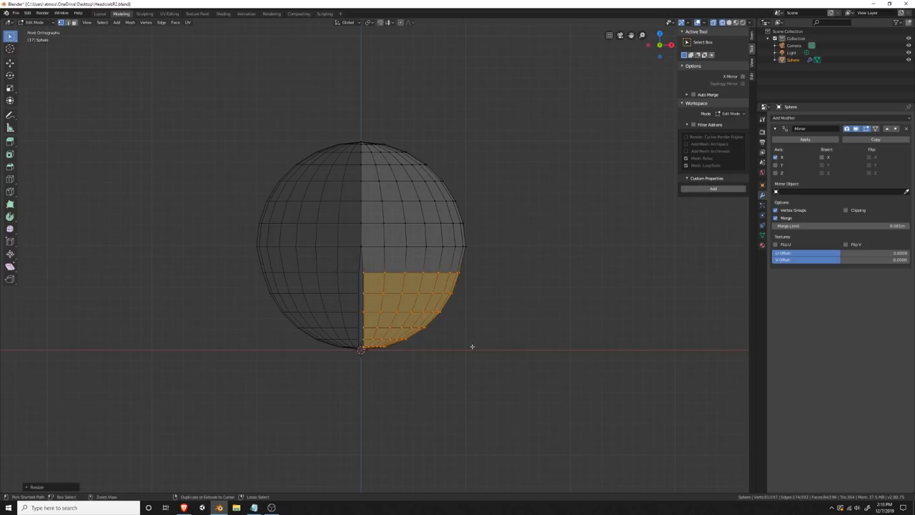
{"action": "key", "text": "ctrl+z"}
Step: Flatten the sphere's selected lower part by scaling it to about 0.24 along the Z axis
{"action": "key", "text": "s"}
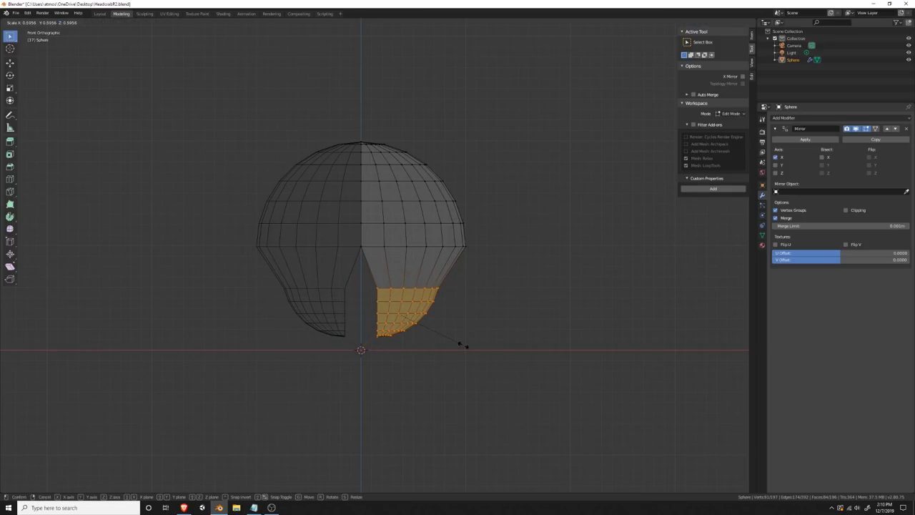
{"action": "key", "text": "y"}
{"action": "key", "text": "z"}
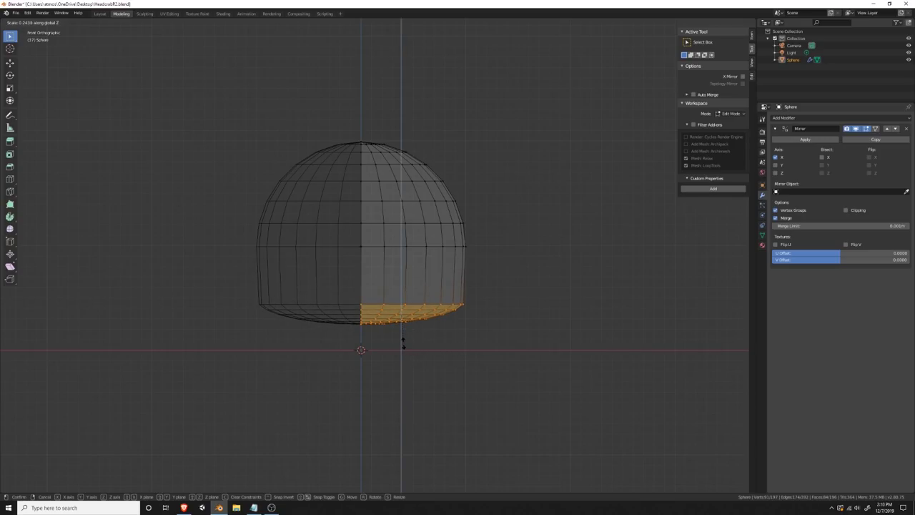
{"action": "left_click", "coordinate": [405, 344]}
Step: Move the flattened lower part of the body up about 0.49 m along the Z axis toward the dome's rim
{"action": "key", "text": "g"}
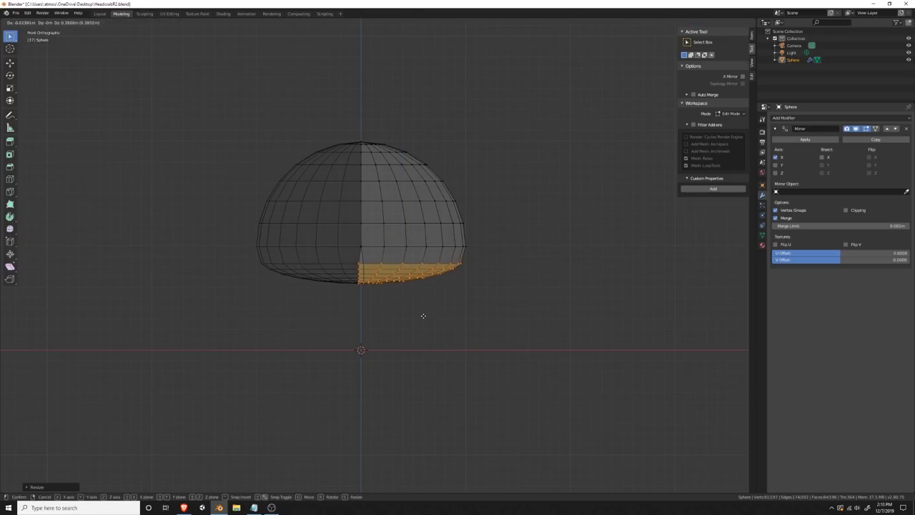
{"action": "key", "text": "g"}
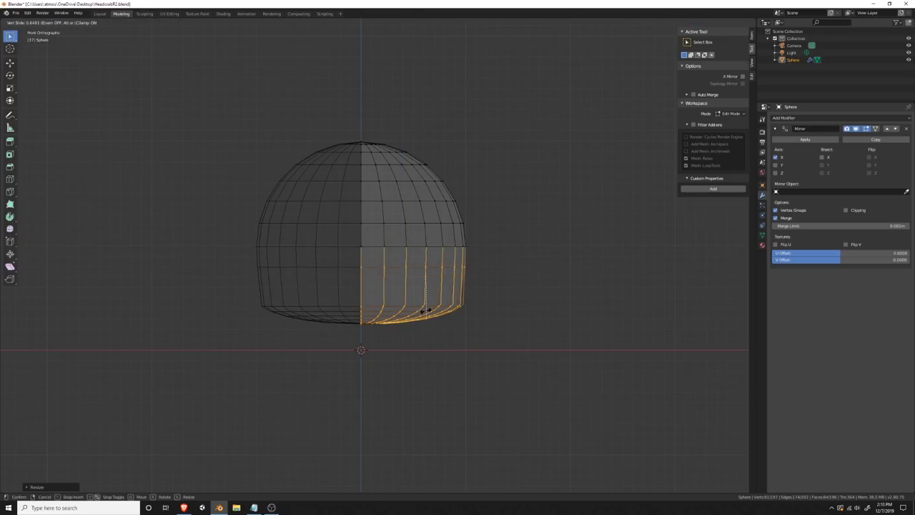
{"action": "left_click", "coordinate": [429, 320]}
{"action": "key", "text": "g"}
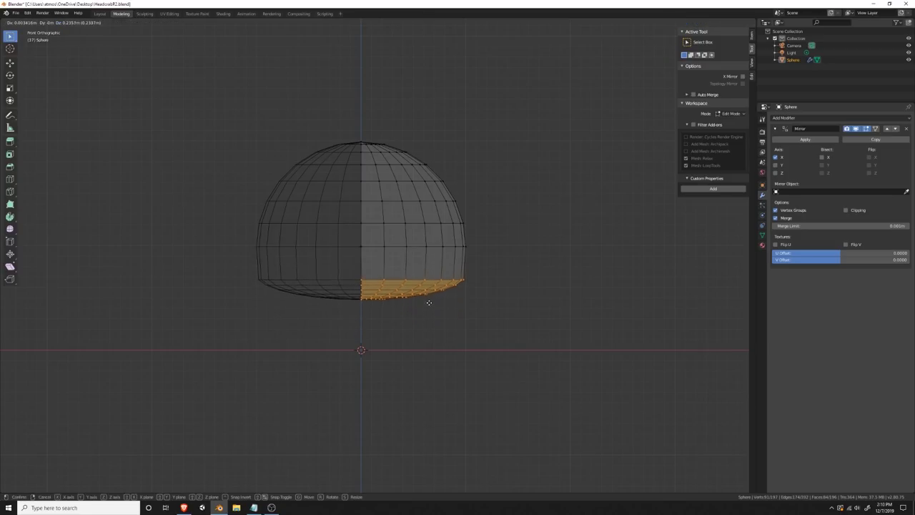
{"action": "key", "text": "z"}
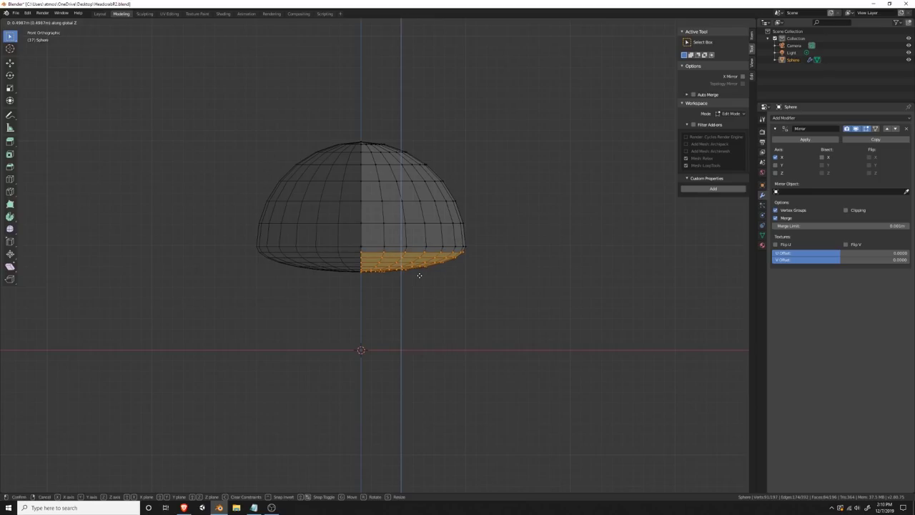
{"action": "left_click", "coordinate": [419, 275]}
Step: Raise the underside's centre vertex about 0.39 m along the Z axis using smooth proportional editing with a size of 1.00
{"action": "left_click", "coordinate": [367, 310]}
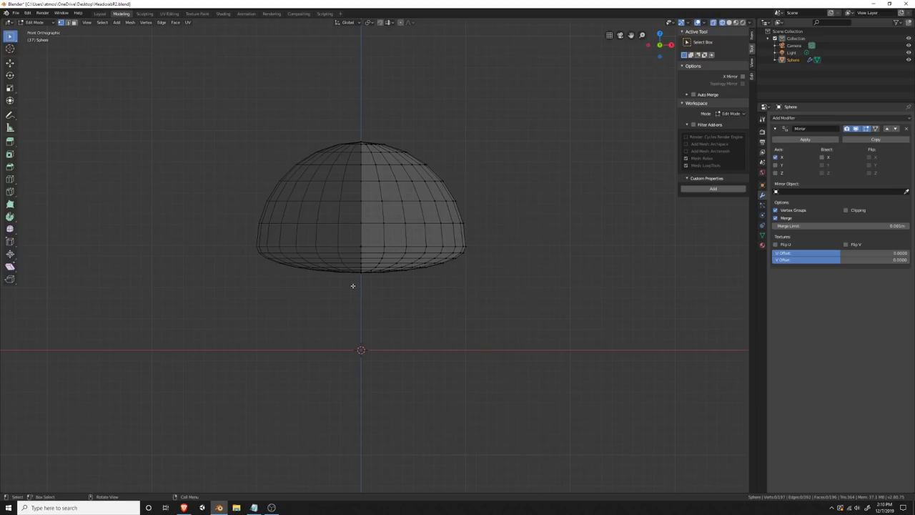
{"action": "key", "text": "k"}
{"action": "left_click_drag", "start_coordinate": [366, 271], "coordinate": [367, 270]}
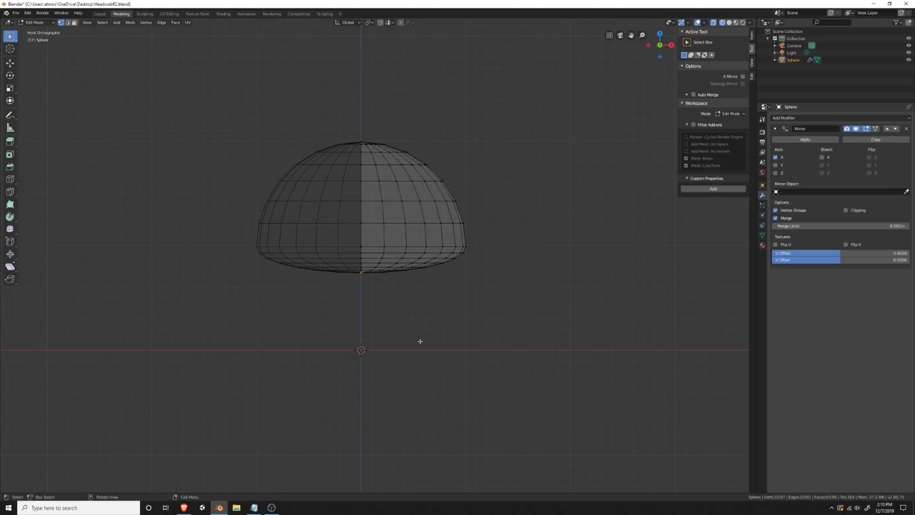
{"action": "left_click", "coordinate": [401, 23]}
{"action": "key", "text": "g"}
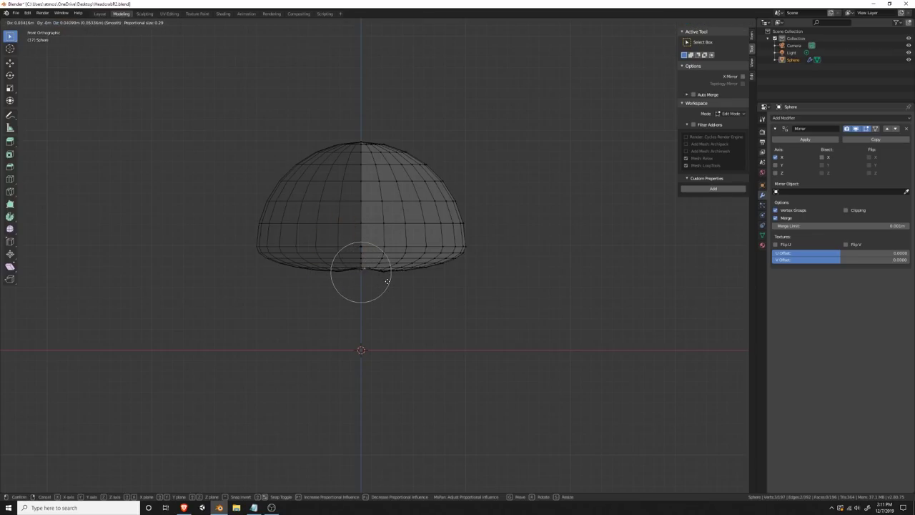
{"action": "scroll", "coordinate": [383, 265], "scroll_direction": "up", "scroll_amount": 3}
{"action": "scroll", "coordinate": [386, 267], "scroll_direction": "down", "scroll_amount": 9}
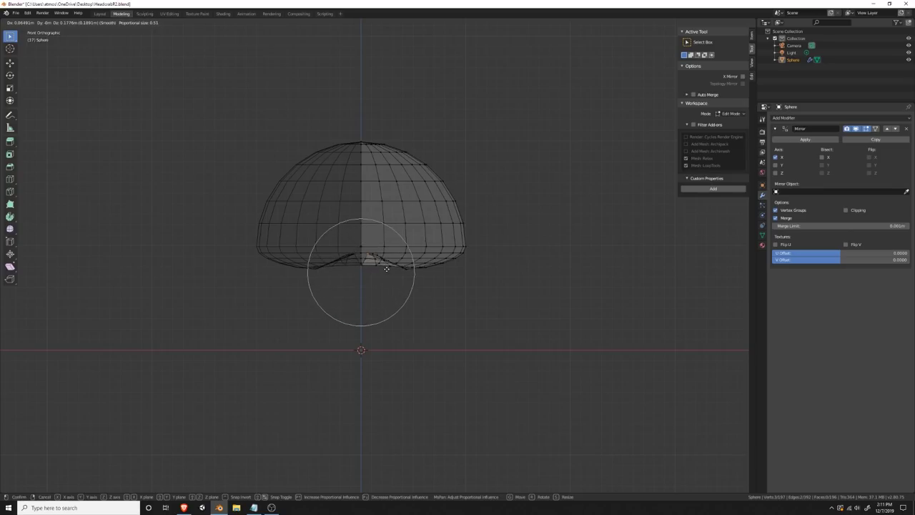
{"action": "scroll", "coordinate": [386, 266], "scroll_direction": "down", "scroll_amount": 5}
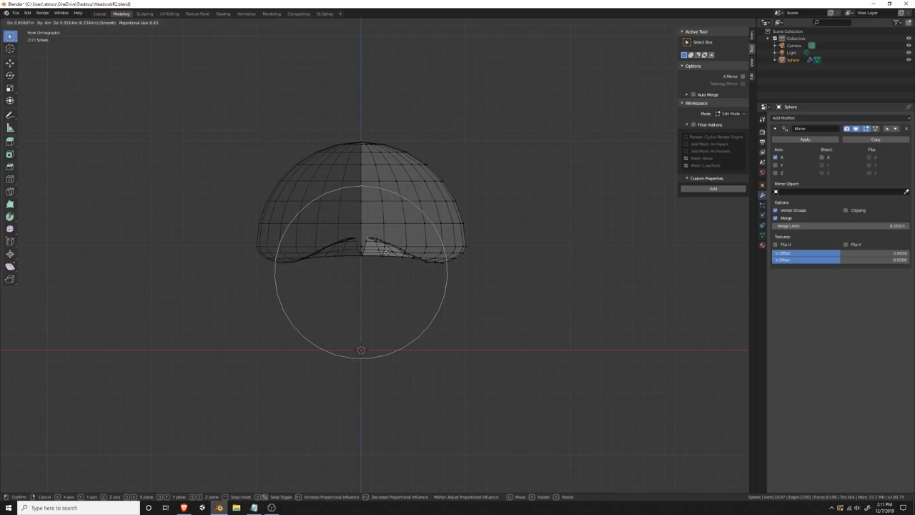
{"action": "scroll", "coordinate": [385, 257], "scroll_direction": "down", "scroll_amount": 6}
{"action": "scroll", "coordinate": [385, 252], "scroll_direction": "up", "scroll_amount": 4}
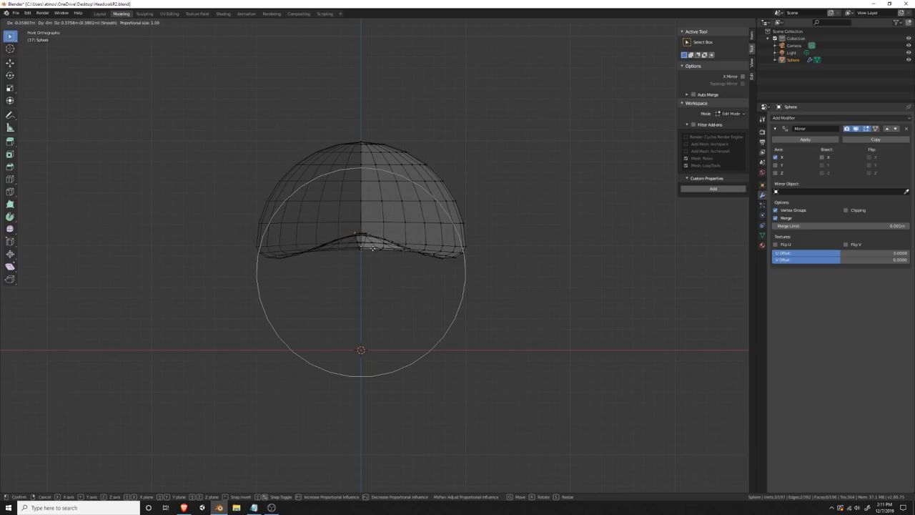
{"action": "key", "text": "z"}
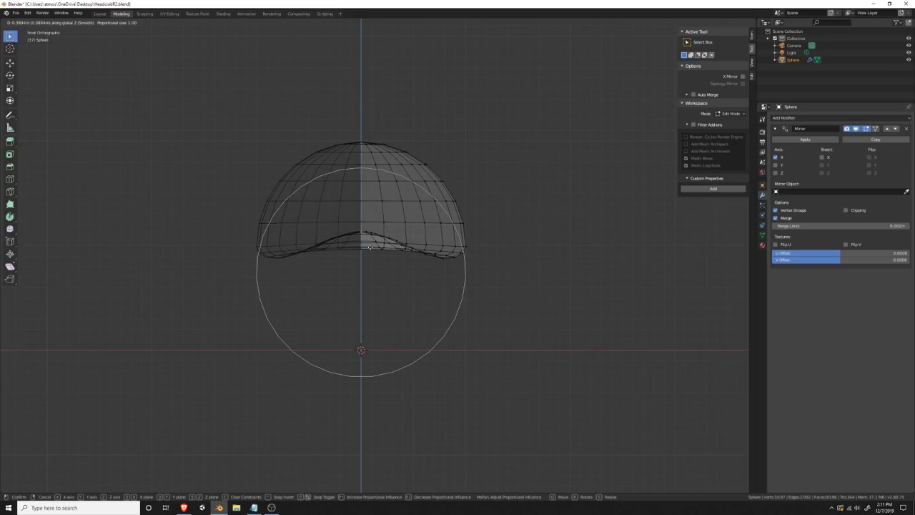
{"action": "left_click", "coordinate": [369, 247]}
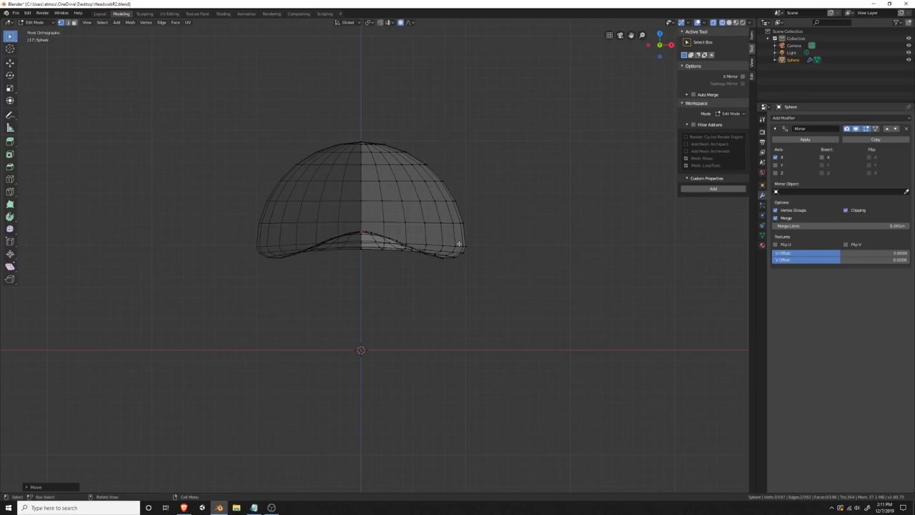
Step: Test the Mirror modifier's clipping by moving the underside's centre vertex sideways against the mirror plane
{"action": "key", "text": "g"}
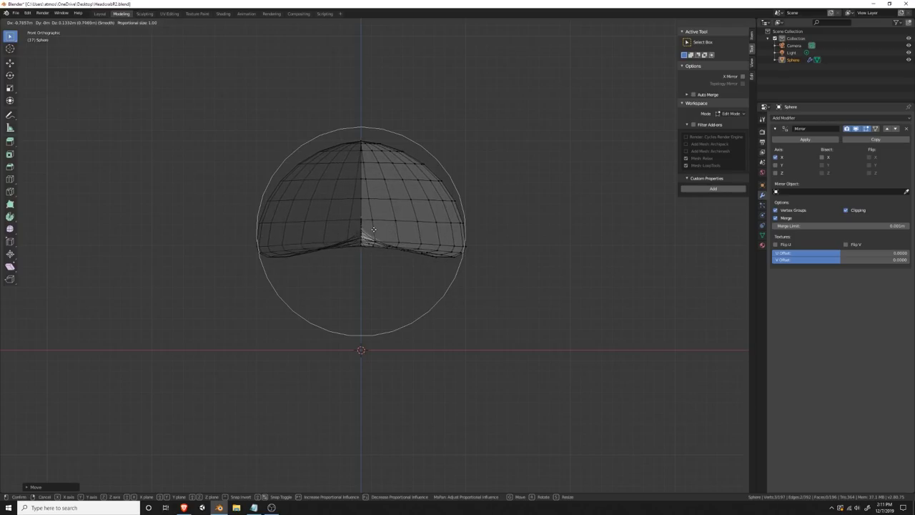
{"action": "left_click", "coordinate": [468, 224]}
{"action": "mouse_move", "coordinate": [439, 285]}
{"action": "middle_mouse_down"}
{"action": "mouse_move", "coordinate": [465, 265]}
{"action": "mouse_move", "coordinate": [371, 286]}
{"action": "mouse_move", "coordinate": [472, 306]}
{"action": "mouse_move", "coordinate": [521, 293]}
{"action": "mouse_move", "coordinate": [448, 265]}
{"action": "mouse_move", "coordinate": [373, 272]}
{"action": "mouse_move", "coordinate": [465, 293]}
{"action": "mouse_move", "coordinate": [448, 287]}
{"action": "middle_mouse_up"}
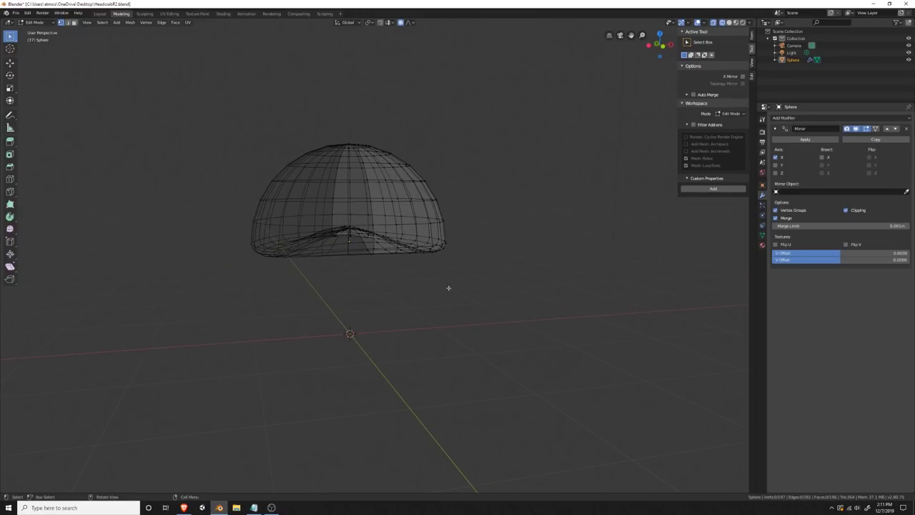
Step: From the right view, scale the front lower vertices to about 0.74 and move them about 0.1 m forward with proportional editing
{"action": "key", "text": "KP_3"}
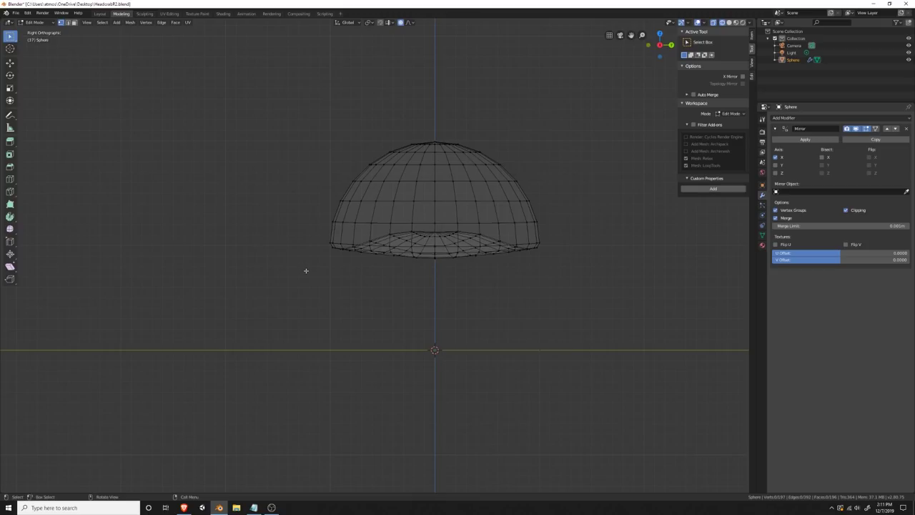
{"action": "left_click_drag", "start_coordinate": [306, 270], "coordinate": [365, 217]}
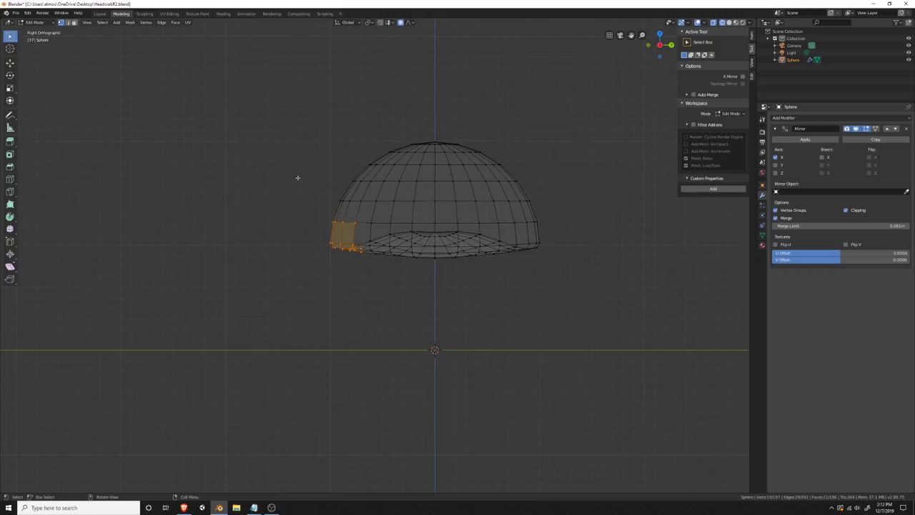
{"action": "key", "text": "s"}
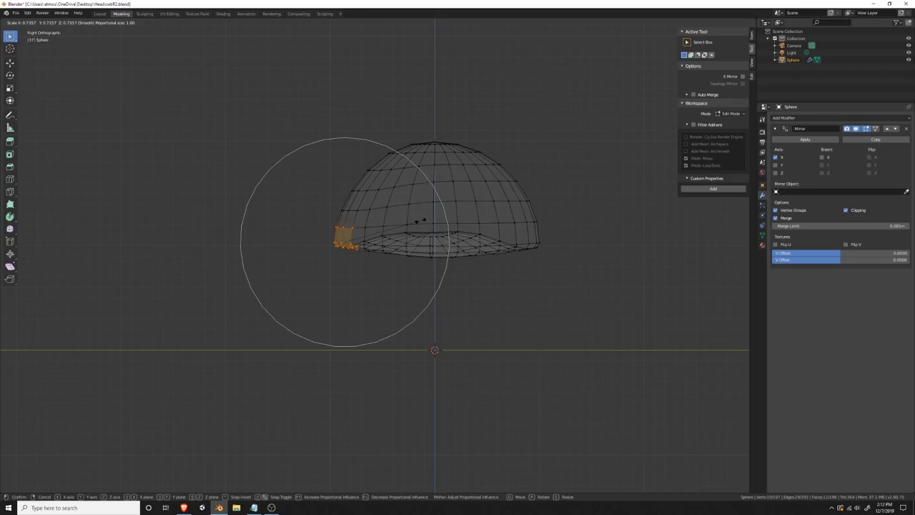
{"action": "left_click", "coordinate": [421, 220]}
{"action": "key", "text": "g"}
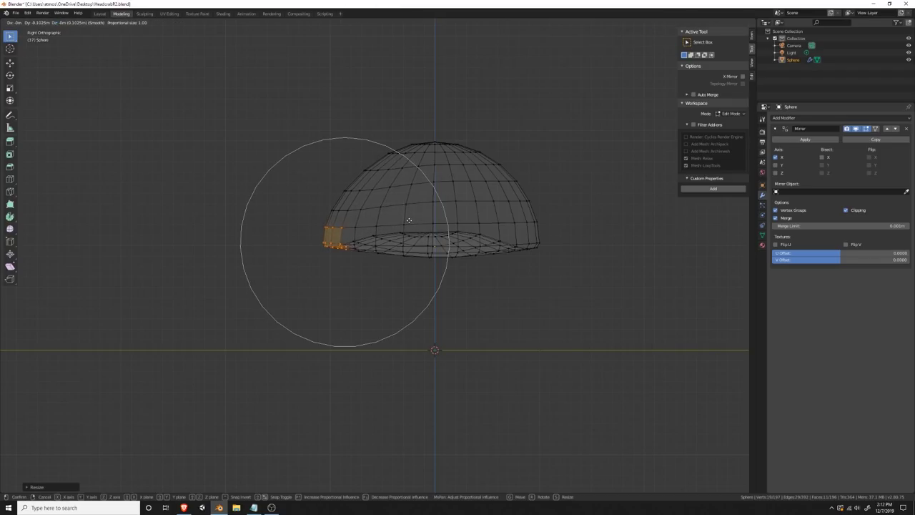
{"action": "left_click", "coordinate": [409, 220]}
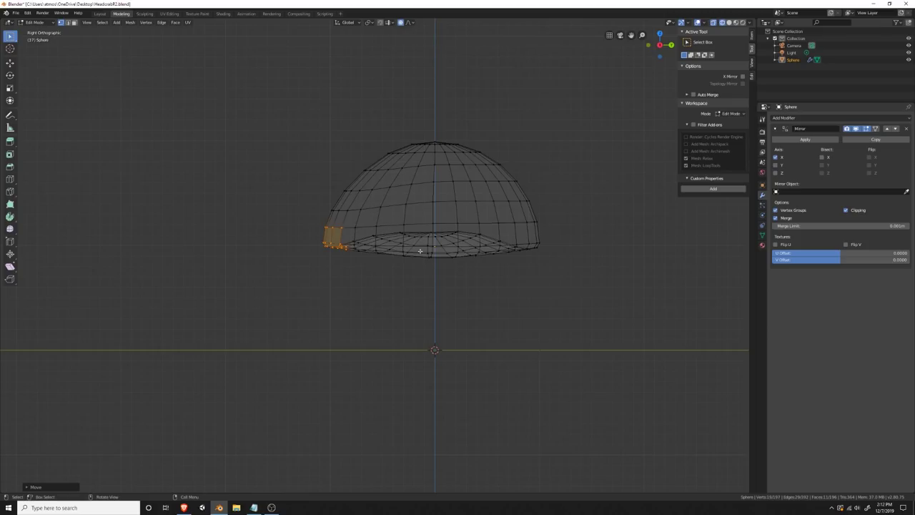
{"action": "key", "text": "g"}
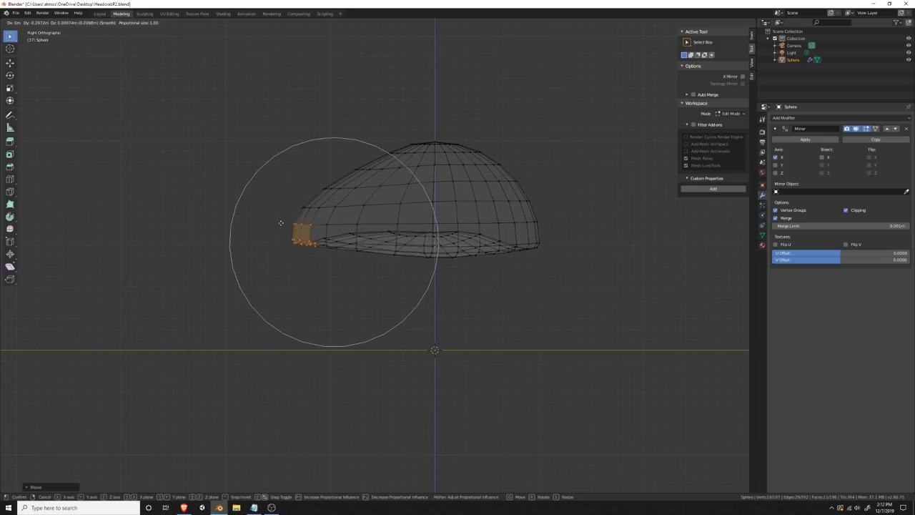
{"action": "key", "text": "Escape"}
Step: Select the rear half of the body and move it slightly backward with proportional editing
{"action": "left_click_drag", "start_coordinate": [571, 280], "coordinate": [426, 131]}
{"action": "key", "text": "s"}
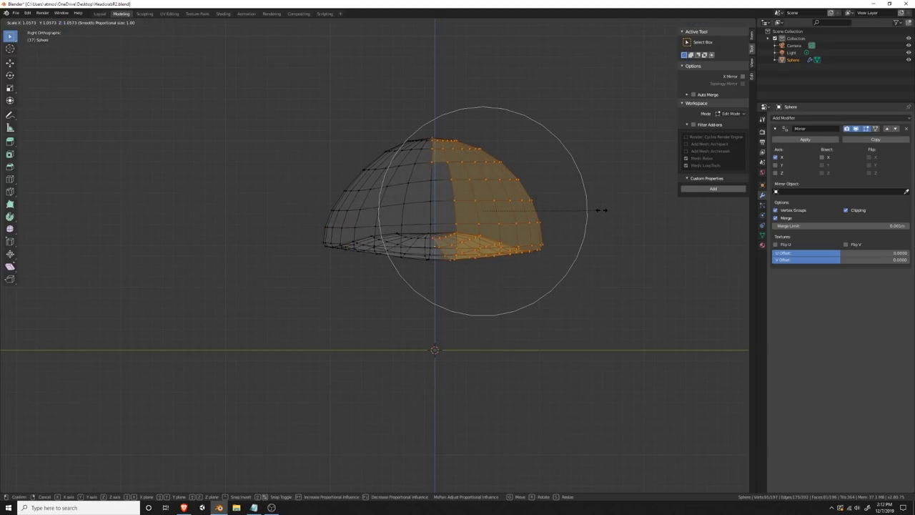
{"action": "key", "text": "Escape"}
{"action": "key", "text": "g"}
{"action": "left_click", "coordinate": [613, 204]}
Step: From the top view, select the vertices at the body's front centre and move them further forward with proportional editing
{"action": "middle_click_drag", "start_coordinate": [613, 205], "coordinate": [588, 309]}
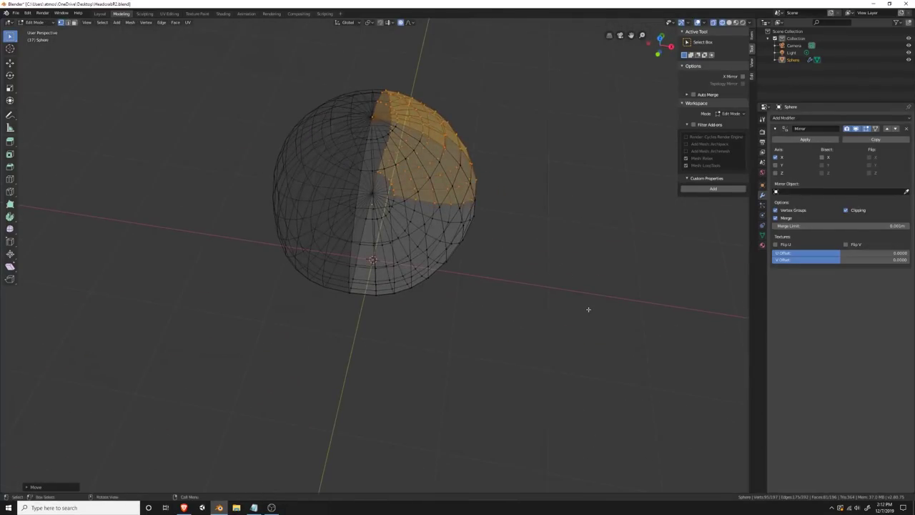
{"action": "key", "text": "KP_7"}
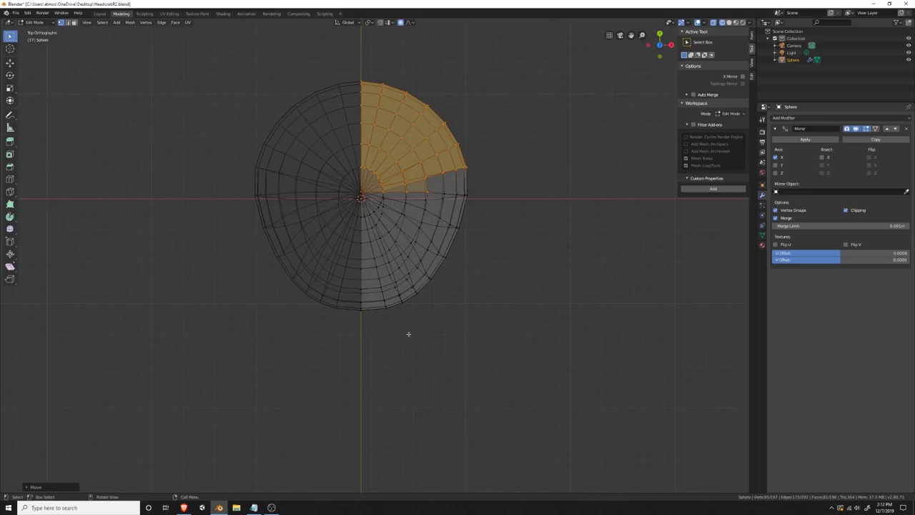
{"action": "left_click_drag", "start_coordinate": [329, 345], "coordinate": [396, 250]}
{"action": "key", "text": "g"}
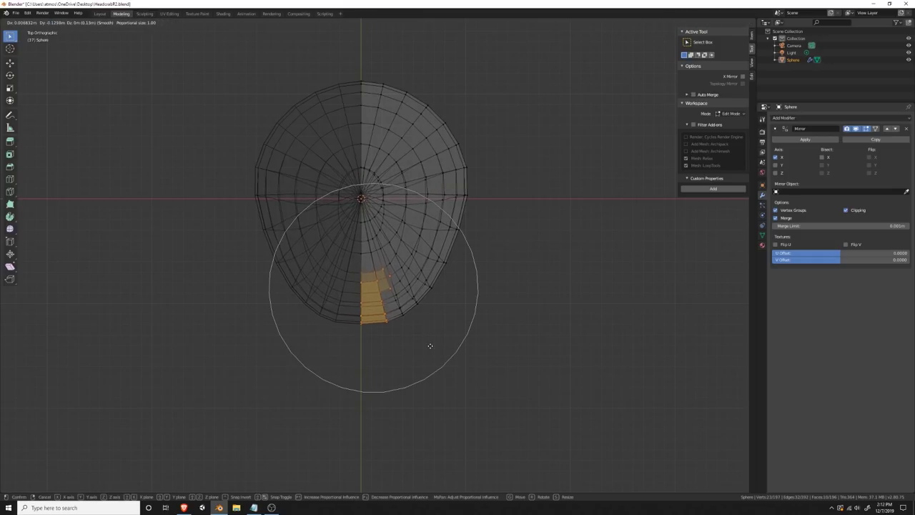
{"action": "right_click", "coordinate": [426, 361]}
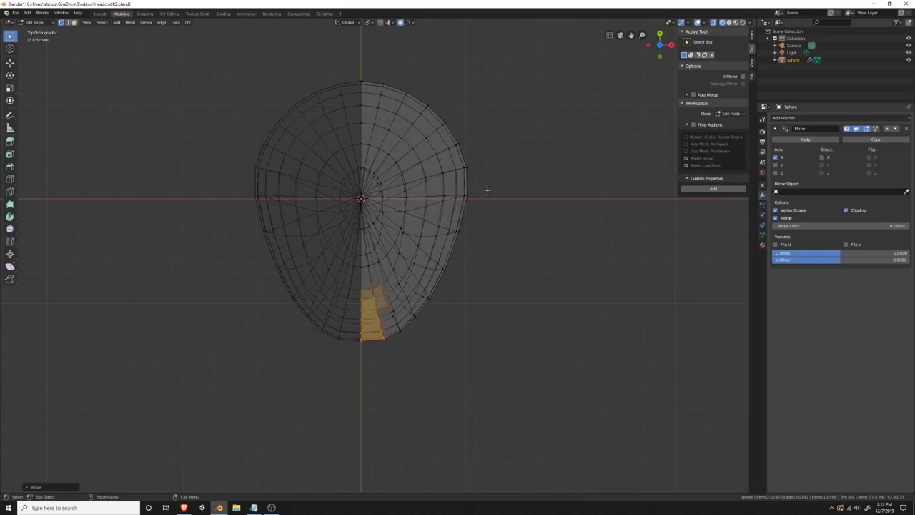
Step: Widen the body by moving the vertices at its widest side about 0.1 m outward along X with proportional editing
{"action": "left_click_drag", "start_coordinate": [493, 204], "coordinate": [433, 164]}
{"action": "key", "text": "g"}
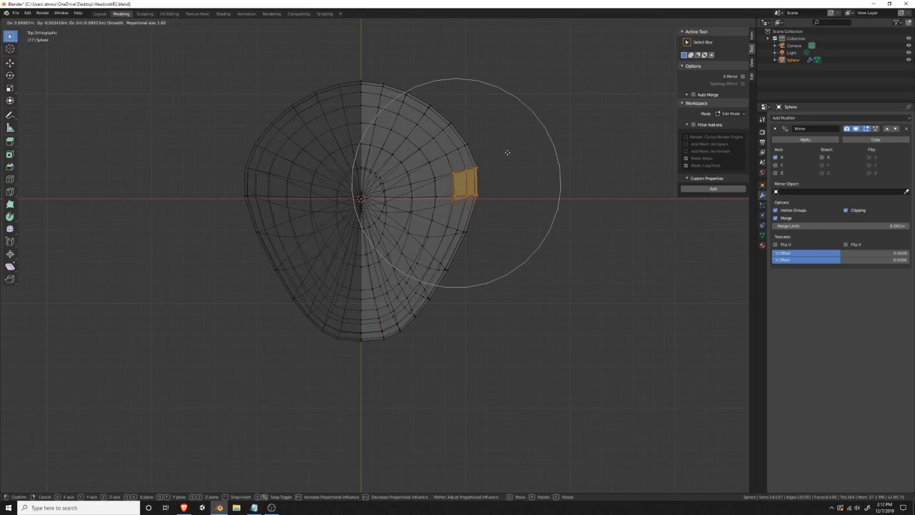
{"action": "left_click", "coordinate": [506, 152]}
Step: Switch the viewport to solid shading and check the body's shape from the side and in perspective
{"action": "middle_click_drag", "start_coordinate": [506, 152], "coordinate": [465, 138]}
{"action": "key", "text": "KP_1"}
{"action": "key", "text": "KP_2"}
{"action": "key", "text": "KP_3"}
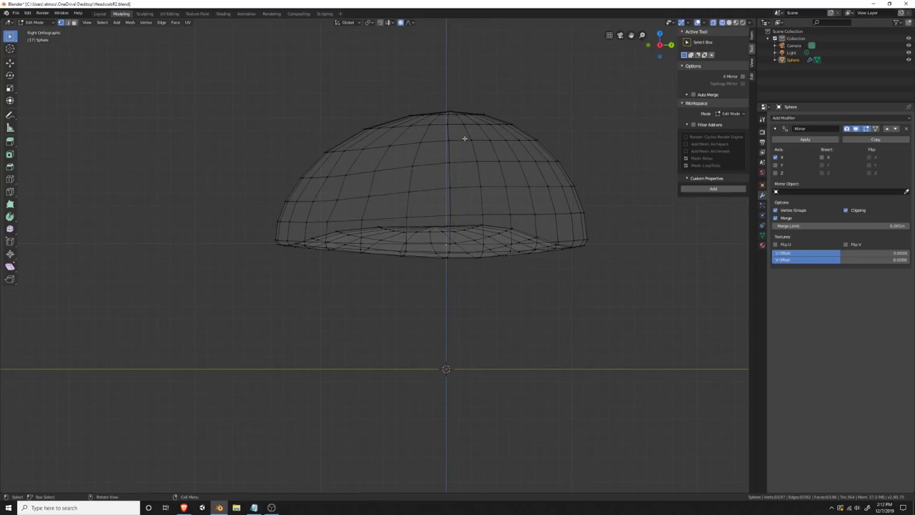
{"action": "left_click", "coordinate": [730, 23]}
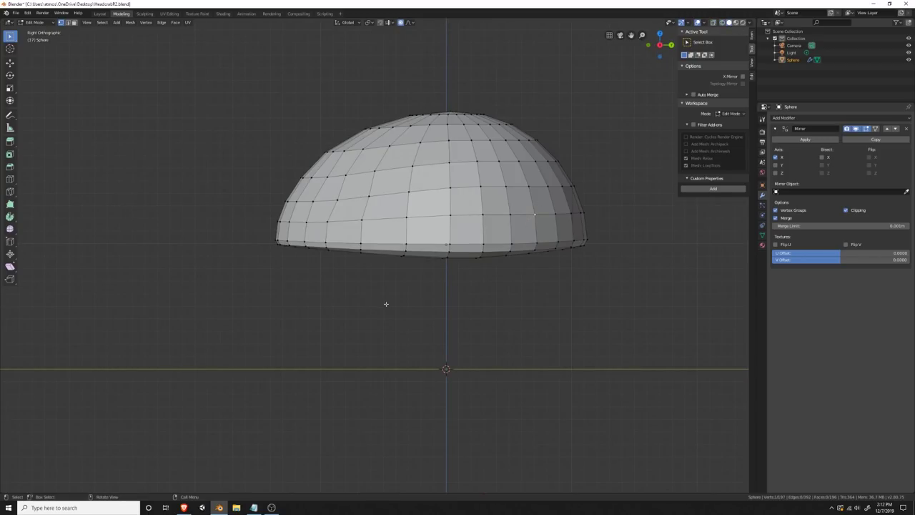
{"action": "middle_click_drag", "start_coordinate": [386, 304], "coordinate": [442, 177]}
{"action": "middle_click_drag", "start_coordinate": [414, 167], "coordinate": [389, 207]}
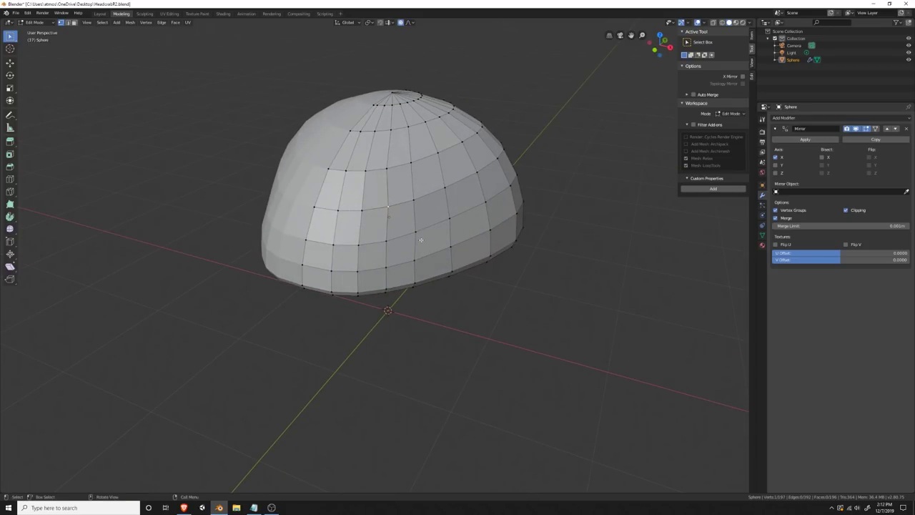
Step: Try moving a single vertex on the body's side with proportional editing on, and undo the move
{"action": "middle_click_drag", "start_coordinate": [421, 239], "coordinate": [407, 236]}
{"action": "key", "text": "g"}
{"action": "left_click", "coordinate": [404, 236]}
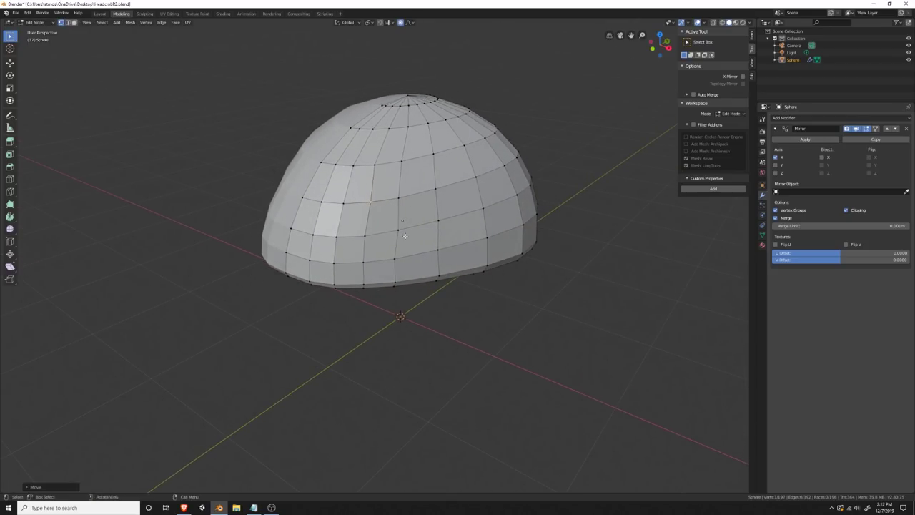
{"action": "key", "text": "ctrl+z"}
Step: Turn off proportional editing and slightly reposition single vertices on the body's side
{"action": "left_click", "coordinate": [400, 23]}
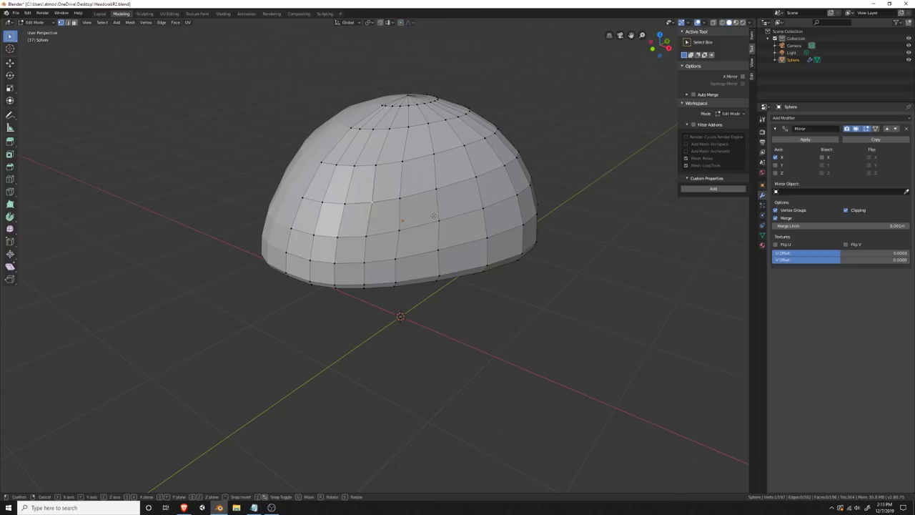
{"action": "key", "text": "g"}
{"action": "left_click", "coordinate": [432, 215]}
{"action": "mouse_move", "coordinate": [432, 215]}
{"action": "middle_mouse_down"}
{"action": "mouse_move", "coordinate": [363, 206]}
{"action": "mouse_move", "coordinate": [422, 224]}
{"action": "middle_mouse_up"}
{"action": "key", "text": "g"}
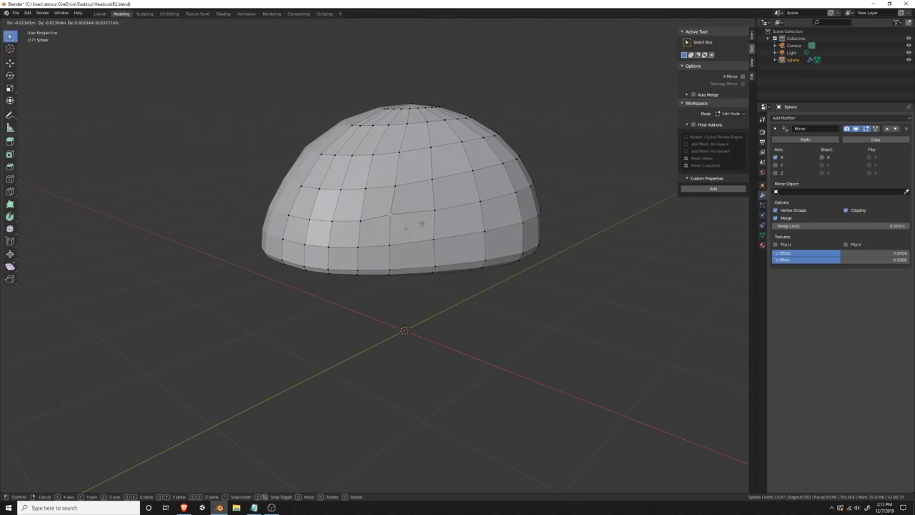
{"action": "left_click", "coordinate": [423, 226]}
Step: Examine the body's side and its hollow underside up close
{"action": "middle_click_drag", "start_coordinate": [547, 252], "coordinate": [476, 214]}
{"action": "scroll", "coordinate": [464, 243], "scroll_direction": "up", "scroll_amount": 1}
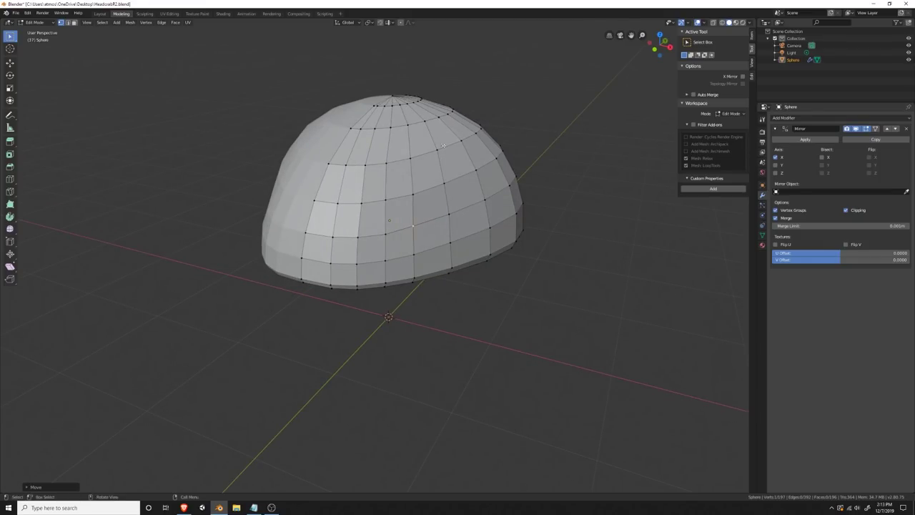
{"action": "middle_click_drag", "start_coordinate": [455, 242], "coordinate": [468, 205]}
{"action": "scroll", "coordinate": [337, 223], "scroll_direction": "up", "scroll_amount": 3}
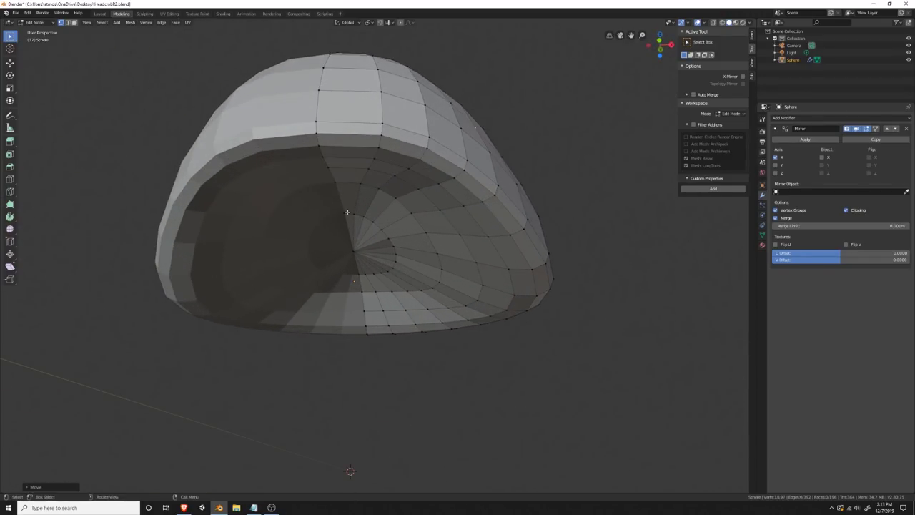
{"action": "middle_click_drag", "start_coordinate": [347, 212], "coordinate": [309, 237], "text": "shift"}
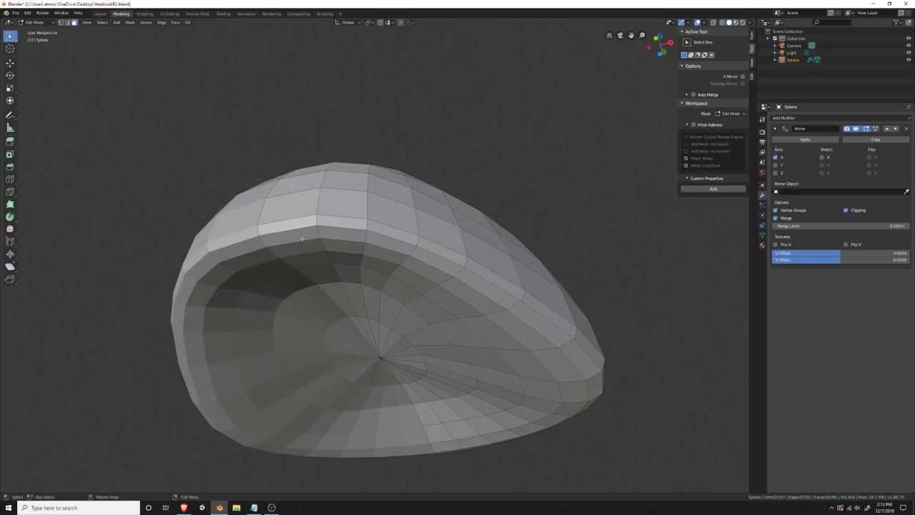
Step: Subdivide the six faces along the body's front rim beside the mirror seam, two rows of three
{"action": "left_click", "coordinate": [301, 238]}
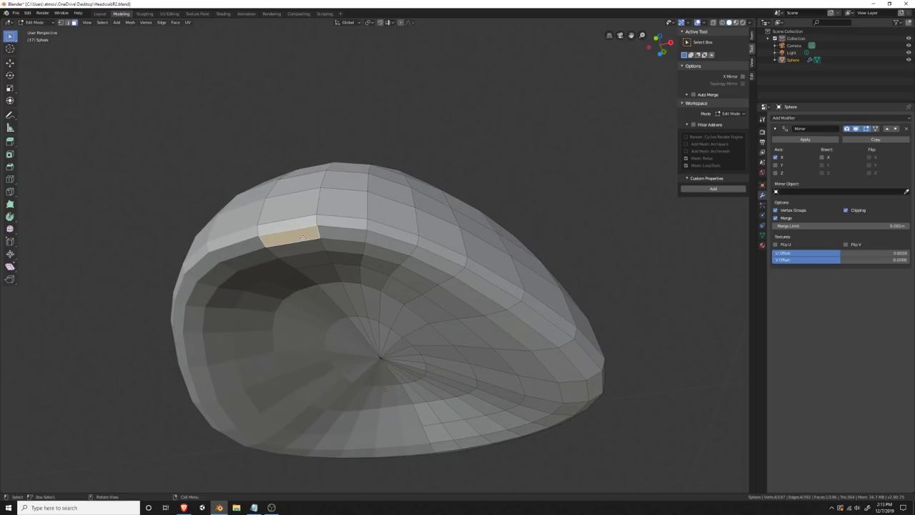
{"action": "left_click", "coordinate": [317, 224], "text": "shift"}
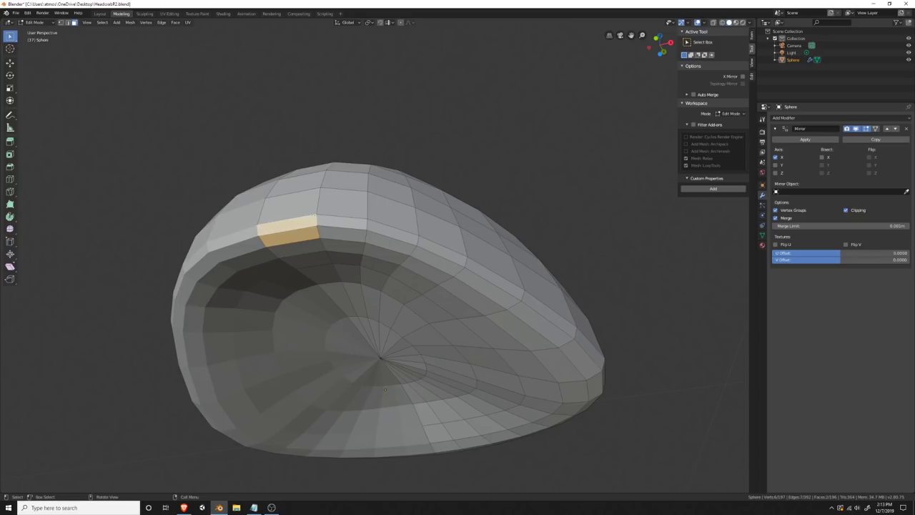
{"action": "middle_click_drag", "start_coordinate": [335, 226], "coordinate": [386, 253]}
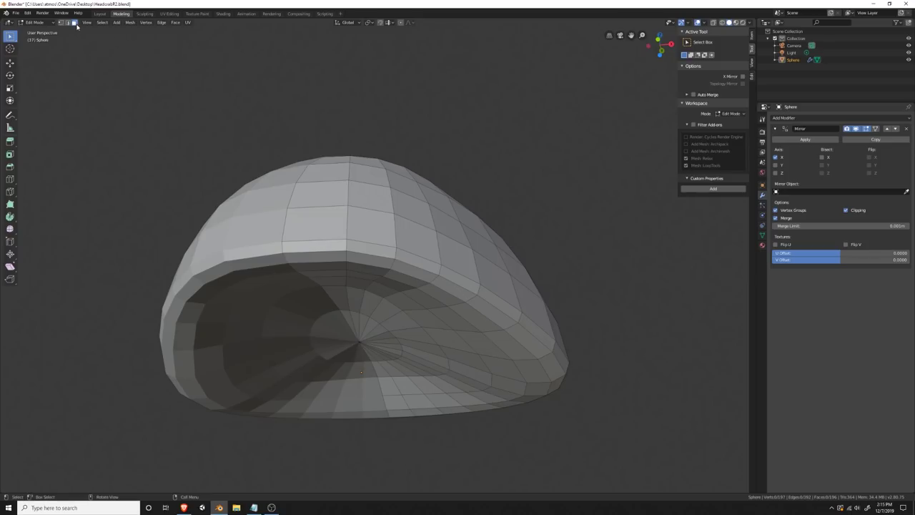
{"action": "left_click", "coordinate": [321, 244]}
{"action": "left_click", "coordinate": [321, 256], "text": "shift"}
{"action": "left_click", "coordinate": [367, 259], "text": "shift"}
{"action": "left_click", "coordinate": [374, 248], "text": "shift"}
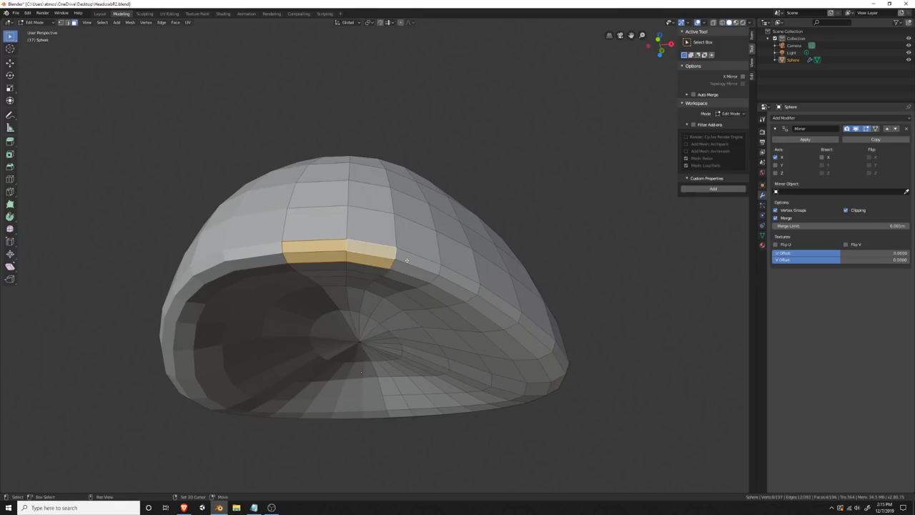
{"action": "left_click", "coordinate": [412, 260], "text": "shift"}
{"action": "left_click", "coordinate": [412, 271], "text": "shift"}
{"action": "left_click", "coordinate": [162, 22]}
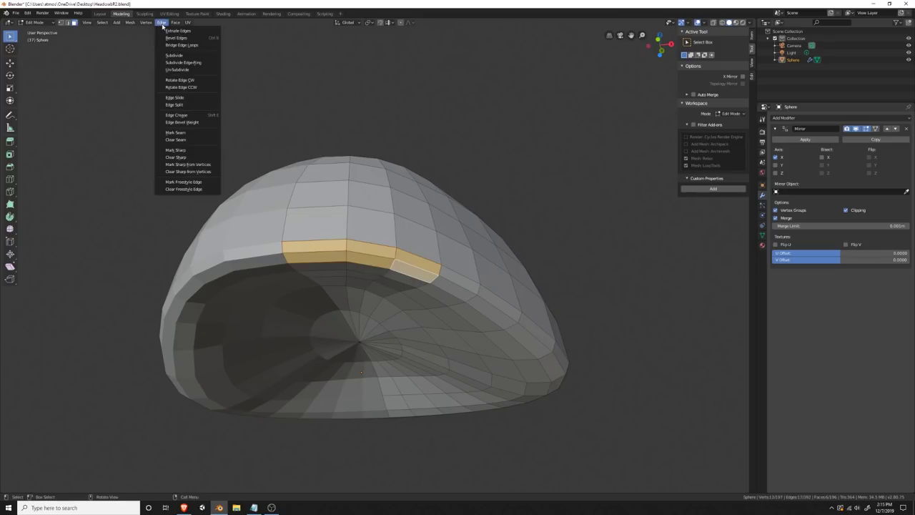
{"action": "left_click", "coordinate": [192, 58]}
{"action": "key", "text": "alt+a"}
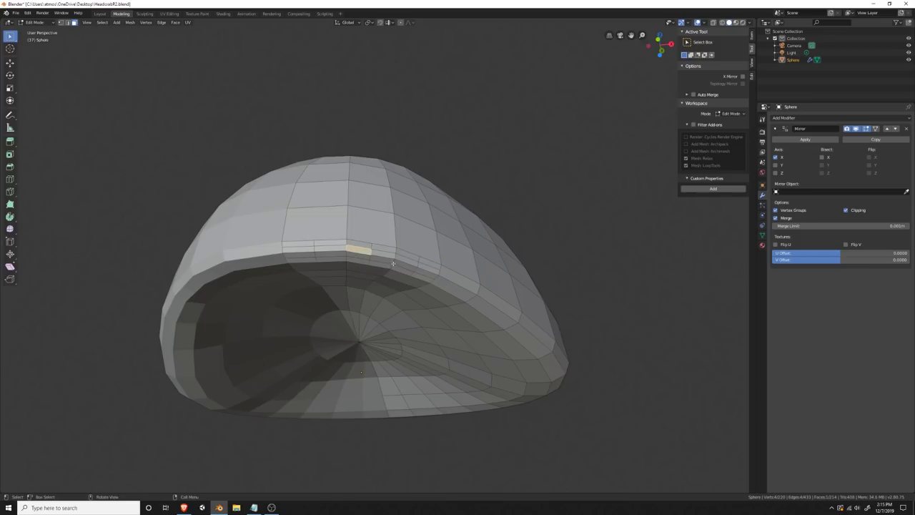
Step: Partly round the eight small rim faces nearest the mirror seam into a pointed bump with the To Sphere transform
{"action": "middle_click_drag", "start_coordinate": [392, 264], "coordinate": [343, 236]}
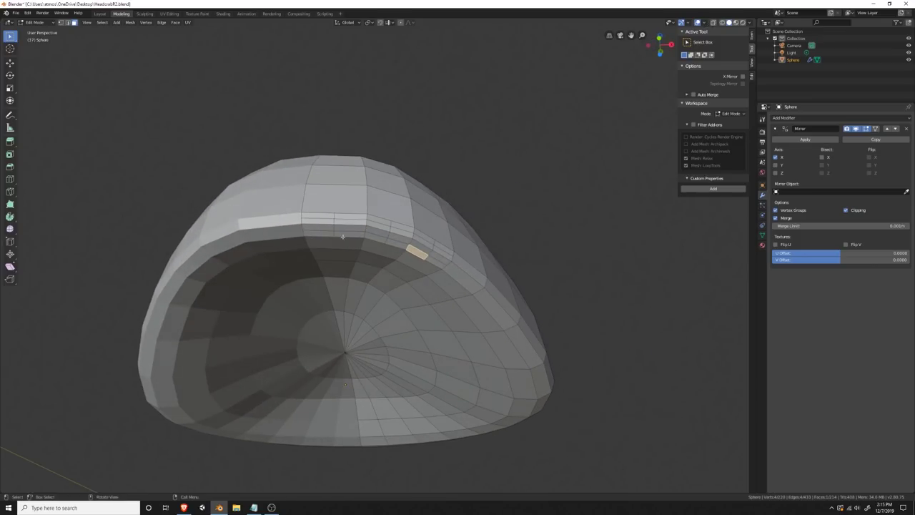
{"action": "scroll", "coordinate": [342, 236], "scroll_direction": "up", "scroll_amount": 6}
{"action": "scroll", "coordinate": [333, 221], "scroll_direction": "down", "scroll_amount": 4}
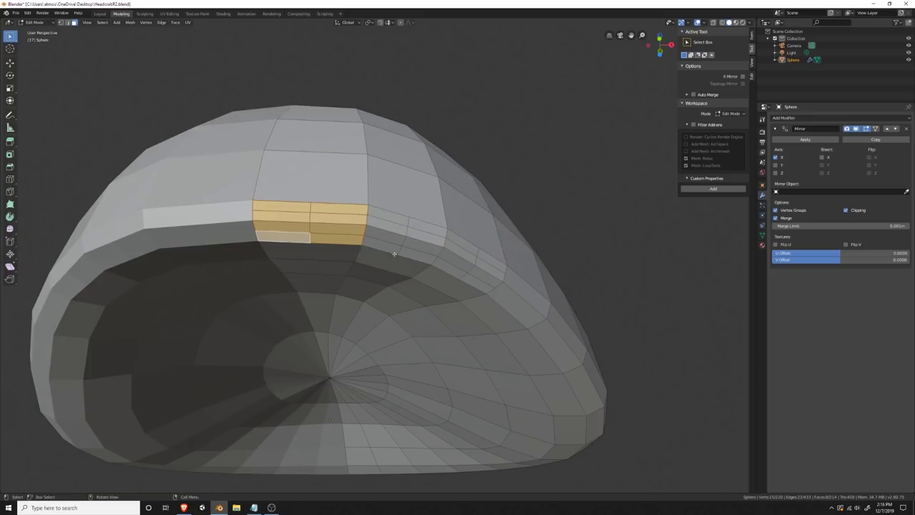
{"action": "left_click", "coordinate": [533, 202]}
{"action": "left_click", "coordinate": [344, 238], "text": "shift"}
{"action": "left_click", "coordinate": [288, 236], "text": "shift"}
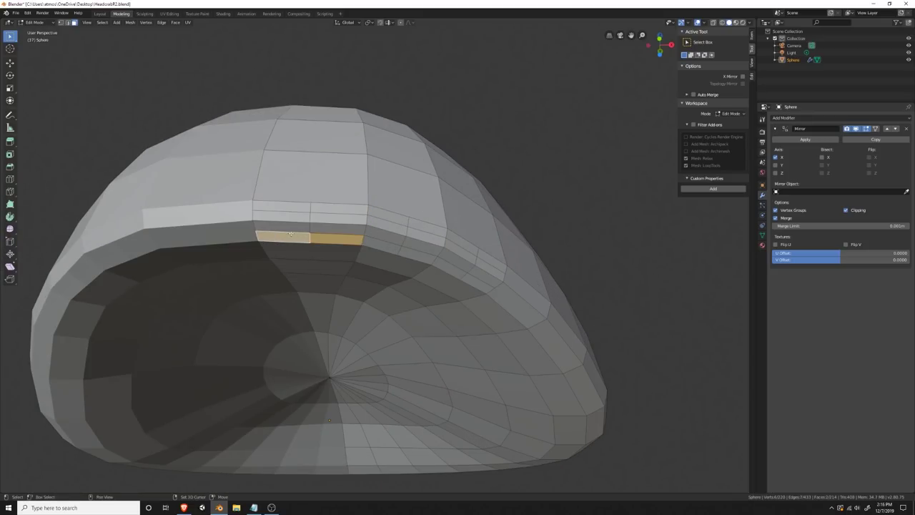
{"action": "left_click", "coordinate": [285, 227], "text": "shift"}
{"action": "left_click", "coordinate": [333, 228], "text": "shift"}
{"action": "left_click", "coordinate": [335, 218], "text": "shift"}
{"action": "left_click", "coordinate": [289, 214], "text": "shift"}
{"action": "left_click", "coordinate": [318, 208], "text": "shift"}
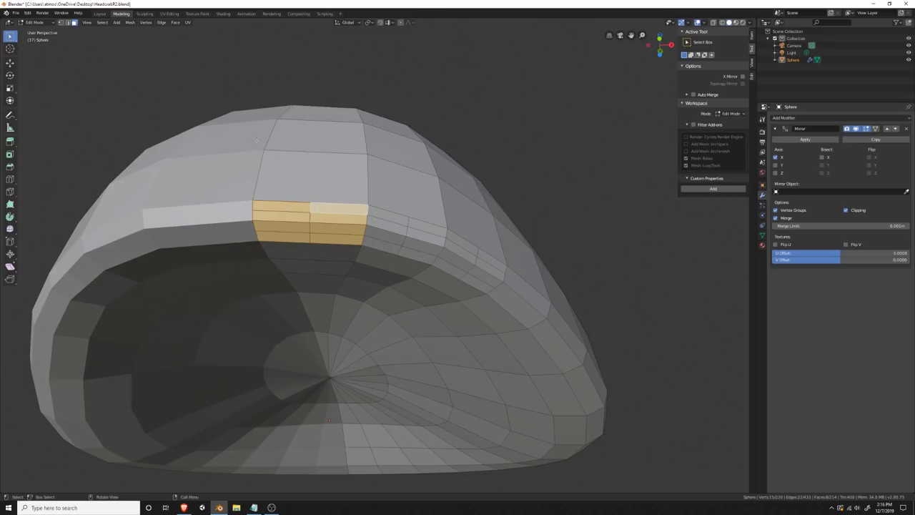
{"action": "left_click", "coordinate": [163, 22]}
{"action": "mouse_move", "coordinate": [146, 22]}
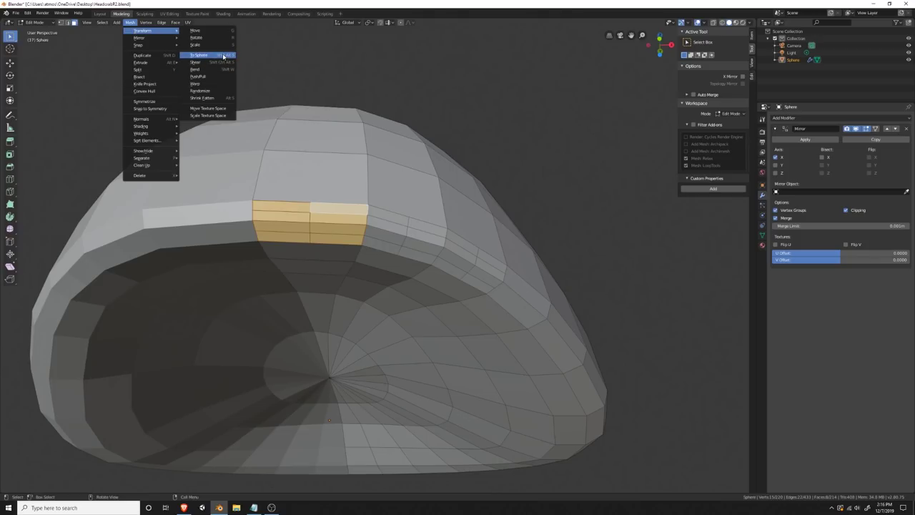
{"action": "left_click", "coordinate": [200, 55]}
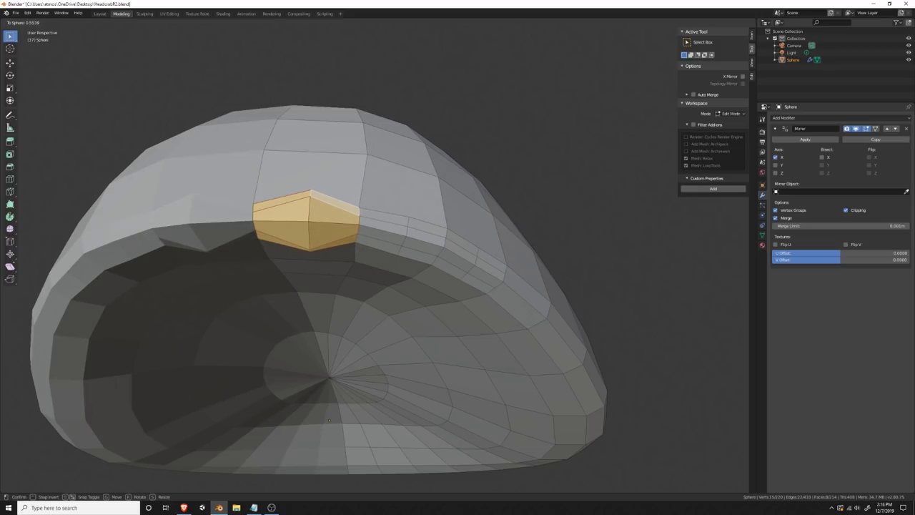
{"action": "left_click", "coordinate": [328, 421]}
Step: Delete the large face above the new bump and refill the gap with three triangular faces meeting at the bump's peak
{"action": "middle_click_drag", "start_coordinate": [418, 249], "coordinate": [429, 289]}
{"action": "left_click", "coordinate": [449, 261]}
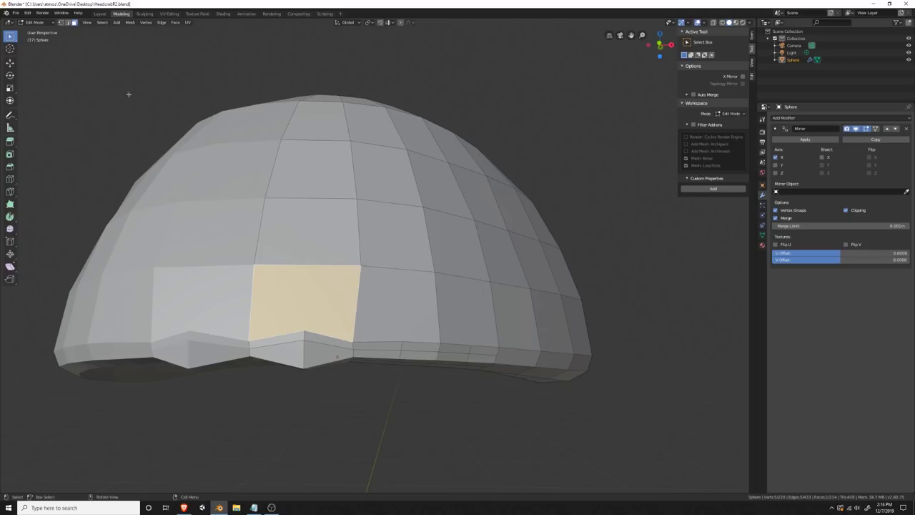
{"action": "key", "text": "x"}
{"action": "middle_click_drag", "start_coordinate": [340, 278], "coordinate": [65, 35]}
{"action": "left_click", "coordinate": [335, 286]}
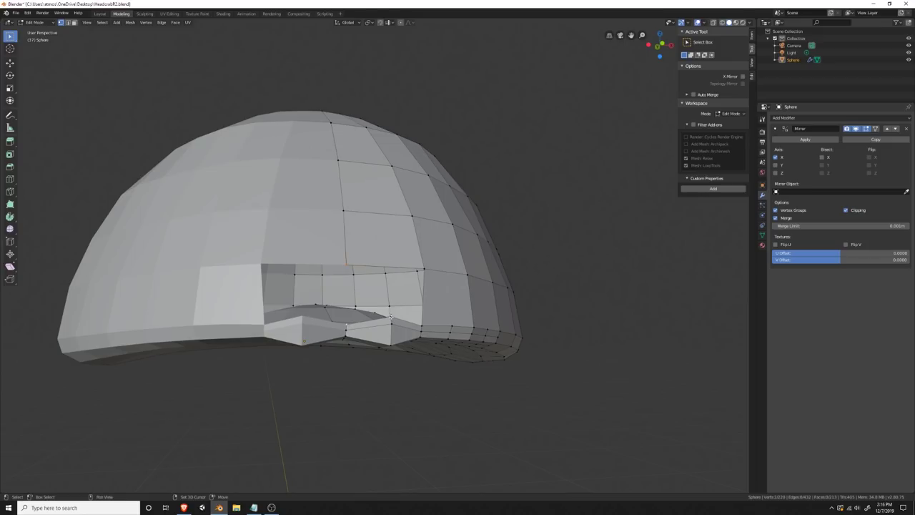
{"action": "key", "text": "f"}
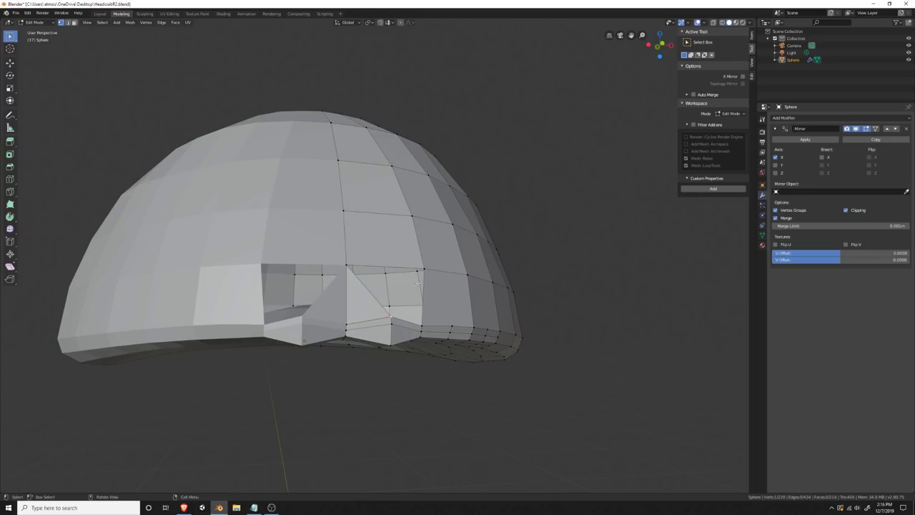
{"action": "key", "text": "f"}
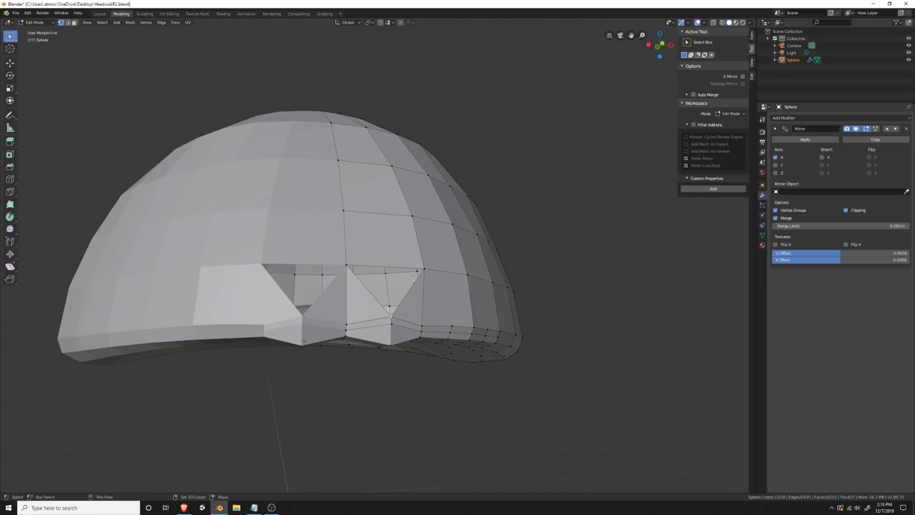
{"action": "key", "text": "f"}
Step: Apply the To Sphere transform to the eight small faces of the second subdivided rim section
{"action": "middle_click_drag", "start_coordinate": [380, 270], "coordinate": [241, 285]}
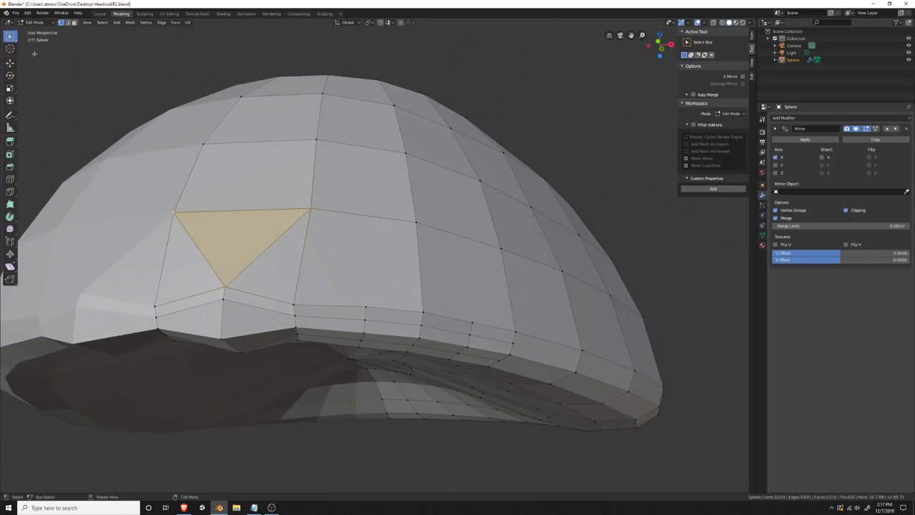
{"action": "left_click", "coordinate": [363, 324]}
{"action": "left_click", "coordinate": [390, 328], "text": "shift"}
{"action": "left_click", "coordinate": [390, 315], "text": "shift"}
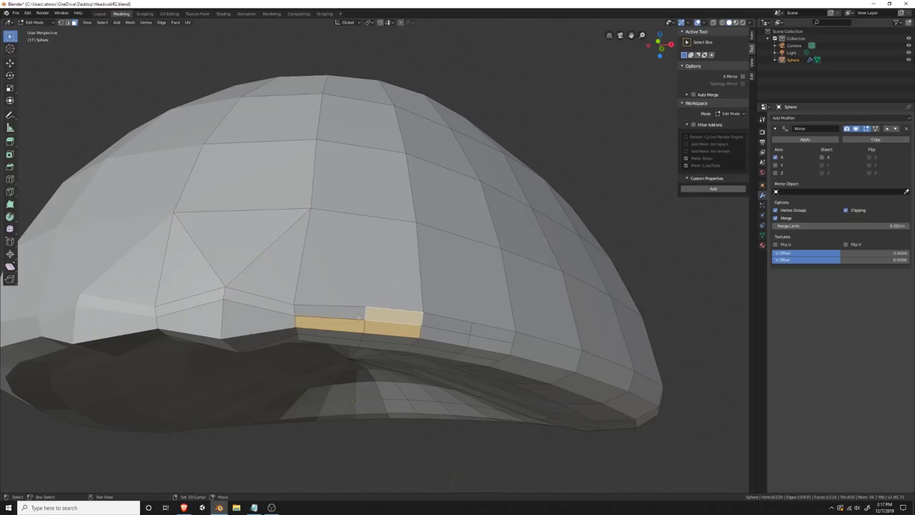
{"action": "left_click", "coordinate": [350, 312], "text": "shift"}
{"action": "middle_click_drag", "start_coordinate": [404, 400], "coordinate": [404, 343]}
{"action": "scroll", "coordinate": [378, 297], "scroll_direction": "up", "scroll_amount": 4}
{"action": "left_click", "coordinate": [329, 179], "text": "shift"}
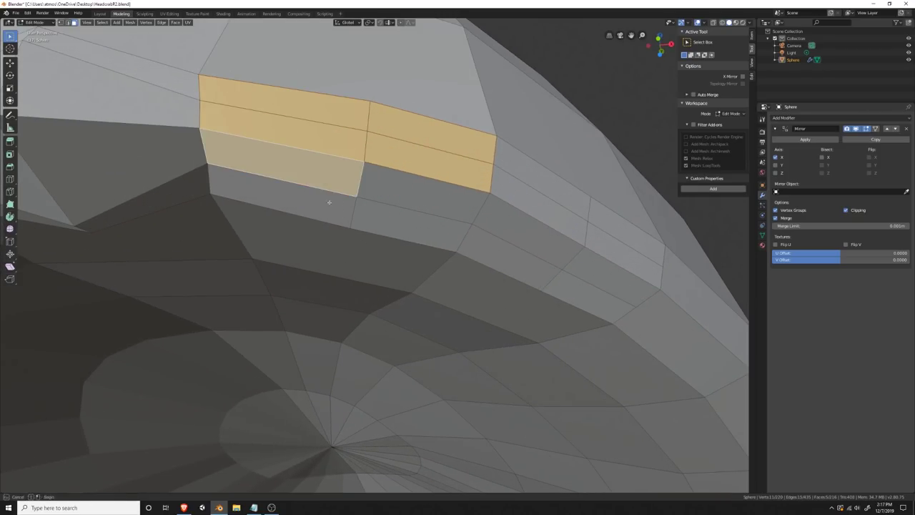
{"action": "left_click", "coordinate": [329, 202], "text": "shift"}
{"action": "left_click", "coordinate": [415, 189], "text": "shift"}
{"action": "left_click", "coordinate": [411, 214], "text": "shift"}
{"action": "middle_click_drag", "start_coordinate": [411, 214], "coordinate": [403, 279]}
{"action": "left_click", "coordinate": [163, 22]}
{"action": "left_click", "coordinate": [205, 55]}
{"action": "left_click", "coordinate": [458, 286]}
Step: Form a third bump by applying To Sphere to the small faces of the last subdivided rim section
{"action": "middle_click_drag", "start_coordinate": [457, 285], "coordinate": [474, 179]}
{"action": "left_click", "coordinate": [473, 179]}
{"action": "left_click", "coordinate": [543, 197], "text": "shift"}
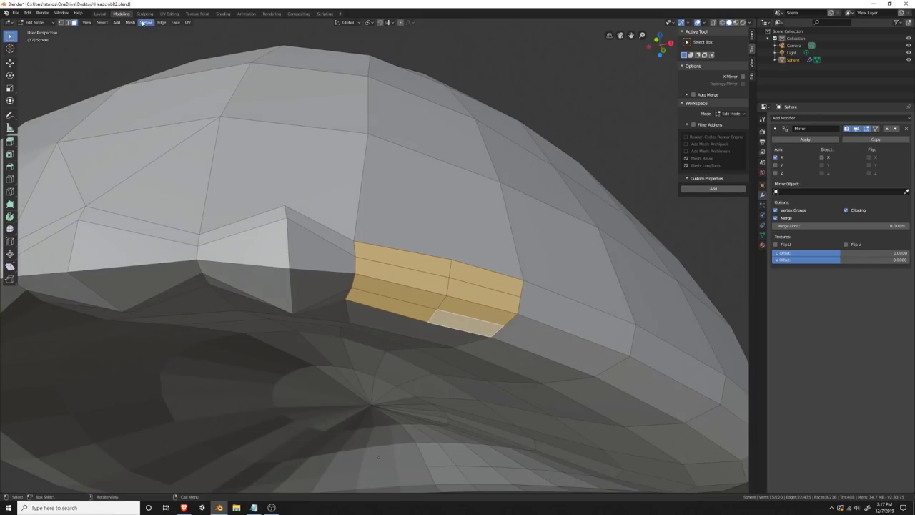
{"action": "left_click", "coordinate": [130, 22]}
{"action": "left_click", "coordinate": [205, 55]}
{"action": "left_click", "coordinate": [400, 243]}
Step: Delete the two large faces directly above the second and third bumps
{"action": "middle_click_drag", "start_coordinate": [400, 243], "coordinate": [378, 268]}
{"action": "left_click", "coordinate": [399, 306]}
{"action": "left_click", "coordinate": [448, 309], "text": "shift"}
{"action": "key", "text": "x"}
{"action": "left_click", "coordinate": [448, 308]}
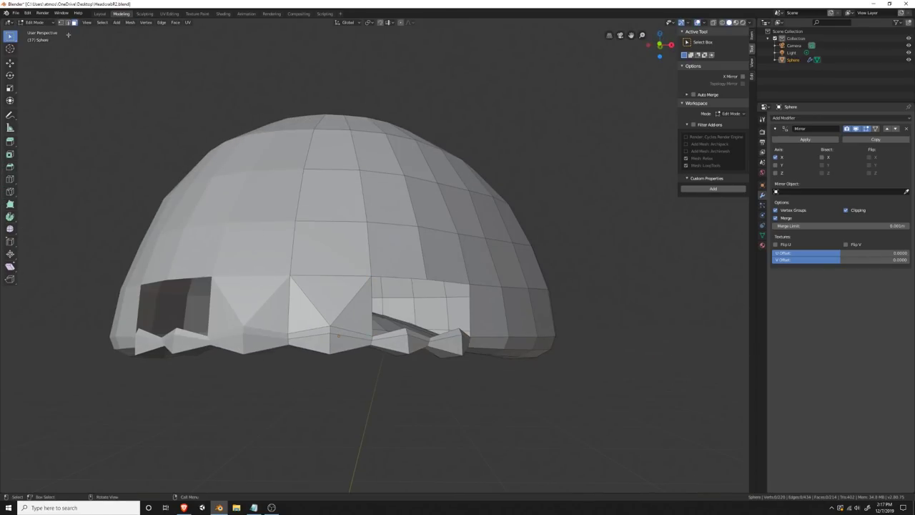
Step: Fill the openings above the second and third bumps with triangular faces meeting at each bump's peak
{"action": "left_click", "coordinate": [372, 333], "text": "shift"}
{"action": "key", "text": "f"}
{"action": "middle_click_drag", "start_coordinate": [385, 322], "coordinate": [343, 314]}
{"action": "key", "text": "f"}
{"action": "key", "text": "f"}
{"action": "key", "text": "f"}
{"action": "key", "text": "f"}
{"action": "scroll", "coordinate": [417, 309], "scroll_direction": "down", "scroll_amount": 1}
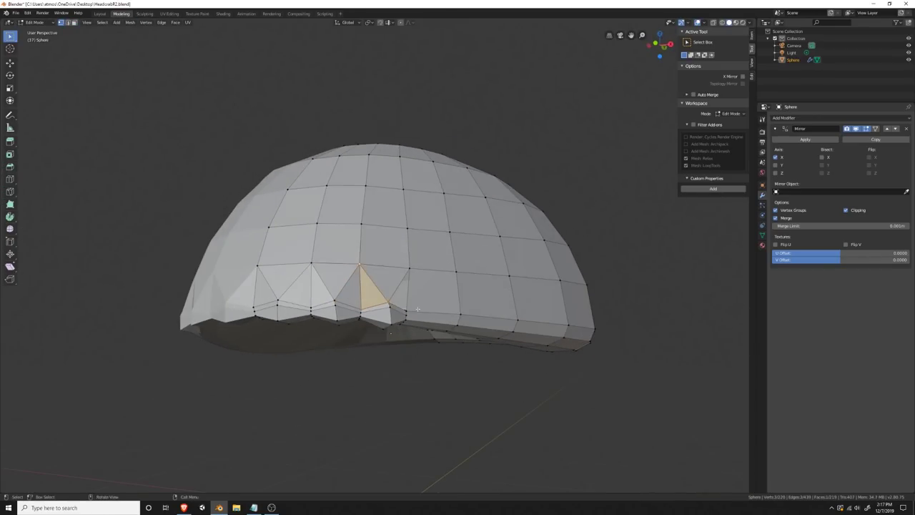
Step: Select the four front faces of the bump beside the mirror seam
{"action": "middle_click_drag", "start_coordinate": [292, 356], "coordinate": [323, 347]}
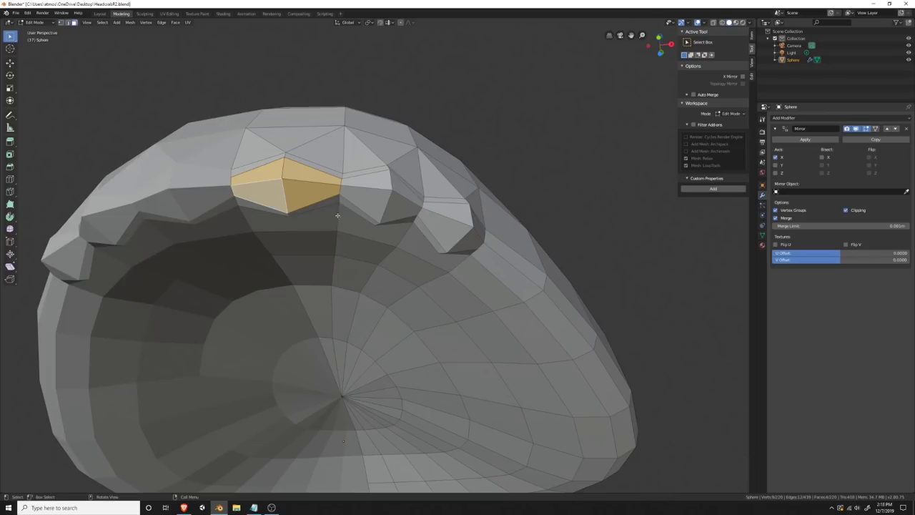
{"action": "left_click", "coordinate": [486, 89]}
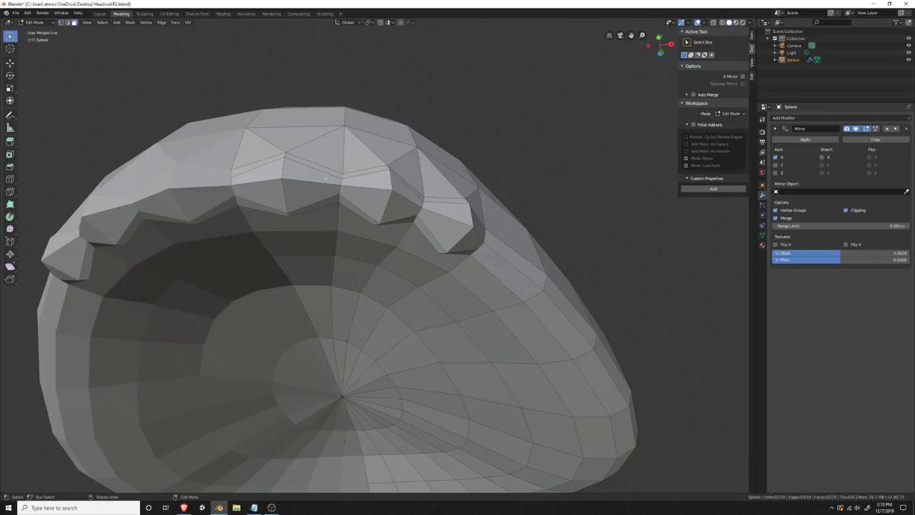
{"action": "left_click", "coordinate": [321, 175]}
{"action": "left_click", "coordinate": [264, 171], "text": "shift"}
{"action": "left_click", "coordinate": [271, 191], "text": "shift"}
{"action": "left_click", "coordinate": [302, 193], "text": "shift"}
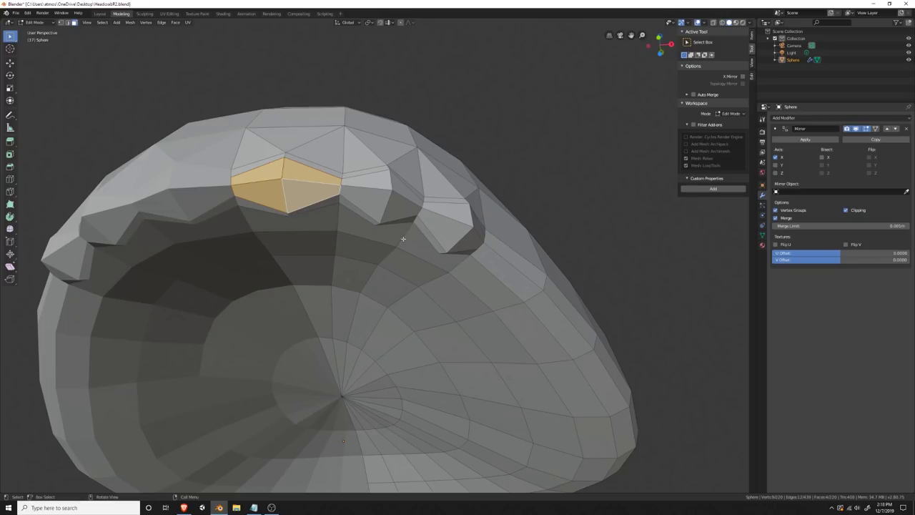
Step: Try extruding the first bump's four front faces outward, and do the same with the second bump's front faces
{"action": "key", "text": "e"}
{"action": "left_click", "coordinate": [347, 241]}
{"action": "left_click", "coordinate": [366, 203]}
{"action": "left_click", "coordinate": [369, 180], "text": "shift"}
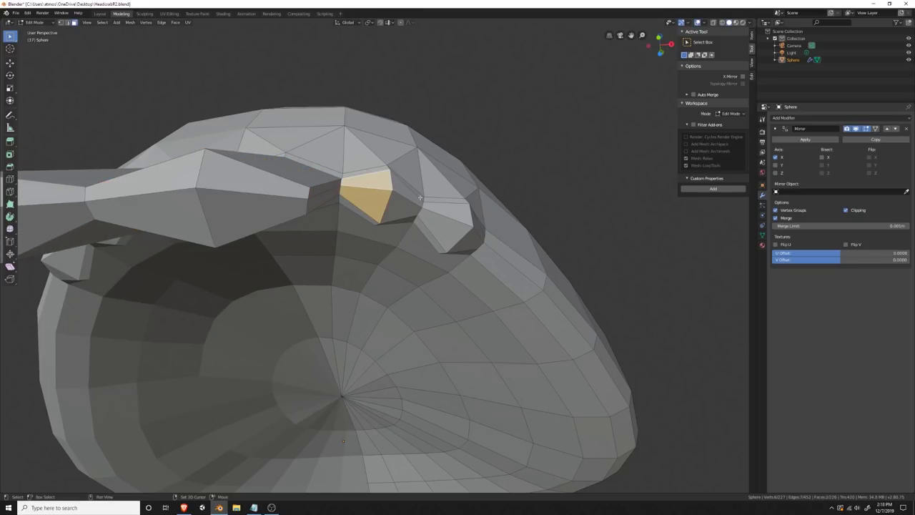
{"action": "left_click", "coordinate": [403, 191], "text": "shift"}
{"action": "left_click", "coordinate": [401, 210], "text": "shift"}
{"action": "middle_click_drag", "start_coordinate": [408, 233], "coordinate": [386, 307]}
{"action": "key", "text": "e"}
{"action": "left_click", "coordinate": [357, 443]}
Step: Undo the extrusions of the first and second bumps, back to the selection of the first bump's four front faces
{"action": "middle_click_drag", "start_coordinate": [357, 443], "coordinate": [351, 304]}
{"action": "scroll", "coordinate": [353, 405], "scroll_direction": "down", "scroll_amount": 4}
{"action": "key", "text": "ctrl+z"}
{"action": "key", "text": "ctrl+z"}
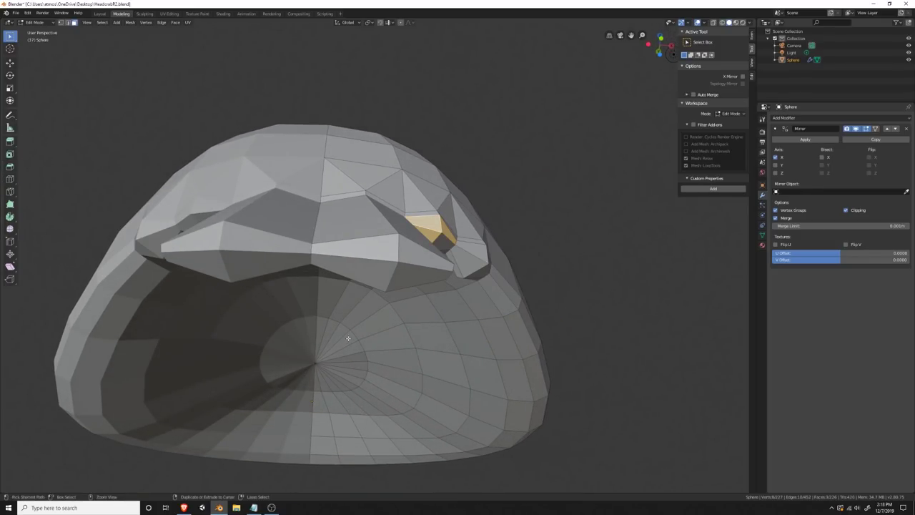
{"action": "key", "text": "ctrl+z"}
{"action": "key", "text": "ctrl+z"}
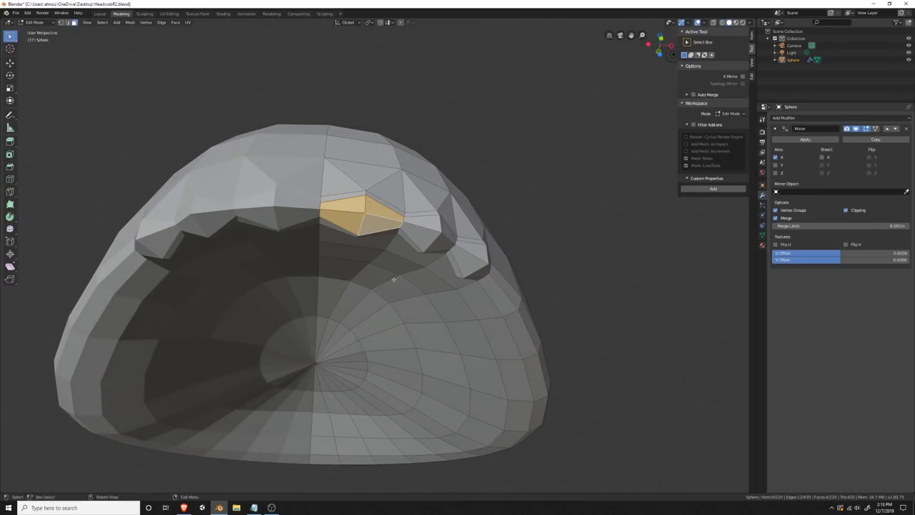
Step: Try extruding the first bump's front faces and scaling the end down to about 0.72, and undo both changes
{"action": "key", "text": "e"}
{"action": "left_click", "coordinate": [408, 333]}
{"action": "key", "text": "s"}
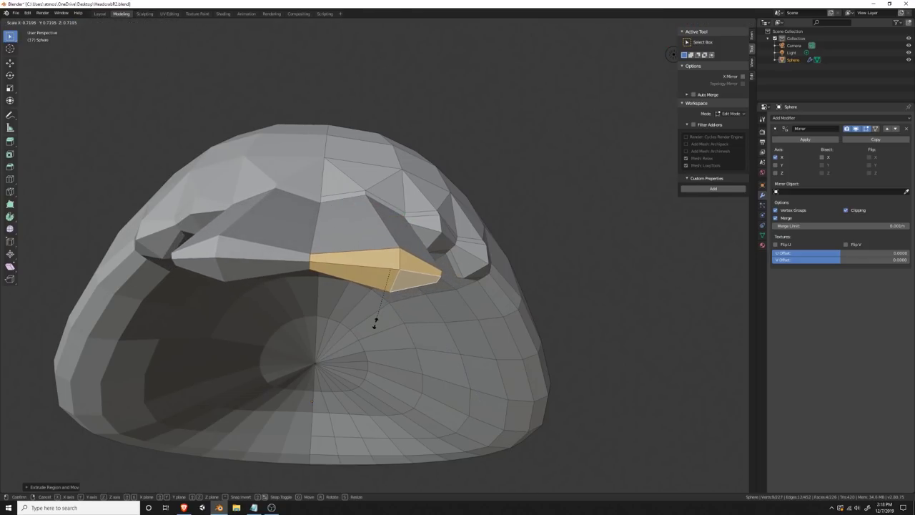
{"action": "left_click", "coordinate": [371, 315]}
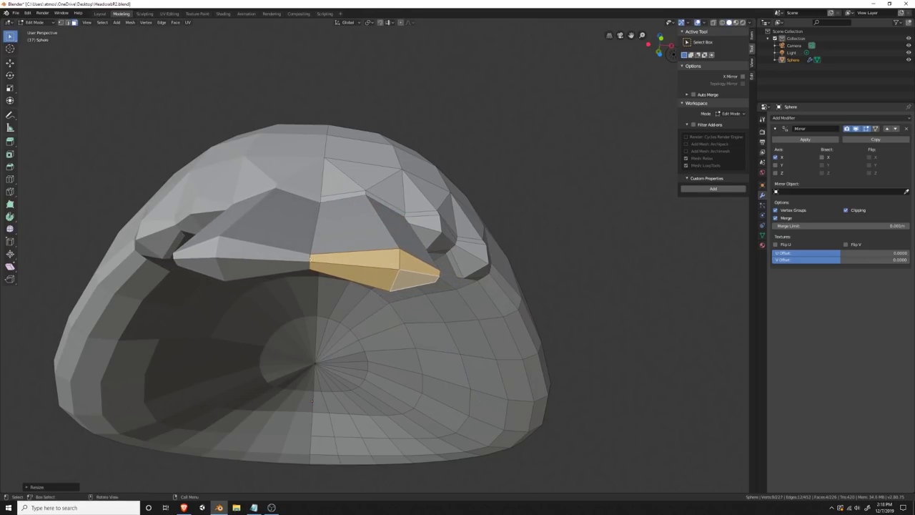
{"action": "key", "text": "ctrl+z"}
{"action": "key", "text": "ctrl+z"}
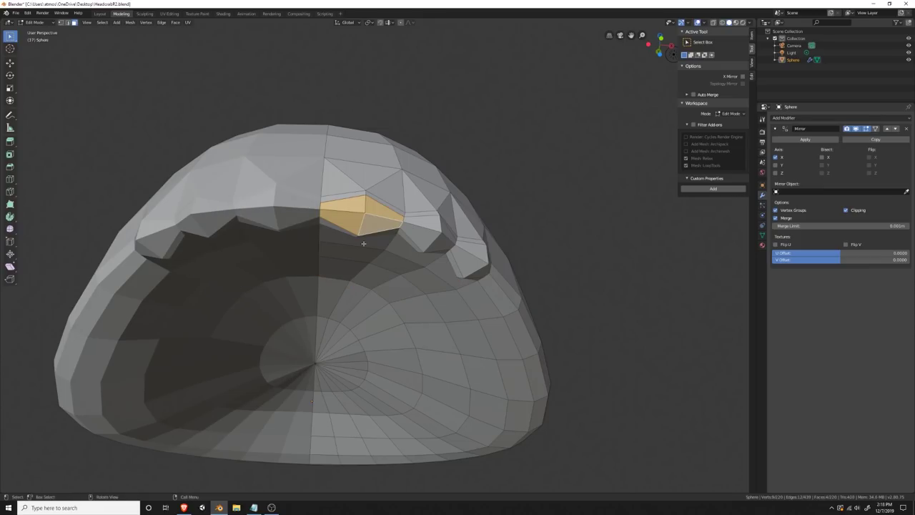
Step: Inset the first bump's four front faces slightly and extrude them outward into a long prong below the rim
{"action": "scroll", "coordinate": [372, 239], "scroll_direction": "up", "scroll_amount": 2}
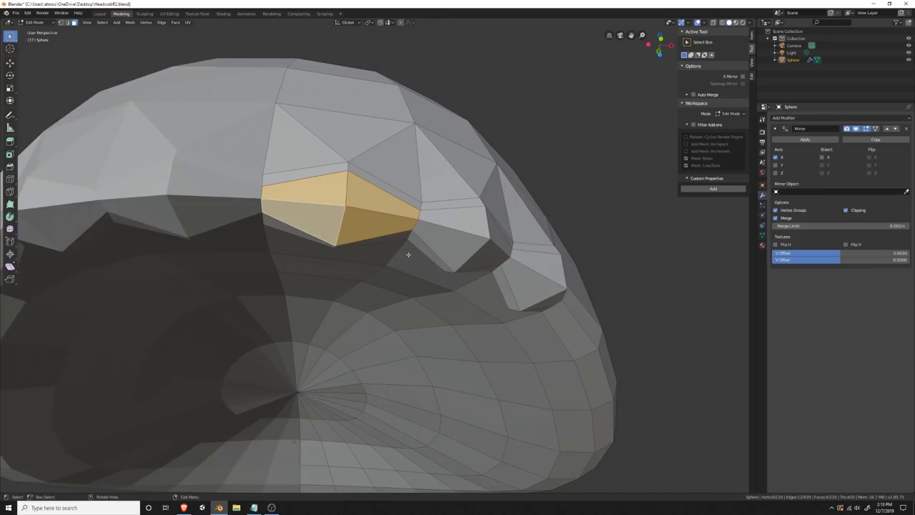
{"action": "key", "text": "i"}
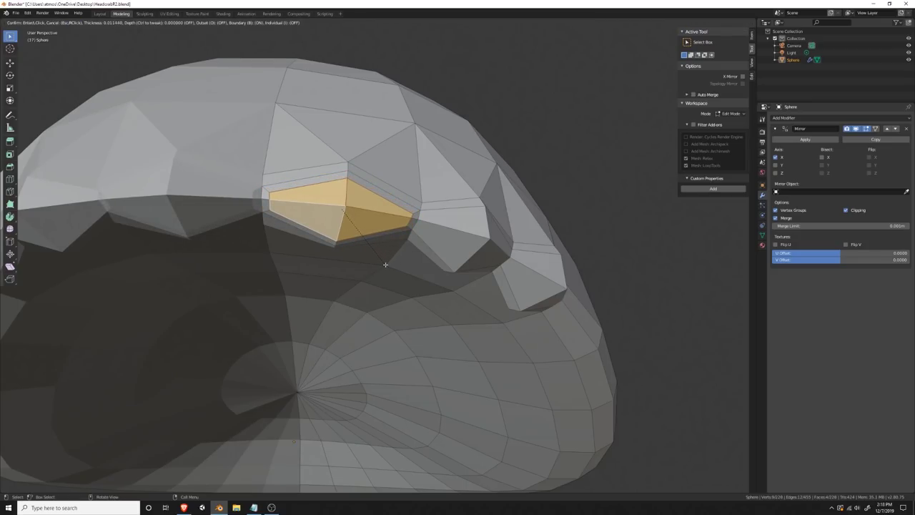
{"action": "left_click", "coordinate": [387, 264]}
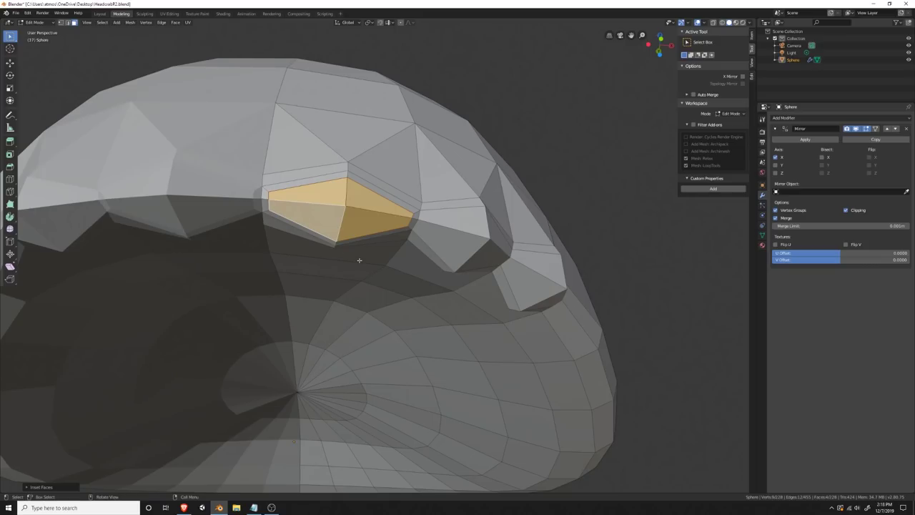
{"action": "key", "text": "e"}
{"action": "left_click", "coordinate": [240, 177]}
{"action": "middle_click_drag", "start_coordinate": [243, 199], "coordinate": [318, 265]}
{"action": "scroll", "coordinate": [319, 266], "scroll_direction": "down", "scroll_amount": 6}
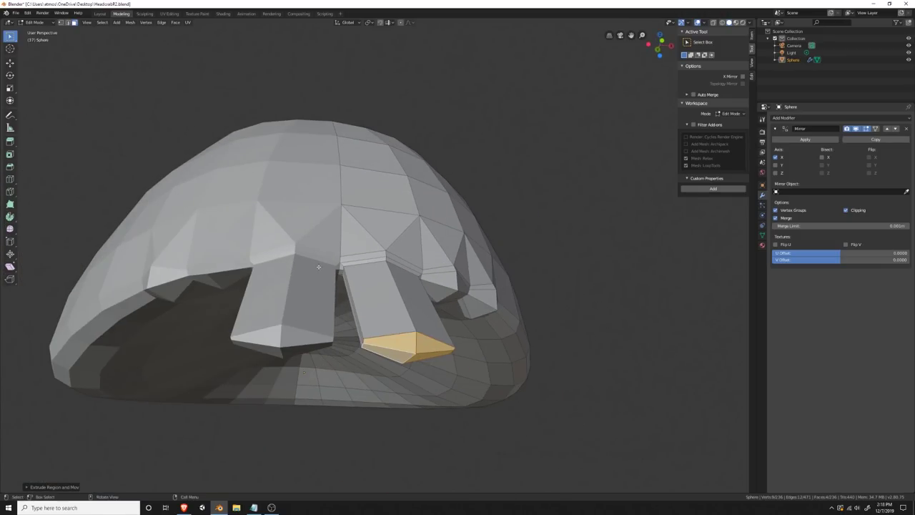
Step: Select the side and tip faces of the first prong and shift the whole prong slightly at the rim
{"action": "scroll", "coordinate": [362, 260], "scroll_direction": "up", "scroll_amount": 6}
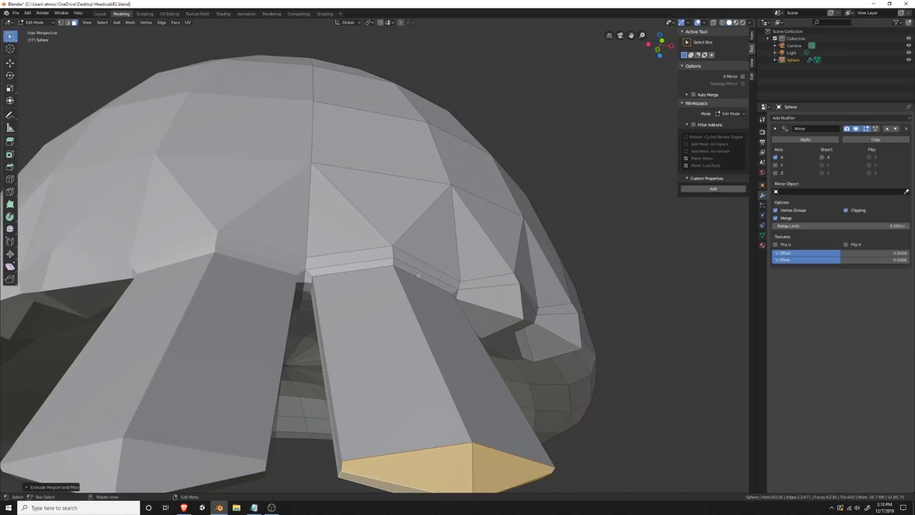
{"action": "middle_click_drag", "start_coordinate": [382, 295], "coordinate": [307, 240]}
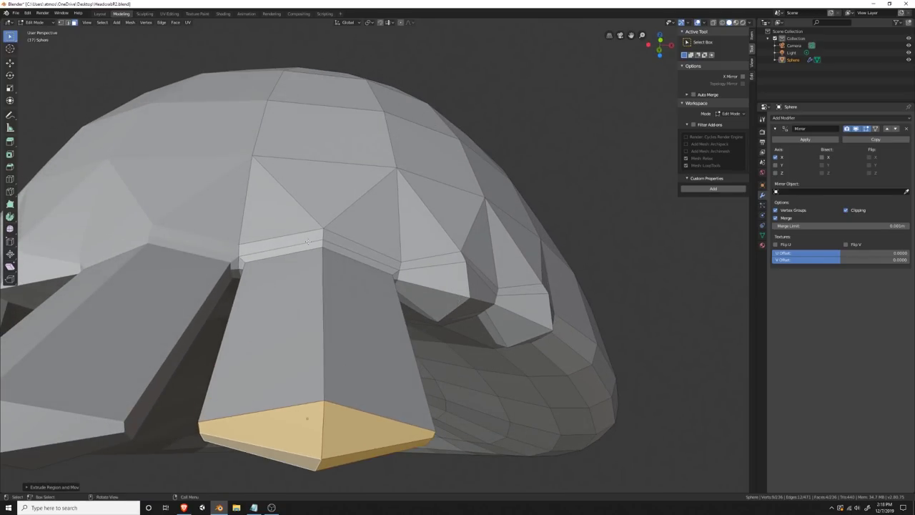
{"action": "left_click", "coordinate": [301, 279]}
{"action": "left_click", "coordinate": [357, 321], "text": "shift"}
{"action": "middle_click_drag", "start_coordinate": [374, 400], "coordinate": [380, 314]}
{"action": "left_click", "coordinate": [407, 234], "text": "shift"}
{"action": "left_click", "coordinate": [361, 251], "text": "shift"}
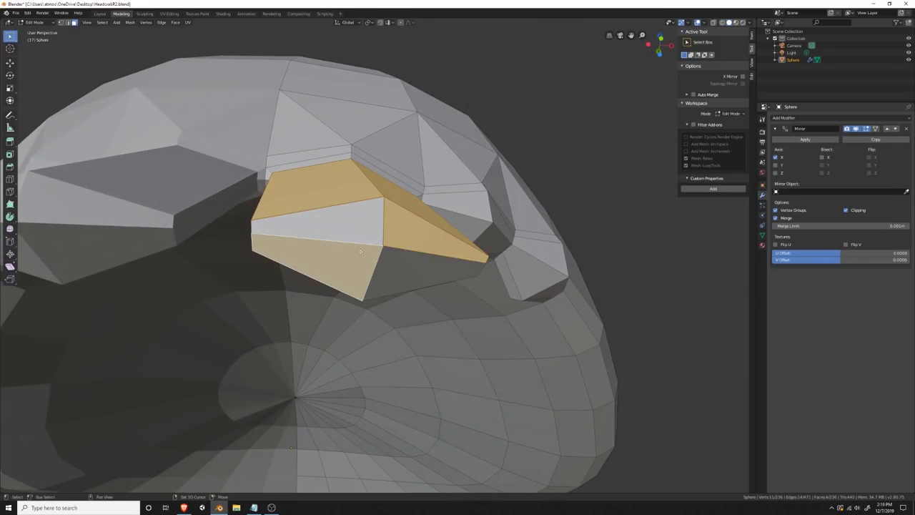
{"action": "middle_click_drag", "start_coordinate": [361, 251], "coordinate": [276, 276]}
{"action": "key", "text": "g"}
{"action": "left_click", "coordinate": [205, 277]}
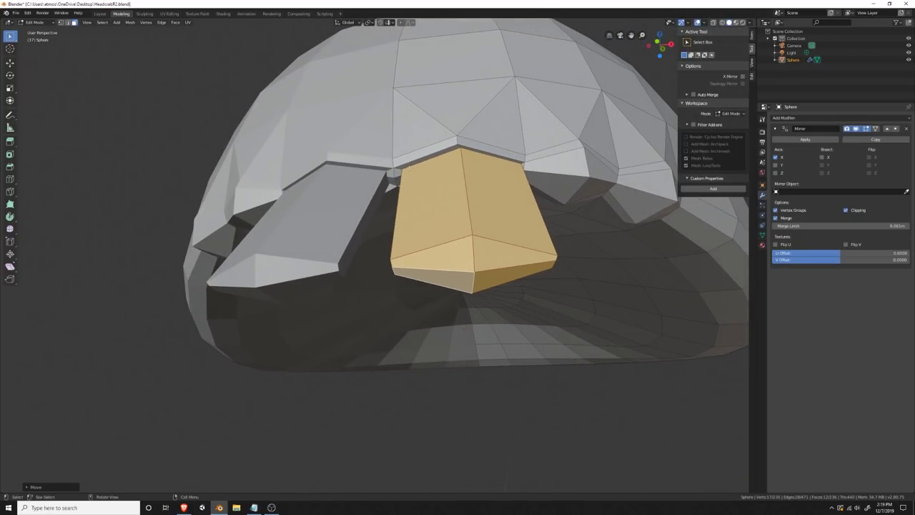
Step: Reposition the vertex at the first prong's inner base, beside the mirror seam, with two small moves
{"action": "middle_click_drag", "start_coordinate": [493, 158], "coordinate": [420, 163]}
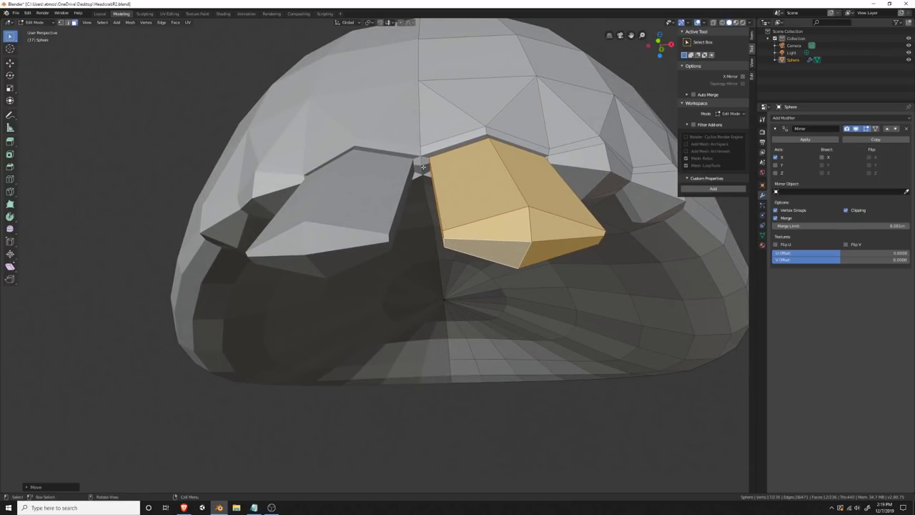
{"action": "left_click", "coordinate": [60, 22]}
{"action": "left_click", "coordinate": [427, 167]}
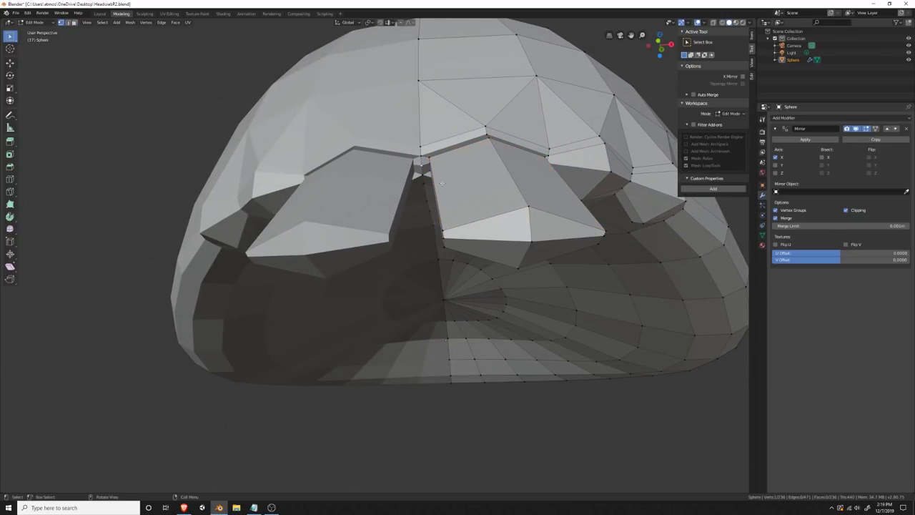
{"action": "key", "text": "g"}
{"action": "left_click", "coordinate": [440, 175]}
{"action": "middle_click_drag", "start_coordinate": [439, 174], "coordinate": [350, 233]}
{"action": "key", "text": "g"}
{"action": "left_click", "coordinate": [407, 206]}
Step: Inset the second bump's four front faces slightly and extrude them about 0.27 m into a prong beside the first
{"action": "scroll", "coordinate": [407, 206], "scroll_direction": "down", "scroll_amount": 7}
{"action": "scroll", "coordinate": [319, 224], "scroll_direction": "up", "scroll_amount": 4}
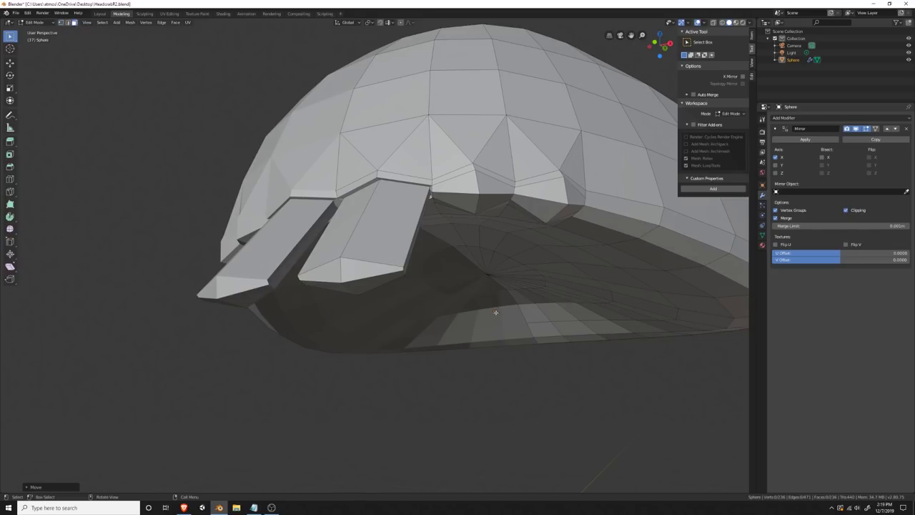
{"action": "left_click", "coordinate": [466, 186]}
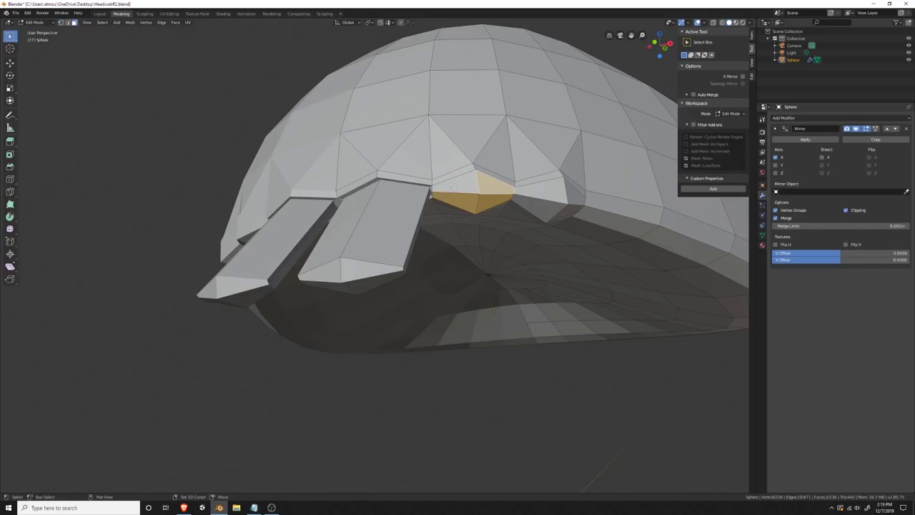
{"action": "middle_click_drag", "start_coordinate": [471, 193], "coordinate": [486, 208]}
{"action": "key", "text": "i"}
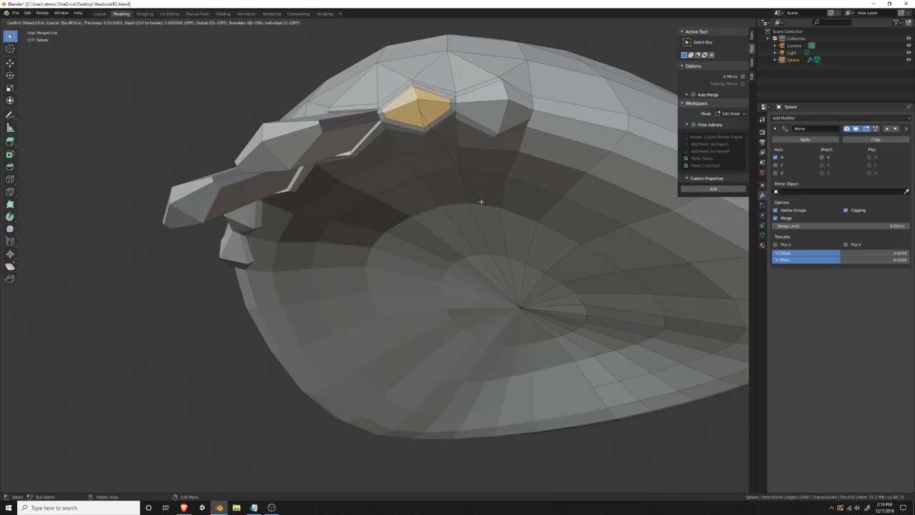
{"action": "left_click", "coordinate": [481, 202]}
{"action": "middle_click_drag", "start_coordinate": [490, 190], "coordinate": [401, 272]}
{"action": "key", "text": "g"}
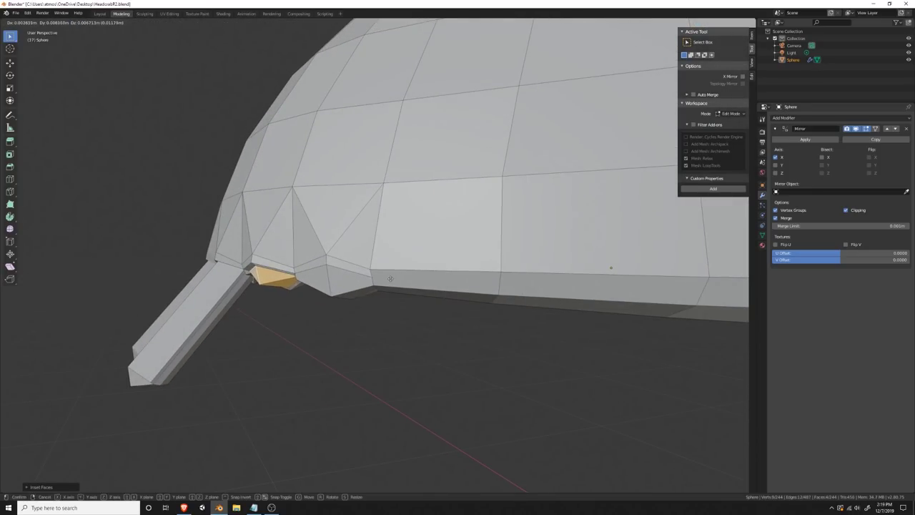
{"action": "key", "text": "Escape"}
{"action": "key", "text": "e"}
{"action": "left_click", "coordinate": [275, 418]}
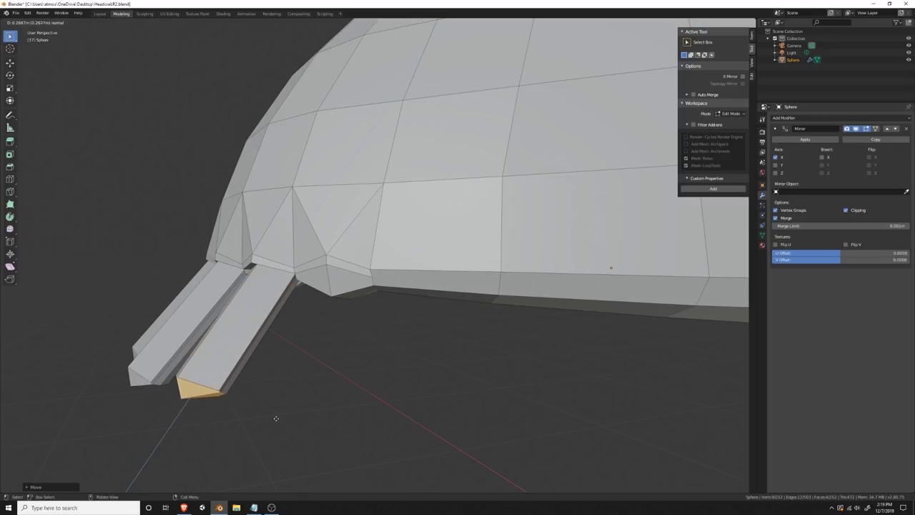
Step: Select the third bump's four front faces and inset them slightly
{"action": "middle_click_drag", "start_coordinate": [327, 350], "coordinate": [381, 208]}
{"action": "left_click", "coordinate": [381, 206]}
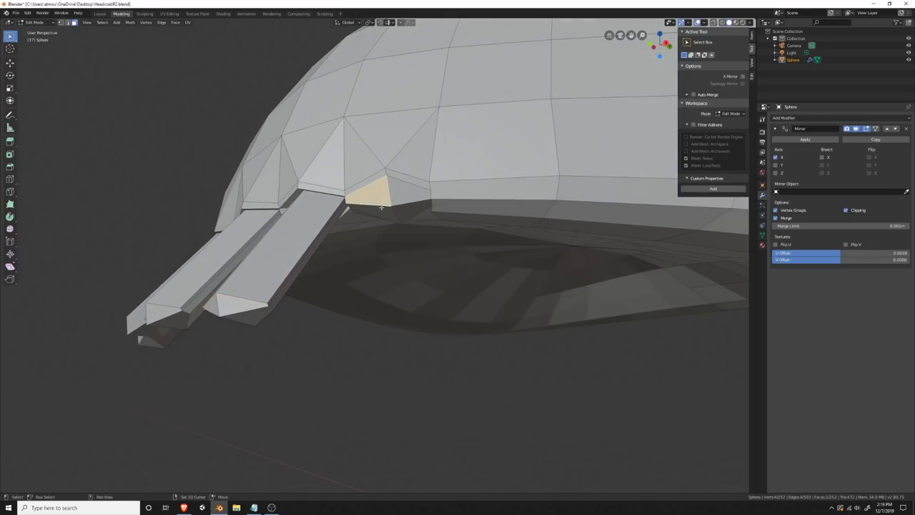
{"action": "left_click", "coordinate": [381, 212], "text": "shift"}
{"action": "left_click", "coordinate": [409, 212], "text": "shift"}
{"action": "left_click", "coordinate": [409, 194], "text": "shift"}
{"action": "key", "text": "i"}
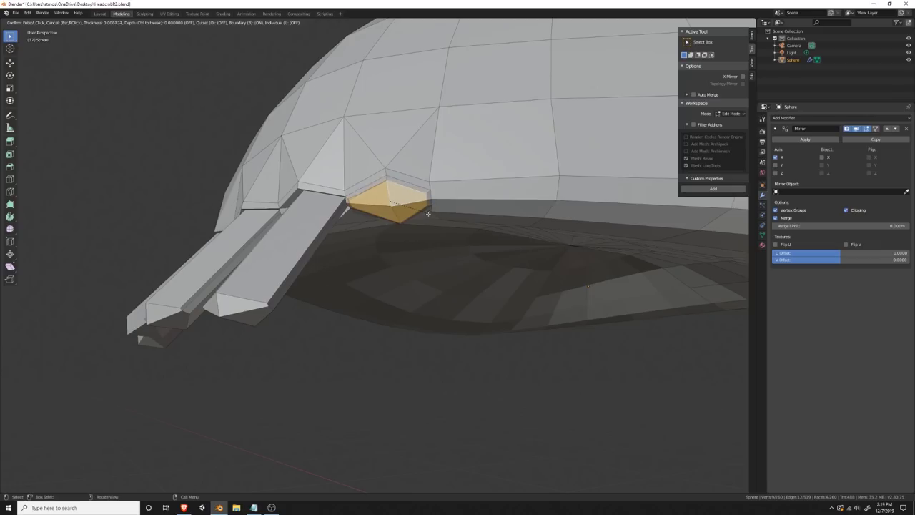
{"action": "left_click", "coordinate": [429, 208]}
Step: Nudge the third bump's inset faces slightly and extrude them into a long prong like the other two
{"action": "middle_click_drag", "start_coordinate": [429, 209], "coordinate": [401, 278]}
{"action": "key", "text": "g"}
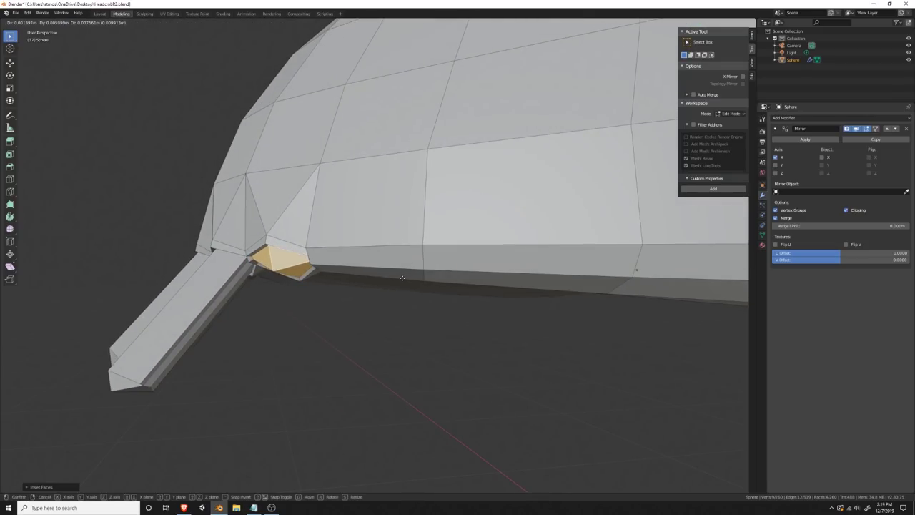
{"action": "left_click", "coordinate": [403, 278]}
{"action": "middle_click_drag", "start_coordinate": [421, 273], "coordinate": [423, 272]}
{"action": "key", "text": "e"}
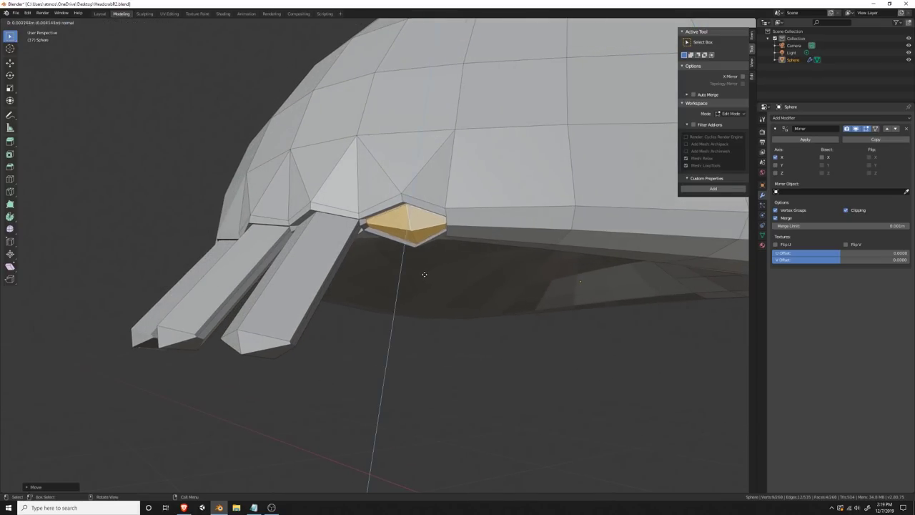
{"action": "left_click", "coordinate": [391, 389]}
Step: Select the four tip faces of the first prong and round them with the To Sphere transform
{"action": "scroll", "coordinate": [390, 390], "scroll_direction": "down", "scroll_amount": 6}
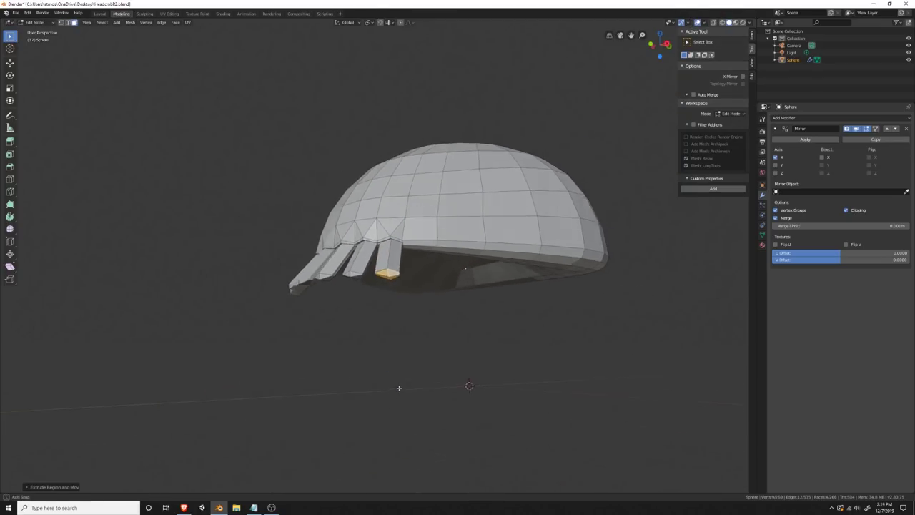
{"action": "middle_click_drag", "start_coordinate": [398, 388], "coordinate": [439, 362]}
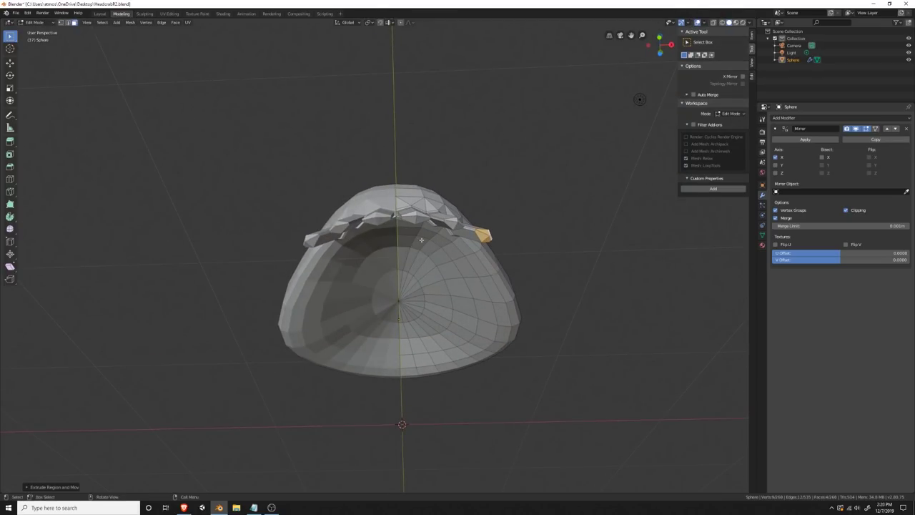
{"action": "scroll", "coordinate": [421, 241], "scroll_direction": "down", "scroll_amount": 1}
{"action": "scroll", "coordinate": [420, 239], "scroll_direction": "up", "scroll_amount": 4}
{"action": "middle_click_drag", "start_coordinate": [419, 238], "coordinate": [405, 240]}
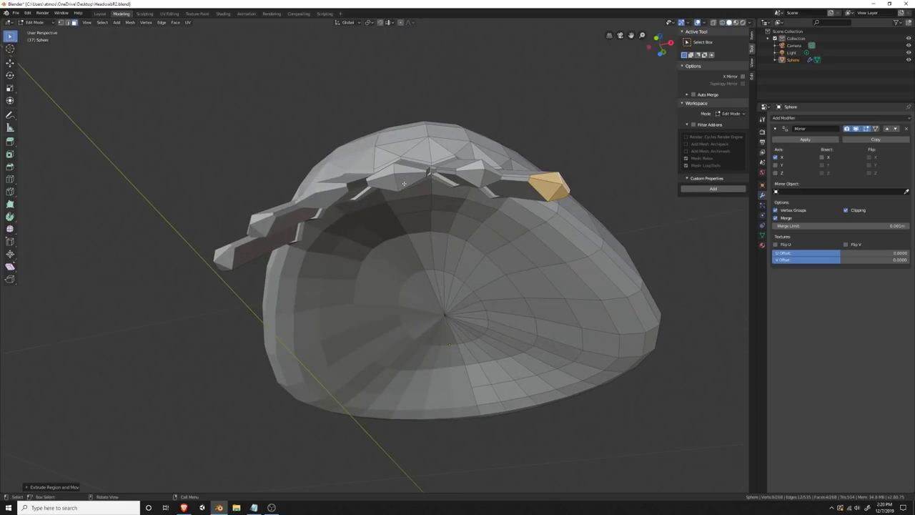
{"action": "left_click", "coordinate": [131, 23]}
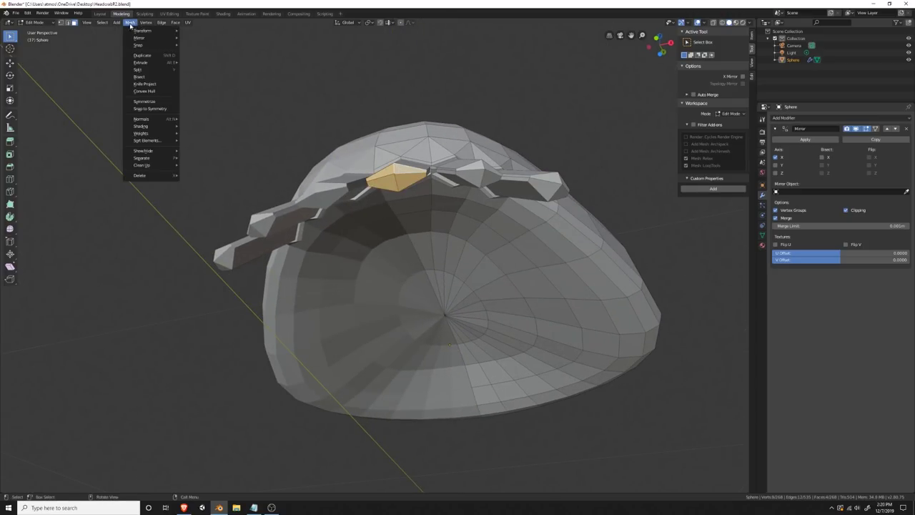
{"action": "mouse_move", "coordinate": [137, 34]}
{"action": "left_click", "coordinate": [200, 55]}
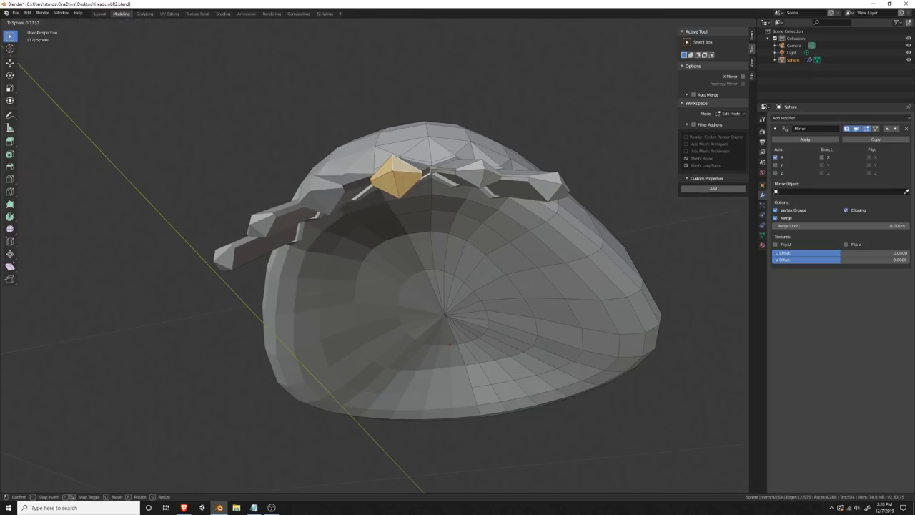
{"action": "left_click", "coordinate": [617, 251]}
Step: Apply the To Sphere transform to the second prong's four tip faces
{"action": "left_click", "coordinate": [474, 178]}
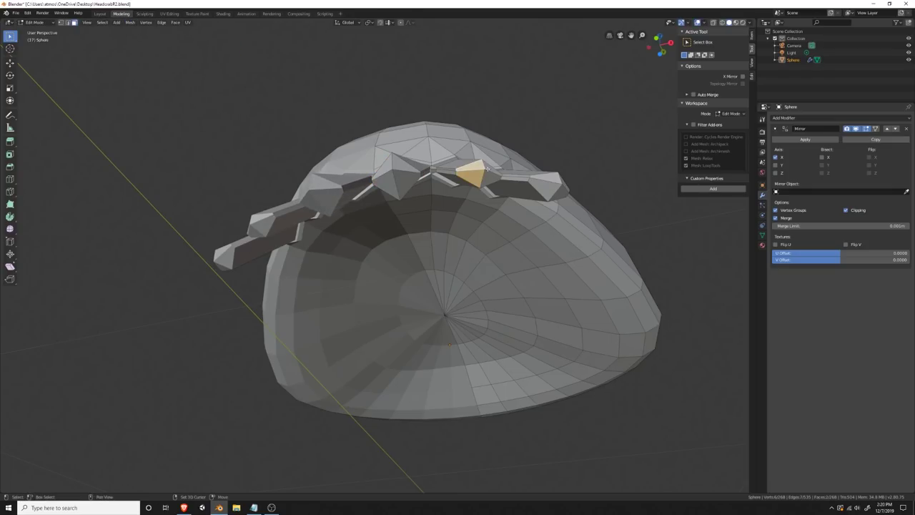
{"action": "left_click", "coordinate": [129, 22]}
{"action": "mouse_move", "coordinate": [134, 30]}
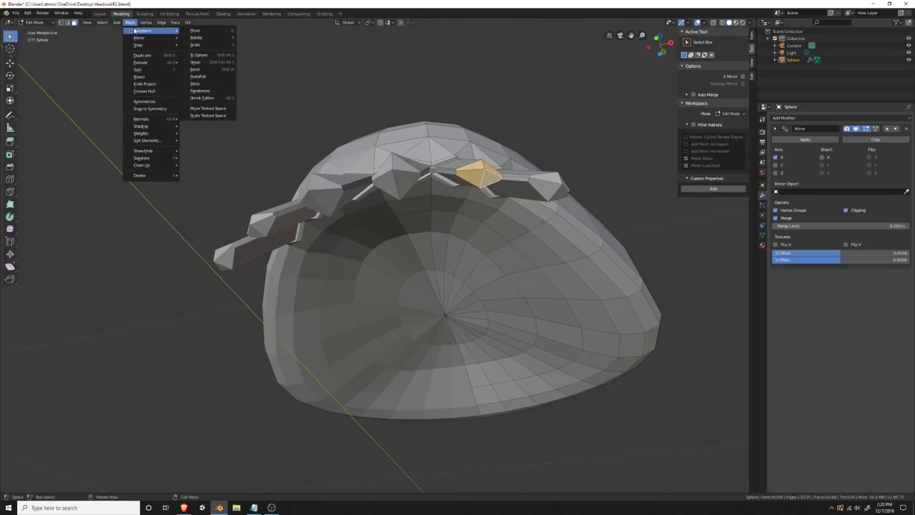
{"action": "left_click", "coordinate": [222, 55]}
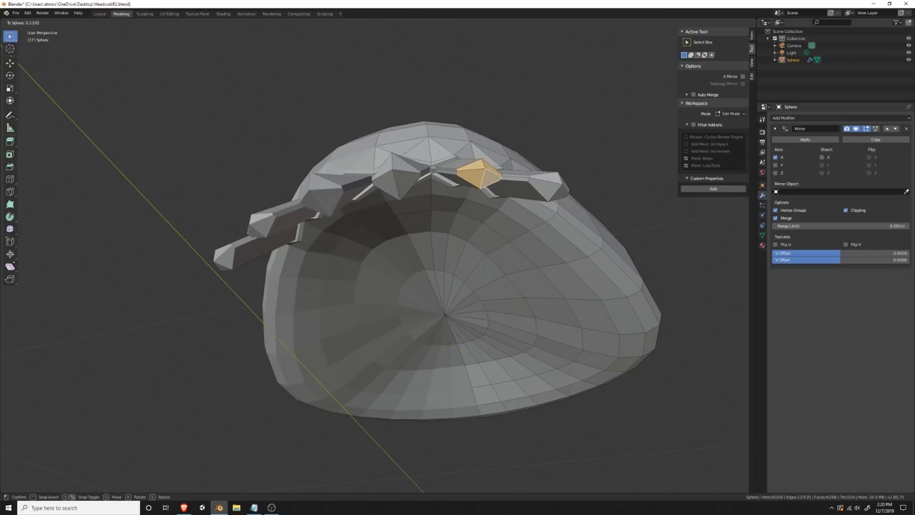
{"action": "left_click", "coordinate": [588, 286]}
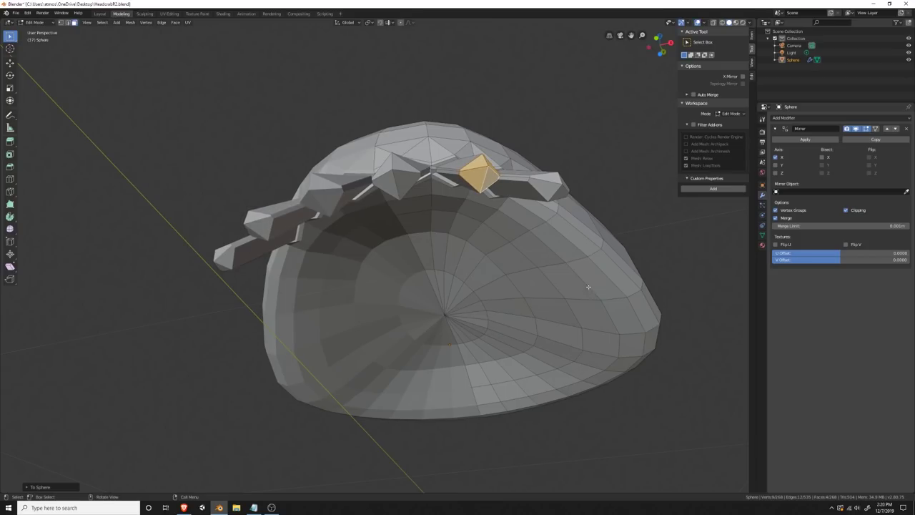
Step: Select the third prong's four tip faces and make their outline rounder with To Sphere
{"action": "middle_click_drag", "start_coordinate": [588, 286], "coordinate": [529, 236]}
{"action": "left_click", "coordinate": [455, 203]}
{"action": "left_click", "coordinate": [462, 190], "text": "shift"}
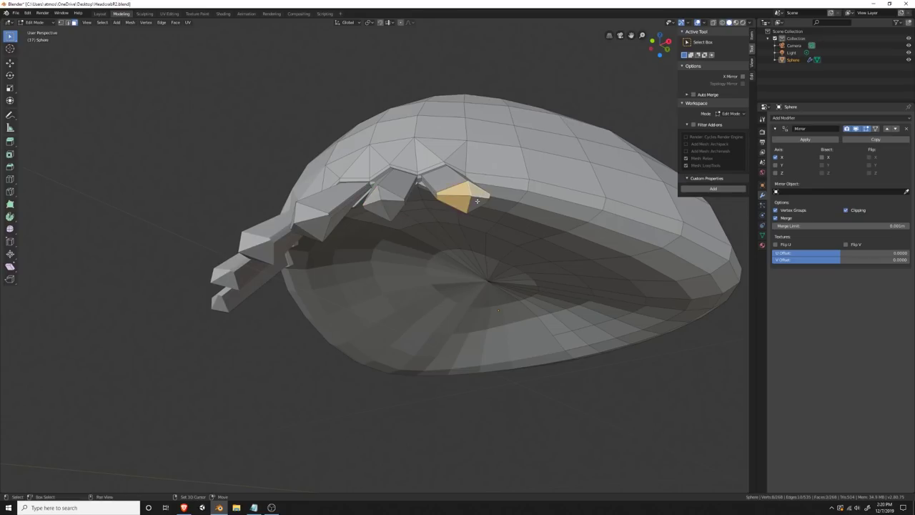
{"action": "left_click", "coordinate": [130, 22]}
{"action": "mouse_move", "coordinate": [143, 30]}
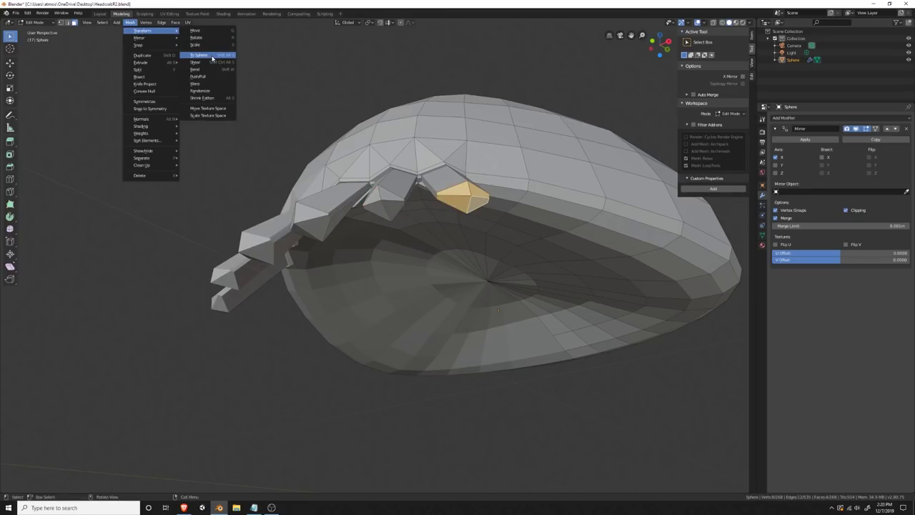
{"action": "left_click", "coordinate": [211, 56]}
{"action": "left_click", "coordinate": [355, 255]}
Step: Select the tip faces of all three prongs and, in the right side view, extrude them into a second segment
{"action": "middle_click_drag", "start_coordinate": [355, 255], "coordinate": [388, 253]}
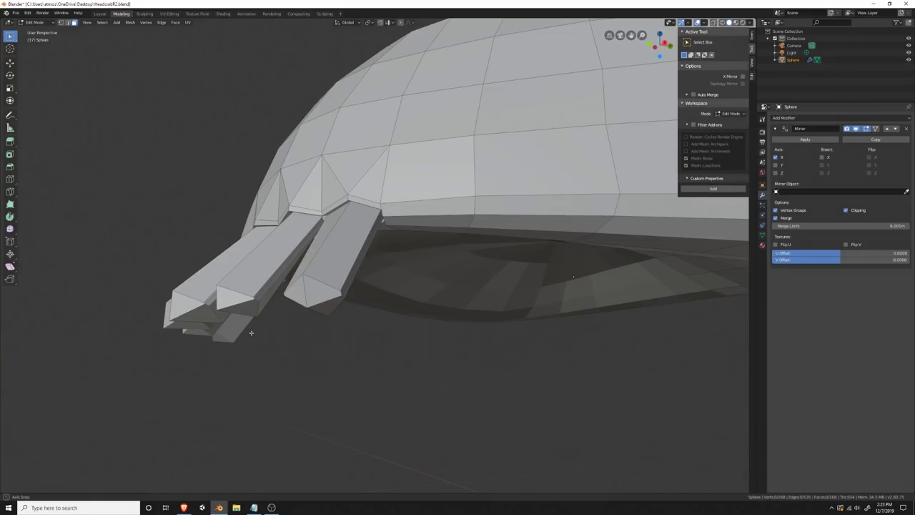
{"action": "middle_click_drag", "start_coordinate": [250, 331], "coordinate": [192, 258]}
{"action": "middle_click_drag", "start_coordinate": [147, 176], "coordinate": [248, 249]}
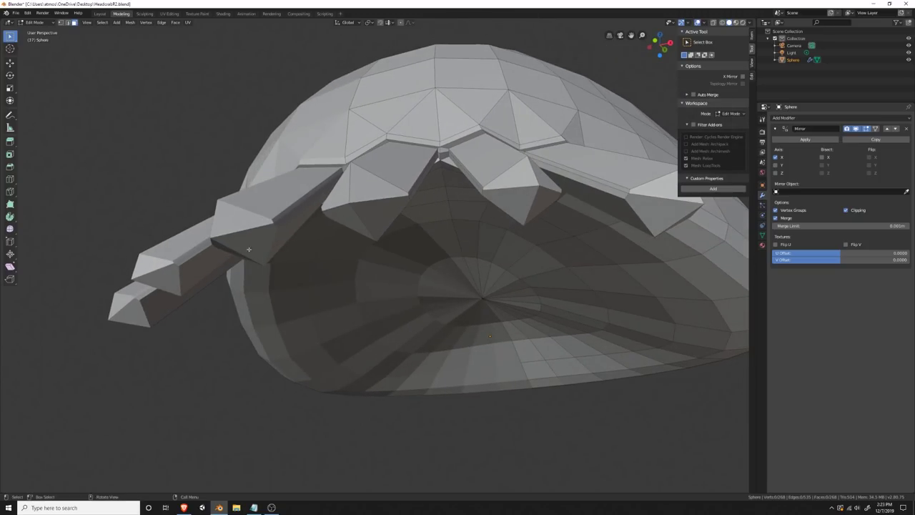
{"action": "middle_click_drag", "start_coordinate": [450, 280], "coordinate": [357, 280]}
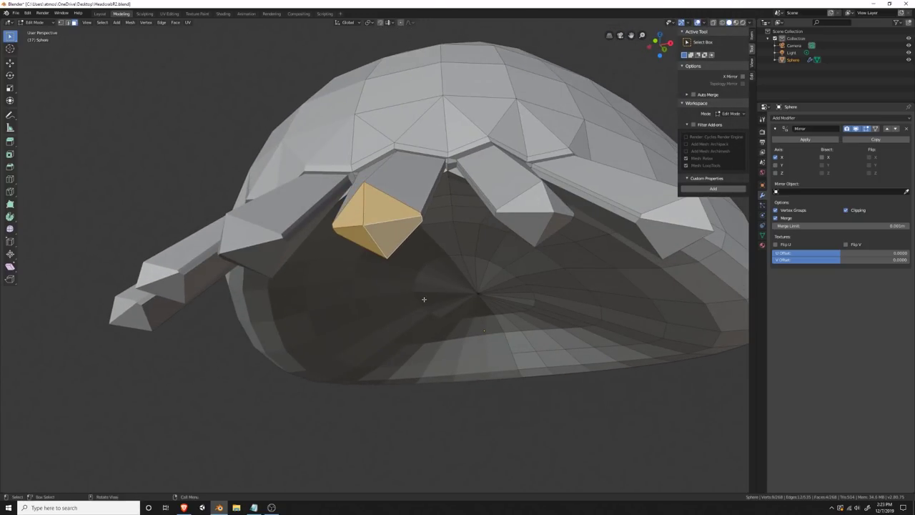
{"action": "left_click", "coordinate": [517, 220], "text": "shift"}
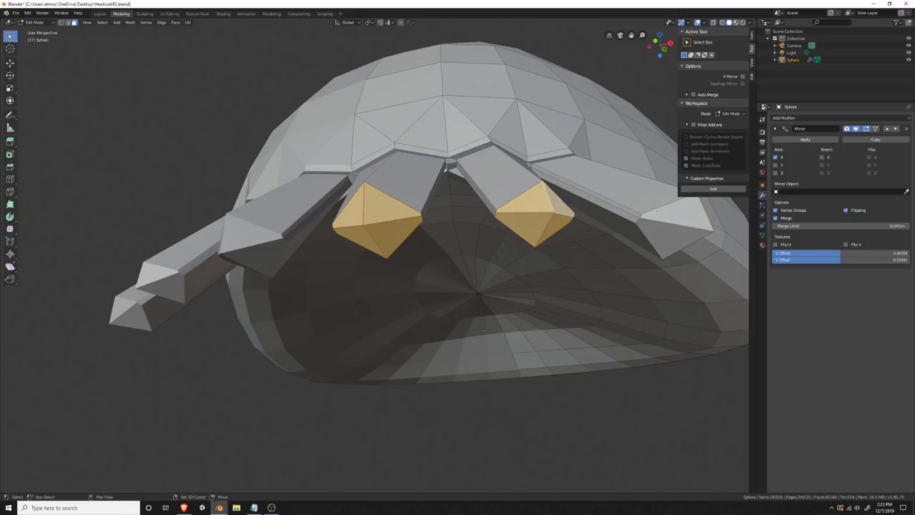
{"action": "middle_click_drag", "start_coordinate": [661, 223], "coordinate": [429, 285]}
{"action": "key", "text": "KP_3"}
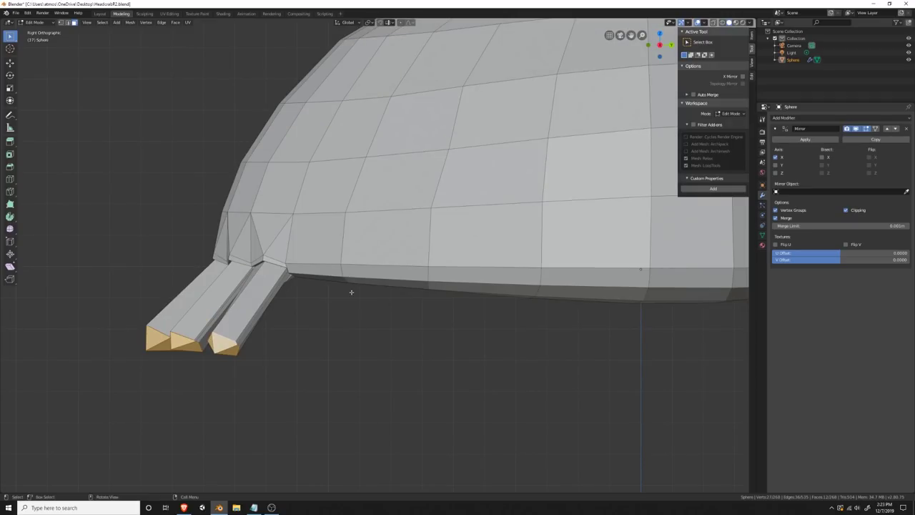
{"action": "key", "text": "e"}
{"action": "left_click", "coordinate": [255, 418]}
Step: Move the three extruded prong ends back toward the body so the new segments bend steeply downward
{"action": "scroll", "coordinate": [255, 418], "scroll_direction": "down", "scroll_amount": 2}
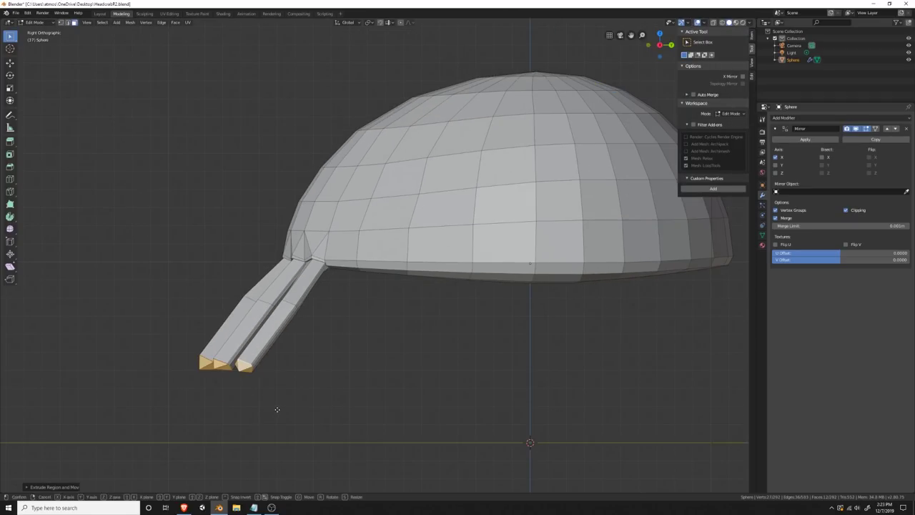
{"action": "left_click", "coordinate": [315, 423]}
{"action": "scroll", "coordinate": [358, 438], "scroll_direction": "down", "scroll_amount": 1}
{"action": "scroll", "coordinate": [326, 411], "scroll_direction": "up", "scroll_amount": 2}
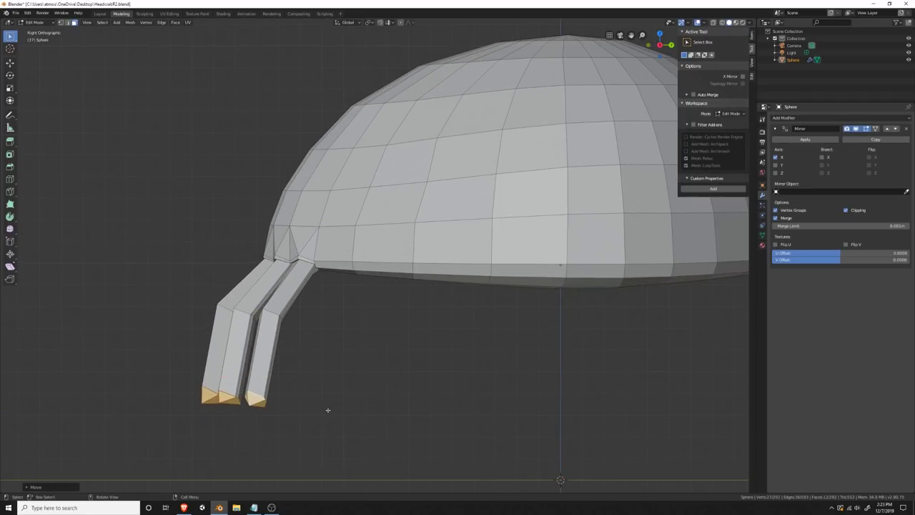
Step: Try to shrink the three prong ends, extrude them into a tapered last segment and bend it inward
{"action": "middle_click_drag", "start_coordinate": [327, 410], "coordinate": [441, 396]}
{"action": "key", "text": "s"}
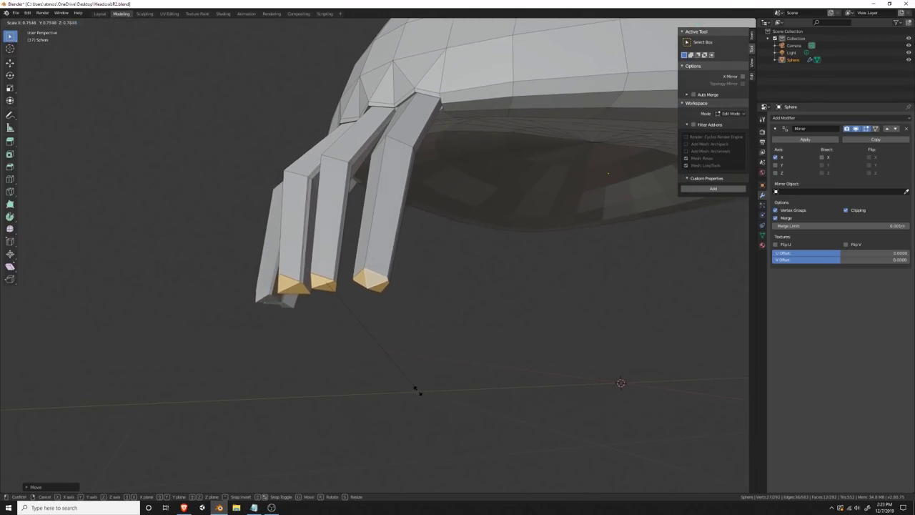
{"action": "left_click", "coordinate": [393, 376]}
{"action": "key", "text": "e"}
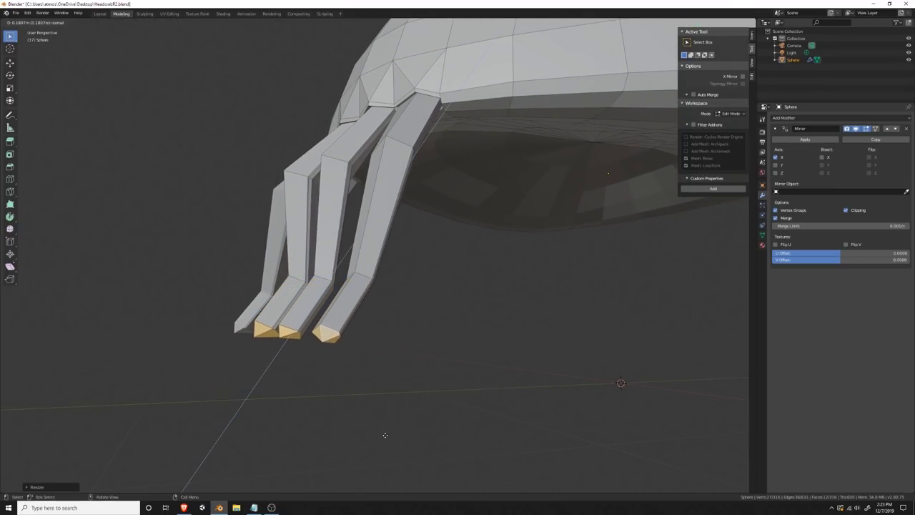
{"action": "left_click", "coordinate": [471, 454]}
{"action": "key", "text": "s"}
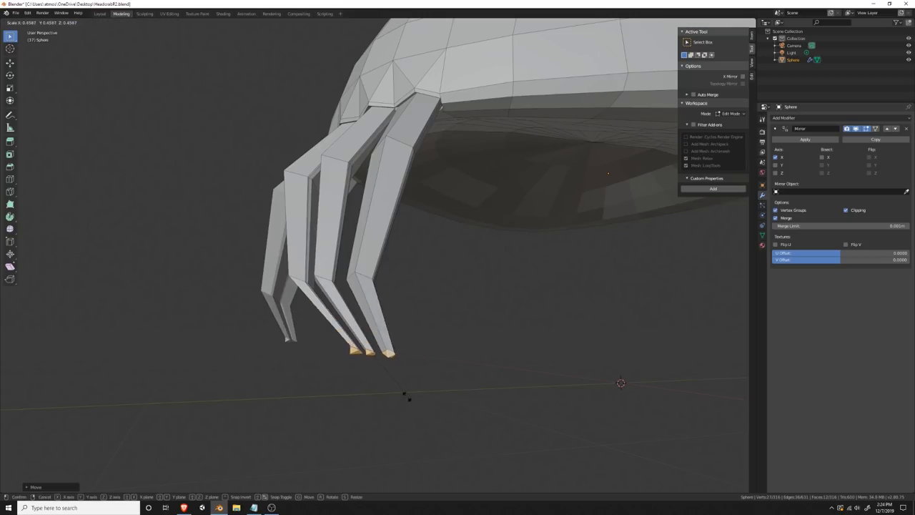
{"action": "left_click", "coordinate": [376, 372]}
{"action": "middle_click_drag", "start_coordinate": [376, 372], "coordinate": [365, 389]}
Step: Scale down the three prong ends and move them slightly to adjust the second segments
{"action": "key", "text": "s"}
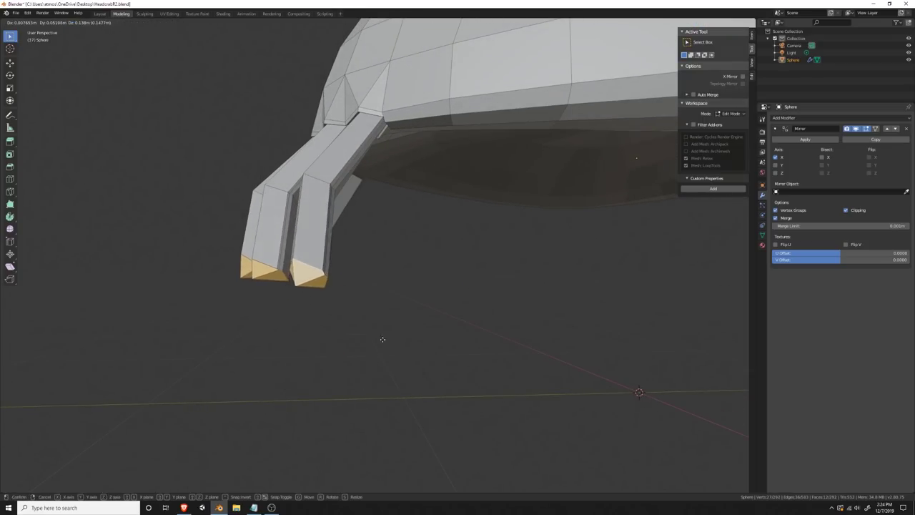
{"action": "left_click", "coordinate": [367, 331]}
{"action": "key", "text": "g"}
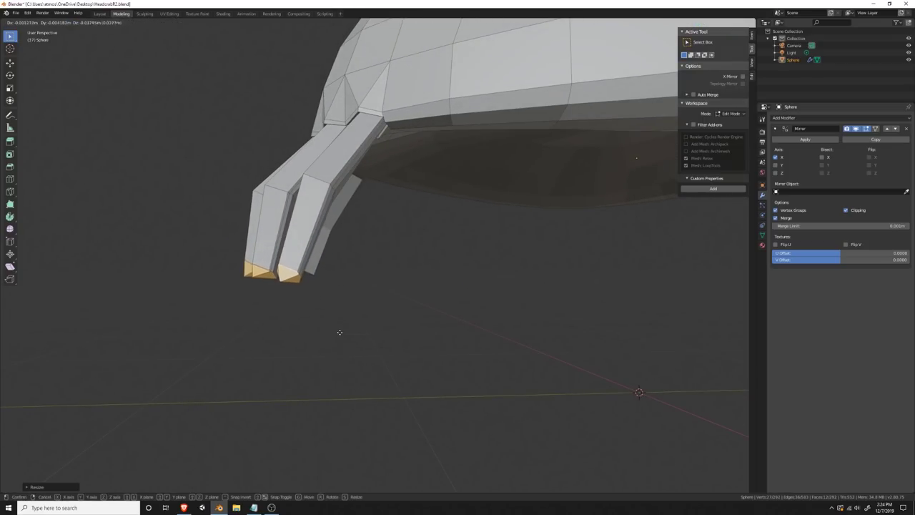
{"action": "left_click", "coordinate": [338, 327]}
Step: Extrude the three prong ends into a third segment, bend it down toward the body and scale the ends nearly to points
{"action": "key", "text": "e"}
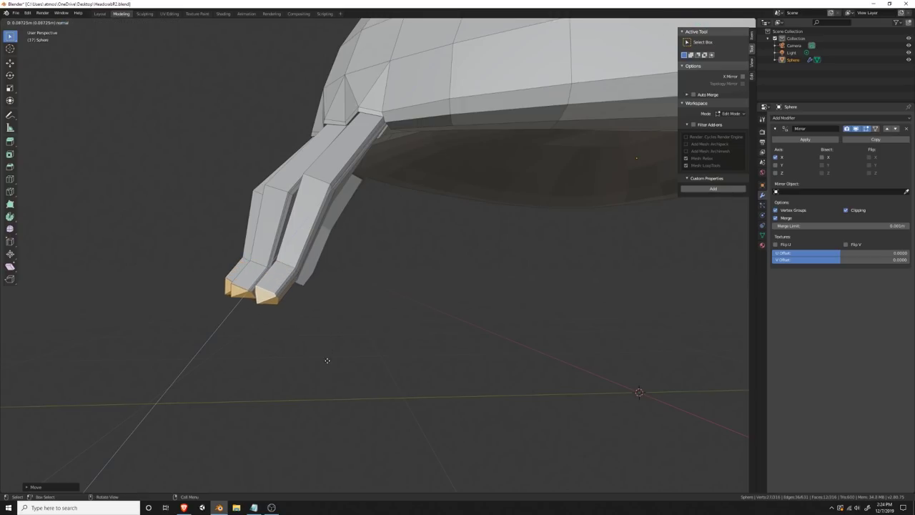
{"action": "left_click", "coordinate": [320, 386]}
{"action": "key", "text": "g"}
{"action": "left_click", "coordinate": [368, 403]}
{"action": "key", "text": "s"}
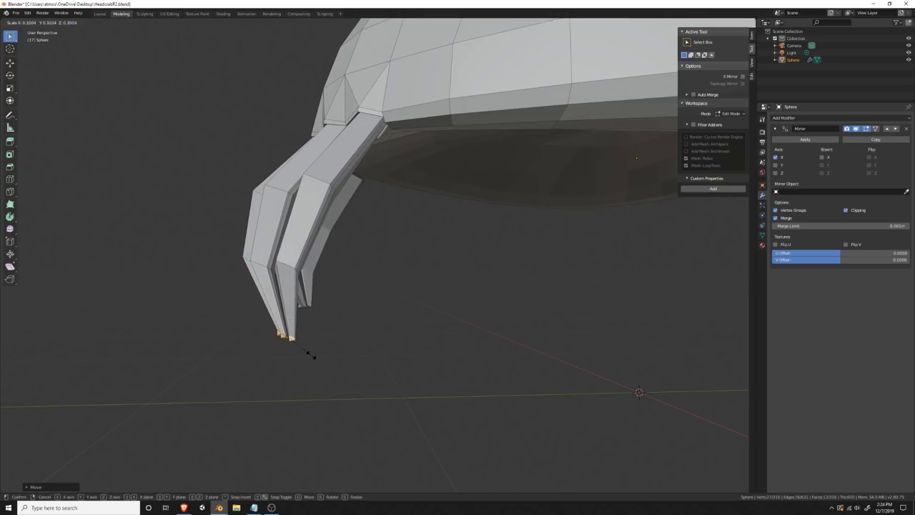
{"action": "left_click", "coordinate": [306, 350]}
Step: Merge the end vertices of each of the three prongs at center to form sharp tips
{"action": "middle_click_drag", "start_coordinate": [305, 350], "coordinate": [379, 309]}
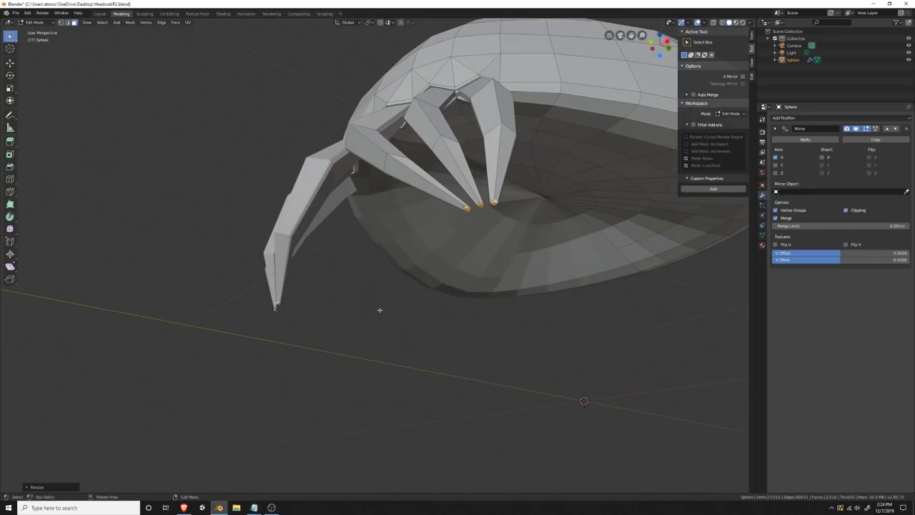
{"action": "scroll", "coordinate": [495, 219], "scroll_direction": "up", "scroll_amount": 4}
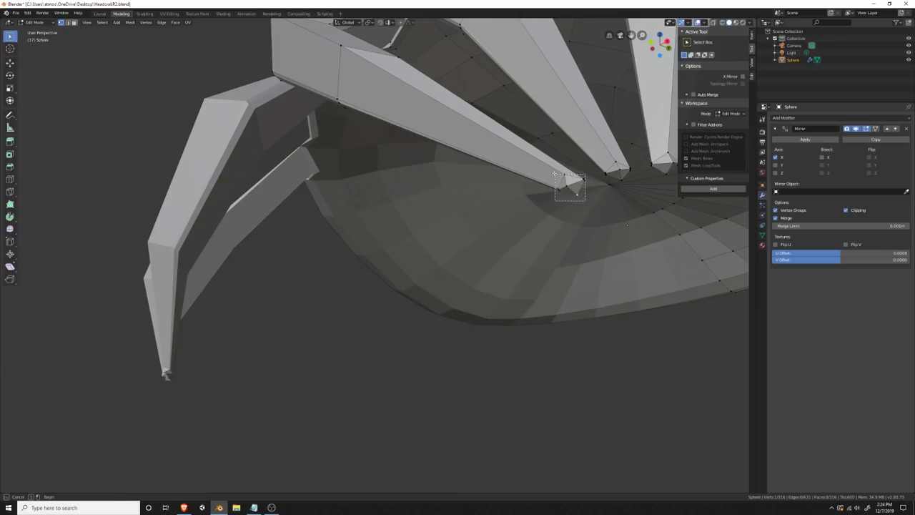
{"action": "key", "text": "m"}
{"action": "left_click", "coordinate": [150, 33]}
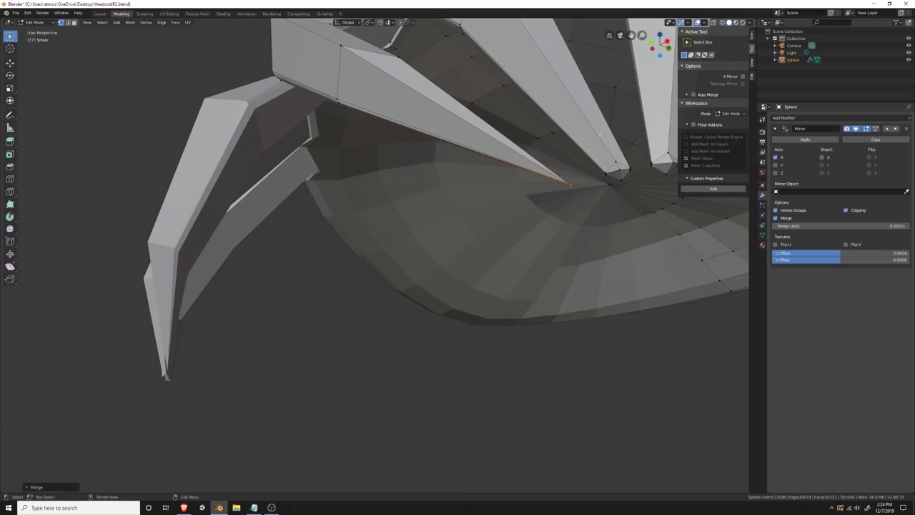
{"action": "middle_click_drag", "start_coordinate": [529, 179], "coordinate": [568, 165]}
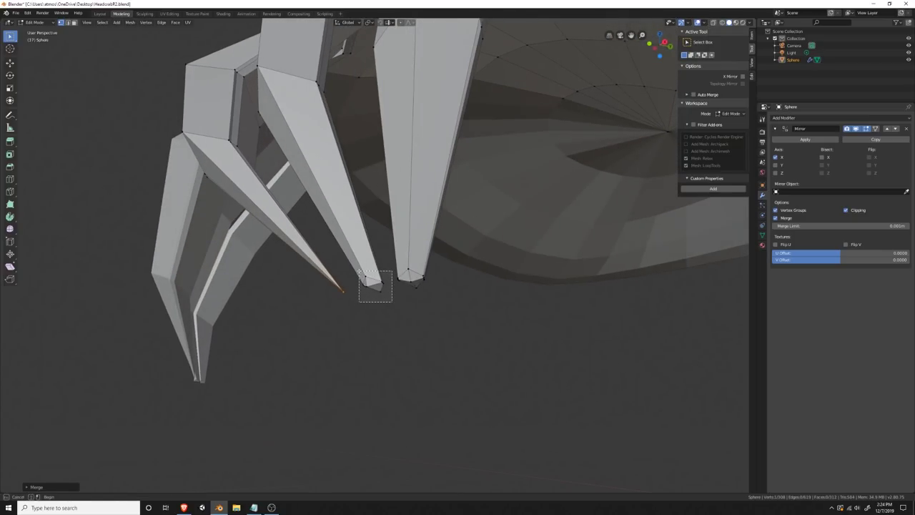
{"action": "key", "text": "m"}
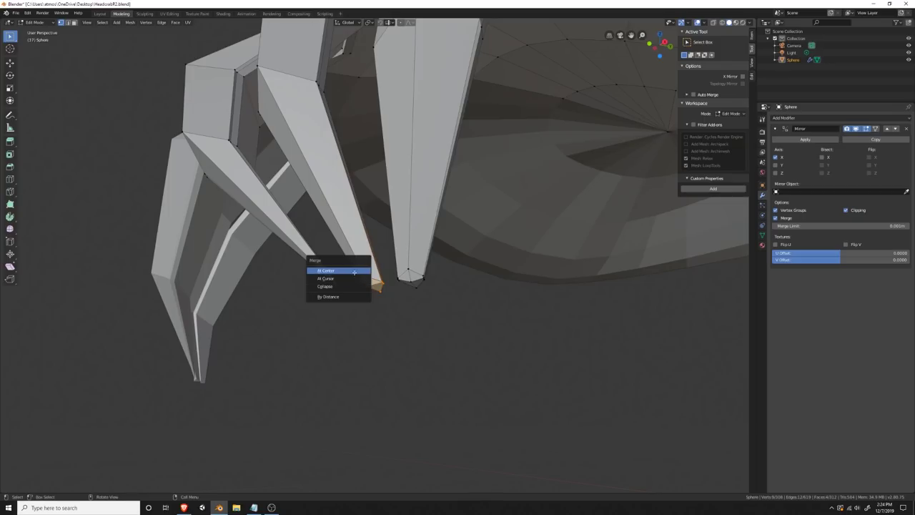
{"action": "left_click", "coordinate": [325, 270]}
{"action": "left_click_drag", "start_coordinate": [443, 301], "coordinate": [402, 272]}
{"action": "key", "text": "m"}
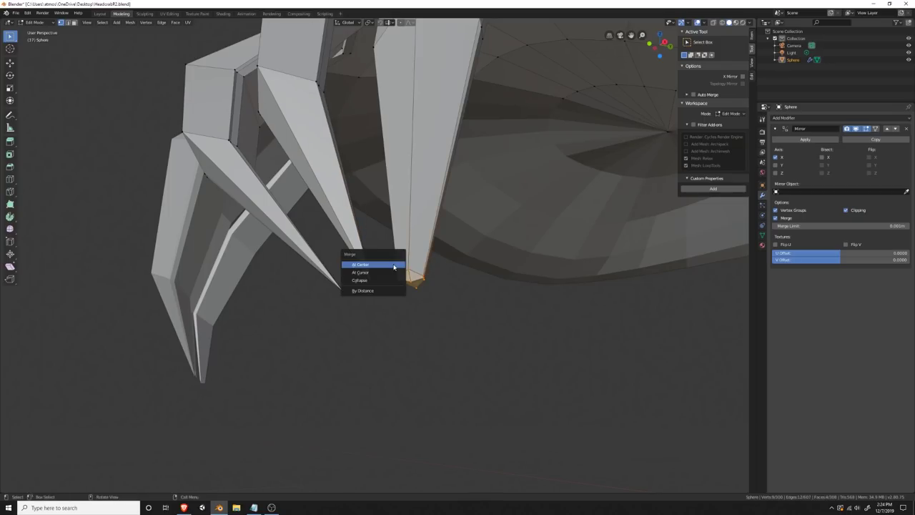
{"action": "left_click", "coordinate": [393, 264]}
Step: Move a vertex on the outermost prong's upper joint to refine the knuckle's shape
{"action": "middle_click_drag", "start_coordinate": [388, 271], "coordinate": [381, 304]}
{"action": "scroll", "coordinate": [368, 257], "scroll_direction": "up", "scroll_amount": 5}
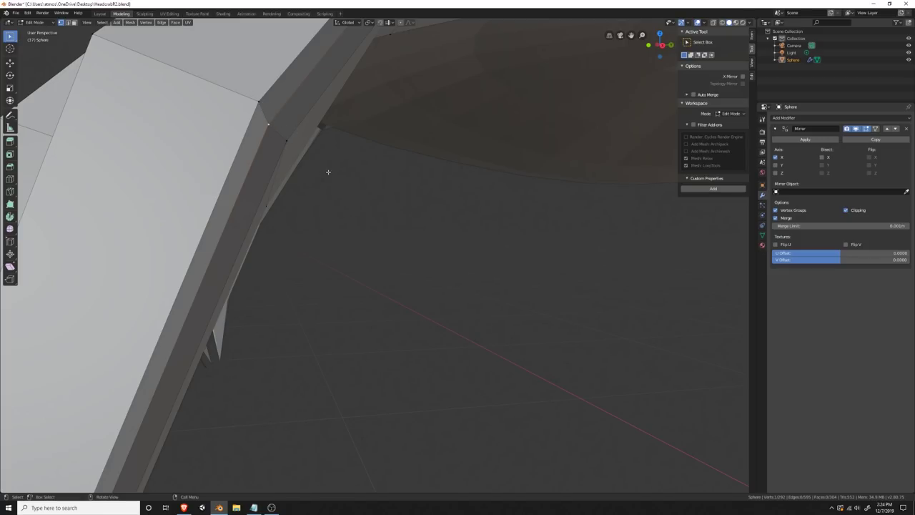
{"action": "scroll", "coordinate": [286, 144], "scroll_direction": "down", "scroll_amount": 6}
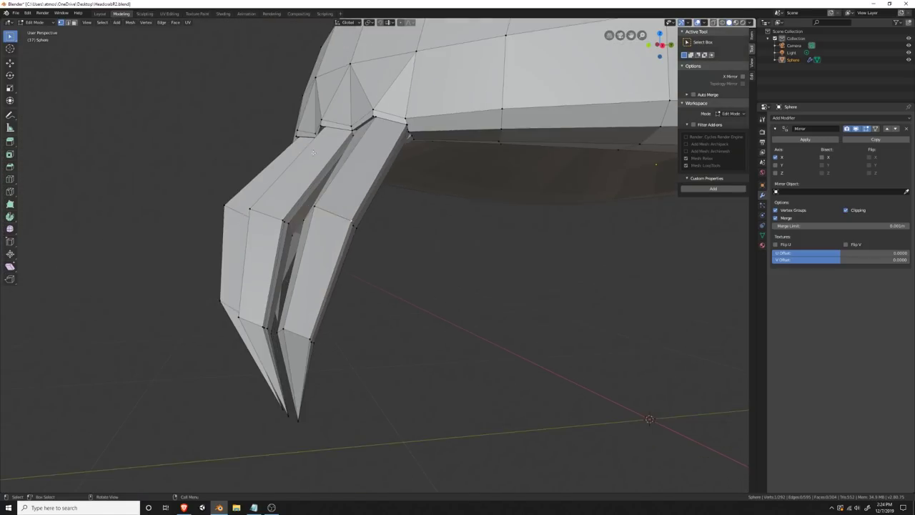
{"action": "middle_click_drag", "start_coordinate": [407, 247], "coordinate": [529, 256]}
{"action": "key", "text": "g"}
{"action": "left_click", "coordinate": [521, 254]}
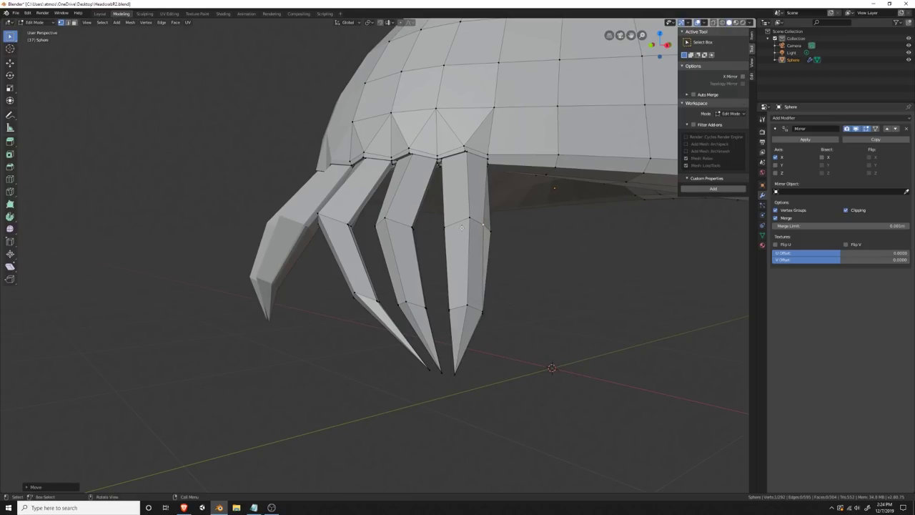
{"action": "middle_click_drag", "start_coordinate": [449, 227], "coordinate": [384, 226]}
{"action": "key", "text": "g"}
{"action": "left_click", "coordinate": [531, 219]}
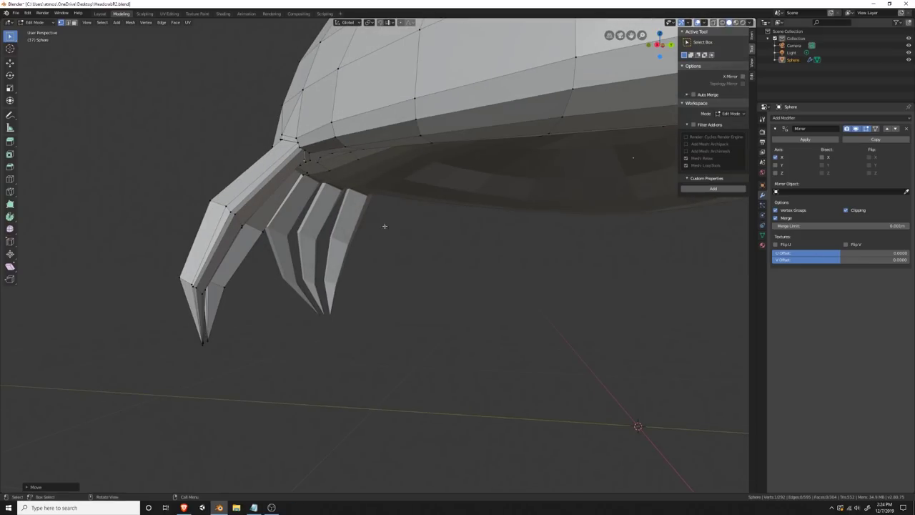
Step: Reposition another upper-joint vertex on the prongs, adjusting it from several sides
{"action": "left_click", "coordinate": [236, 216]}
{"action": "key", "text": "g"}
{"action": "left_click", "coordinate": [233, 214]}
{"action": "middle_click_drag", "start_coordinate": [269, 261], "coordinate": [114, 257]}
{"action": "key", "text": "g"}
{"action": "left_click", "coordinate": [226, 257]}
{"action": "middle_click_drag", "start_coordinate": [232, 244], "coordinate": [553, 207]}
{"action": "key", "text": "g"}
{"action": "left_click", "coordinate": [469, 245]}
Step: Try to reposition the tip vertex of the innermost prong
{"action": "left_click", "coordinate": [416, 369]}
{"action": "key", "text": "g"}
{"action": "middle_click_drag", "start_coordinate": [422, 364], "coordinate": [500, 342]}
{"action": "key", "text": "g"}
{"action": "right_click", "coordinate": [266, 357]}
Step: With X-ray on, move the innermost prong's lower joint and tip toward the mirror line so the prong hangs straight down
{"action": "left_click_drag", "start_coordinate": [265, 320], "coordinate": [206, 293]}
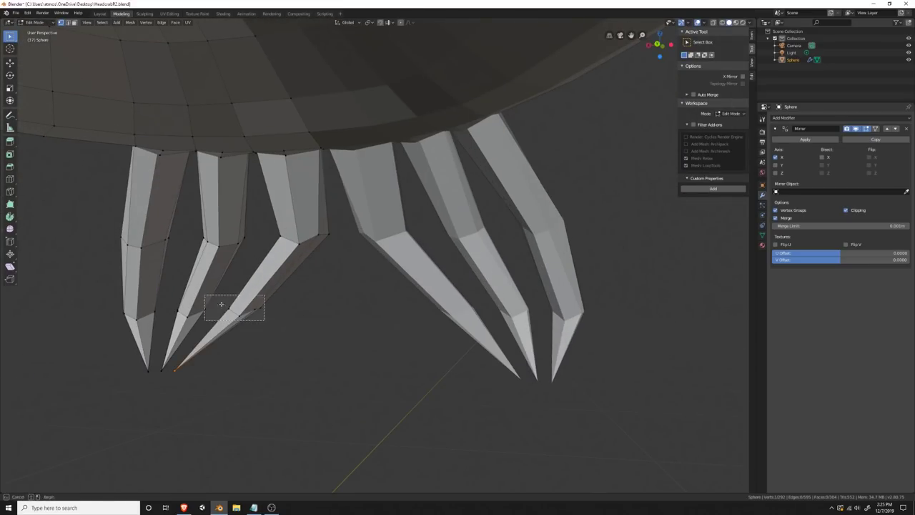
{"action": "key", "text": "shift+z"}
{"action": "left_click_drag", "start_coordinate": [315, 339], "coordinate": [219, 286]}
{"action": "key", "text": "g"}
{"action": "left_click", "coordinate": [214, 396]}
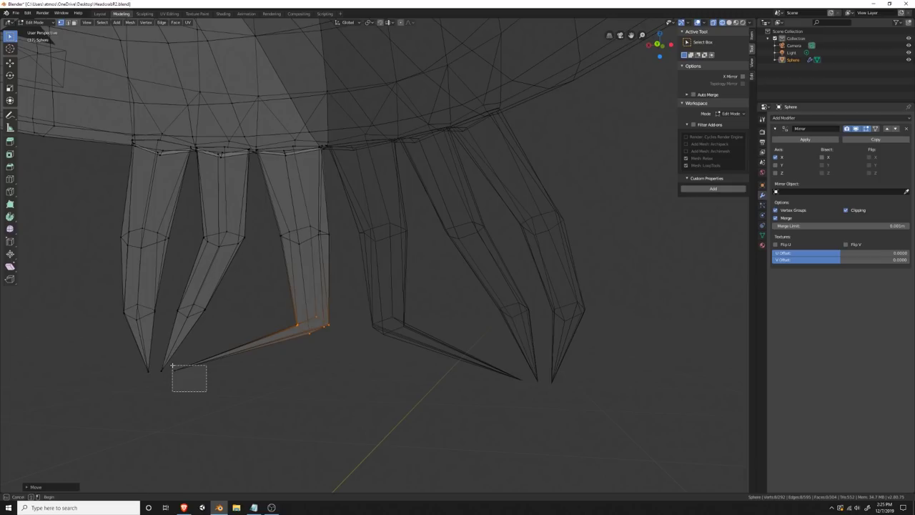
{"action": "left_click_drag", "start_coordinate": [172, 365], "coordinate": [158, 363]}
{"action": "key", "text": "g"}
{"action": "left_click", "coordinate": [322, 380]}
Step: Move and rotate the middle prong's tip segment so it points toward the mirror line
{"action": "middle_click_drag", "start_coordinate": [321, 381], "coordinate": [205, 317]}
{"action": "left_click_drag", "start_coordinate": [173, 278], "coordinate": [105, 384]}
{"action": "key", "text": "g"}
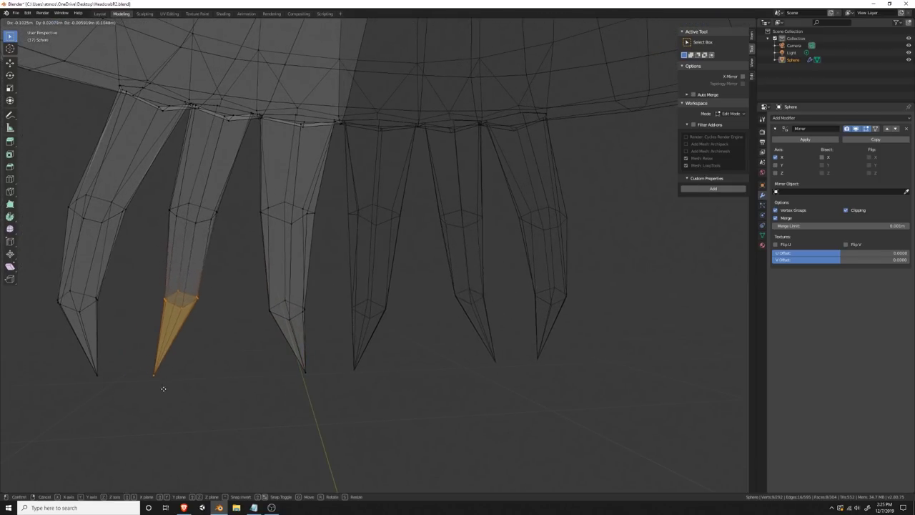
{"action": "left_click", "coordinate": [180, 389]}
{"action": "key", "text": "r"}
{"action": "left_click", "coordinate": [250, 386]}
{"action": "key", "text": "g"}
{"action": "left_click", "coordinate": [262, 388]}
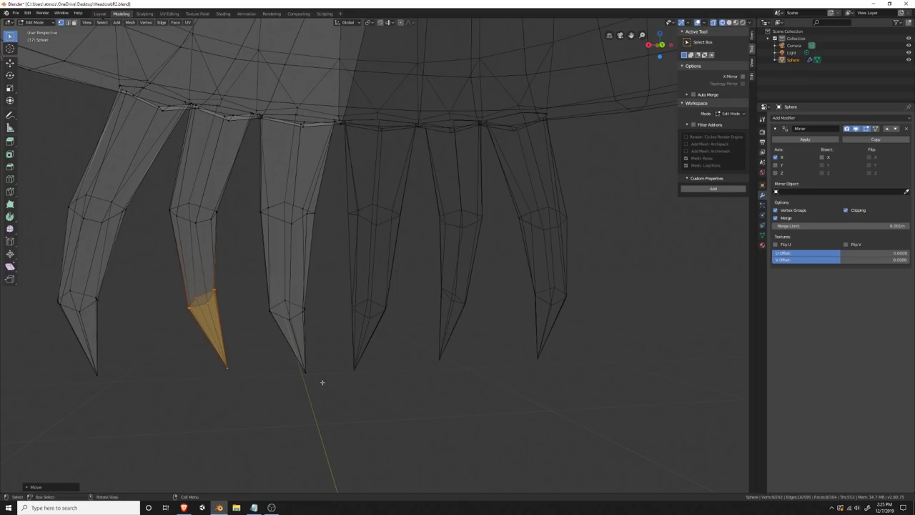
Step: Move and rotate the outermost prong's tip segment so it curves toward the mirror line
{"action": "left_click_drag", "start_coordinate": [321, 381], "coordinate": [257, 286]}
{"action": "left_click_drag", "start_coordinate": [157, 403], "coordinate": [26, 280]}
{"action": "key", "text": "g"}
{"action": "left_click", "coordinate": [100, 315]}
{"action": "key", "text": "r"}
{"action": "left_click", "coordinate": [212, 378]}
{"action": "left_click_drag", "start_coordinate": [190, 384], "coordinate": [133, 323]}
Step: Shrink the outermost prong's lower two segments, raise them toward the body and rotate them slightly
{"action": "left_click_drag", "start_coordinate": [70, 212], "coordinate": [169, 403]}
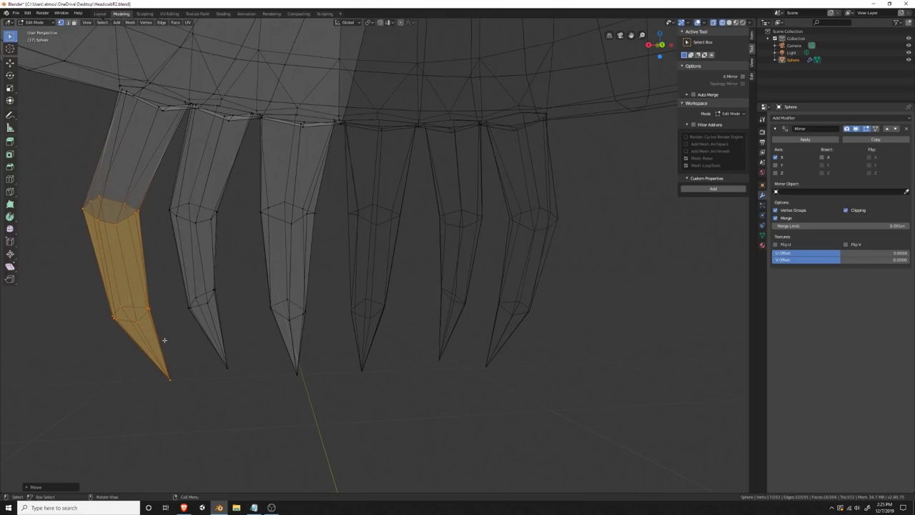
{"action": "key", "text": "g"}
{"action": "left_click", "coordinate": [194, 363]}
{"action": "key", "text": "s"}
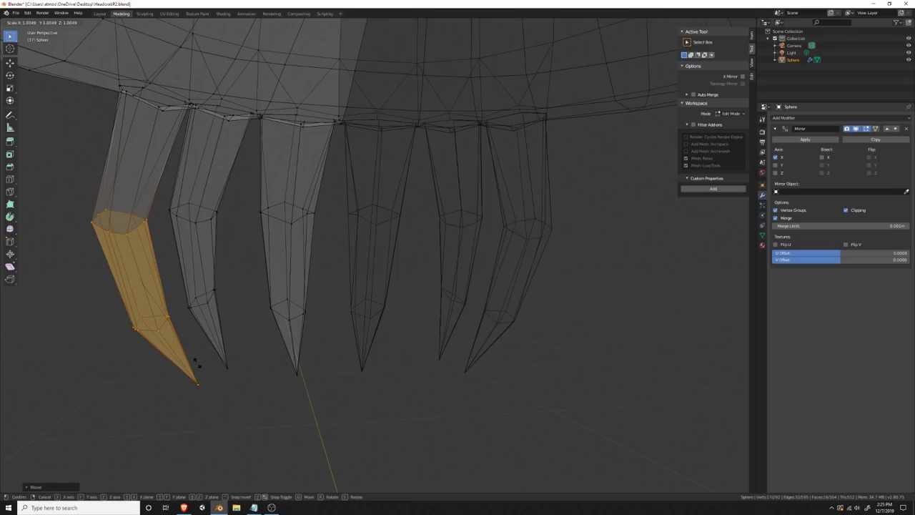
{"action": "left_click", "coordinate": [184, 345]}
{"action": "key", "text": "g"}
{"action": "left_click", "coordinate": [180, 310]}
{"action": "key", "text": "r"}
{"action": "left_click", "coordinate": [176, 356]}
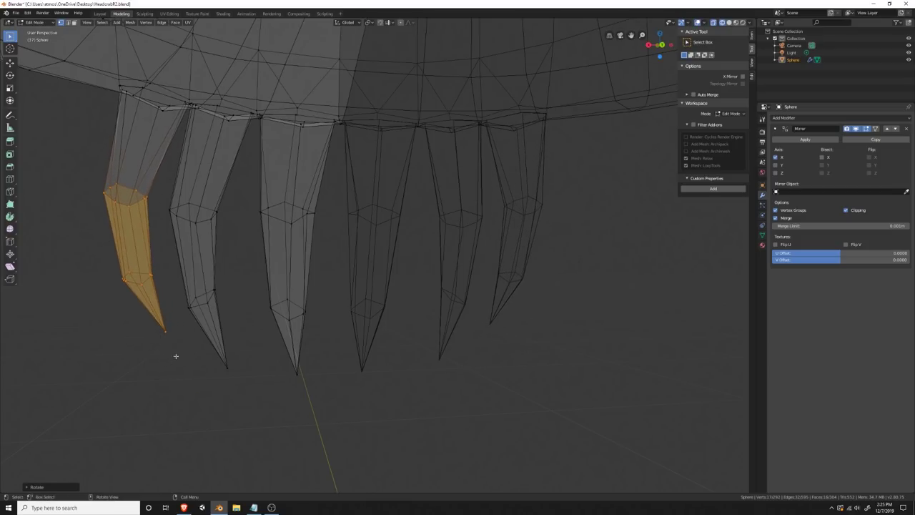
Step: Scale down the middle prong's lower two segments and raise them level with the outermost prong's
{"action": "left_click_drag", "start_coordinate": [250, 372], "coordinate": [171, 200]}
{"action": "key", "text": "g"}
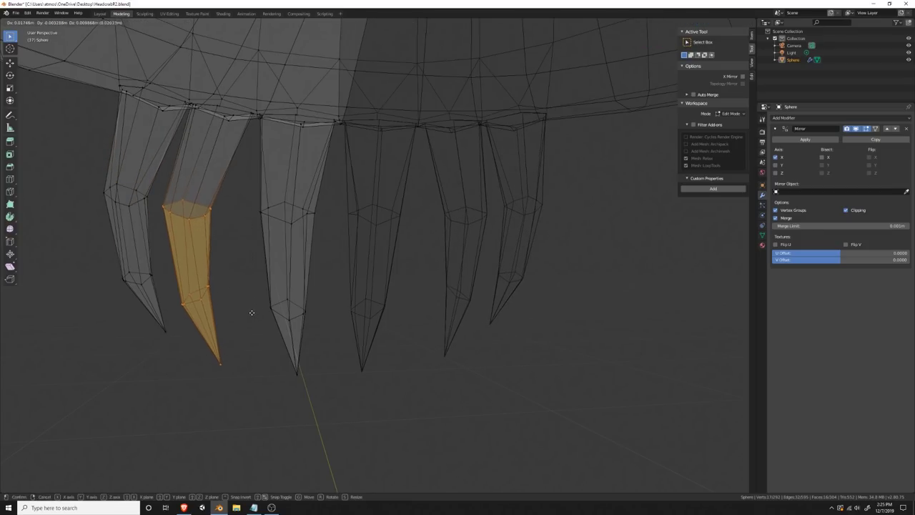
{"action": "left_click", "coordinate": [262, 313]}
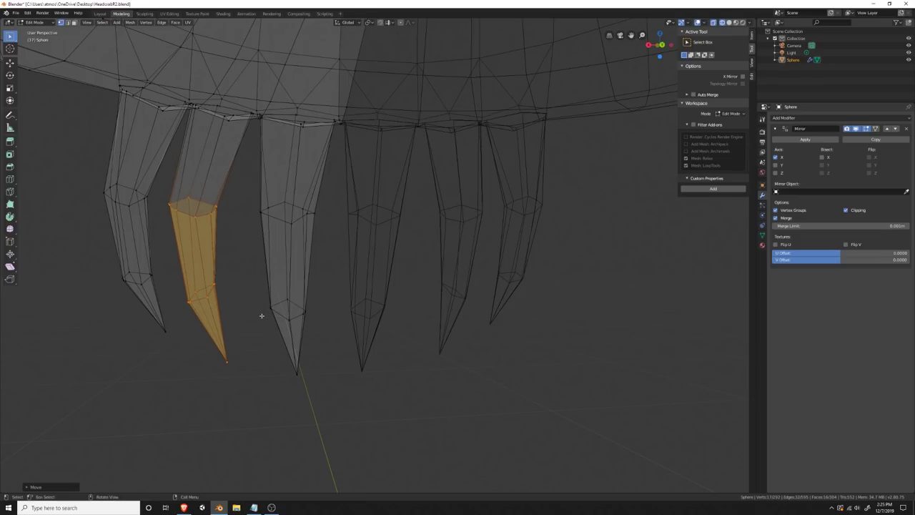
{"action": "key", "text": "s"}
{"action": "left_click", "coordinate": [250, 310]}
{"action": "key", "text": "g"}
{"action": "left_click", "coordinate": [264, 294]}
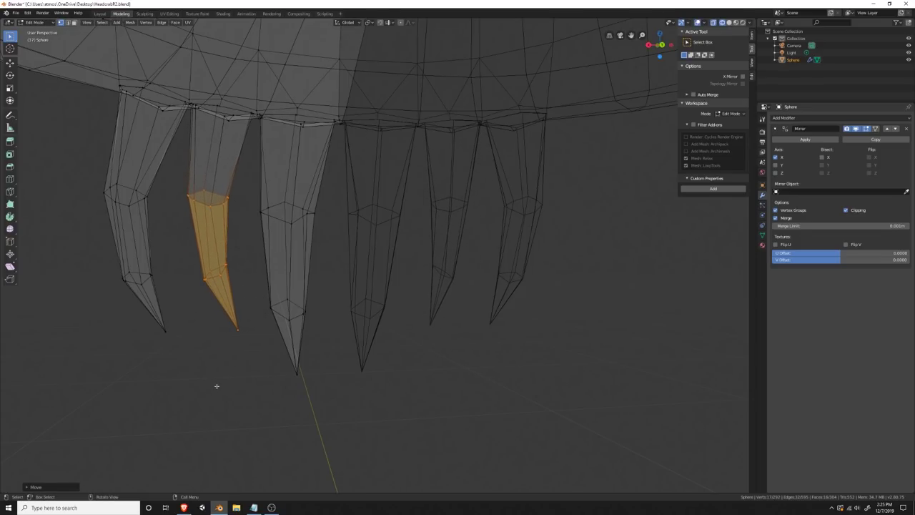
{"action": "left_click", "coordinate": [217, 386]}
Step: Shift the outermost prong's lower two segments toward the middle prong and fine-tune their rotation
{"action": "left_click_drag", "start_coordinate": [94, 167], "coordinate": [189, 361]}
{"action": "key", "text": "g"}
{"action": "left_click", "coordinate": [190, 358]}
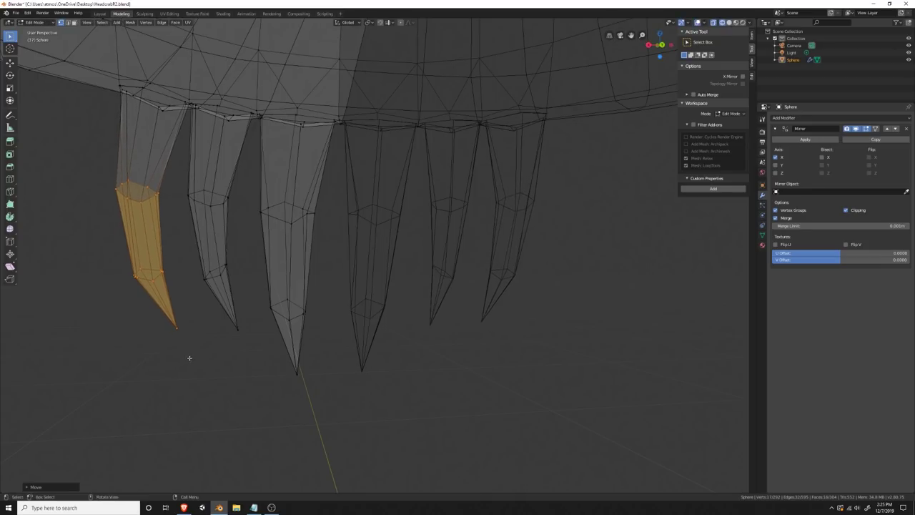
{"action": "key", "text": "r"}
{"action": "left_click", "coordinate": [203, 352]}
{"action": "key", "text": "g"}
{"action": "left_click", "coordinate": [194, 347]}
Step: Select the innermost prong's lower two segments and scale them down
{"action": "middle_click_drag", "start_coordinate": [193, 347], "coordinate": [338, 351]}
{"action": "scroll", "coordinate": [315, 360], "scroll_direction": "down", "scroll_amount": 4}
{"action": "left_click_drag", "start_coordinate": [374, 343], "coordinate": [420, 231]}
{"action": "key", "text": "s"}
{"action": "left_click", "coordinate": [453, 351]}
Step: In the front view, raise the innermost prong's lower two segments toward the body and rotate them slightly toward the mirror line
{"action": "middle_click_drag", "start_coordinate": [454, 351], "coordinate": [468, 379]}
{"action": "key", "text": "KP_1"}
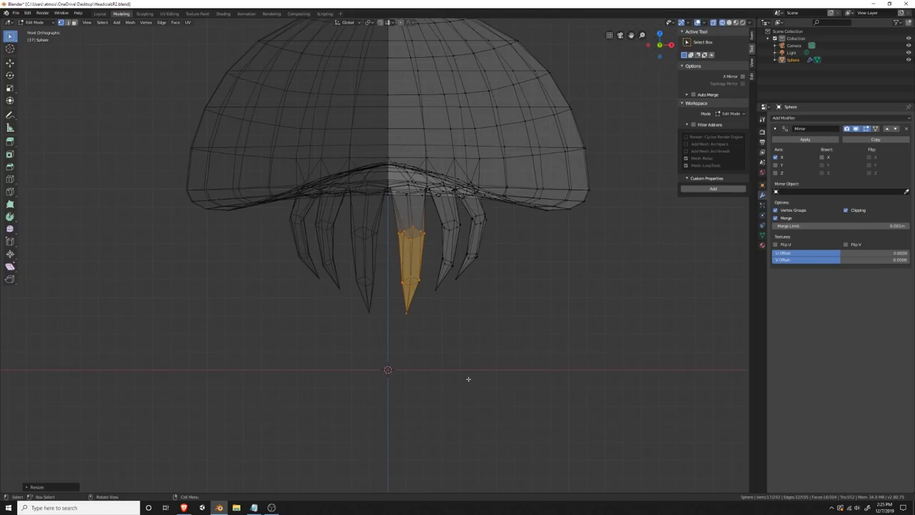
{"action": "key", "text": "g"}
{"action": "left_click", "coordinate": [468, 366]}
{"action": "key", "text": "r"}
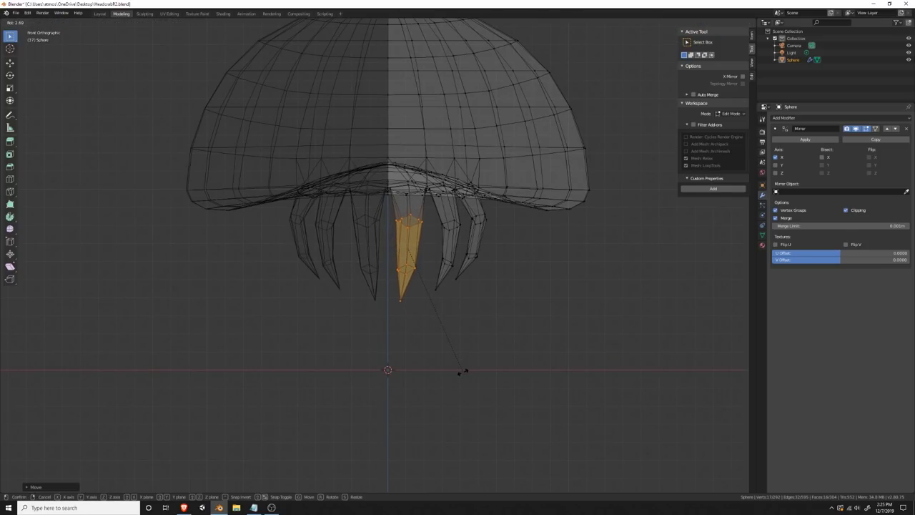
{"action": "left_click", "coordinate": [463, 372]}
{"action": "key", "text": "g"}
{"action": "left_click", "coordinate": [467, 372]}
{"action": "left_click", "coordinate": [473, 373]}
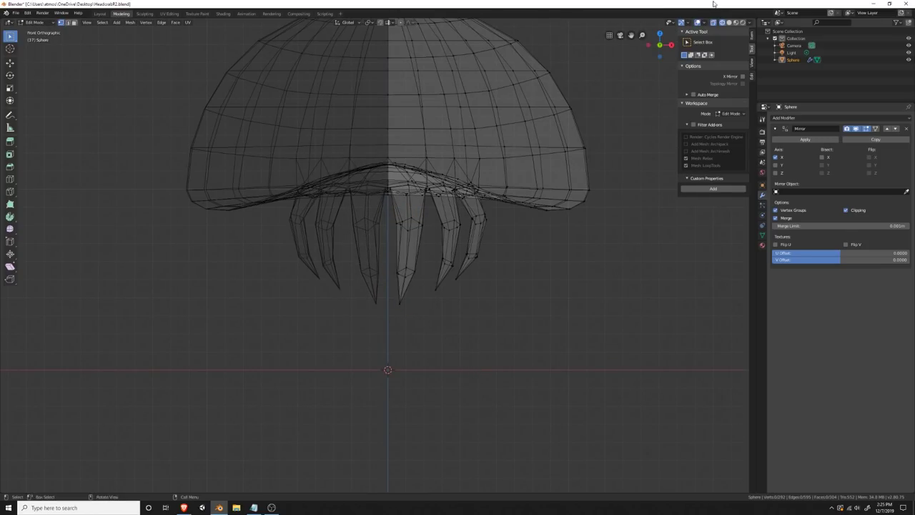
Step: Select the side of the dome in wireframe and move it inward with proportional editing to narrow the body
{"action": "left_click", "coordinate": [730, 22]}
{"action": "mouse_move", "coordinate": [582, 241]}
{"action": "middle_mouse_down"}
{"action": "mouse_move", "coordinate": [562, 272]}
{"action": "mouse_move", "coordinate": [491, 279]}
{"action": "mouse_move", "coordinate": [564, 267]}
{"action": "mouse_move", "coordinate": [545, 270]}
{"action": "middle_mouse_up"}
{"action": "scroll", "coordinate": [532, 274], "scroll_direction": "down", "scroll_amount": 3}
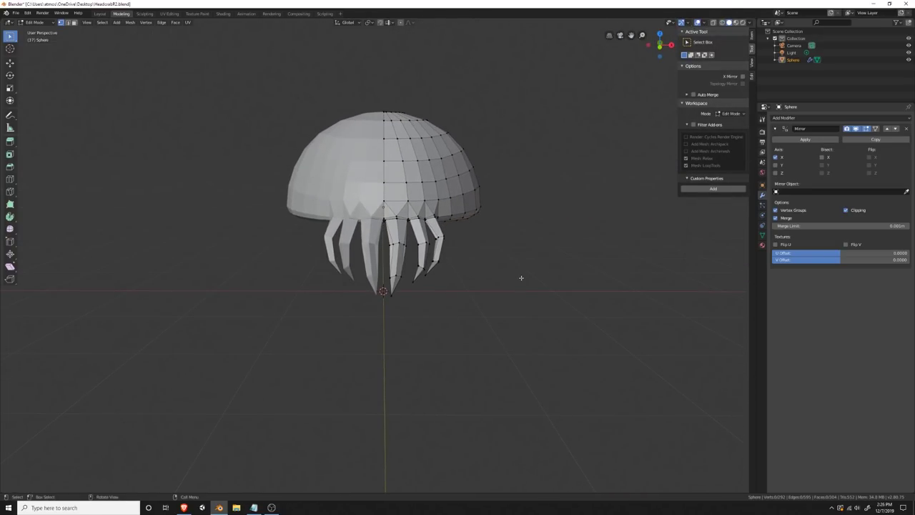
{"action": "left_click_drag", "start_coordinate": [498, 238], "coordinate": [447, 140]}
{"action": "left_click", "coordinate": [722, 22]}
{"action": "left_click_drag", "start_coordinate": [502, 258], "coordinate": [453, 118]}
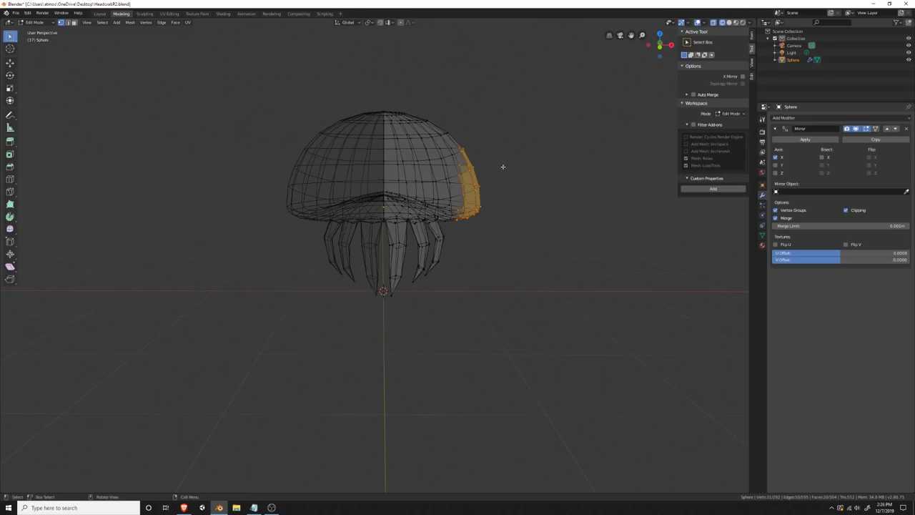
{"action": "left_click_drag", "start_coordinate": [486, 244], "coordinate": [449, 112]}
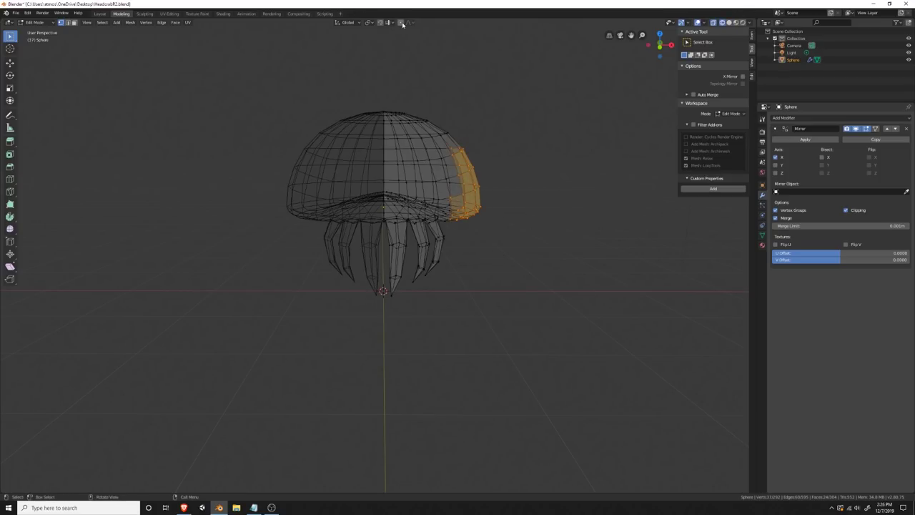
{"action": "left_click", "coordinate": [506, 265]}
{"action": "key", "text": "g"}
{"action": "left_click", "coordinate": [501, 266]}
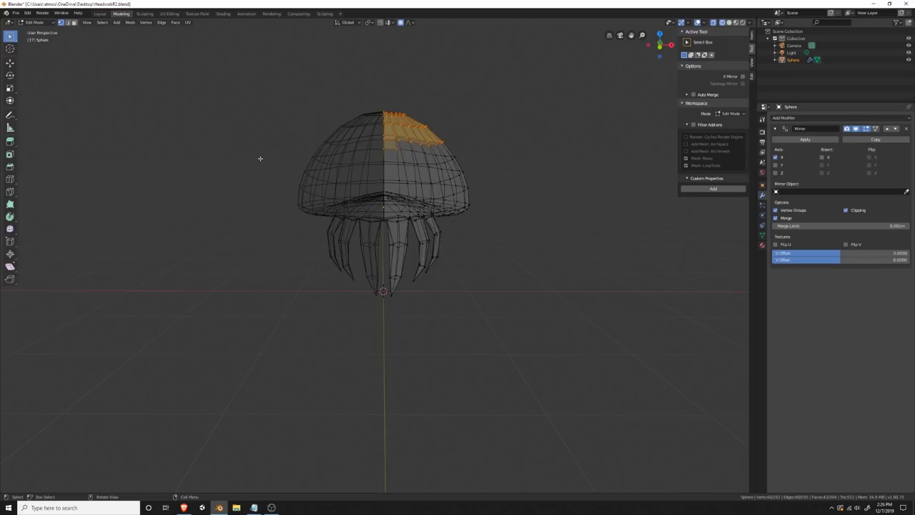
Step: Scale the selected top of the dome down along Z and lower it with proportional editing to flatten the body
{"action": "key", "text": "s"}
{"action": "key", "text": "x"}
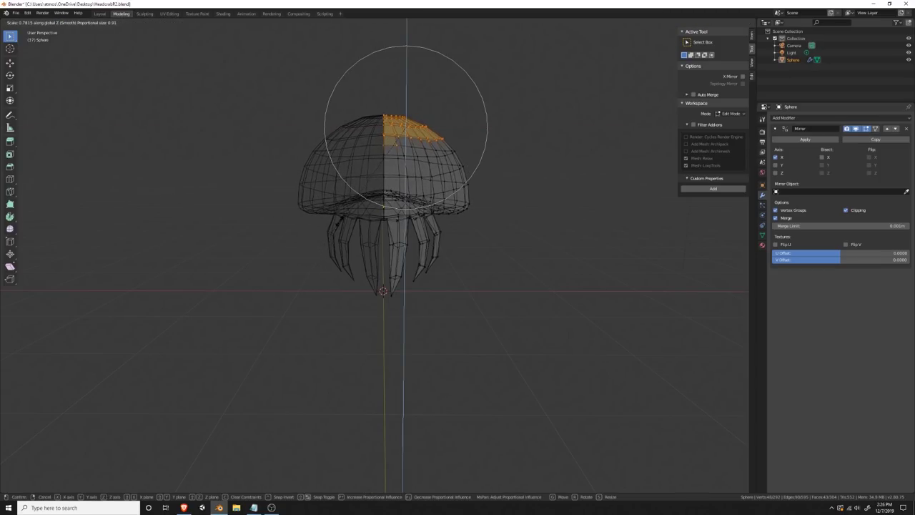
{"action": "left_click", "coordinate": [323, 249]}
{"action": "key", "text": "g"}
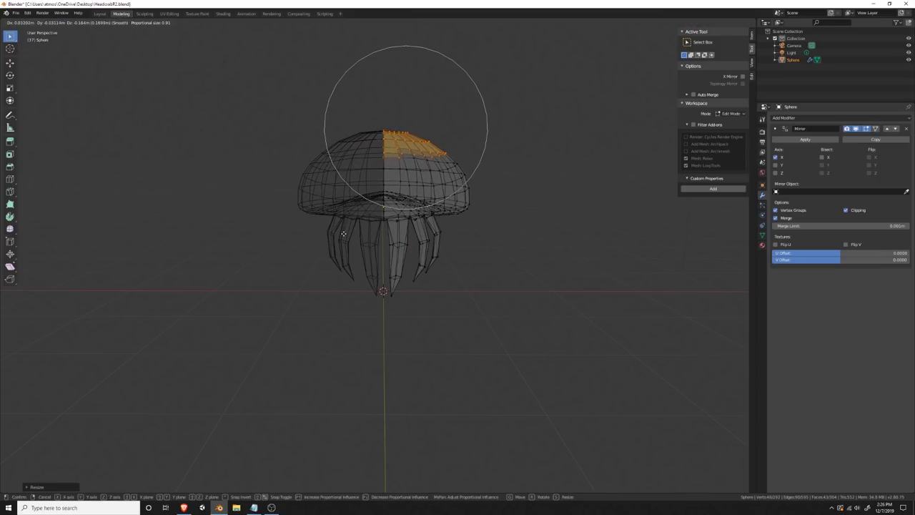
{"action": "left_click", "coordinate": [485, 222]}
Step: Scale the dome's lower side inward along X, then shrink the upper side patch and shift it inward with proportional editing
{"action": "left_click_drag", "start_coordinate": [487, 224], "coordinate": [435, 142]}
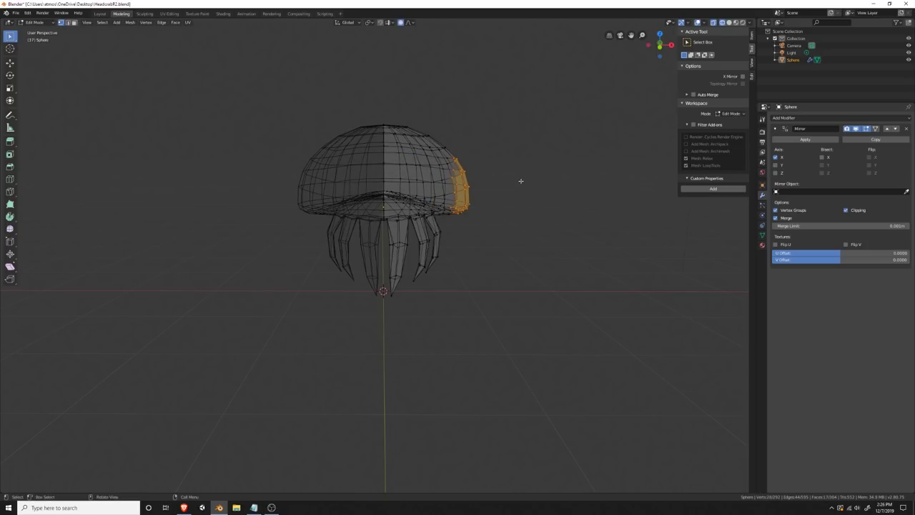
{"action": "key", "text": "s"}
{"action": "key", "text": "z"}
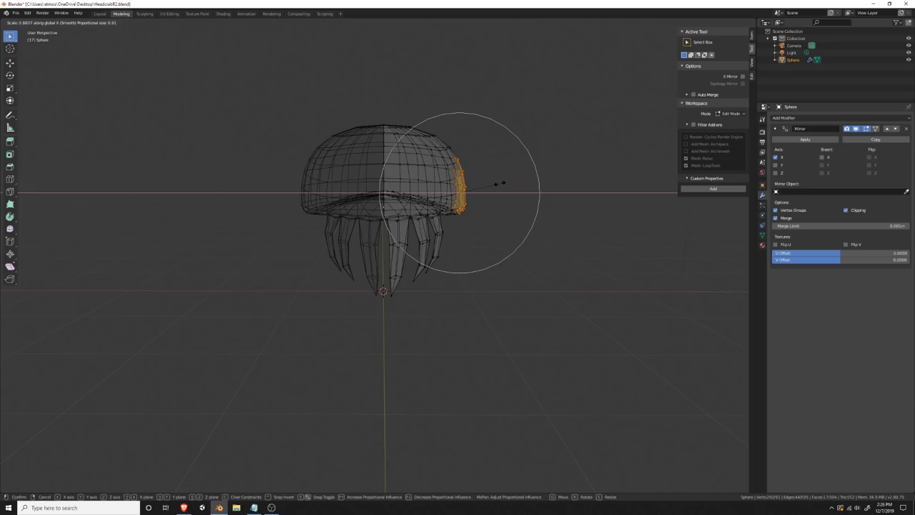
{"action": "left_click", "coordinate": [495, 183]}
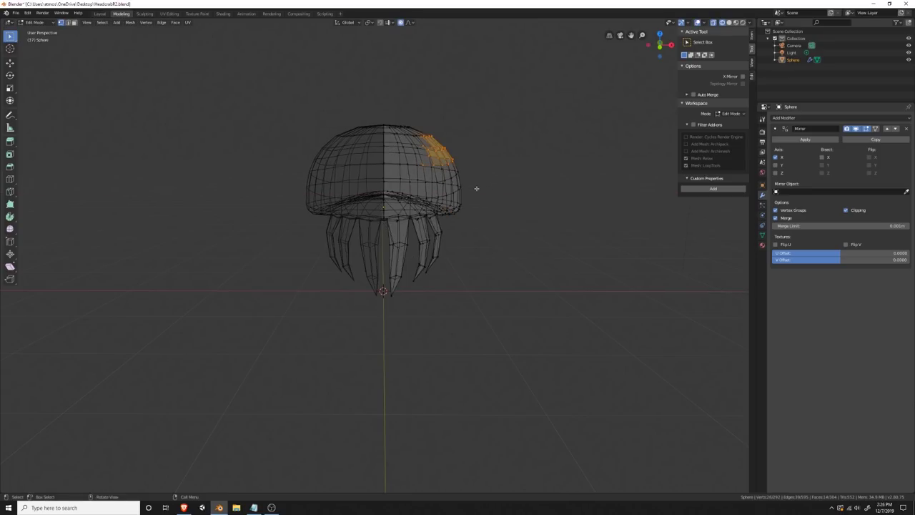
{"action": "key", "text": "s"}
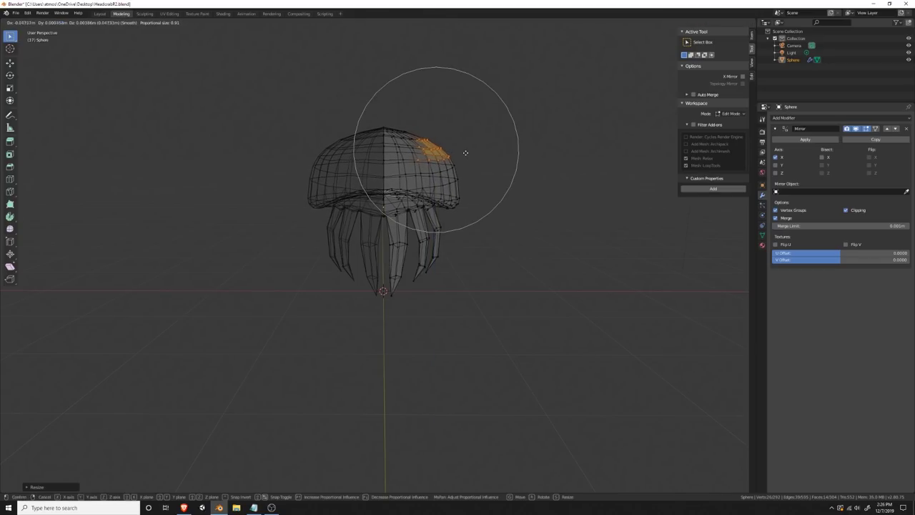
{"action": "left_click", "coordinate": [466, 150]}
Step: In solid shading, select the faces on the upper rear of the body and raise them with proportional editing
{"action": "mouse_move", "coordinate": [496, 161]}
{"action": "middle_mouse_down"}
{"action": "mouse_move", "coordinate": [582, 208]}
{"action": "mouse_move", "coordinate": [633, 212]}
{"action": "mouse_move", "coordinate": [464, 220]}
{"action": "middle_mouse_up"}
{"action": "left_click", "coordinate": [728, 22]}
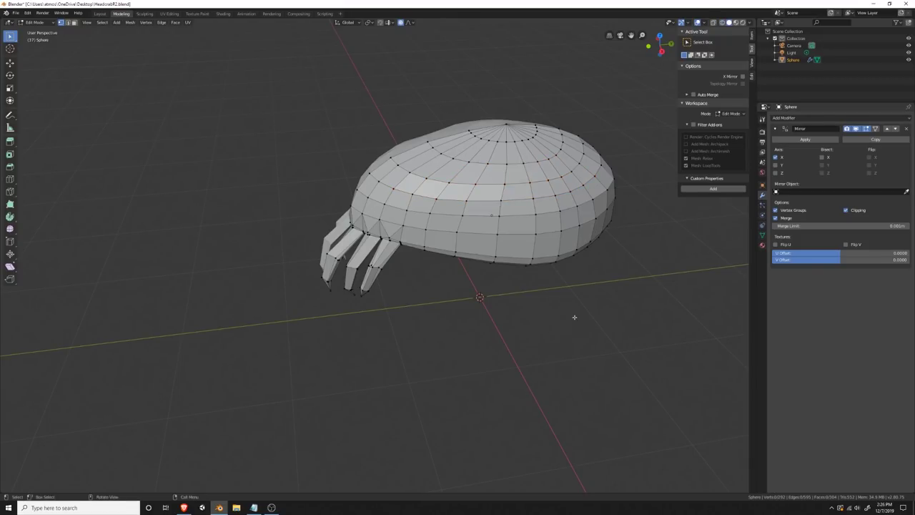
{"action": "middle_click_drag", "start_coordinate": [574, 317], "coordinate": [491, 303]}
{"action": "left_click_drag", "start_coordinate": [611, 100], "coordinate": [529, 157]}
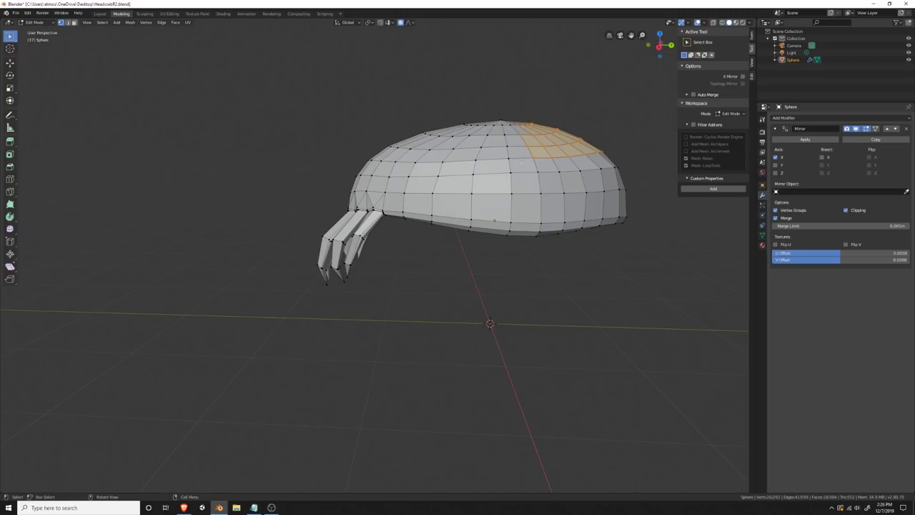
{"action": "key", "text": "g"}
{"action": "left_click", "coordinate": [644, 172]}
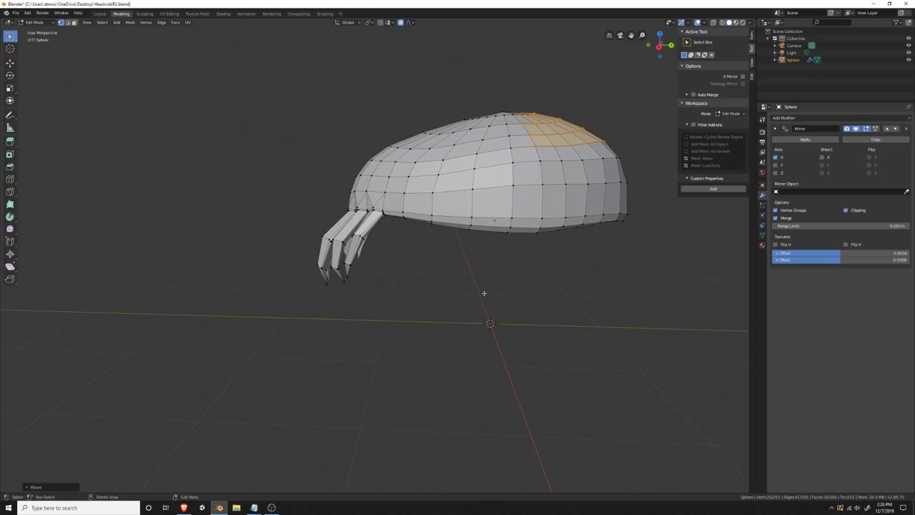
Step: In the right orthographic wireframe view, select the lower two segments of all prongs, rotate them slightly and raise them
{"action": "middle_click_drag", "start_coordinate": [472, 300], "coordinate": [440, 310]}
{"action": "key", "text": "KP_1"}
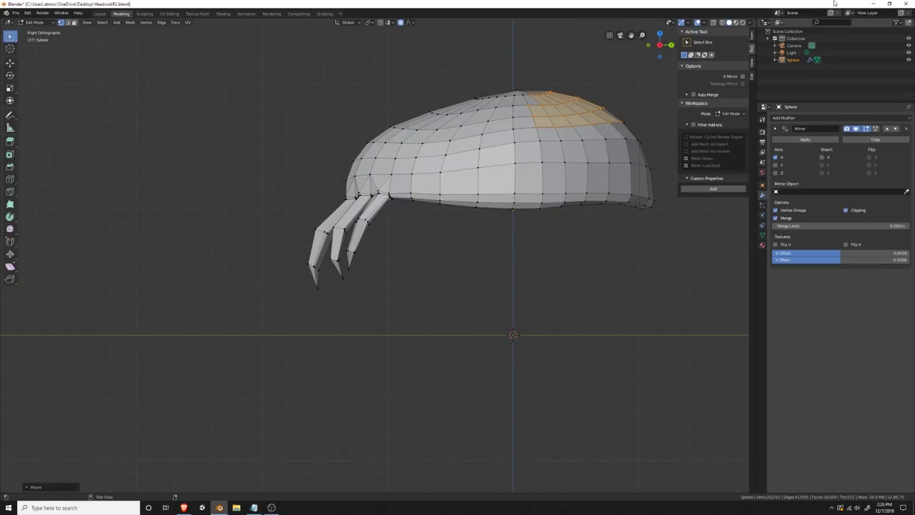
{"action": "key", "text": "shift+z"}
{"action": "mouse_move", "coordinate": [276, 298]}
{"action": "left_mouse_down"}
{"action": "mouse_move", "coordinate": [384, 241]}
{"action": "mouse_move", "coordinate": [386, 213]}
{"action": "left_mouse_up"}
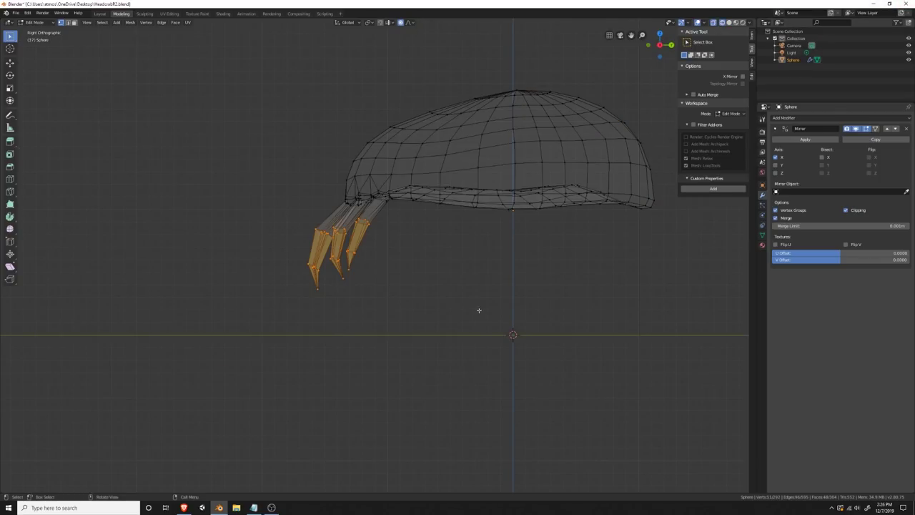
{"action": "key", "text": "g"}
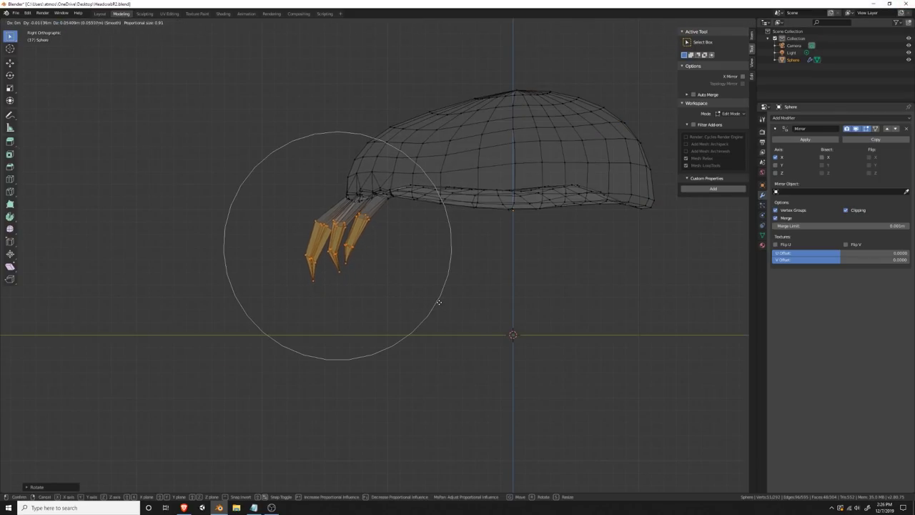
{"action": "left_click", "coordinate": [438, 301]}
Step: Turn off proportional editing, scale the prongs' lower segments down, move them closer to the body and return to solid shading
{"action": "key", "text": "s"}
{"action": "left_click", "coordinate": [418, 296]}
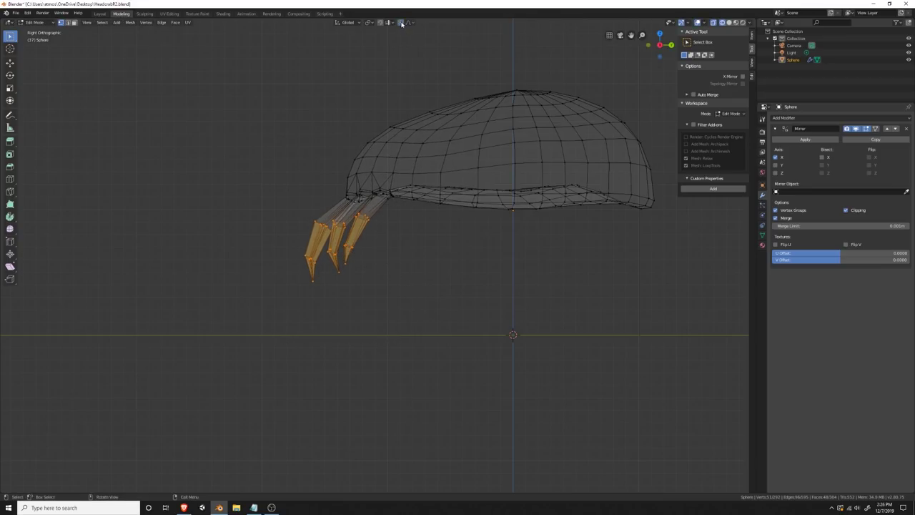
{"action": "key", "text": "g"}
{"action": "left_click", "coordinate": [391, 291]}
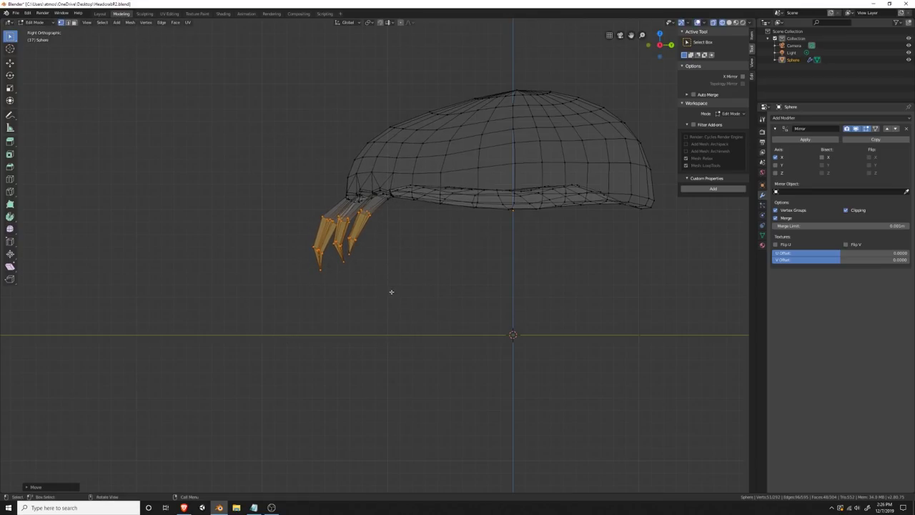
{"action": "left_click", "coordinate": [730, 22]}
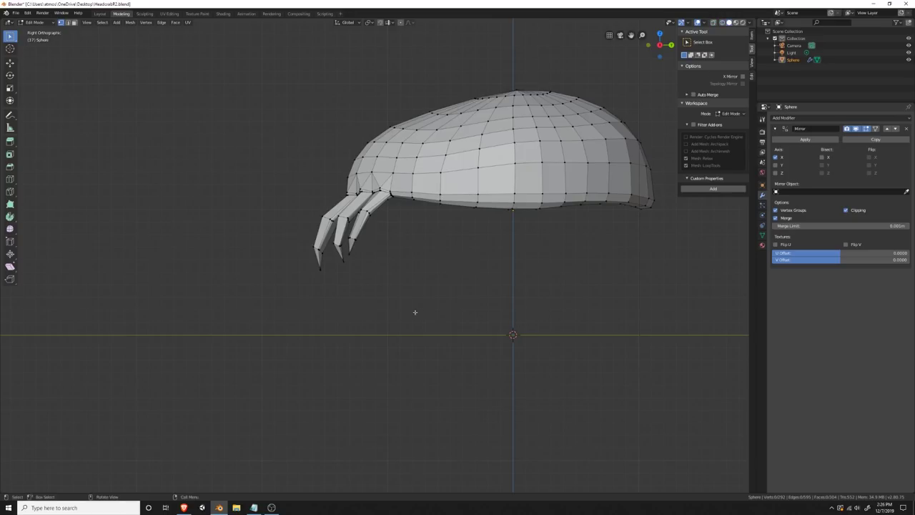
Step: Undo the last two actions on the body's side faces behind the prongs
{"action": "middle_click_drag", "start_coordinate": [414, 312], "coordinate": [429, 329]}
{"action": "middle_click_drag", "start_coordinate": [419, 394], "coordinate": [441, 233], "text": "ctrl"}
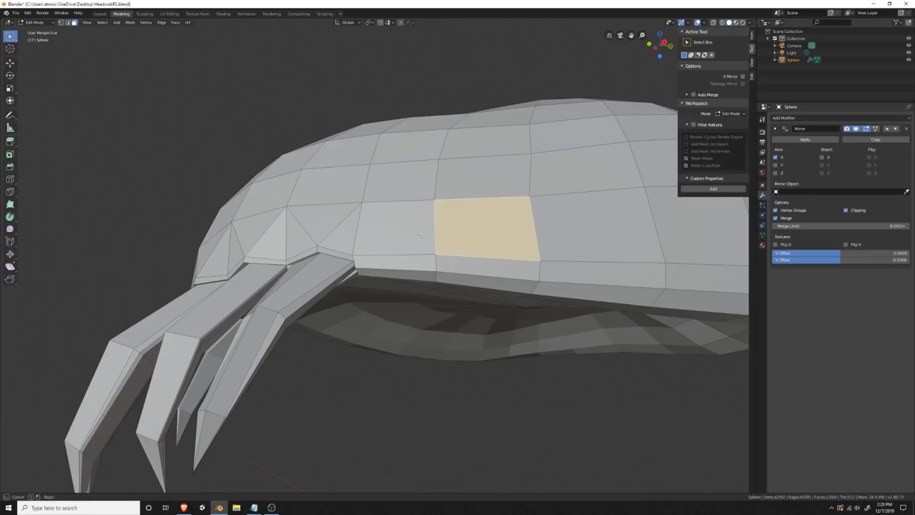
{"action": "key", "text": "ctrl+z"}
{"action": "key", "text": "ctrl+z"}
{"action": "middle_click_drag", "start_coordinate": [468, 257], "coordinate": [468, 273]}
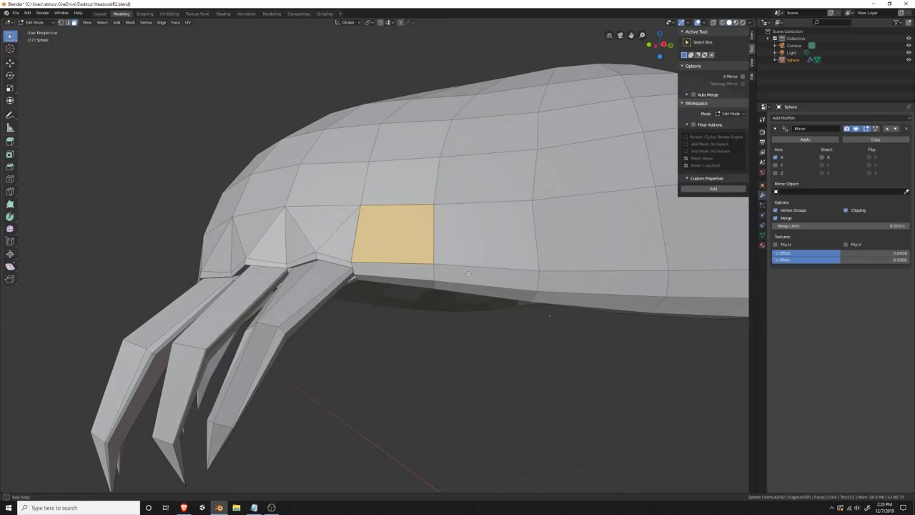
{"action": "scroll", "coordinate": [462, 289], "scroll_direction": "down", "scroll_amount": 2}
Step: Select a block of six faces, two wide and three high, on the body's side behind the prongs and inset them
{"action": "left_click", "coordinate": [450, 242]}
{"action": "left_click", "coordinate": [450, 201], "text": "shift"}
{"action": "left_click", "coordinate": [526, 193], "text": "shift"}
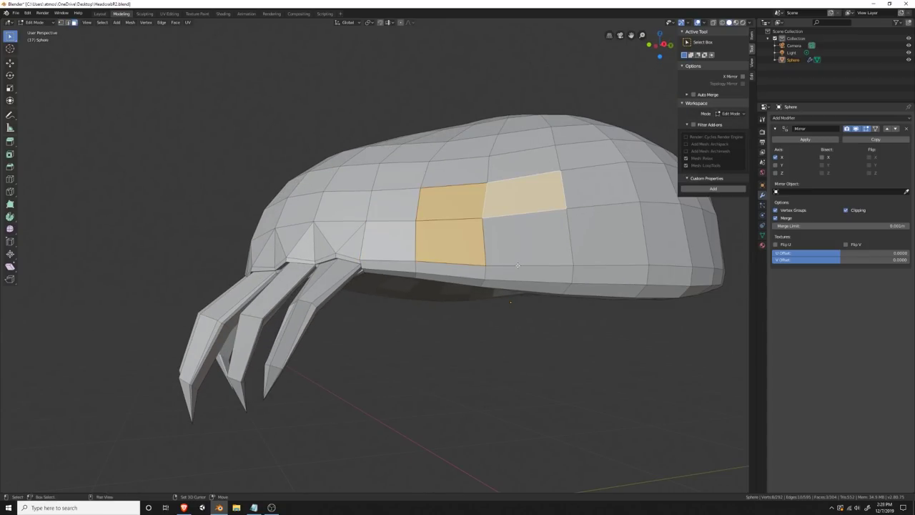
{"action": "left_click", "coordinate": [522, 247], "text": "shift"}
{"action": "middle_click_drag", "start_coordinate": [522, 247], "coordinate": [433, 281]}
{"action": "left_click", "coordinate": [477, 277], "text": "shift"}
{"action": "left_click", "coordinate": [518, 279], "text": "shift"}
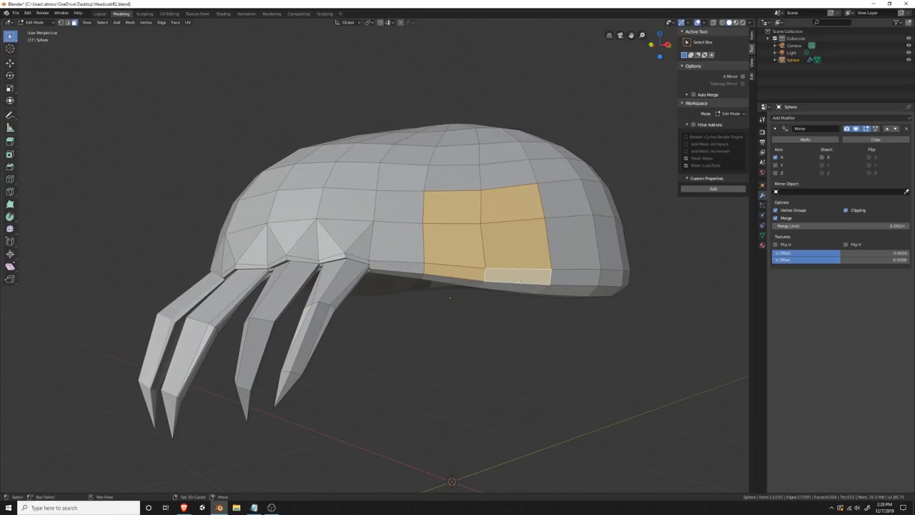
{"action": "key", "text": "i"}
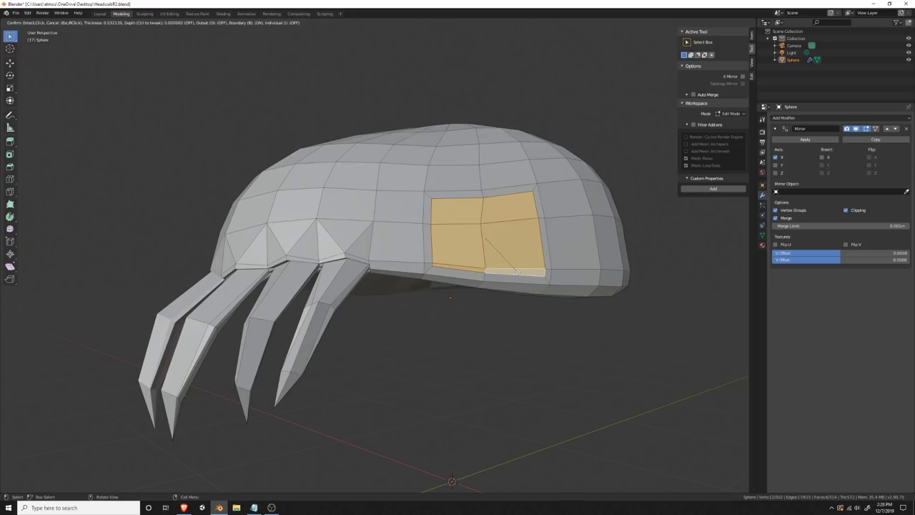
{"action": "left_click", "coordinate": [517, 271]}
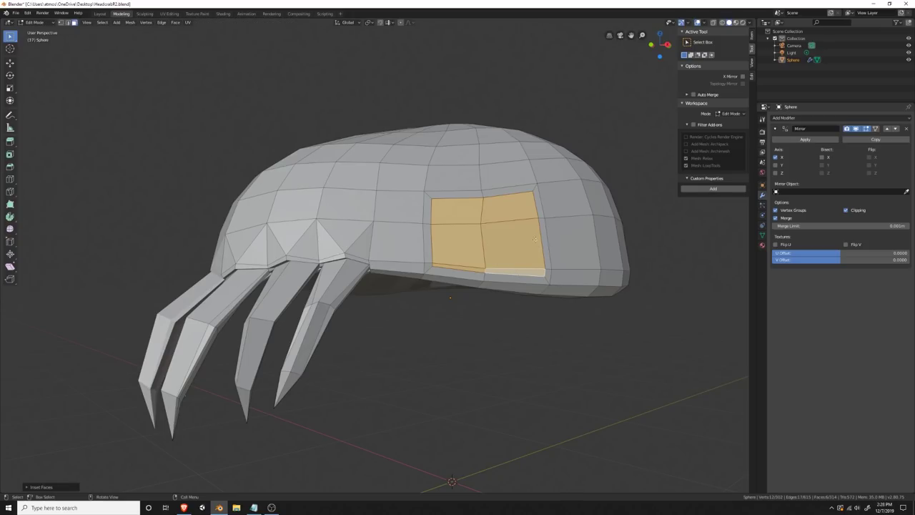
Step: Reselect the six inset faces on the body's side and merge them into a single face
{"action": "key", "text": "x"}
{"action": "left_click", "coordinate": [482, 188]}
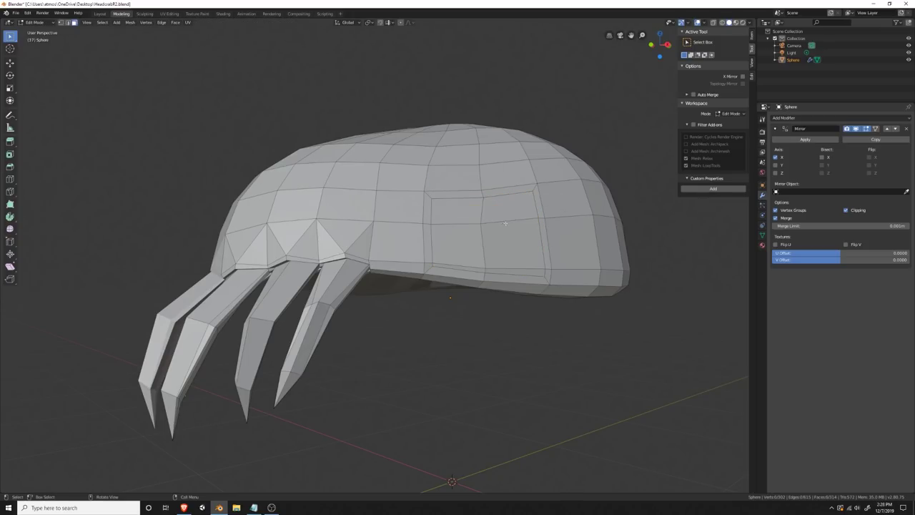
{"action": "left_click", "coordinate": [459, 213]}
{"action": "left_click", "coordinate": [506, 210], "text": "shift"}
{"action": "left_click", "coordinate": [509, 243], "text": "shift"}
{"action": "left_click", "coordinate": [461, 245], "text": "shift"}
{"action": "left_click", "coordinate": [461, 266], "text": "shift"}
{"action": "left_click", "coordinate": [502, 271], "text": "shift"}
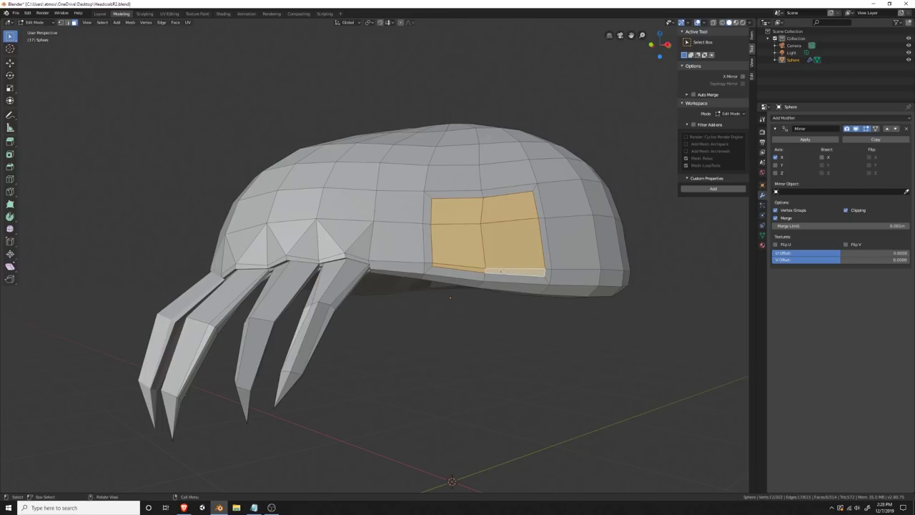
{"action": "key", "text": "f"}
{"action": "mouse_move", "coordinate": [519, 273]}
{"action": "middle_mouse_down"}
{"action": "mouse_move", "coordinate": [549, 268]}
{"action": "mouse_move", "coordinate": [467, 268]}
{"action": "mouse_move", "coordinate": [511, 270]}
{"action": "middle_mouse_up"}
{"action": "scroll", "coordinate": [467, 269], "scroll_direction": "down", "scroll_amount": 3}
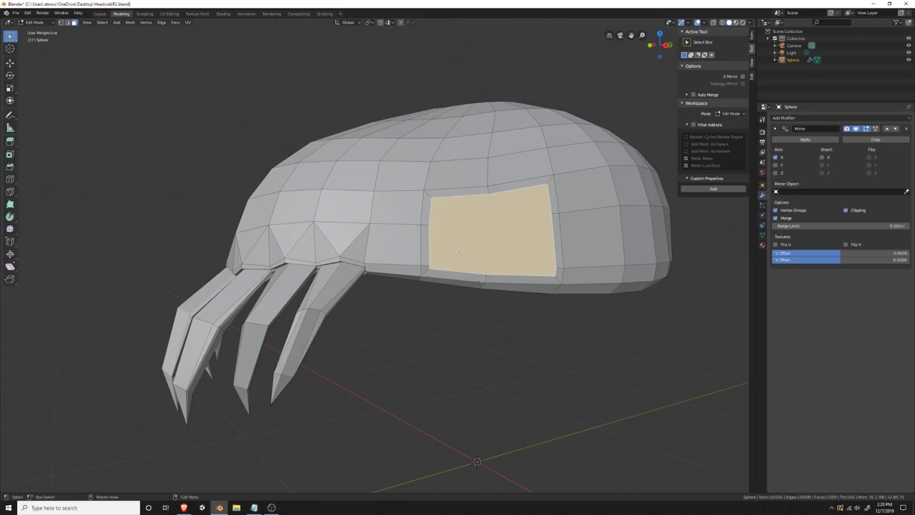
Step: Apply the Flatten operator to the merged side face
{"action": "key", "text": "F3"}
{"action": "type", "text": "Flatten"}
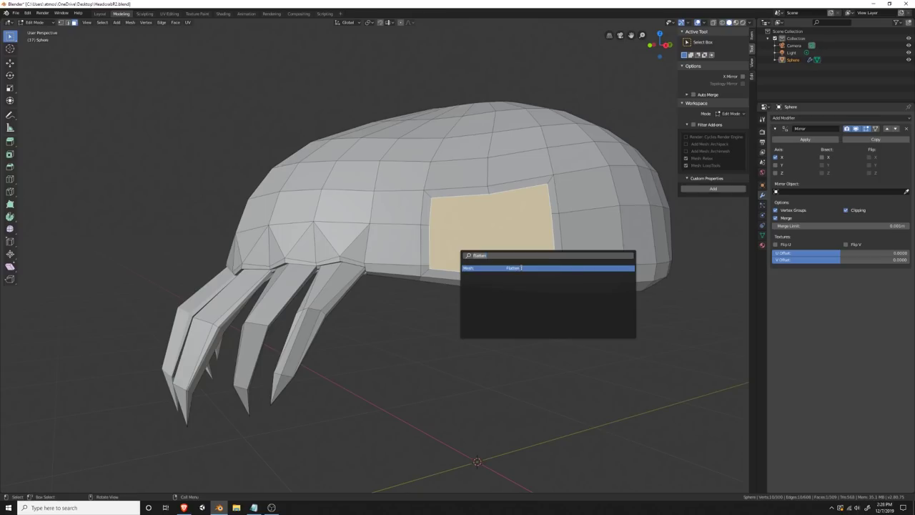
{"action": "left_click", "coordinate": [522, 268]}
Step: Look up the Mesh: LoopTools add-on in the preferences and check whether it is enabled
{"action": "left_click", "coordinate": [27, 14]}
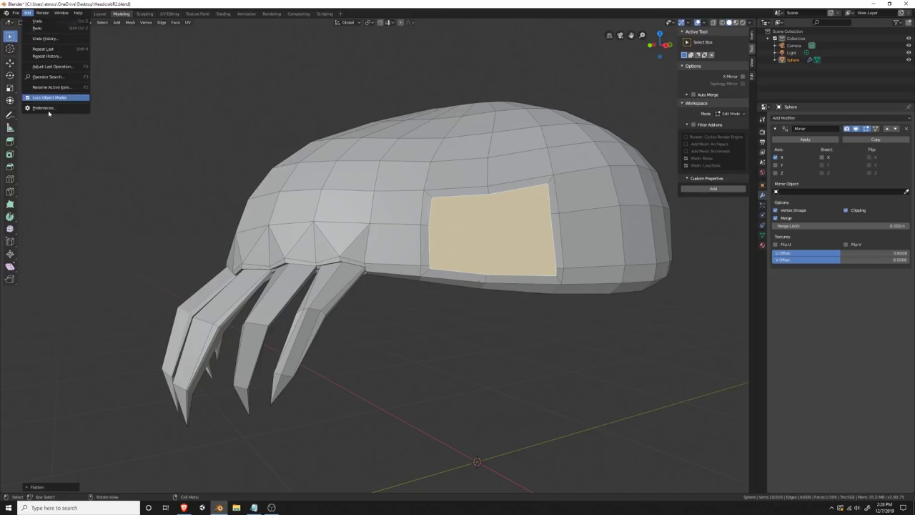
{"action": "left_click", "coordinate": [49, 108]}
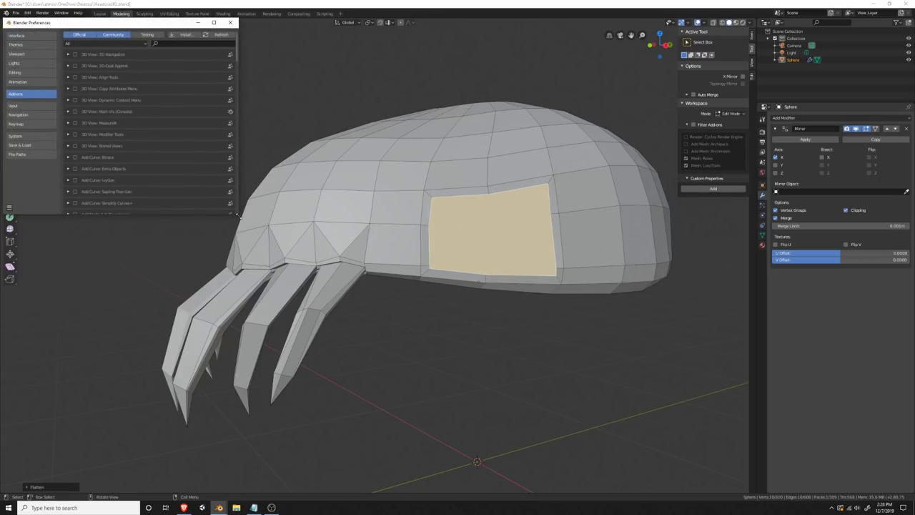
{"action": "left_click_drag", "start_coordinate": [238, 214], "coordinate": [454, 373]}
{"action": "scroll", "coordinate": [176, 259], "scroll_direction": "down", "scroll_amount": 3}
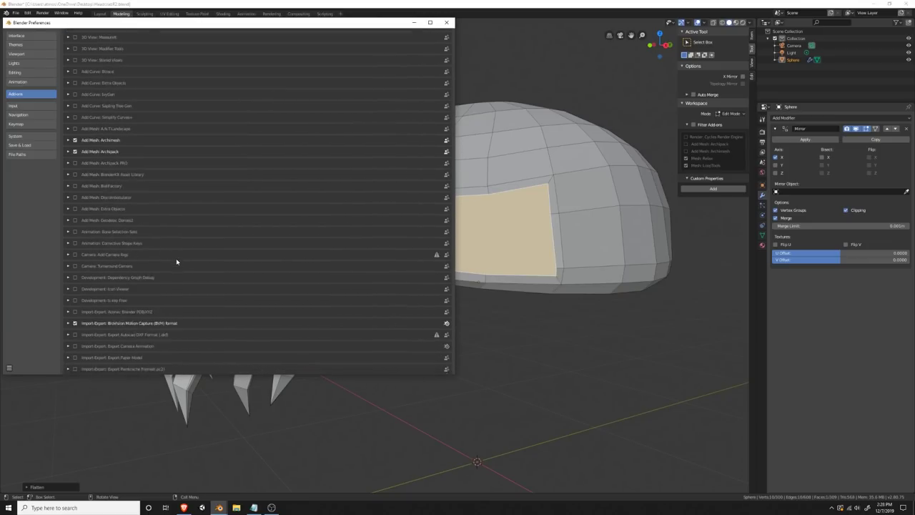
{"action": "scroll", "coordinate": [176, 258], "scroll_direction": "down", "scroll_amount": 6}
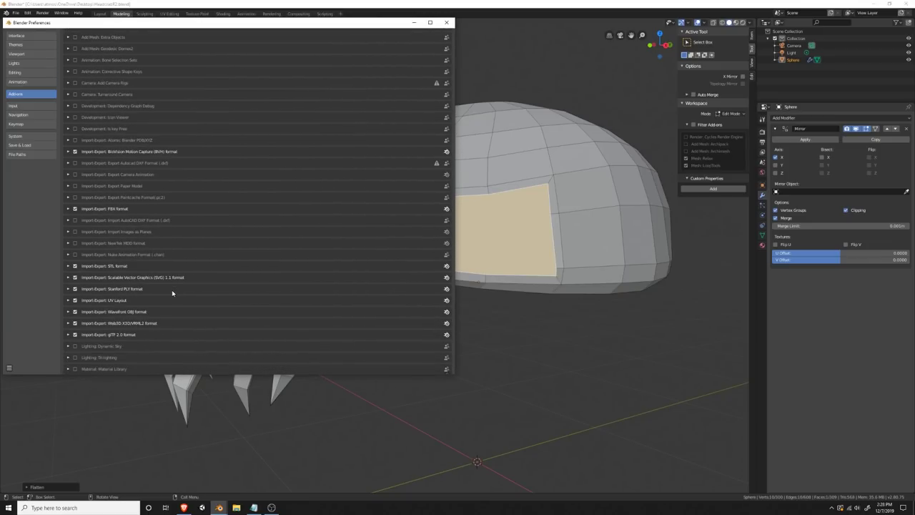
{"action": "scroll", "coordinate": [172, 290], "scroll_direction": "down", "scroll_amount": 6}
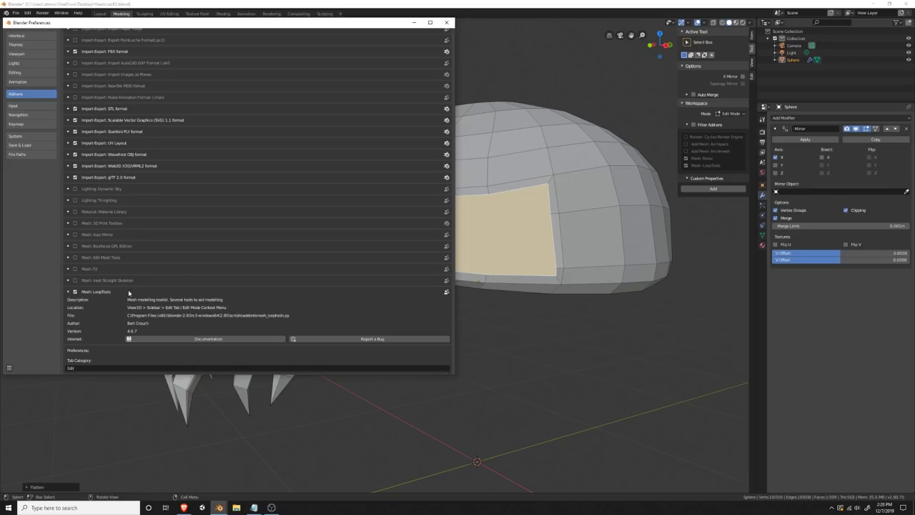
{"action": "left_click", "coordinate": [448, 22]}
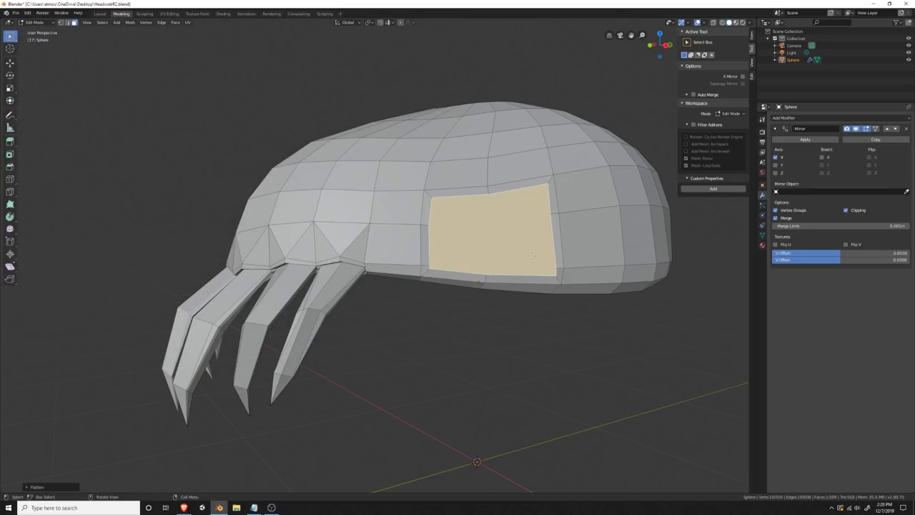
Step: Run Flatten again on the merged side face and inspect the face from several angles
{"action": "key", "text": "F3"}
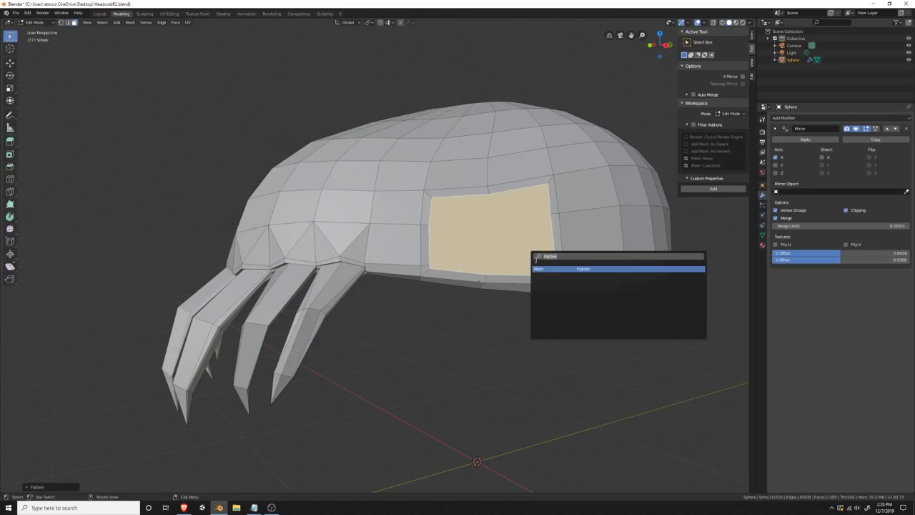
{"action": "key", "text": "Return"}
{"action": "middle_click_drag", "start_coordinate": [536, 259], "coordinate": [404, 270]}
{"action": "scroll", "coordinate": [520, 260], "scroll_direction": "up", "scroll_amount": 3}
{"action": "scroll", "coordinate": [357, 266], "scroll_direction": "down", "scroll_amount": 6}
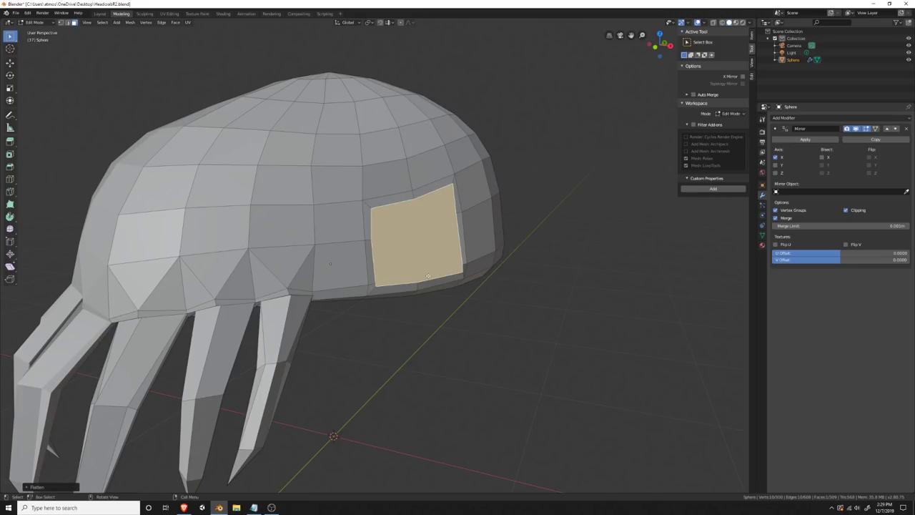
{"action": "middle_click_drag", "start_coordinate": [428, 276], "coordinate": [347, 265]}
{"action": "scroll", "coordinate": [301, 263], "scroll_direction": "down", "scroll_amount": 6}
{"action": "scroll", "coordinate": [367, 260], "scroll_direction": "up", "scroll_amount": 2}
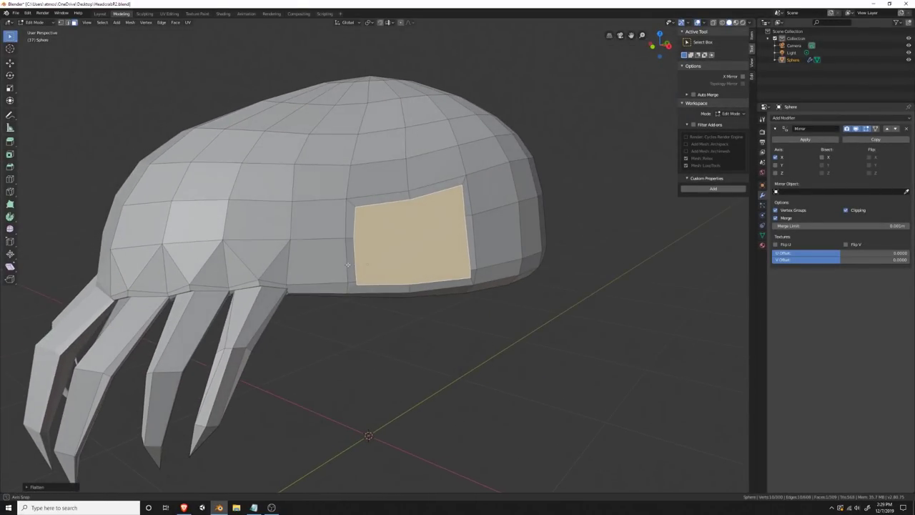
Step: Round the merged side face with To Sphere, scale it to about 0.6 and move it into place on the body's side
{"action": "left_click", "coordinate": [130, 22]}
{"action": "mouse_move", "coordinate": [143, 30]}
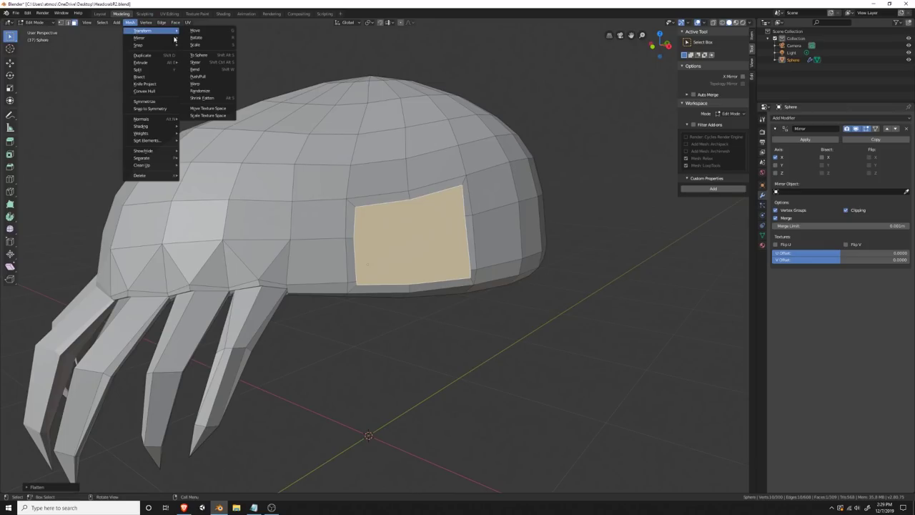
{"action": "left_click", "coordinate": [200, 55]}
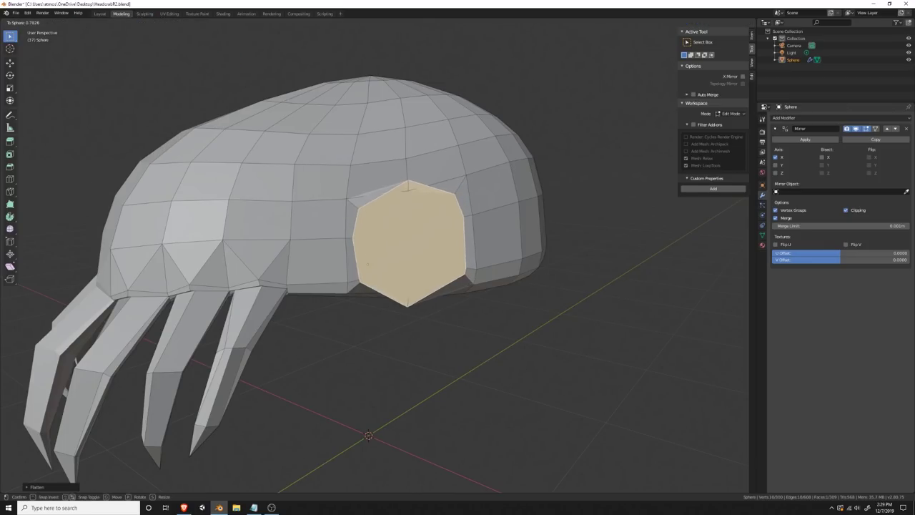
{"action": "key", "text": "Return"}
{"action": "key", "text": "s"}
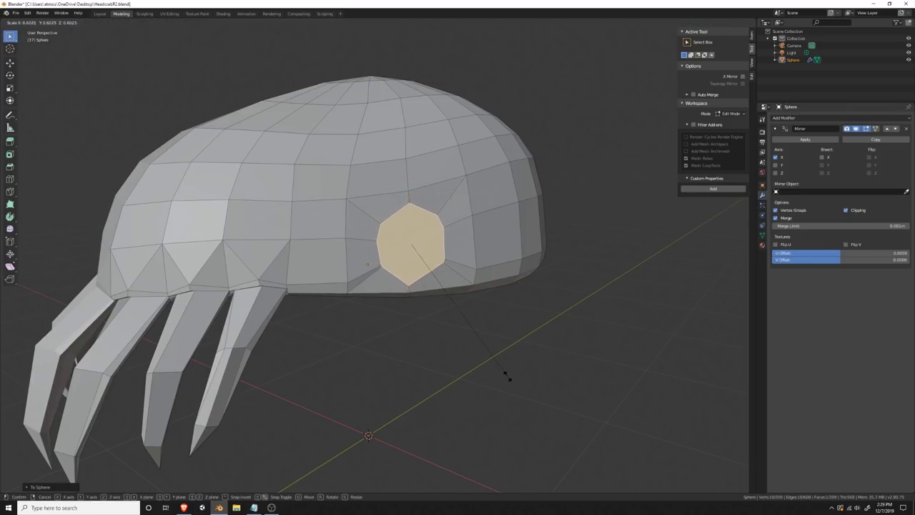
{"action": "left_click", "coordinate": [506, 374]}
{"action": "mouse_move", "coordinate": [520, 373]}
{"action": "middle_mouse_down"}
{"action": "mouse_move", "coordinate": [551, 364]}
{"action": "mouse_move", "coordinate": [405, 372]}
{"action": "mouse_move", "coordinate": [511, 362]}
{"action": "middle_mouse_up"}
{"action": "key", "text": "g"}
{"action": "left_click", "coordinate": [390, 369]}
Step: Move the lower and front vertices of the rounded side face individually to even out its outline
{"action": "left_click", "coordinate": [61, 22]}
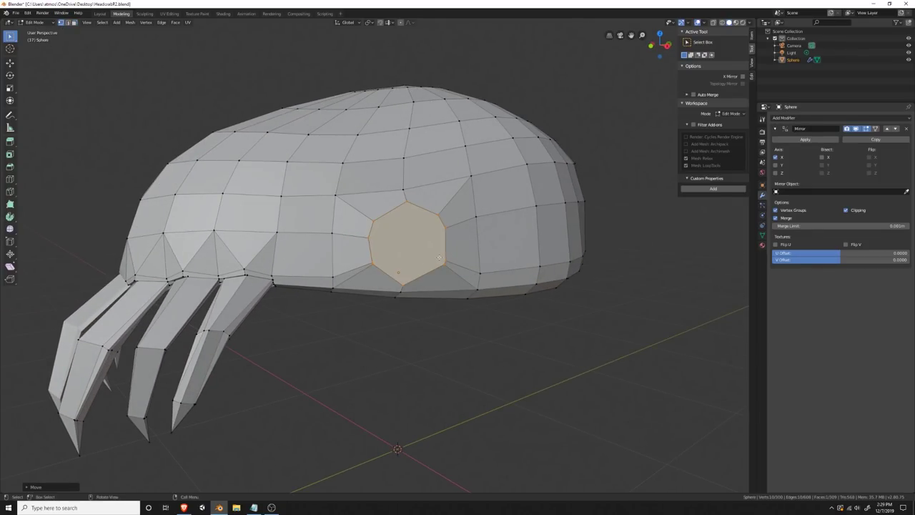
{"action": "left_click", "coordinate": [438, 271]}
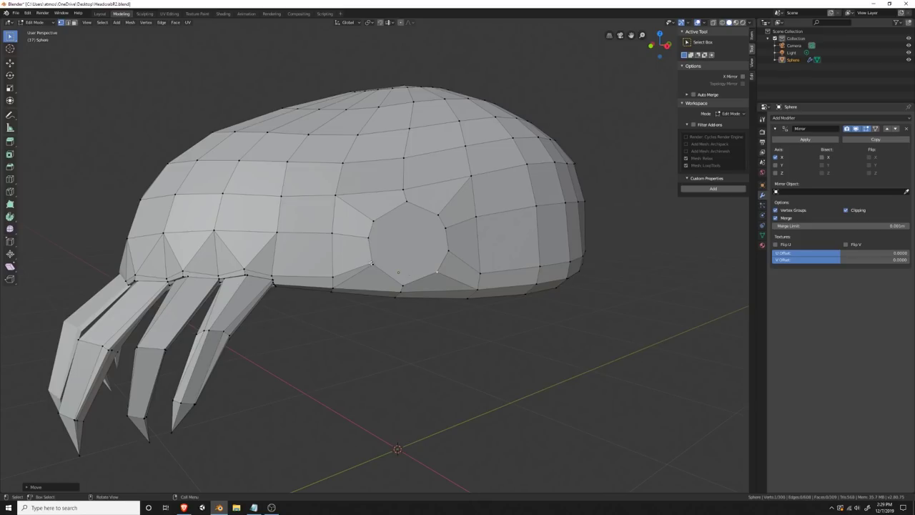
{"action": "key", "text": "g"}
{"action": "left_click", "coordinate": [372, 264]}
{"action": "key", "text": "g"}
{"action": "left_click", "coordinate": [365, 265]}
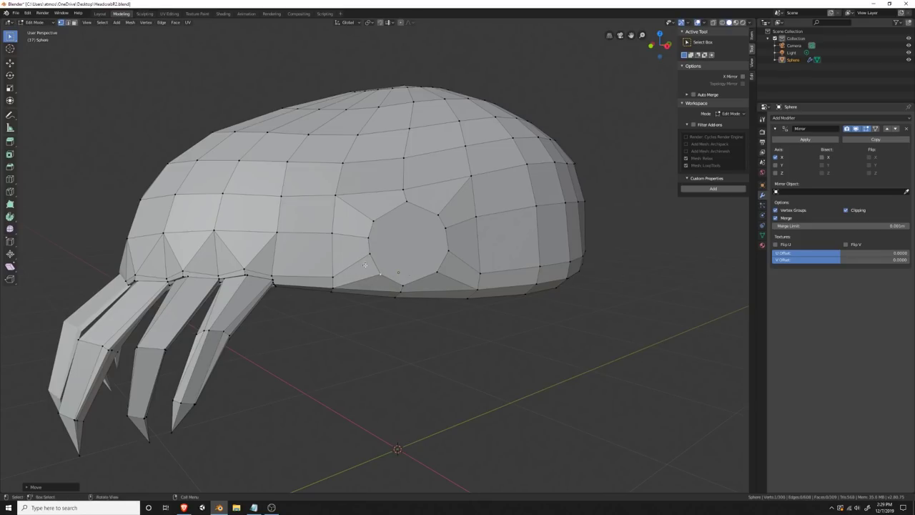
{"action": "left_click", "coordinate": [368, 237]}
{"action": "key", "text": "g"}
{"action": "left_click", "coordinate": [368, 233]}
{"action": "left_click", "coordinate": [401, 283]}
{"action": "key", "text": "g"}
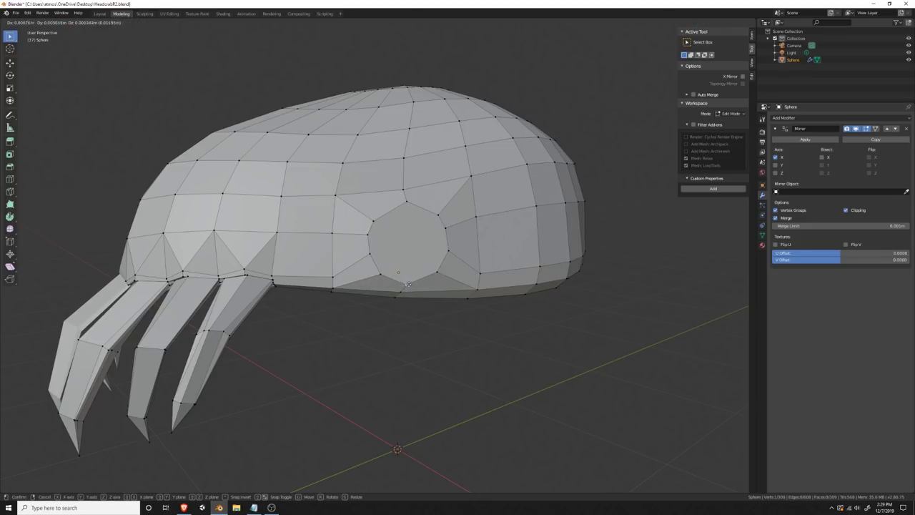
{"action": "left_click", "coordinate": [401, 273]}
Step: Adjust the two upper corner vertices of the side face to make its outline more circular
{"action": "left_click", "coordinate": [371, 220]}
{"action": "key", "text": "g"}
{"action": "left_click", "coordinate": [374, 214]}
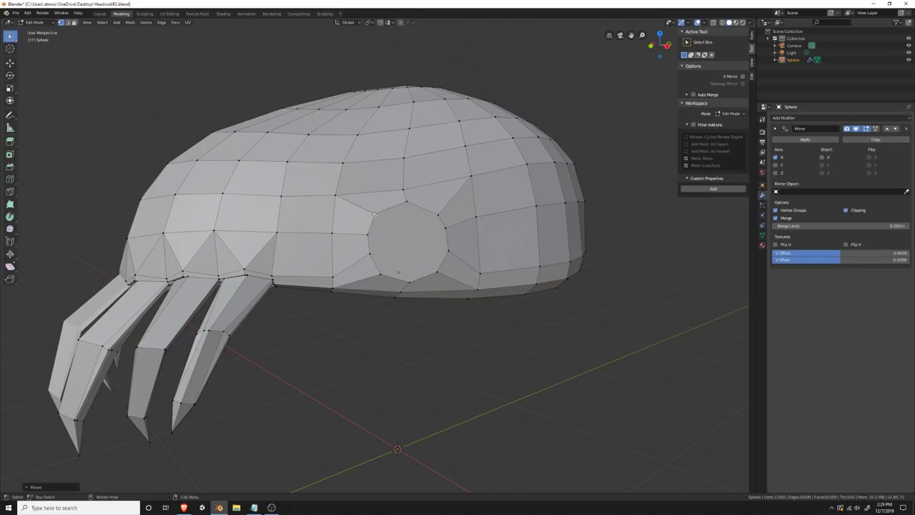
{"action": "left_click", "coordinate": [439, 214]}
{"action": "key", "text": "g"}
{"action": "left_click", "coordinate": [441, 210]}
Step: Select the rounded side face, then rescale and reposition it as the base of the leg
{"action": "mouse_move", "coordinate": [468, 232]}
{"action": "middle_mouse_down"}
{"action": "mouse_move", "coordinate": [300, 231]}
{"action": "mouse_move", "coordinate": [478, 233]}
{"action": "middle_mouse_up"}
{"action": "left_click", "coordinate": [418, 246]}
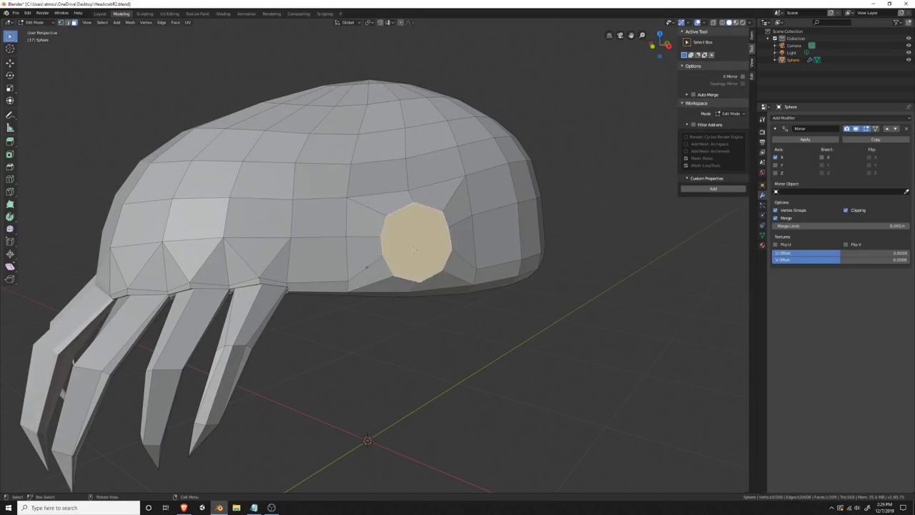
{"action": "middle_click_drag", "start_coordinate": [475, 311], "coordinate": [504, 343]}
{"action": "key", "text": "s"}
{"action": "left_click", "coordinate": [461, 318]}
{"action": "key", "text": "g"}
{"action": "left_click", "coordinate": [312, 321]}
Step: Extrude a short stub from the side face and rotate its end face, including about the Z axis, toward the front
{"action": "key", "text": "e"}
{"action": "left_click", "coordinate": [365, 340]}
{"action": "key", "text": "r"}
{"action": "left_click", "coordinate": [488, 336]}
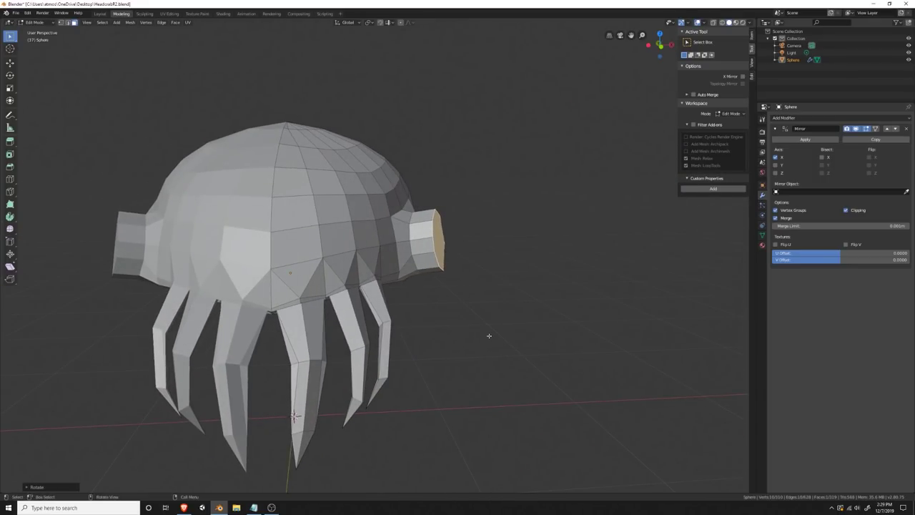
{"action": "key", "text": "r"}
{"action": "key", "text": "z"}
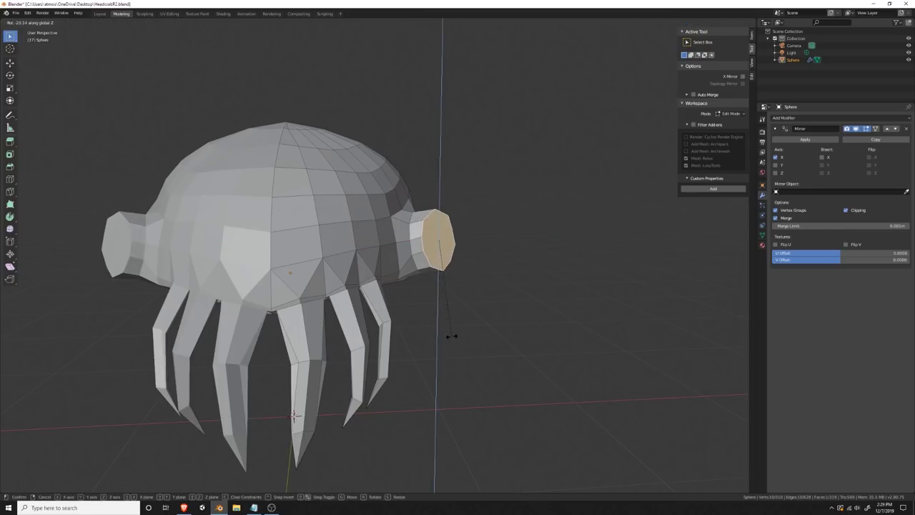
{"action": "left_click", "coordinate": [444, 336]}
{"action": "key", "text": "r"}
{"action": "left_click", "coordinate": [483, 333]}
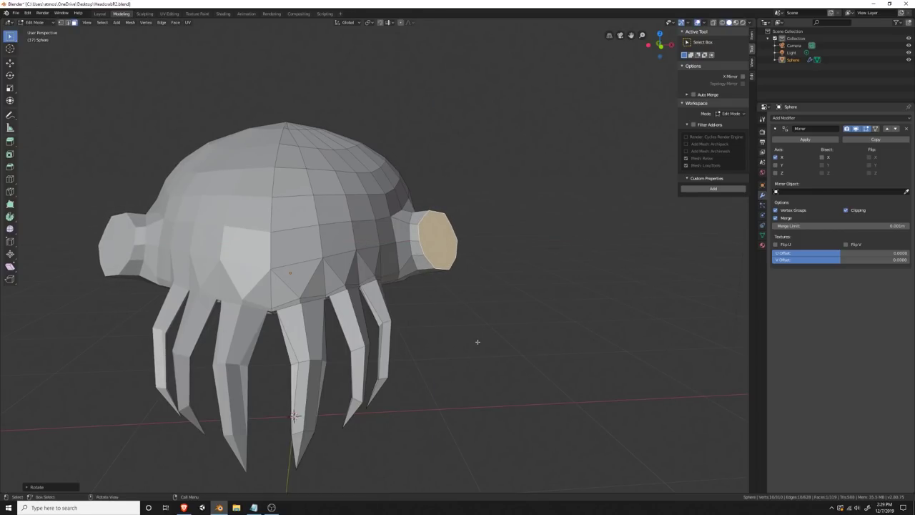
Step: Extrude the stub into a long upper leg segment, move its end face forward and scale it down
{"action": "key", "text": "e"}
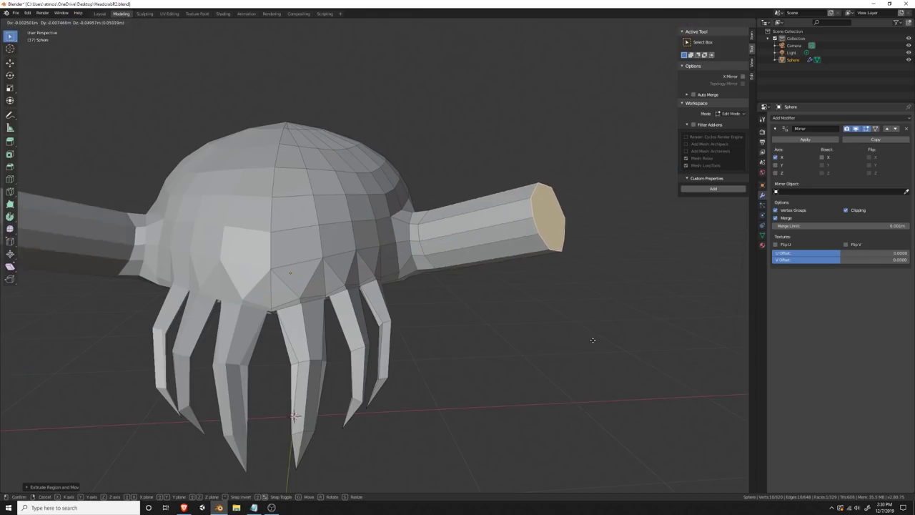
{"action": "left_click", "coordinate": [573, 371]}
{"action": "middle_click_drag", "start_coordinate": [573, 372], "coordinate": [400, 380]}
{"action": "key", "text": "g"}
{"action": "left_click", "coordinate": [290, 395]}
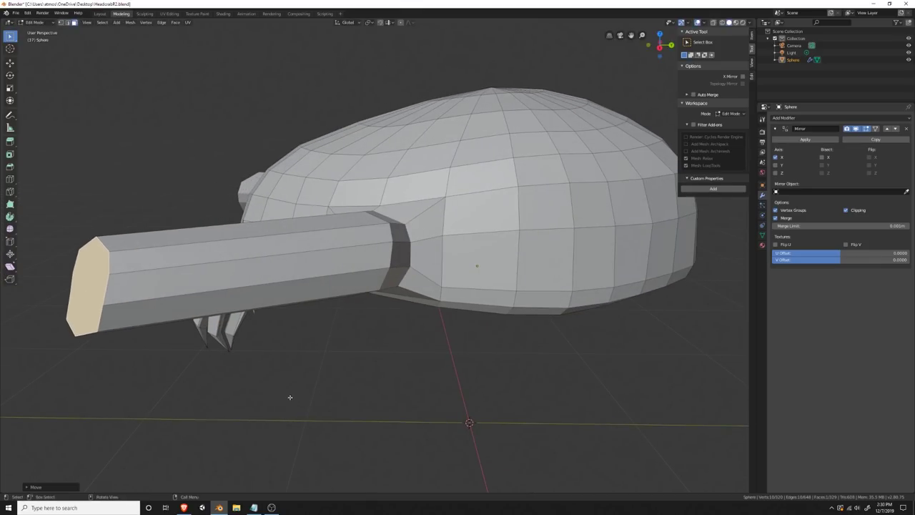
{"action": "key", "text": "s"}
{"action": "left_click", "coordinate": [192, 373]}
Step: Reposition the leg's end face and rotate it about the Z axis and freely in the right side view
{"action": "middle_click_drag", "start_coordinate": [191, 373], "coordinate": [388, 289]}
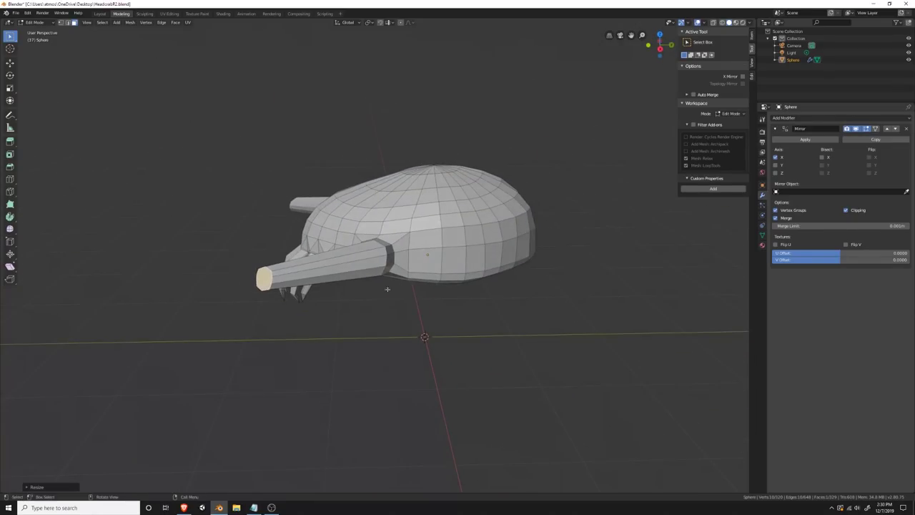
{"action": "middle_click_drag", "start_coordinate": [376, 239], "coordinate": [368, 350]}
{"action": "key", "text": "g"}
{"action": "left_click", "coordinate": [316, 395]}
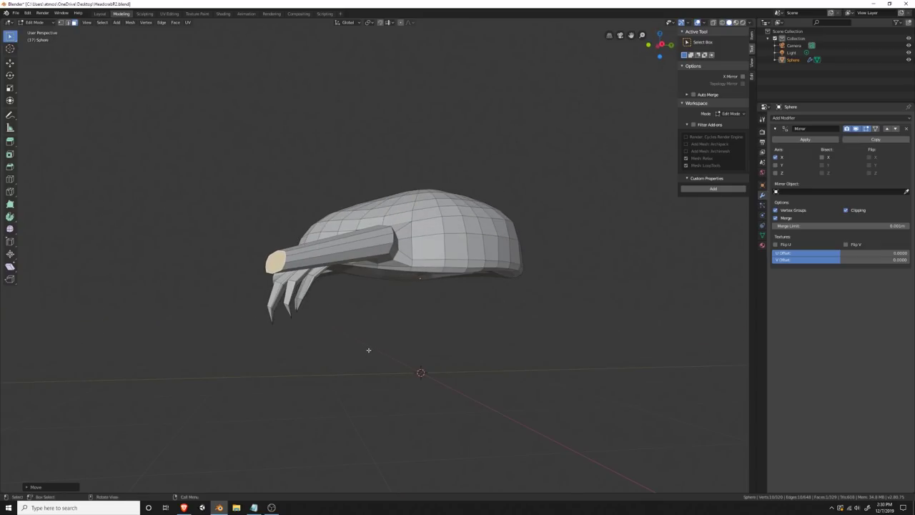
{"action": "key", "text": "KP_3"}
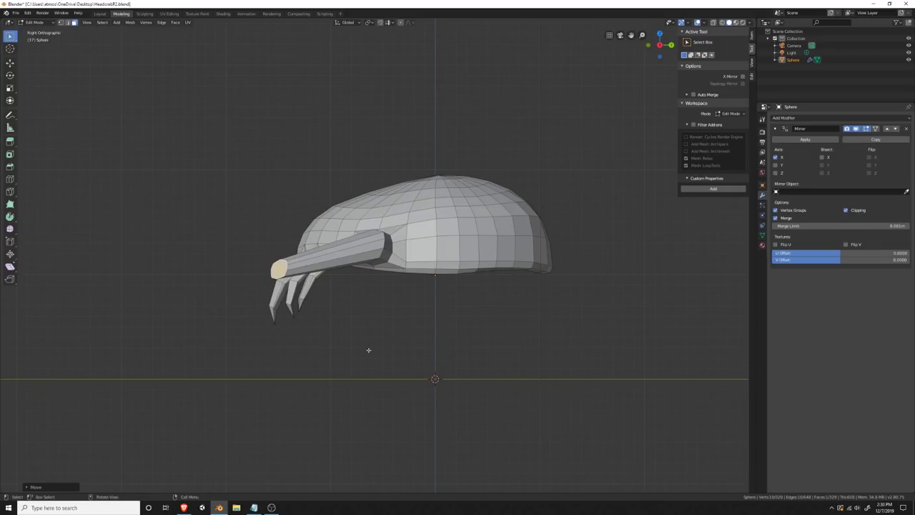
{"action": "key", "text": "r"}
{"action": "key", "text": "z"}
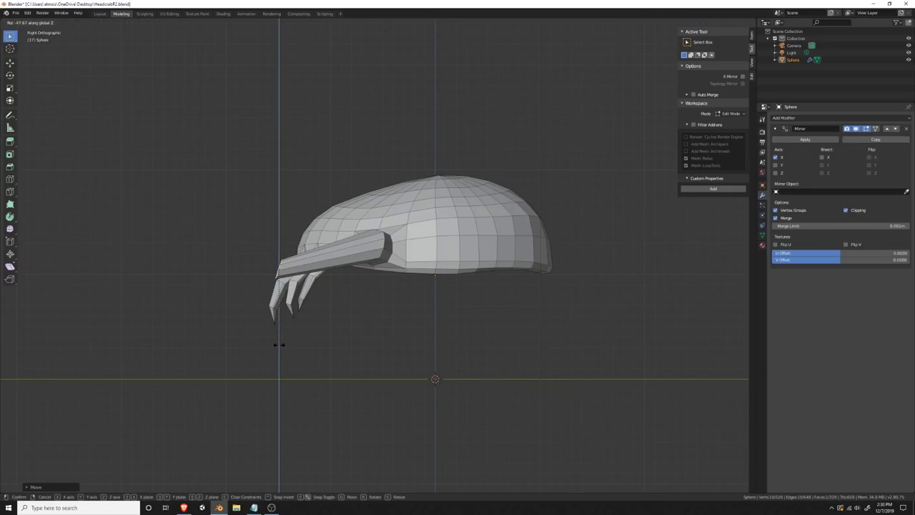
{"action": "left_click", "coordinate": [279, 345]}
{"action": "key", "text": "r"}
{"action": "left_click", "coordinate": [323, 349]}
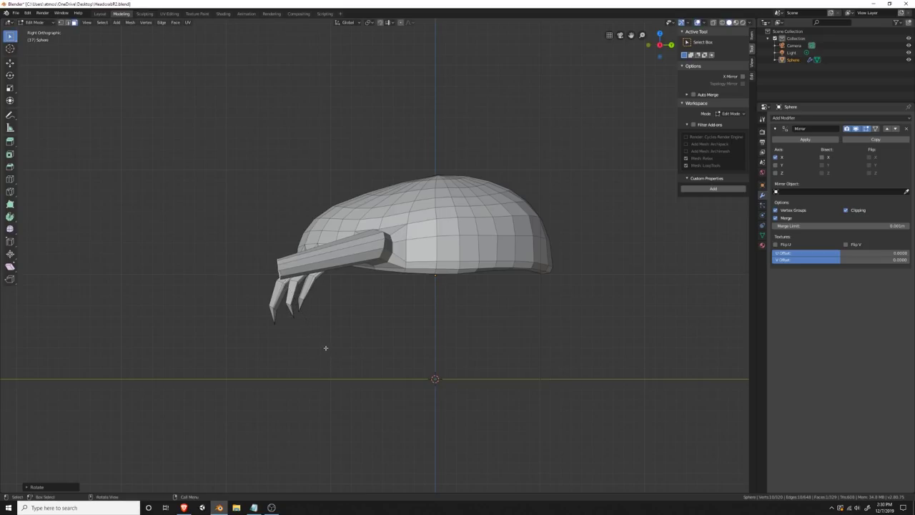
Step: Apply the Flatten operator to the end face of the upper leg segment
{"action": "middle_click_drag", "start_coordinate": [324, 347], "coordinate": [350, 319]}
{"action": "scroll", "coordinate": [343, 324], "scroll_direction": "up", "scroll_amount": 4}
{"action": "scroll", "coordinate": [351, 319], "scroll_direction": "up", "scroll_amount": 1}
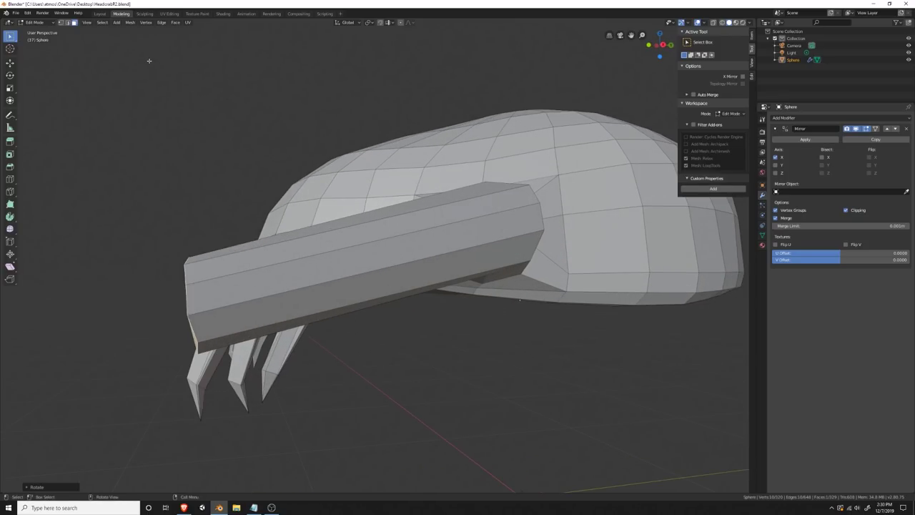
{"action": "key", "text": "F3"}
{"action": "type", "text": "Flatten"}
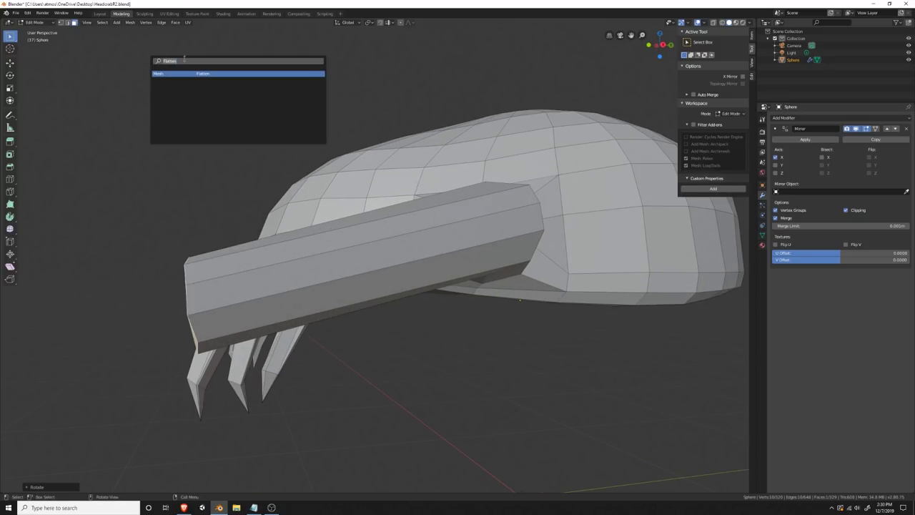
{"action": "key", "text": "Return"}
Step: Rotate the flattened end face of the leg to align it with the direction of the leg
{"action": "middle_click_drag", "start_coordinate": [208, 215], "coordinate": [268, 314]}
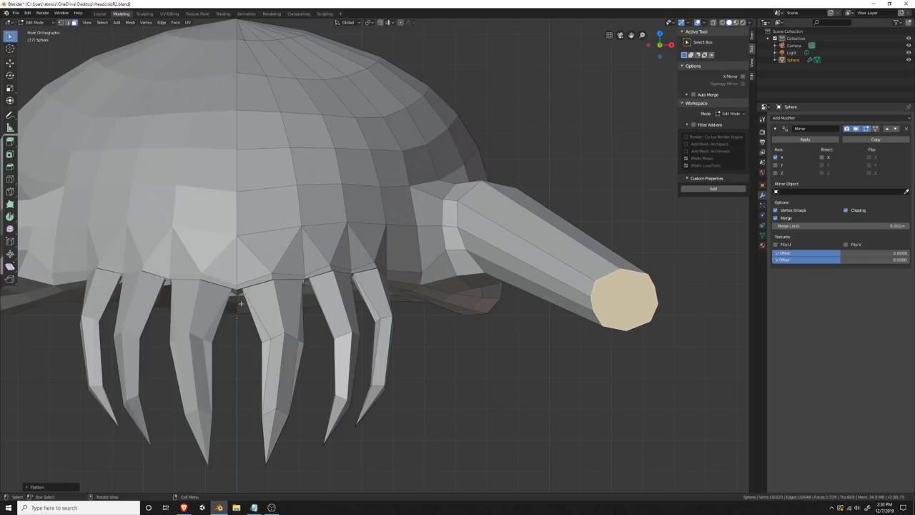
{"action": "key", "text": "KP_1"}
{"action": "middle_click_drag", "start_coordinate": [553, 328], "coordinate": [362, 328]}
{"action": "key", "text": "r"}
{"action": "left_click", "coordinate": [516, 404]}
Step: Extrude a short joint section from the end of the upper leg segment
{"action": "scroll", "coordinate": [362, 329], "scroll_direction": "up", "scroll_amount": 3}
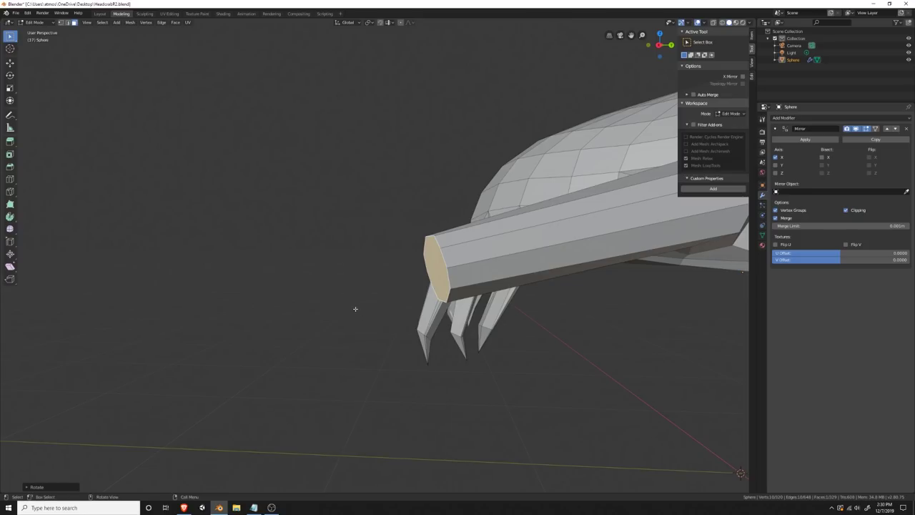
{"action": "key", "text": "e"}
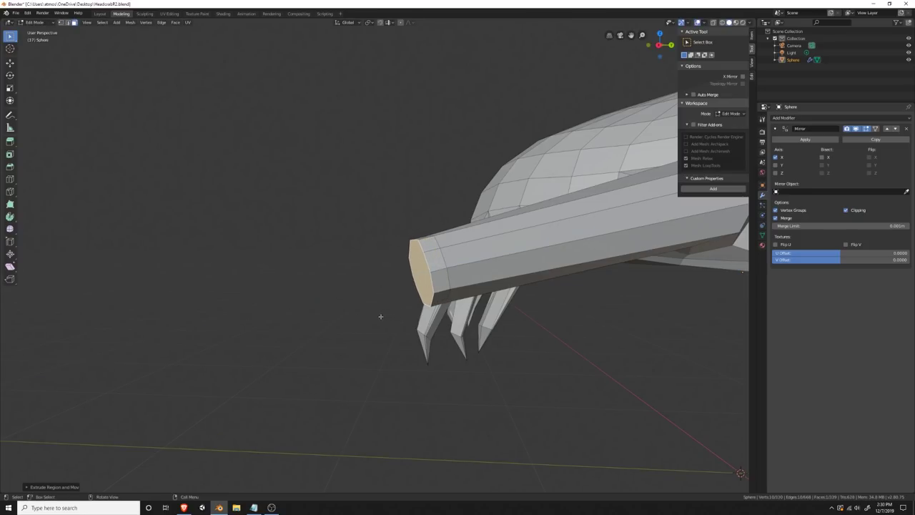
{"action": "left_click", "coordinate": [329, 325]}
{"action": "middle_click_drag", "start_coordinate": [327, 327], "coordinate": [382, 350]}
Step: Extrude a second long leg segment, scale down its end face, move it downward and rotate it to follow the bend
{"action": "key", "text": "e"}
{"action": "left_click", "coordinate": [300, 369]}
{"action": "key", "text": "s"}
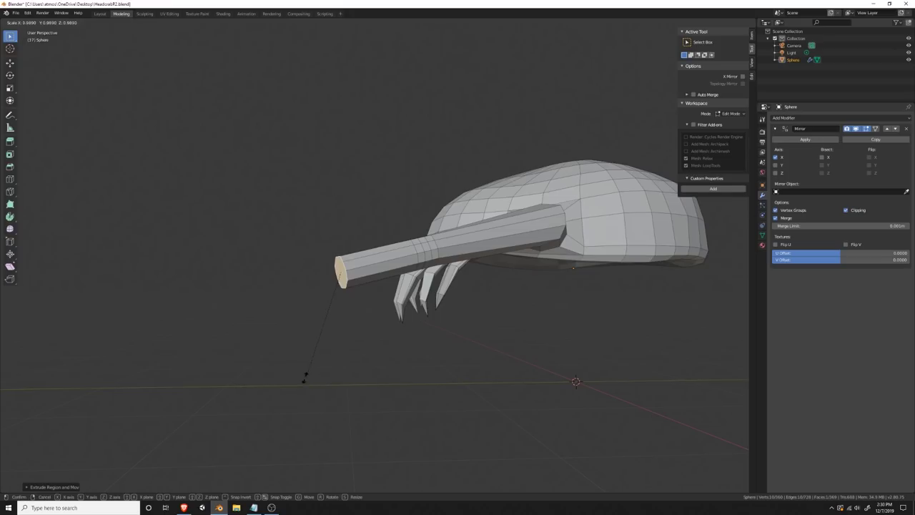
{"action": "left_click", "coordinate": [309, 329]}
{"action": "key", "text": "g"}
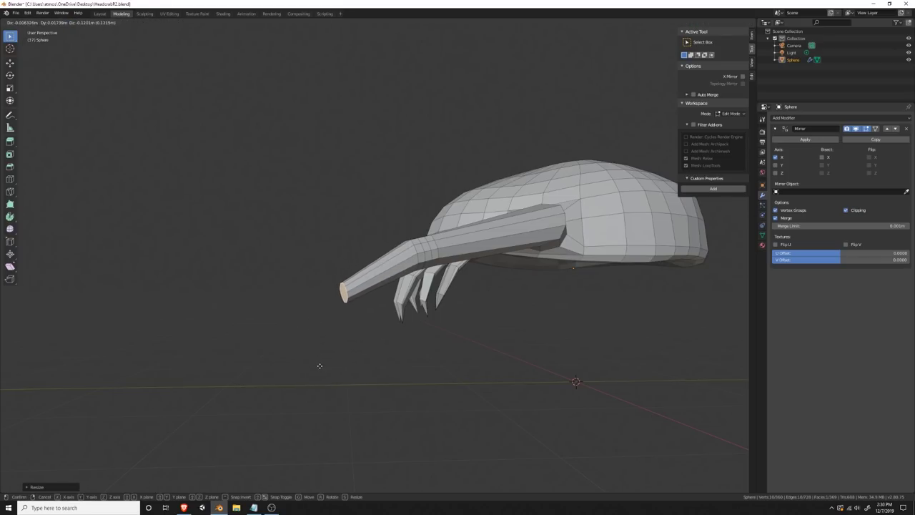
{"action": "left_click", "coordinate": [310, 386]}
{"action": "key", "text": "r"}
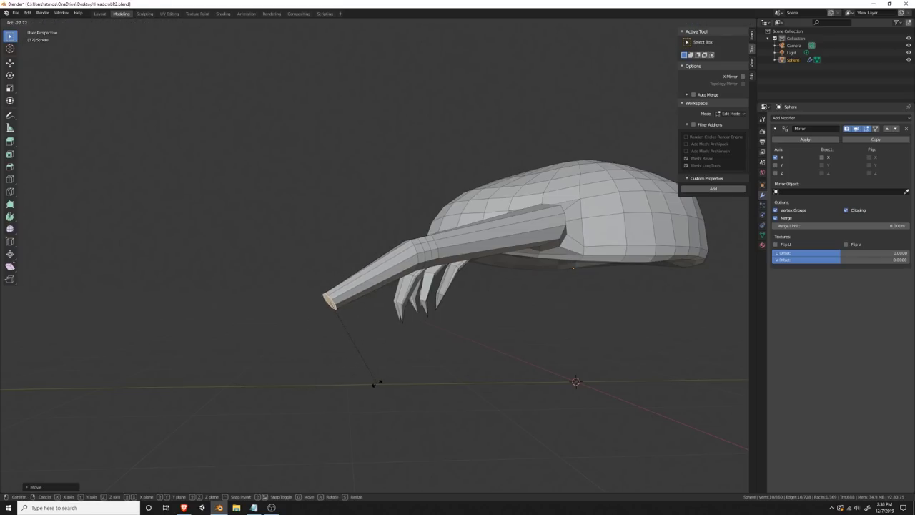
{"action": "left_click", "coordinate": [372, 383]}
Step: Extrude two short sections from the end of the second leg segment to form the next joint
{"action": "key", "text": "e"}
{"action": "left_click", "coordinate": [363, 381]}
{"action": "key", "text": "e"}
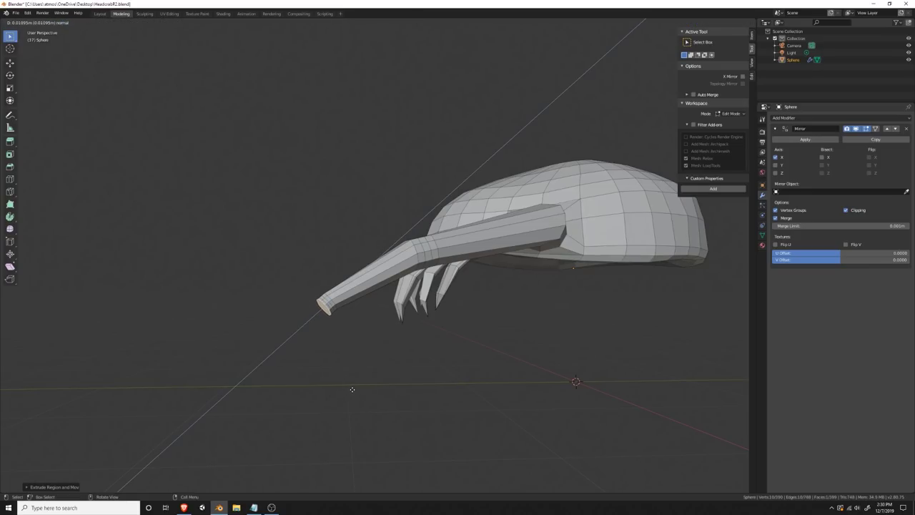
{"action": "left_click", "coordinate": [349, 391]}
Step: Extrude a third, longer leg segment, taper its end face and reposition it to angle further down
{"action": "key", "text": "e"}
{"action": "left_click", "coordinate": [328, 393]}
{"action": "key", "text": "s"}
{"action": "left_click", "coordinate": [308, 385]}
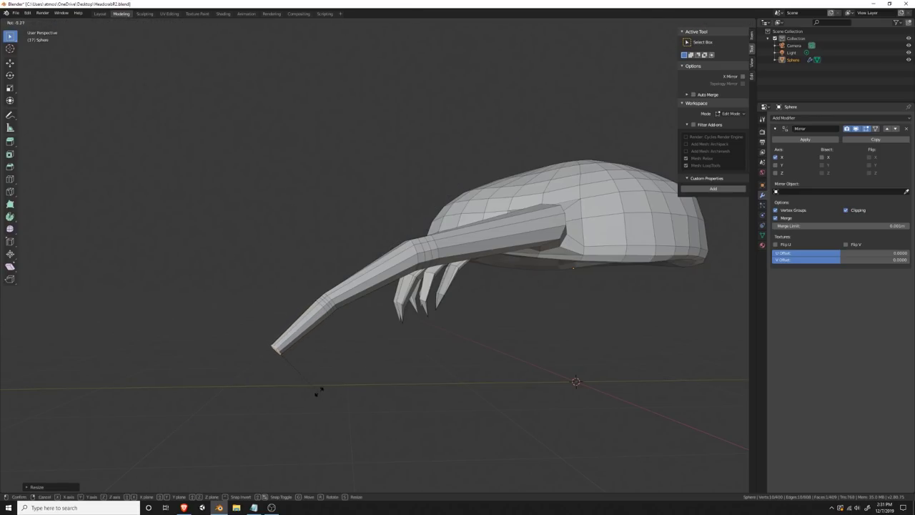
{"action": "key", "text": "g"}
{"action": "left_click", "coordinate": [336, 389]}
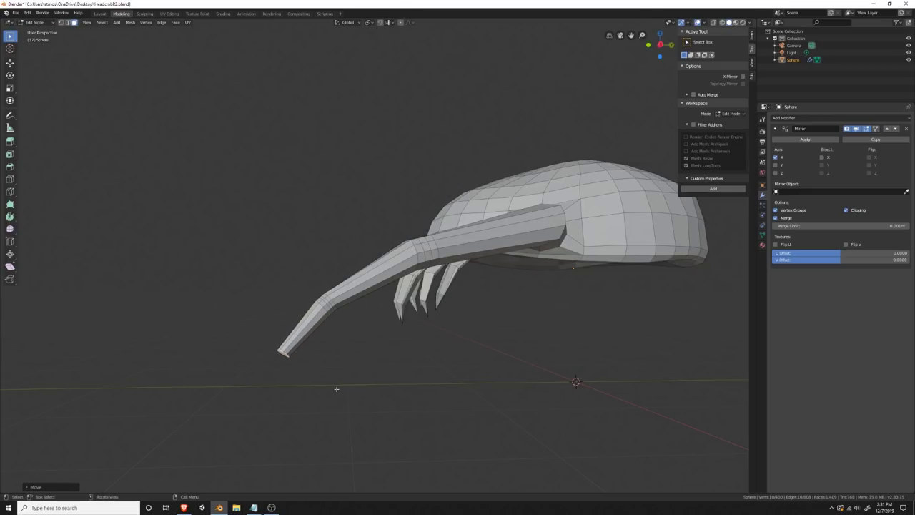
Step: Extrude the last leg segment steeply downward, then position and rotate its end face
{"action": "middle_click_drag", "start_coordinate": [336, 389], "coordinate": [318, 395]}
{"action": "key", "text": "g"}
{"action": "key", "text": "z"}
{"action": "key", "text": "z"}
{"action": "key", "text": "g"}
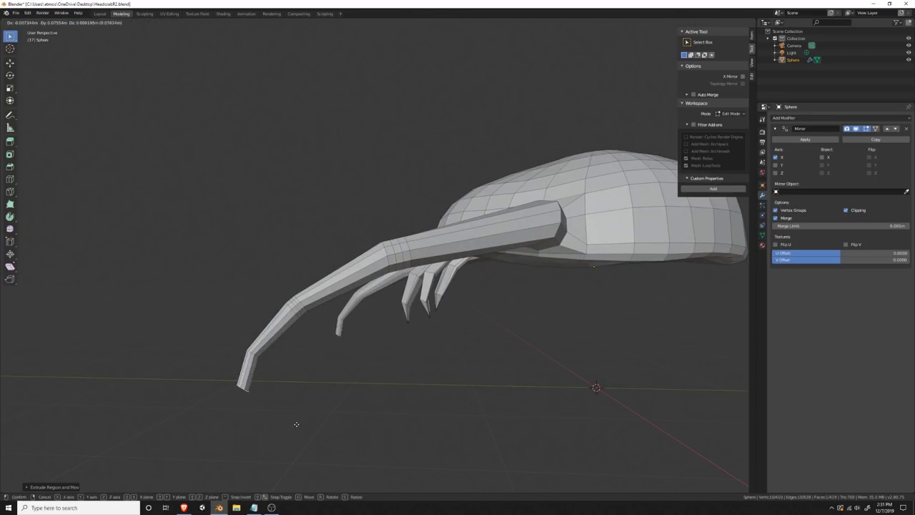
{"action": "left_click", "coordinate": [290, 433]}
{"action": "key", "text": "r"}
{"action": "left_click", "coordinate": [310, 419]}
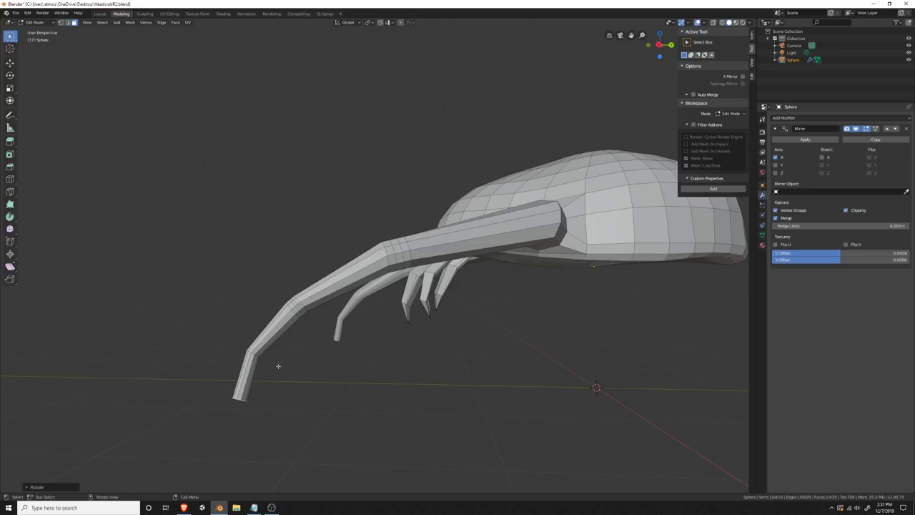
Step: Scale down the leg's end face and merge its vertices at the center to form a pointed tip
{"action": "key", "text": "s"}
{"action": "left_click", "coordinate": [261, 413]}
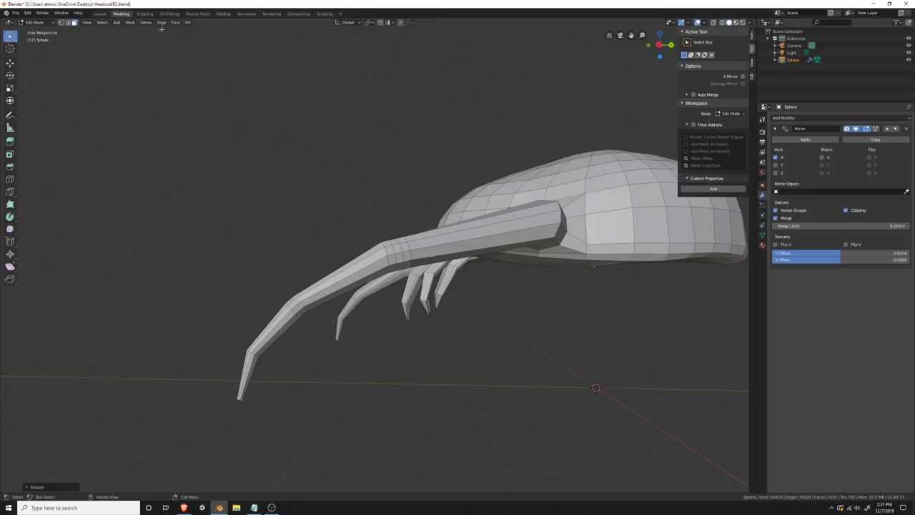
{"action": "left_click", "coordinate": [145, 23]}
{"action": "mouse_move", "coordinate": [194, 133]}
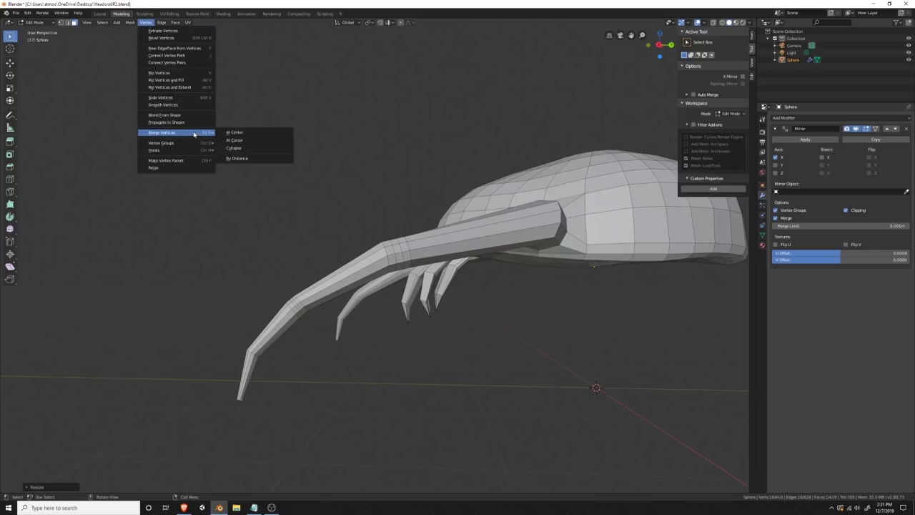
{"action": "left_click", "coordinate": [271, 133]}
{"action": "middle_click_drag", "start_coordinate": [313, 428], "coordinate": [417, 154]}
{"action": "scroll", "coordinate": [305, 170], "scroll_direction": "up", "scroll_amount": 3}
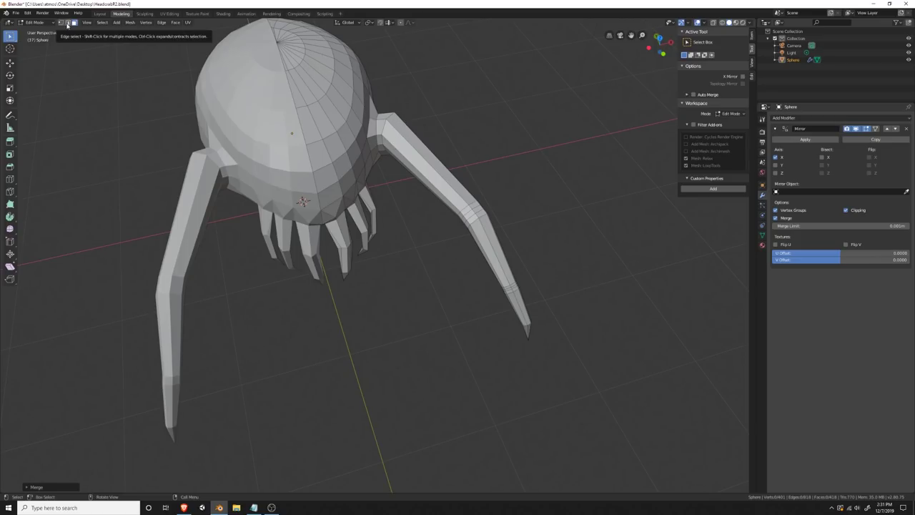
Step: Scale and rotate the edge loop at the leg's bend next to the body
{"action": "left_click", "coordinate": [68, 23]}
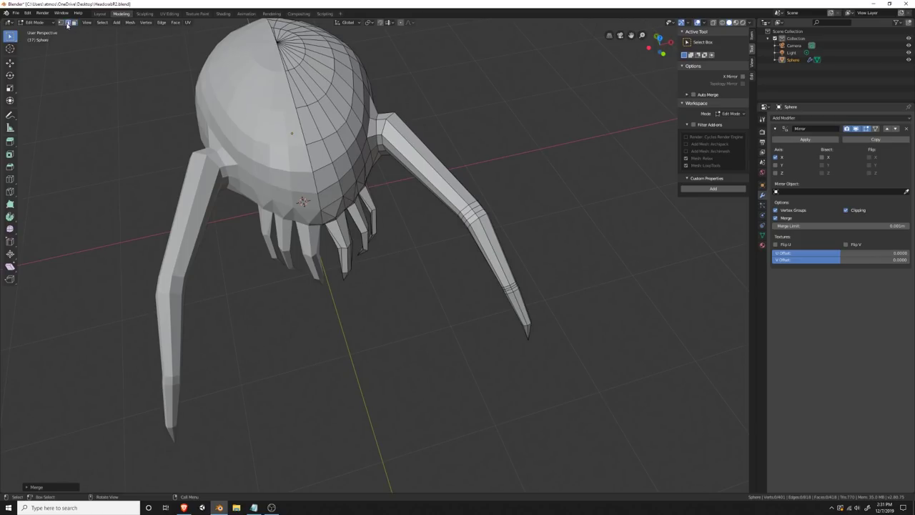
{"action": "left_click", "coordinate": [389, 117], "text": "alt"}
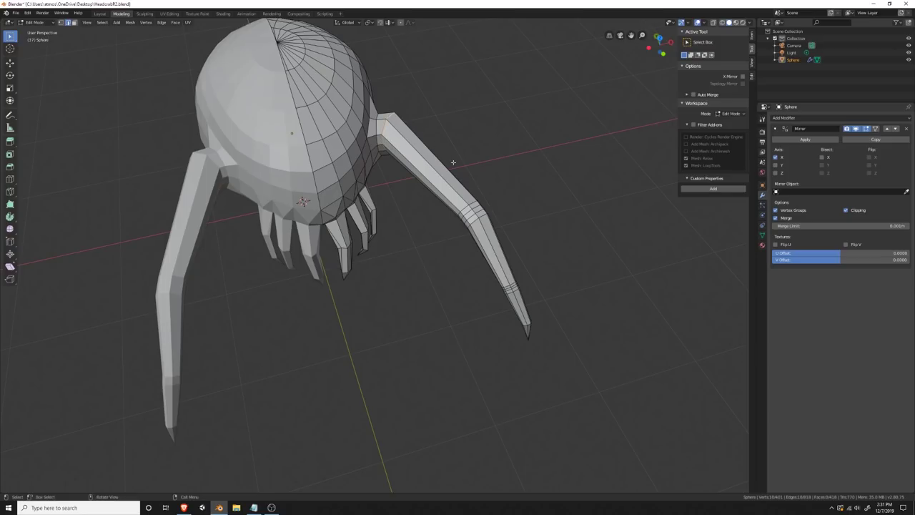
{"action": "key", "text": "s"}
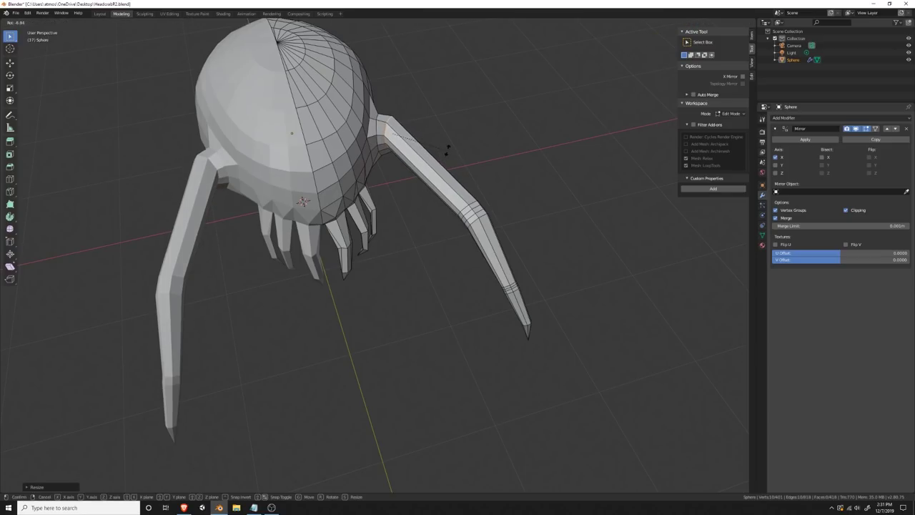
{"action": "left_click", "coordinate": [453, 144]}
{"action": "middle_click_drag", "start_coordinate": [453, 144], "coordinate": [250, 115]}
{"action": "key", "text": "r"}
{"action": "left_click", "coordinate": [507, 377]}
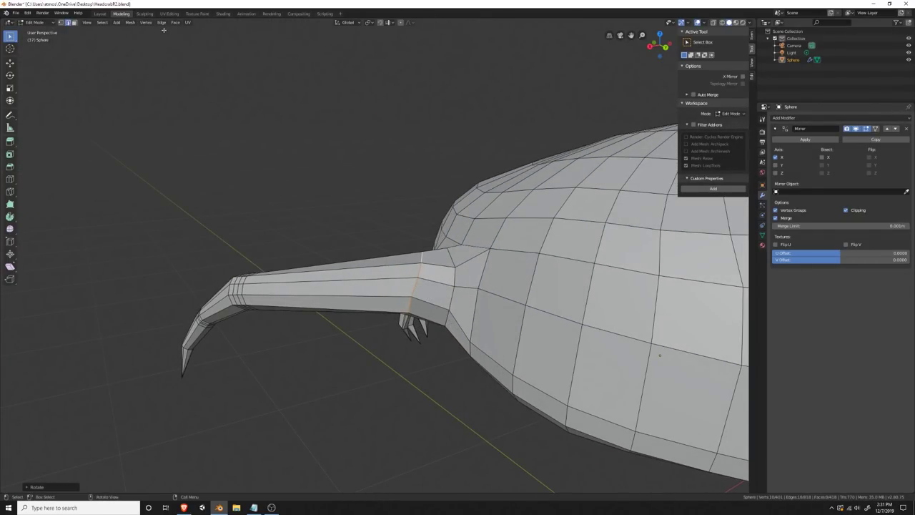
Step: Flatten the edge loop at the leg's base bend, and rotate and move it into line with the leg
{"action": "key", "text": "F3"}
{"action": "type", "text": "Flatten"}
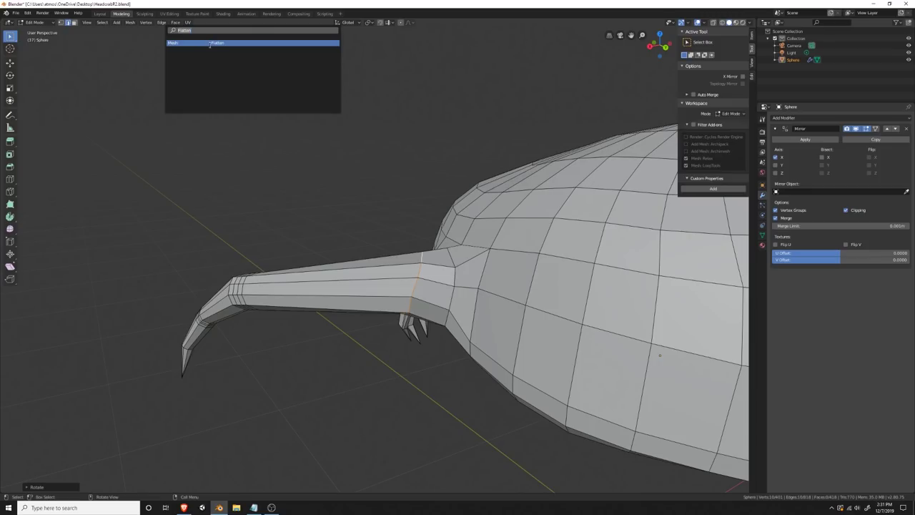
{"action": "key", "text": "Return"}
{"action": "middle_click_drag", "start_coordinate": [659, 354], "coordinate": [469, 161]}
{"action": "key", "text": "r"}
{"action": "left_click", "coordinate": [430, 231]}
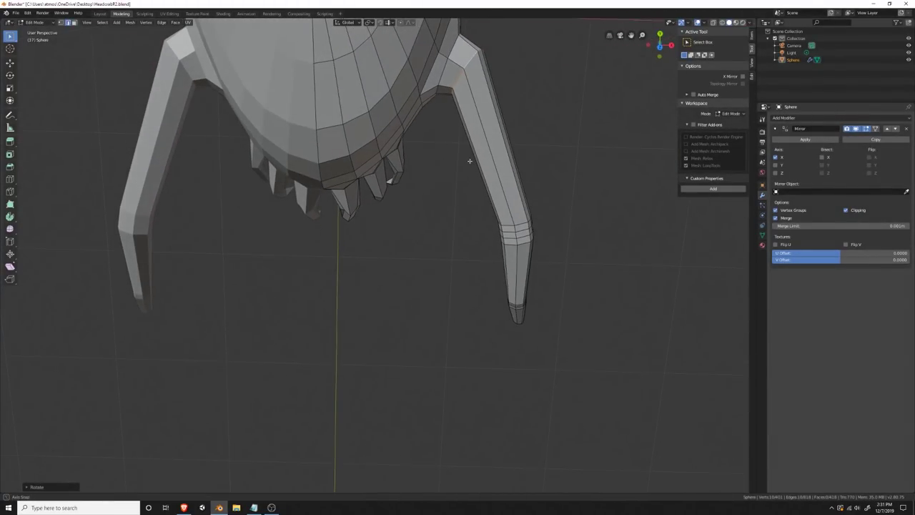
{"action": "key", "text": "g"}
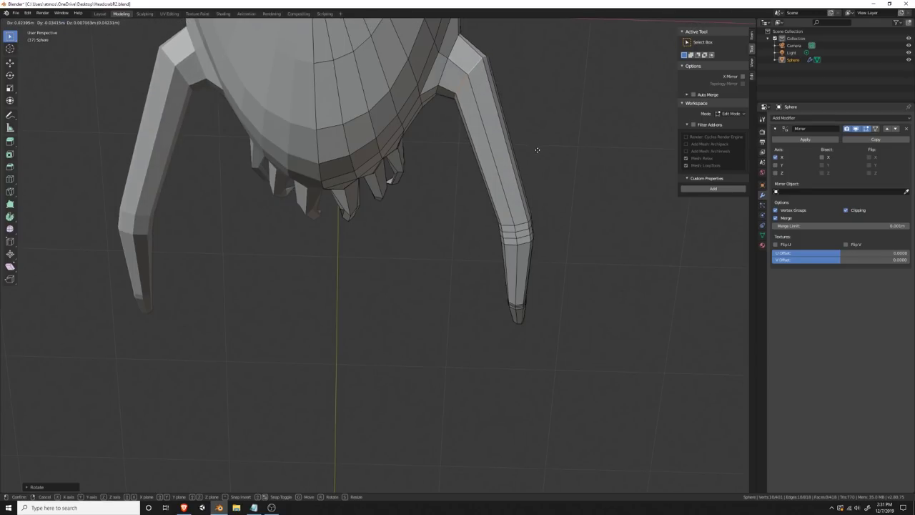
{"action": "left_click", "coordinate": [538, 156]}
{"action": "middle_click_drag", "start_coordinate": [536, 153], "coordinate": [429, 243]}
Step: Scale up the middle face ring of the first leg joint by about 1.2 to form a raised knuckle
{"action": "left_click", "coordinate": [74, 22]}
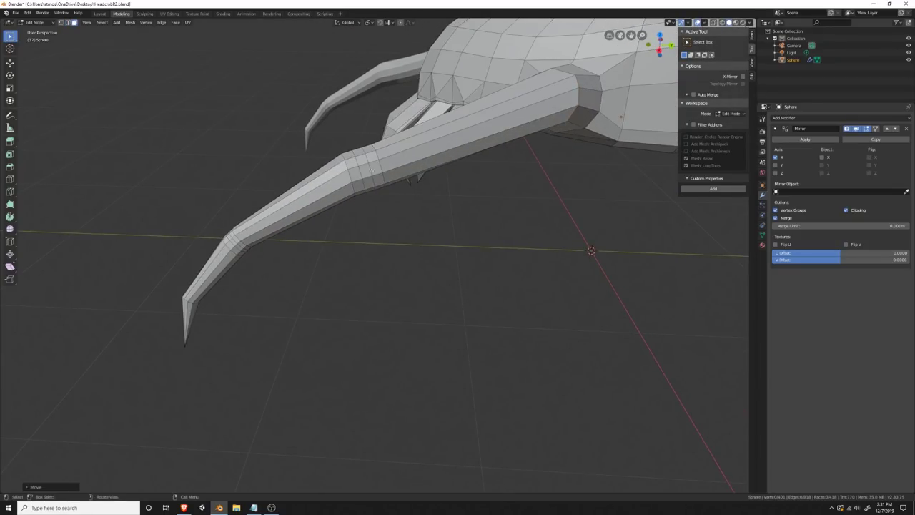
{"action": "left_click", "coordinate": [362, 159], "text": "alt"}
{"action": "left_click", "coordinate": [405, 227]}
{"action": "left_click", "coordinate": [365, 168], "text": "alt"}
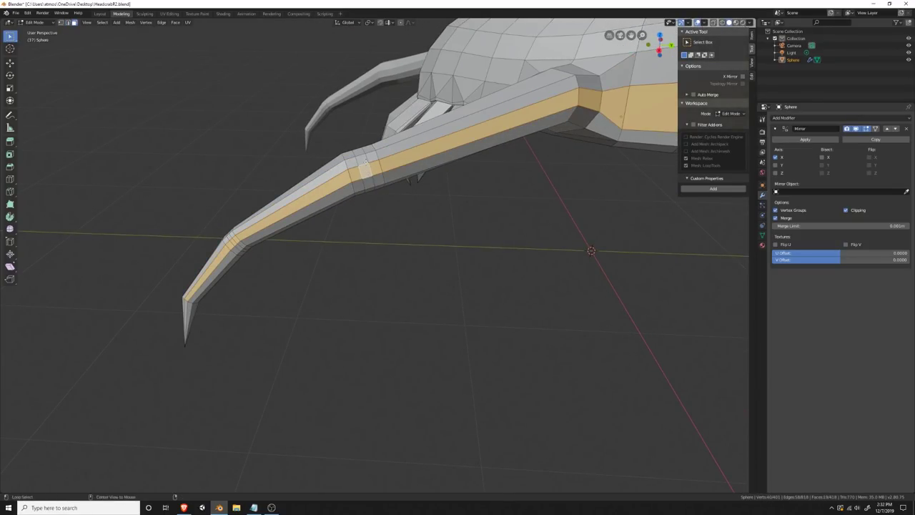
{"action": "left_click", "coordinate": [363, 156], "text": "alt"}
{"action": "key", "text": "s"}
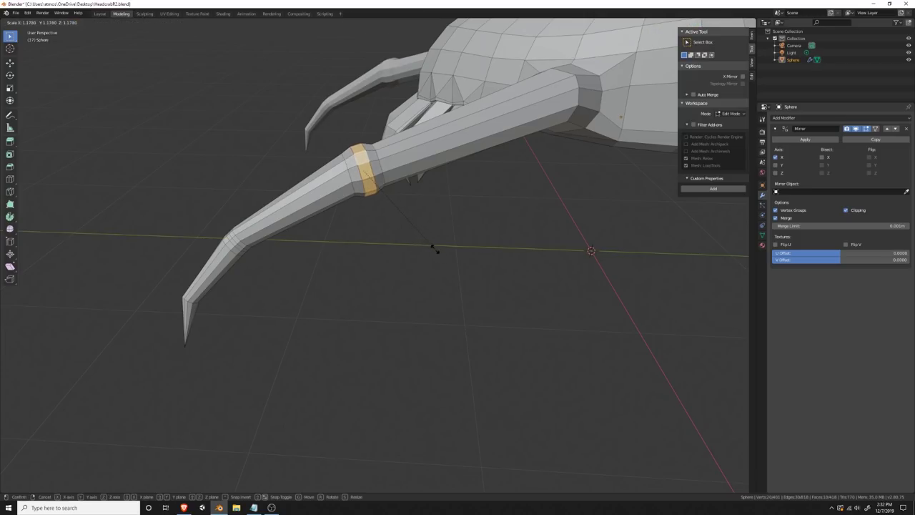
{"action": "left_click", "coordinate": [440, 252]}
Step: Try to scale down and shift the face ring on the tip side of the first leg joint
{"action": "left_click", "coordinate": [356, 178], "text": "alt"}
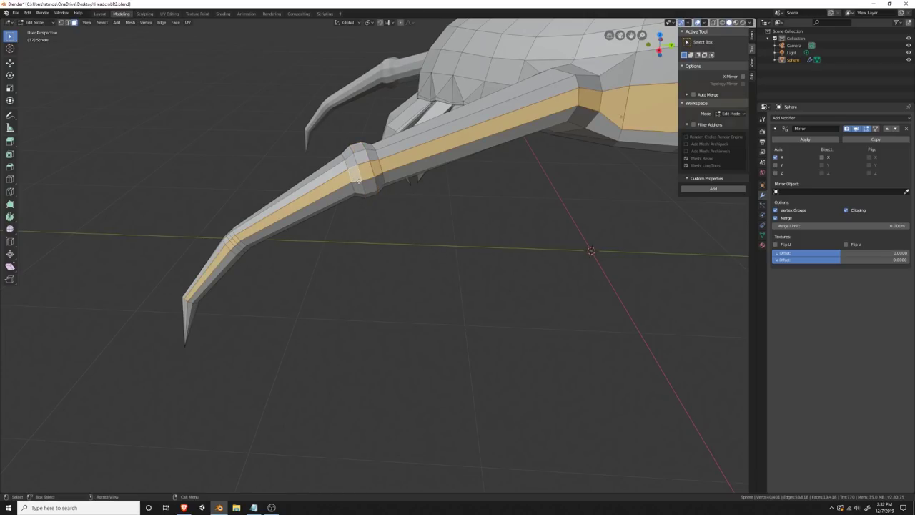
{"action": "left_click", "coordinate": [358, 187], "text": "alt"}
{"action": "left_click", "coordinate": [349, 159], "text": "alt"}
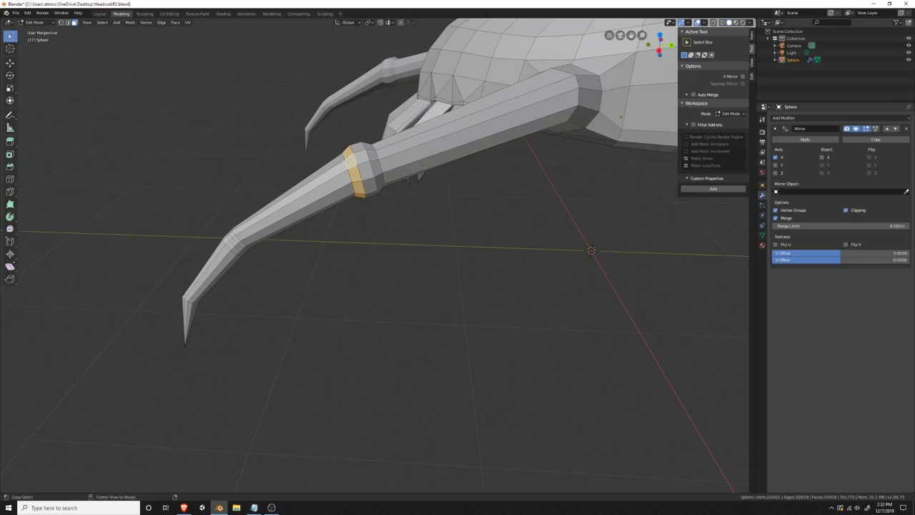
{"action": "key", "text": "s"}
{"action": "key", "text": "x"}
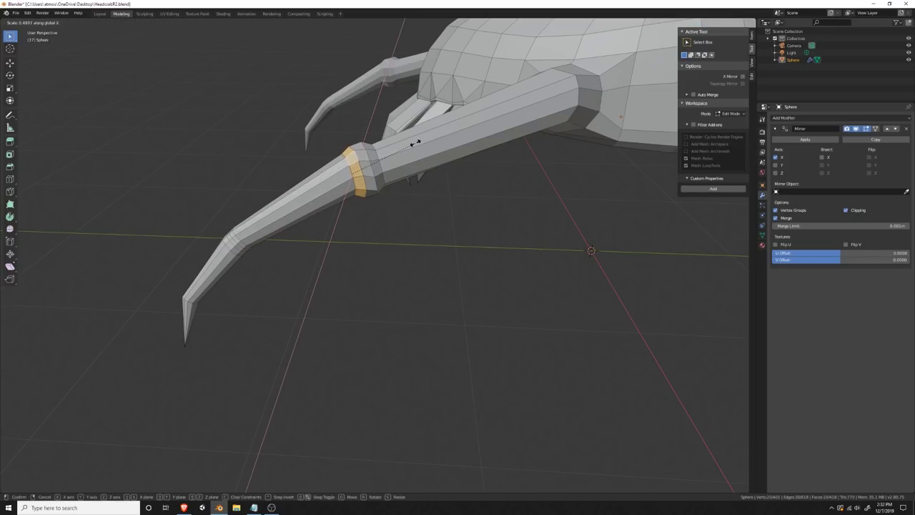
{"action": "left_click", "coordinate": [442, 148]}
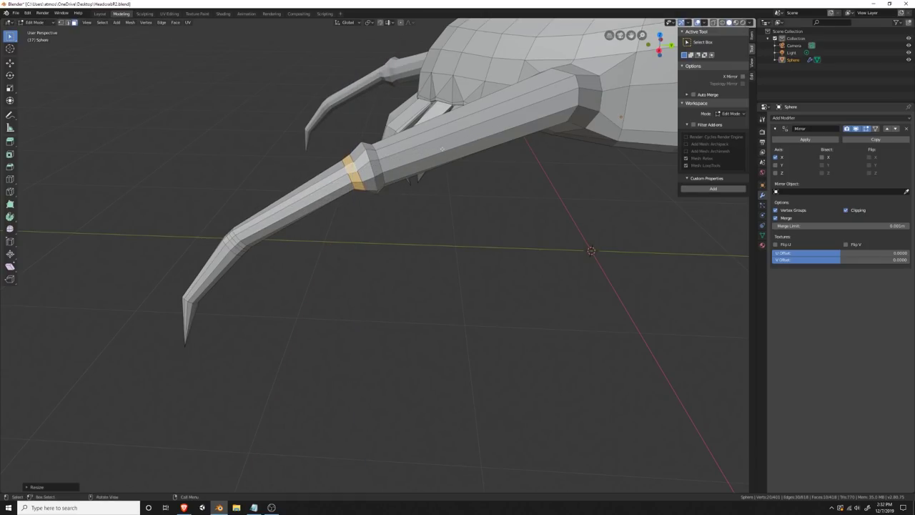
{"action": "scroll", "coordinate": [454, 181], "scroll_direction": "up", "scroll_amount": 1}
{"action": "key", "text": "g"}
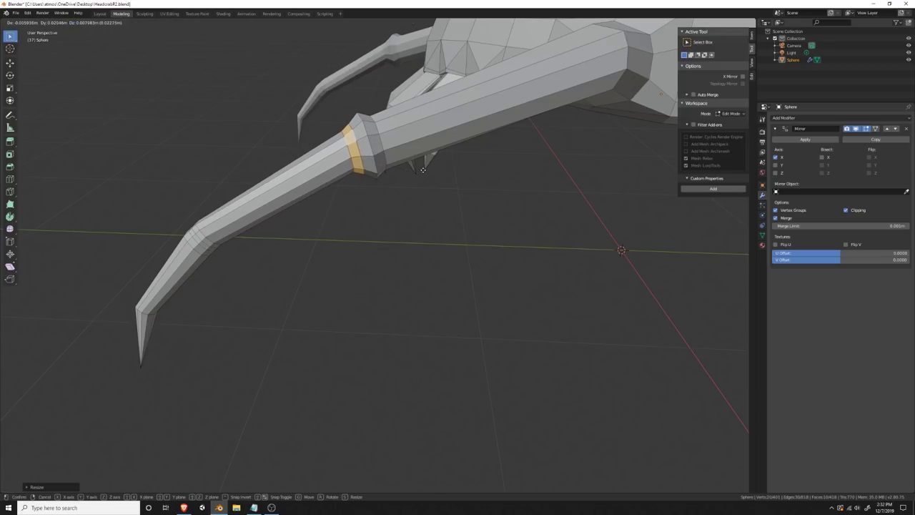
{"action": "left_click", "coordinate": [421, 171]}
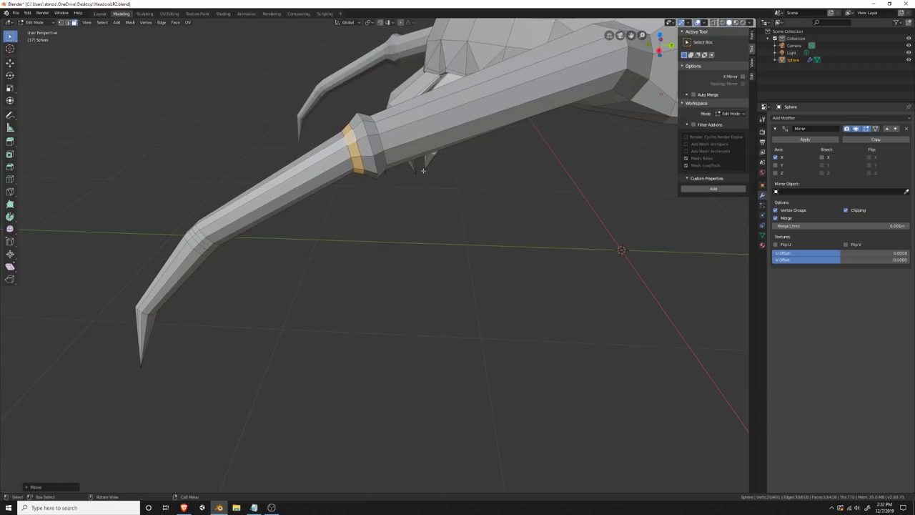
{"action": "left_click", "coordinate": [345, 156], "text": "alt"}
{"action": "left_click", "coordinate": [365, 205]}
Step: Move individual edge loops of the first leg joint to tighten the knuckle's shape
{"action": "left_click", "coordinate": [68, 22]}
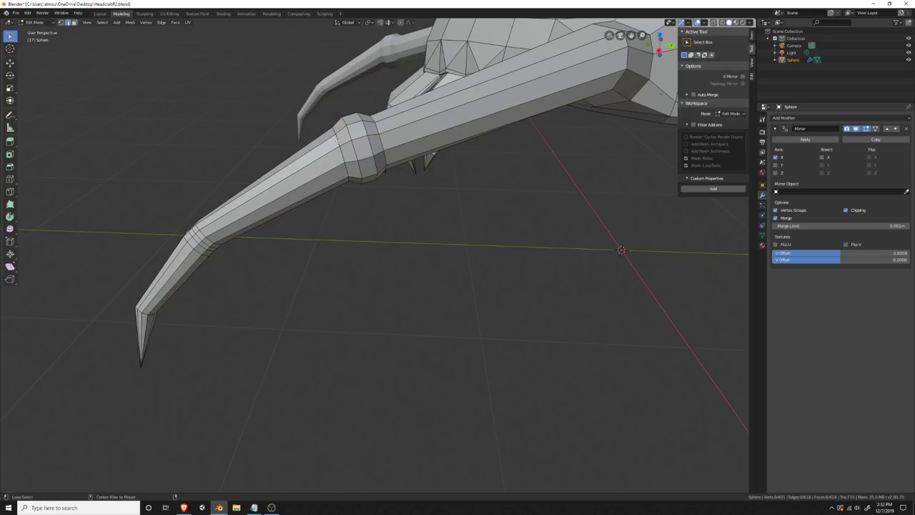
{"action": "key", "text": "g"}
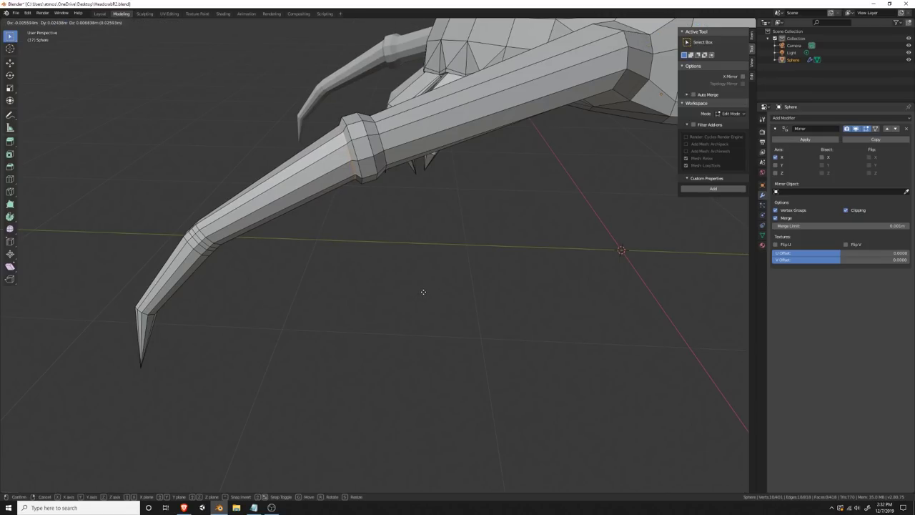
{"action": "left_click", "coordinate": [389, 157]}
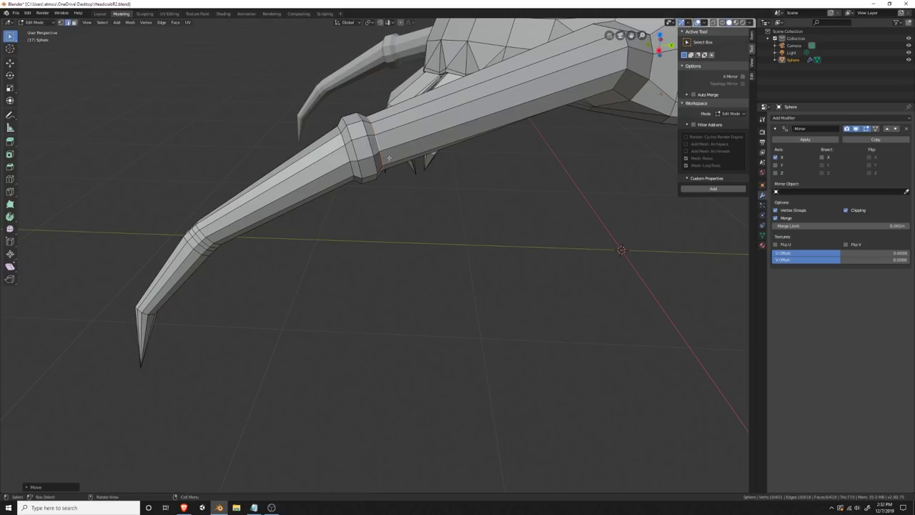
Step: Resize the body-side edge loop of the first leg joint slightly and reposition it along the leg
{"action": "middle_click_drag", "start_coordinate": [390, 157], "coordinate": [457, 100]}
{"action": "key", "text": "s"}
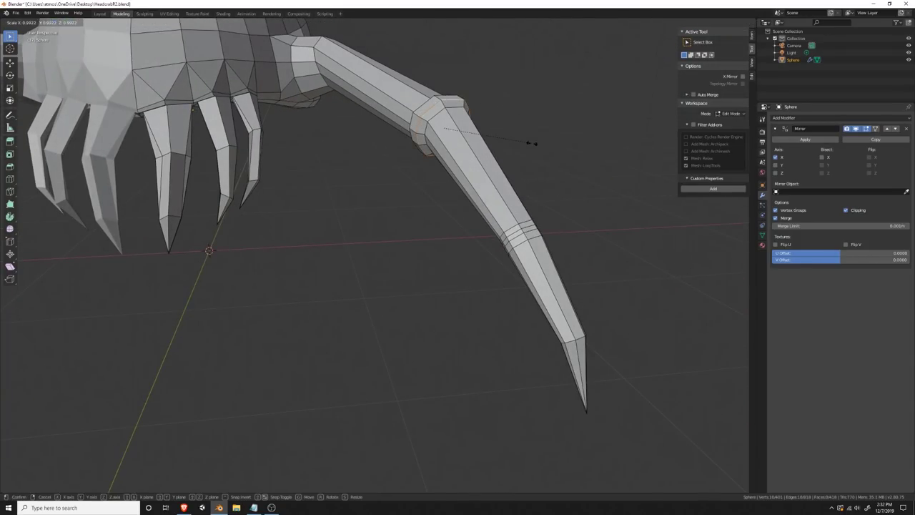
{"action": "left_click", "coordinate": [525, 142]}
{"action": "middle_click_drag", "start_coordinate": [525, 142], "coordinate": [357, 148]}
{"action": "key", "text": "g"}
{"action": "left_click", "coordinate": [373, 143]}
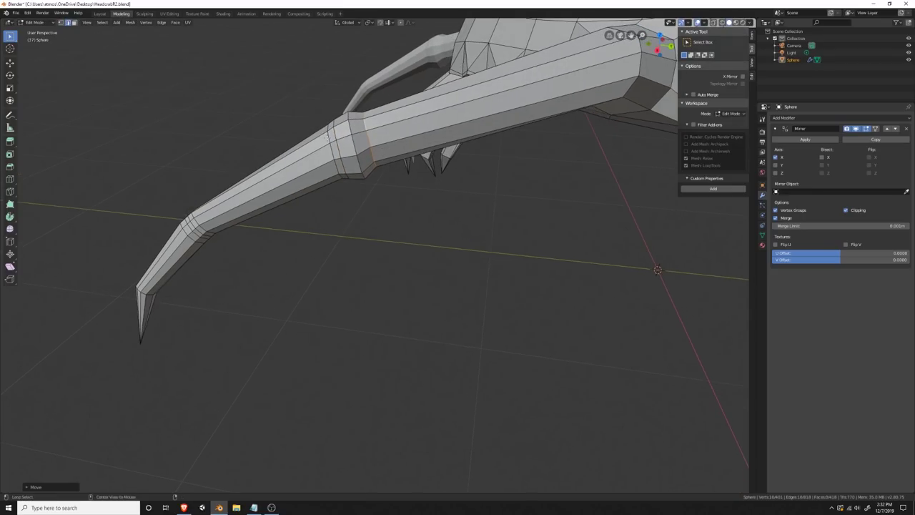
Step: Resize the tip-side edge loop of the first leg joint and move it to refine the knuckle
{"action": "left_click", "coordinate": [332, 139], "text": "alt"}
{"action": "key", "text": "g"}
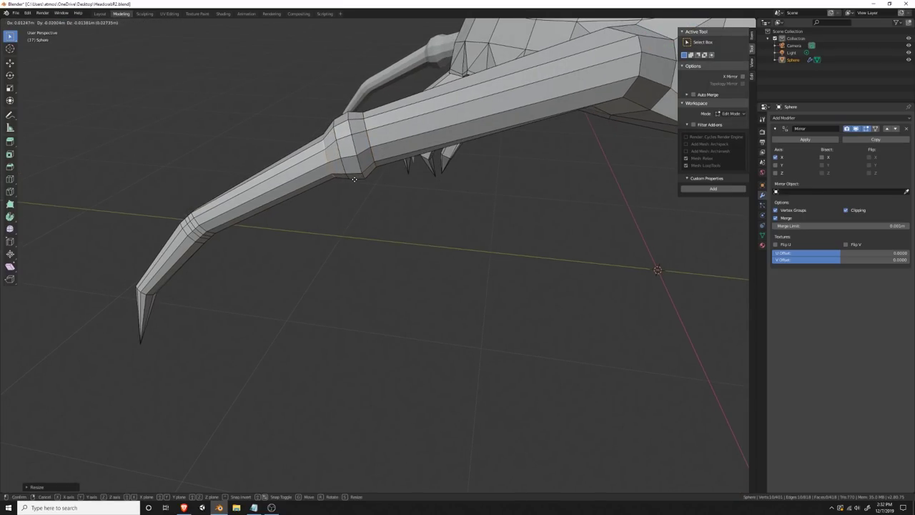
Step: Finish positioning the knee edge loop, then scale up two edge loops of the front leg's lower joint
{"action": "left_click", "coordinate": [353, 179]}
{"action": "middle_click_drag", "start_coordinate": [352, 179], "coordinate": [472, 199]}
{"action": "left_click", "coordinate": [477, 183], "text": "alt"}
{"action": "key", "text": "s"}
{"action": "left_click", "coordinate": [501, 210]}
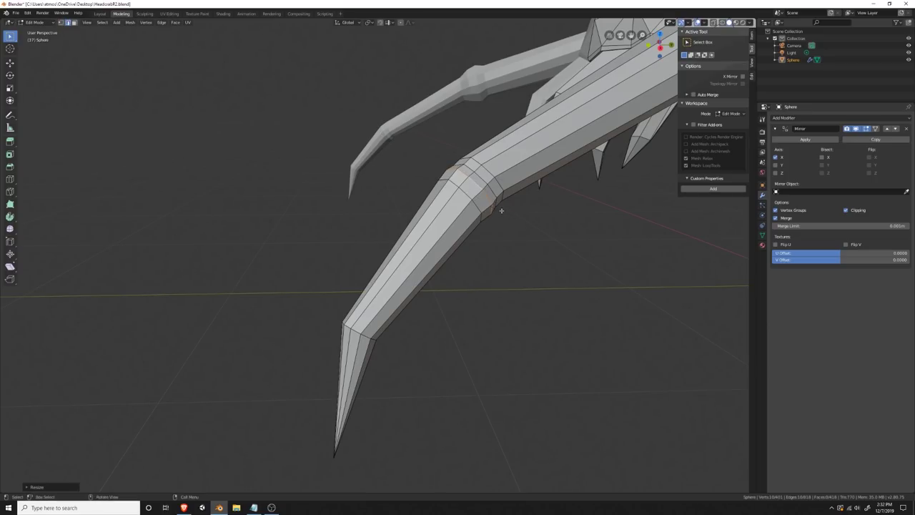
{"action": "left_click", "coordinate": [487, 183], "text": "alt"}
{"action": "key", "text": "s"}
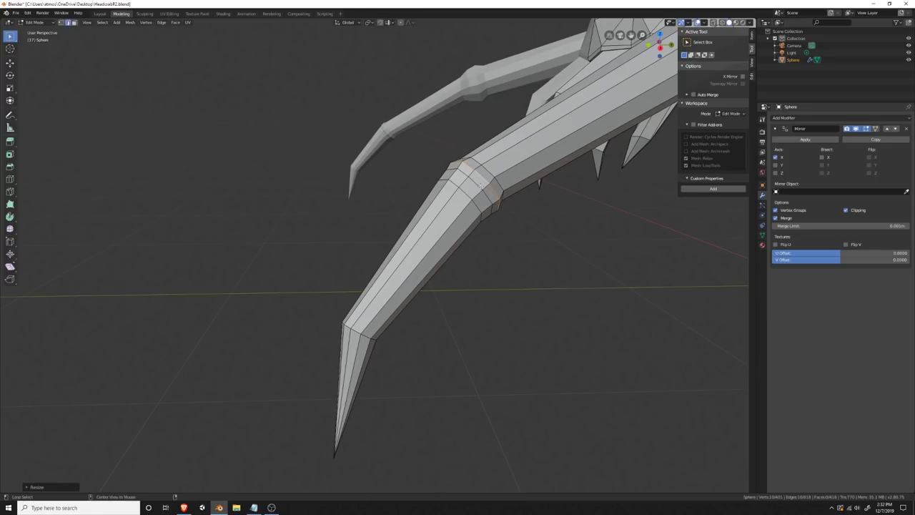
{"action": "left_click", "coordinate": [503, 207]}
Step: Scale another edge loop of the lower leg joint and shift the joint's loops to even out its shape
{"action": "left_click", "coordinate": [492, 182], "text": "alt"}
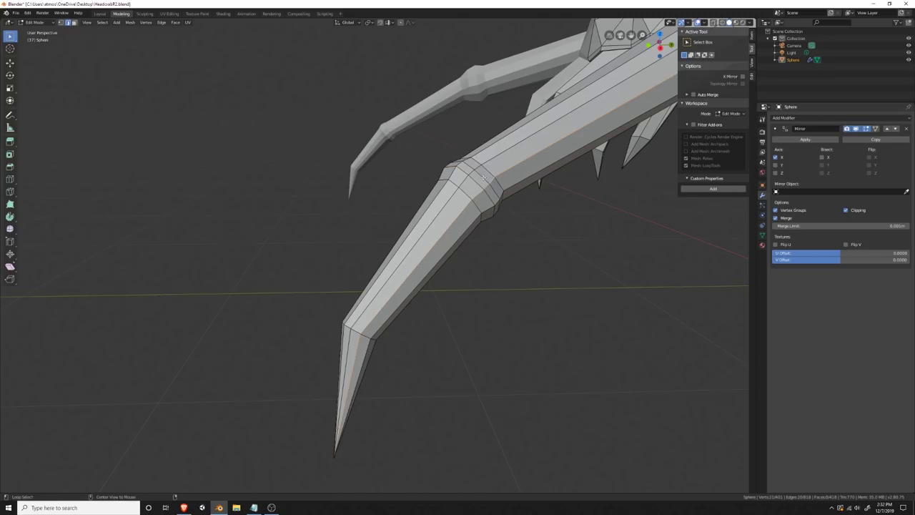
{"action": "left_click", "coordinate": [483, 178], "text": "alt"}
{"action": "key", "text": "s"}
{"action": "left_click", "coordinate": [514, 198]}
{"action": "key", "text": "g"}
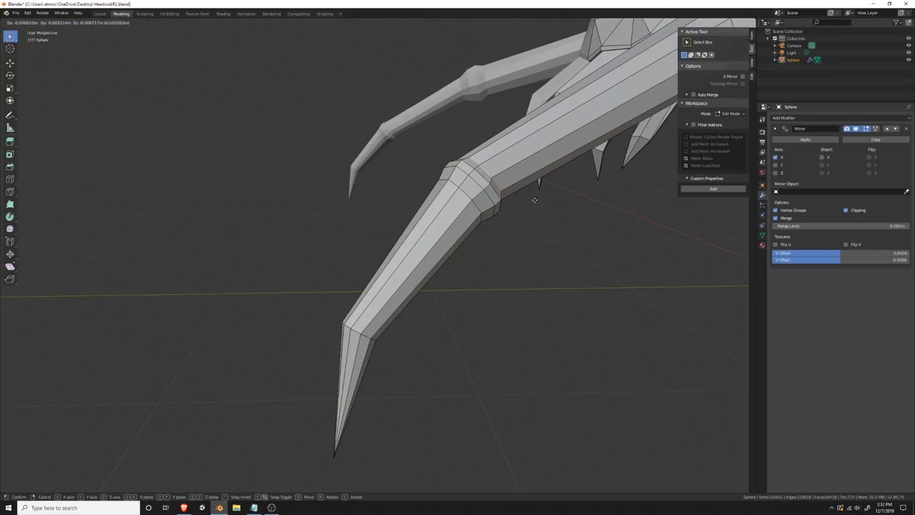
{"action": "left_click", "coordinate": [491, 207]}
{"action": "key", "text": "g"}
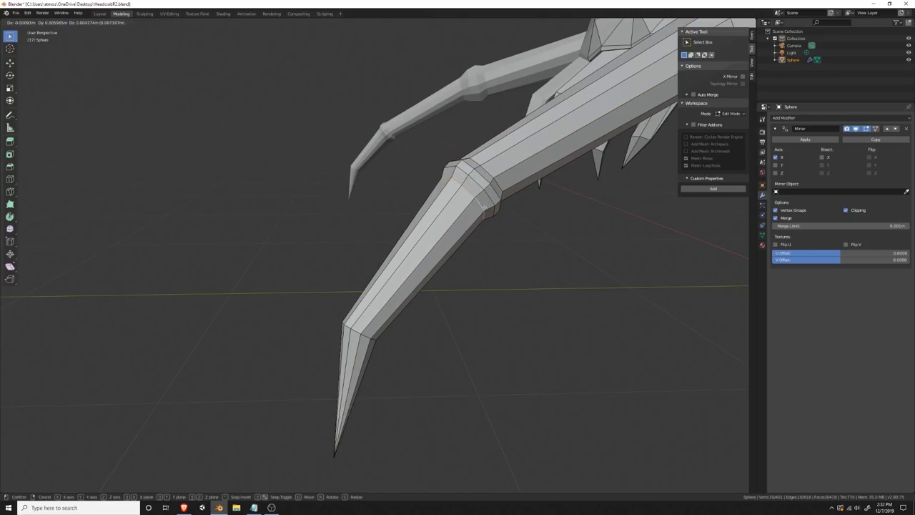
{"action": "left_click", "coordinate": [483, 207]}
Step: Scale two adjacent edge loops of the lower leg joint together by about 1.02
{"action": "left_click", "coordinate": [476, 183], "text": "alt"}
{"action": "left_click", "coordinate": [482, 175], "text": "alt+shift"}
{"action": "key", "text": "s"}
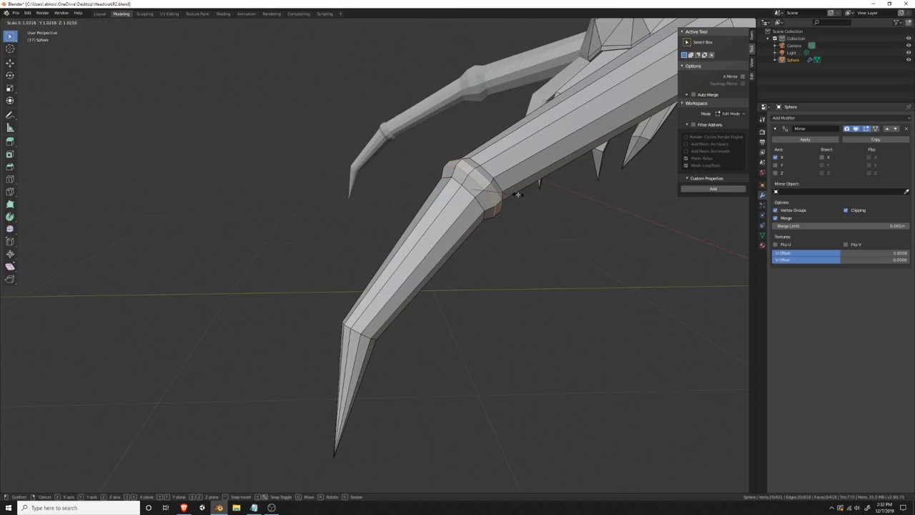
{"action": "left_click", "coordinate": [517, 194]}
{"action": "middle_click_drag", "start_coordinate": [517, 194], "coordinate": [506, 276]}
{"action": "left_click", "coordinate": [507, 276]}
Step: Select an edge loop on the lower leg joint and move it to refine the joint's bend
{"action": "scroll", "coordinate": [431, 338], "scroll_direction": "down", "scroll_amount": 5}
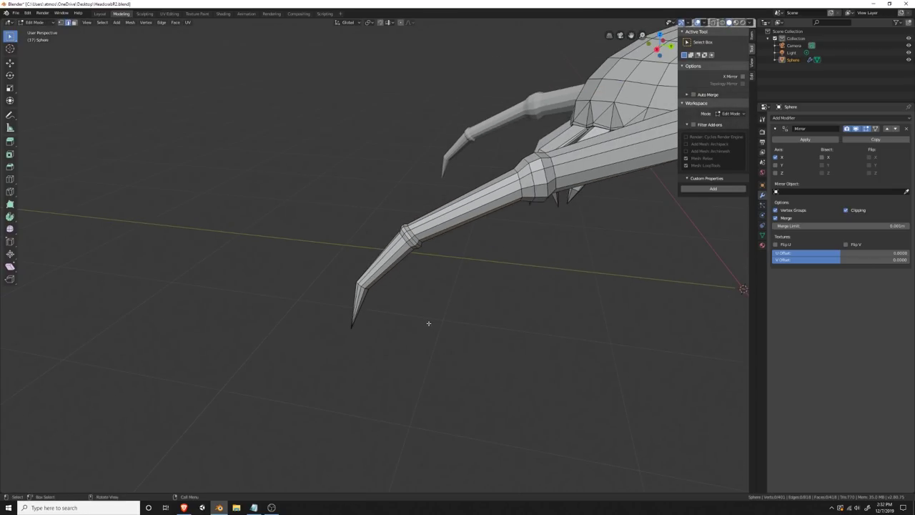
{"action": "middle_click_drag", "start_coordinate": [429, 322], "coordinate": [509, 324]}
{"action": "middle_click_drag", "start_coordinate": [405, 208], "coordinate": [314, 236]}
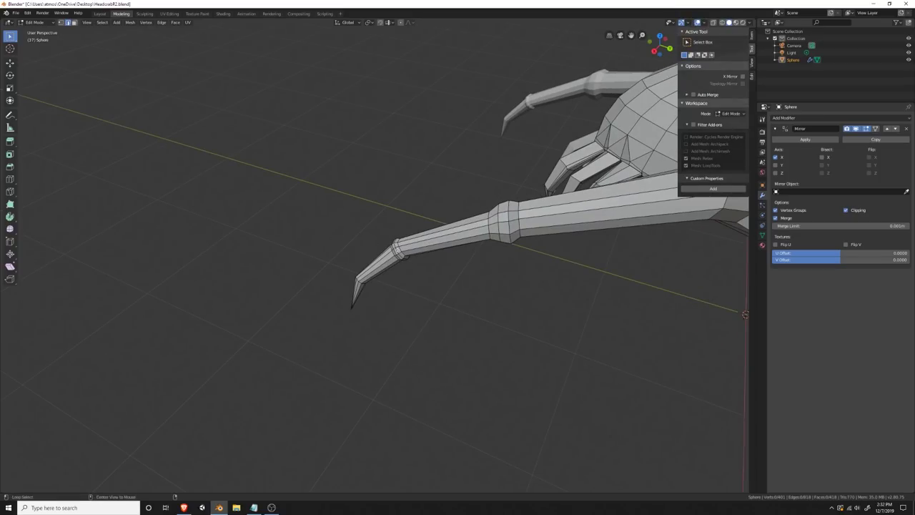
{"action": "left_click", "coordinate": [401, 247], "text": "alt"}
{"action": "left_click", "coordinate": [404, 250], "text": "alt"}
{"action": "left_click", "coordinate": [400, 252], "text": "alt"}
{"action": "middle_click_drag", "start_coordinate": [400, 252], "coordinate": [450, 259]}
{"action": "key", "text": "g"}
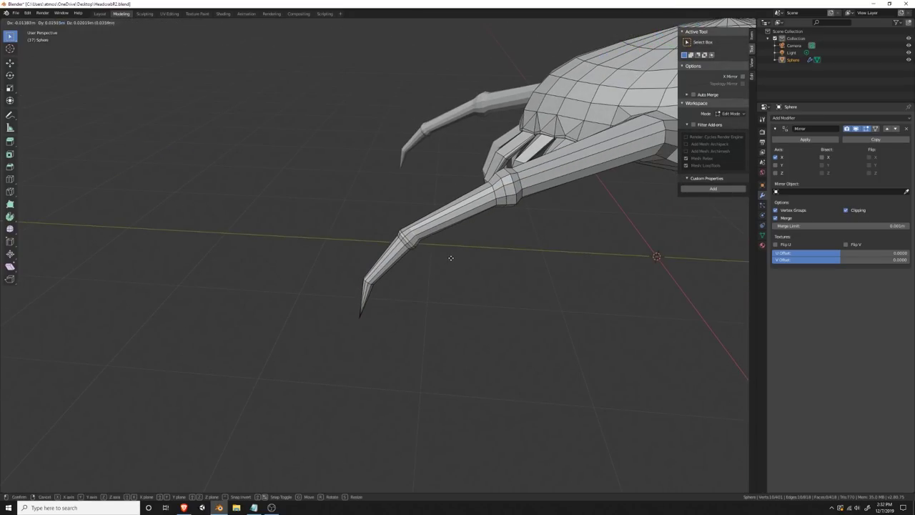
{"action": "left_click", "coordinate": [447, 260]}
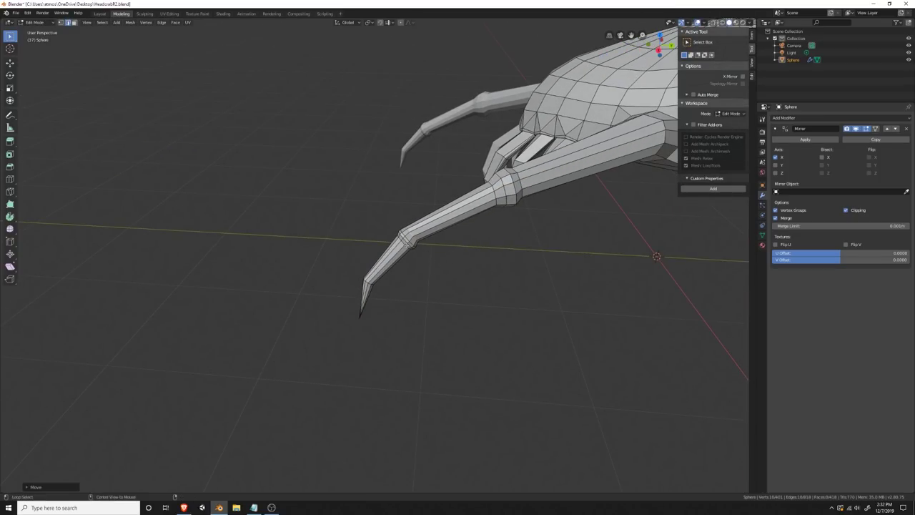
Step: Reposition another part of the lower leg joint to smooth its profile
{"action": "left_click", "coordinate": [411, 247]}
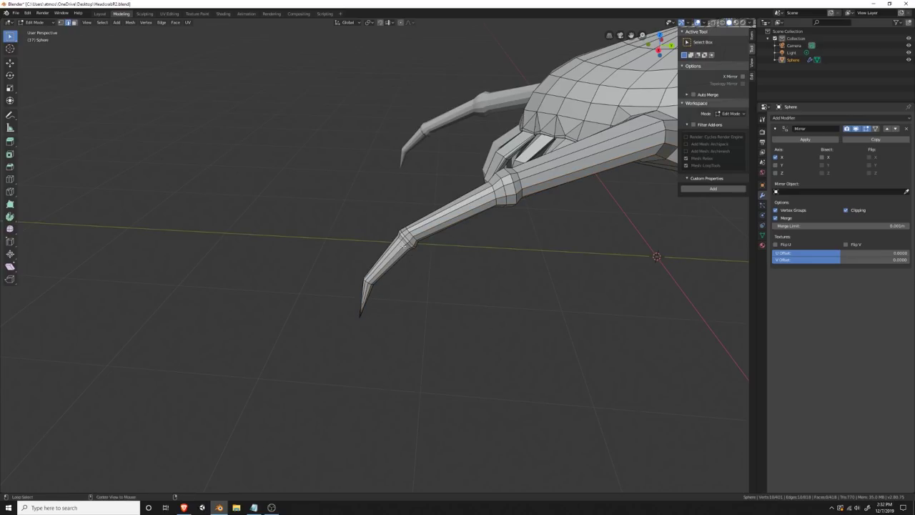
{"action": "key", "text": "g"}
{"action": "left_click", "coordinate": [429, 274]}
{"action": "middle_click_drag", "start_coordinate": [429, 274], "coordinate": [225, 305]}
{"action": "middle_click_drag", "start_coordinate": [283, 183], "coordinate": [328, 364], "text": "shift"}
{"action": "middle_click_drag", "start_coordinate": [268, 260], "coordinate": [336, 229]}
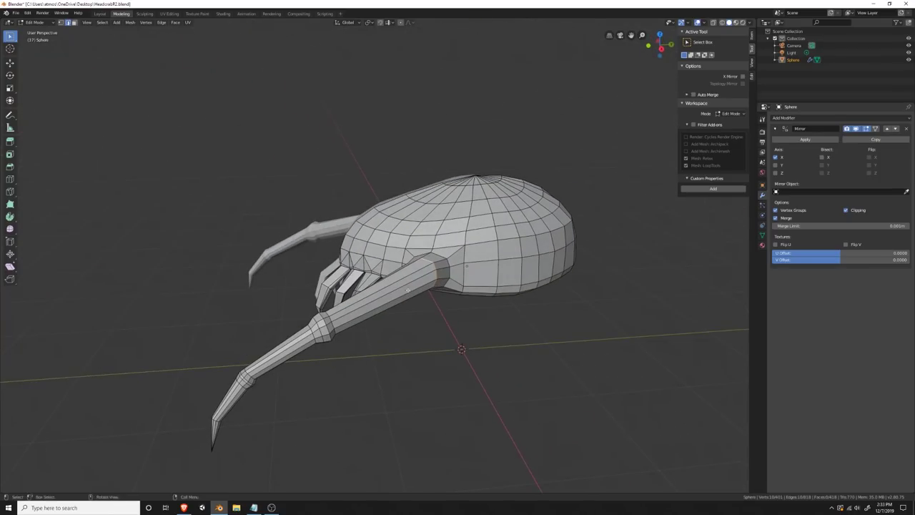
{"action": "key", "text": "s"}
{"action": "left_click", "coordinate": [437, 291]}
{"action": "key", "text": "ctrl+z"}
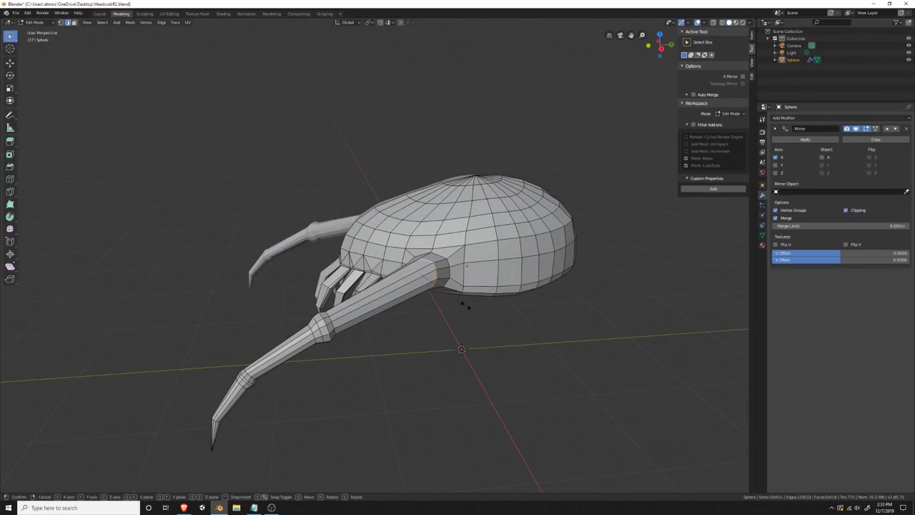
Step: Scale the edge loop at the shoulder bend where the front leg leaves the body
{"action": "key", "text": "s"}
{"action": "left_click", "coordinate": [472, 311]}
{"action": "middle_click_drag", "start_coordinate": [473, 311], "coordinate": [579, 316]}
{"action": "middle_click_drag", "start_coordinate": [350, 293], "coordinate": [315, 258]}
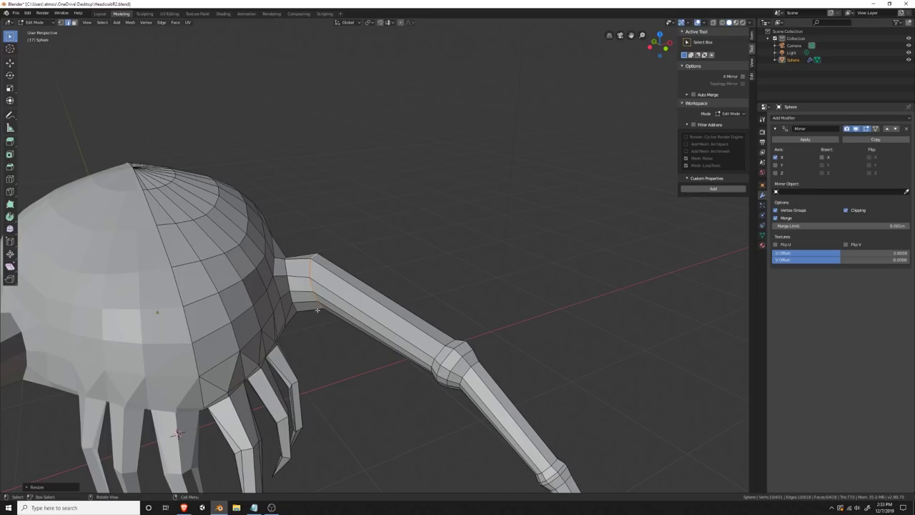
Step: Add three edge loops around the front leg's shoulder bend, on both the body side and the upper-leg side
{"action": "key", "text": "ctrl+r"}
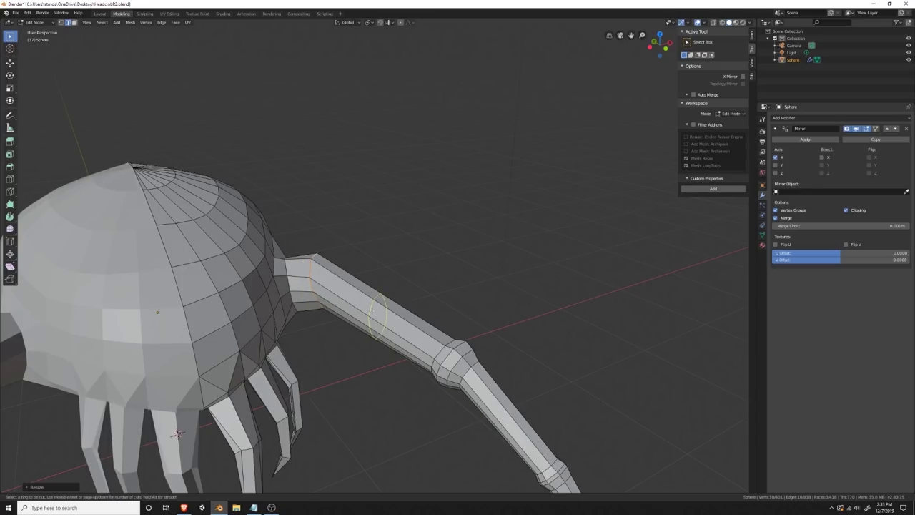
{"action": "left_click", "coordinate": [371, 311]}
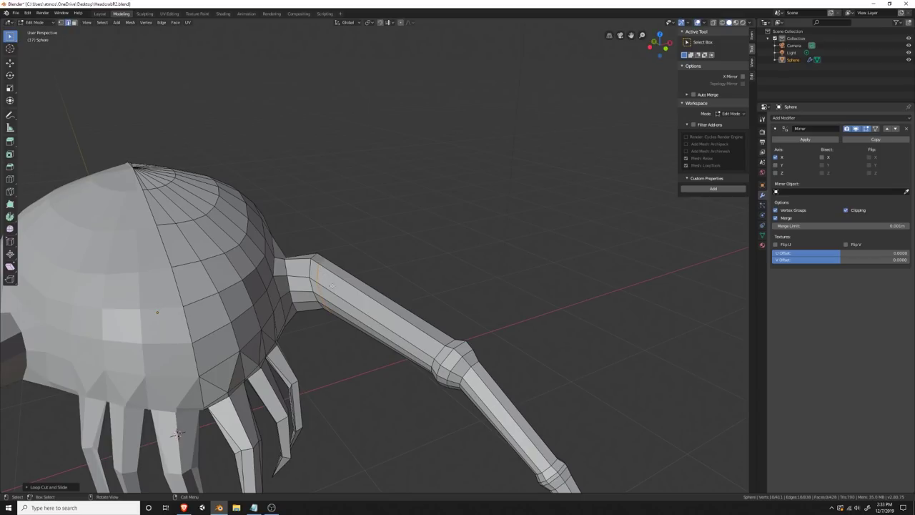
{"action": "left_click", "coordinate": [296, 270]}
{"action": "left_click", "coordinate": [301, 268]}
{"action": "key", "text": "g"}
{"action": "key", "text": "g"}
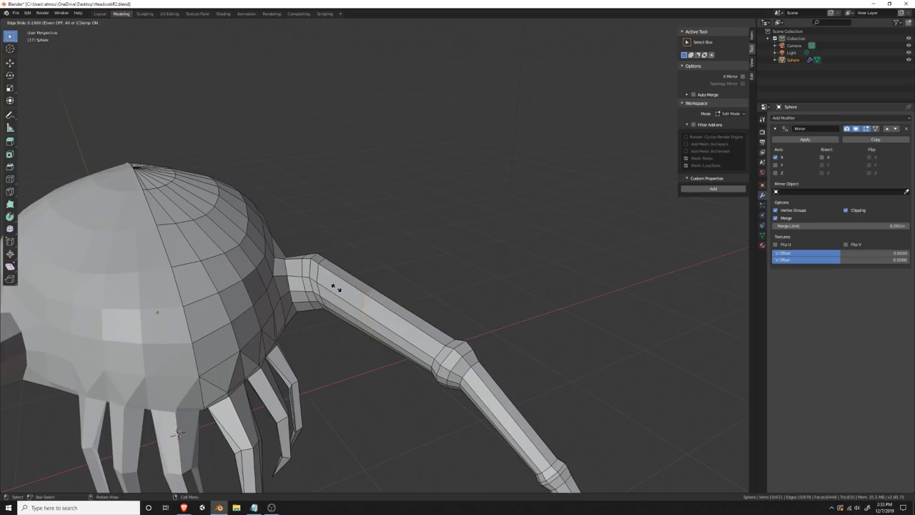
{"action": "left_click", "coordinate": [304, 258]}
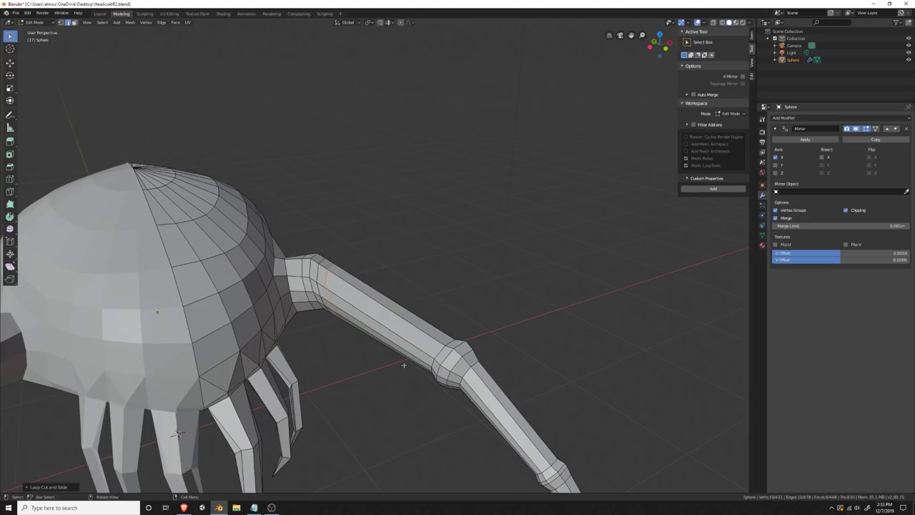
Step: Rotate the outermost edge loop of the shoulder bend and move it slightly outward along the leg
{"action": "middle_click_drag", "start_coordinate": [304, 258], "coordinate": [350, 335]}
{"action": "left_click", "coordinate": [306, 299], "text": "alt+shift"}
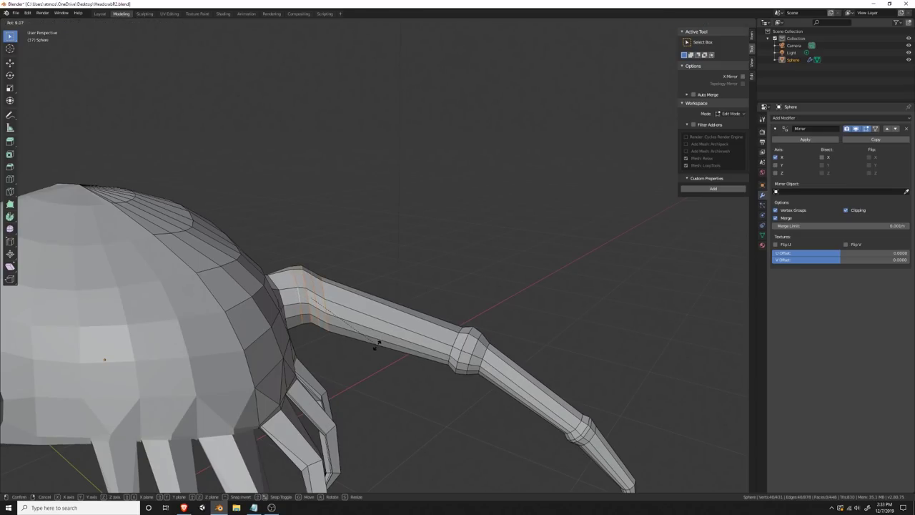
{"action": "left_click", "coordinate": [321, 286], "text": "alt"}
{"action": "left_click", "coordinate": [323, 291], "text": "alt"}
{"action": "key", "text": "r"}
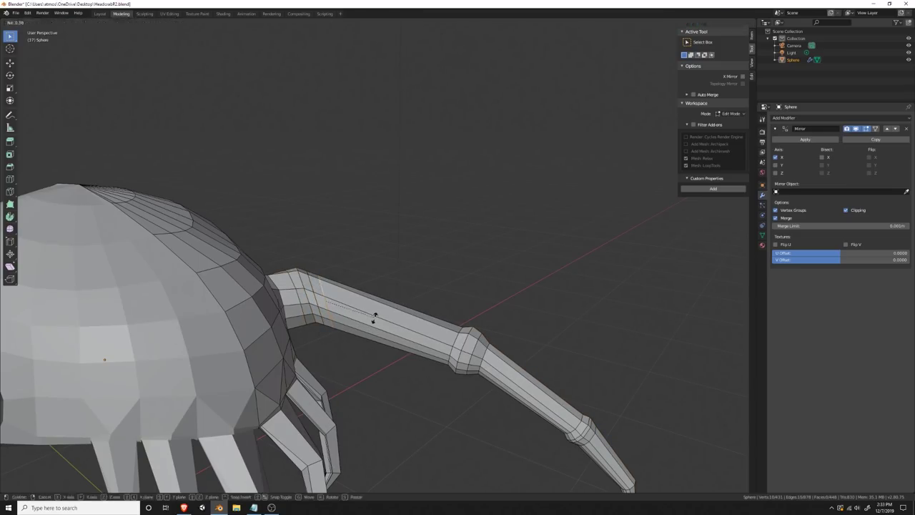
{"action": "left_click", "coordinate": [371, 320]}
{"action": "key", "text": "g"}
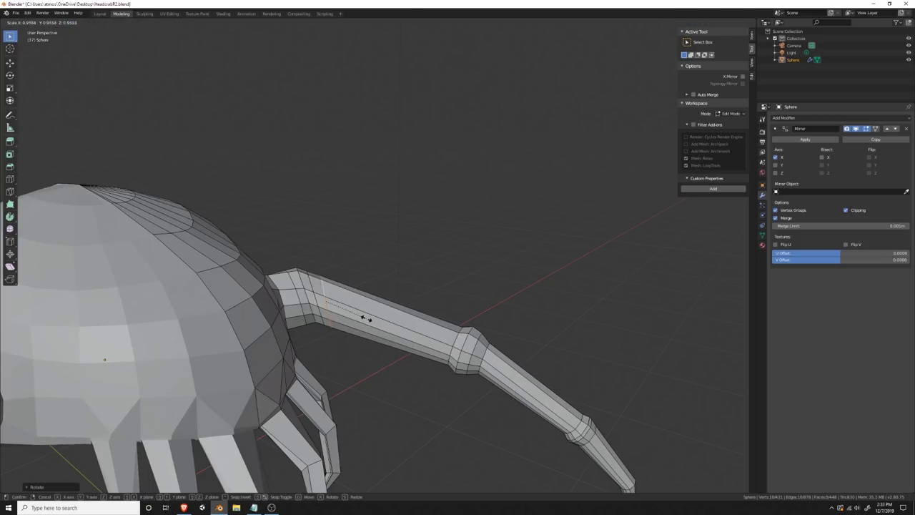
{"action": "left_click", "coordinate": [370, 319]}
Step: Scale and reposition the edge loop just inside the outermost loop of the shoulder bend
{"action": "key", "text": "s"}
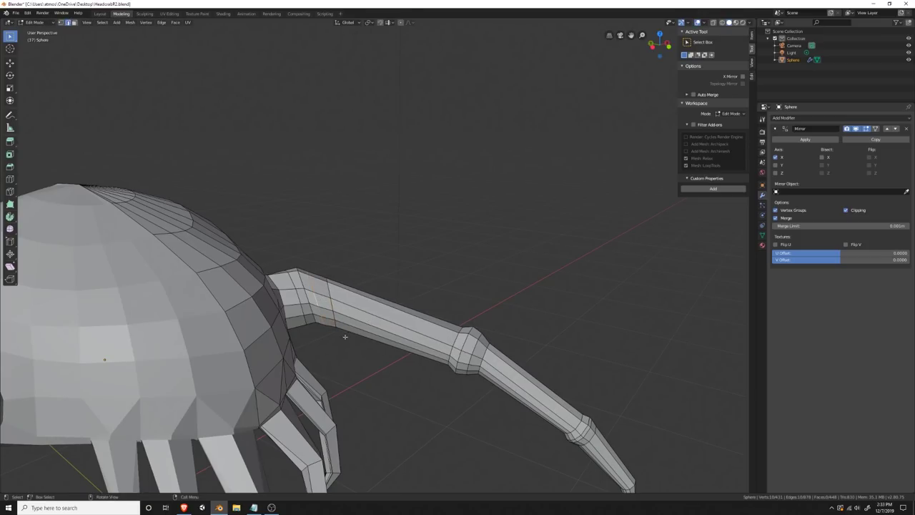
{"action": "left_click", "coordinate": [336, 335]}
{"action": "key", "text": "g"}
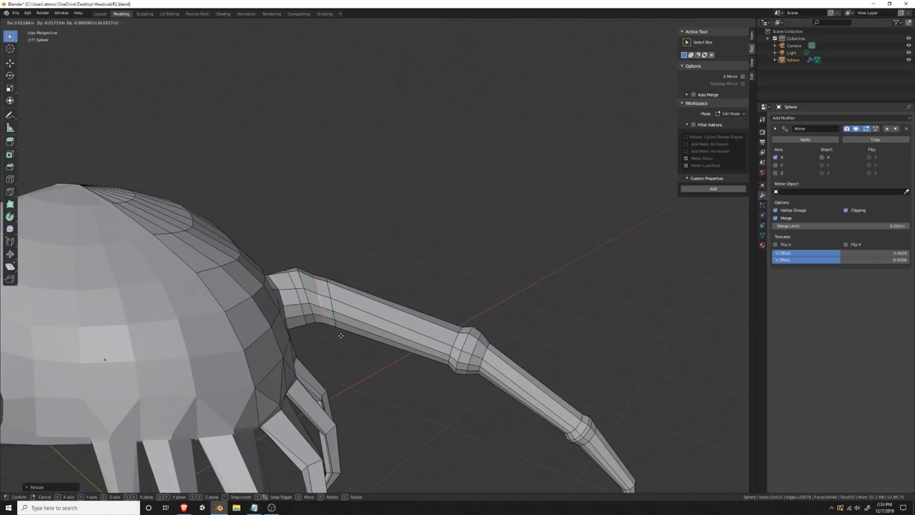
{"action": "left_click", "coordinate": [340, 334]}
Step: Scale an edge loop at the shoulder bend to shape the joint's bulge
{"action": "mouse_move", "coordinate": [450, 334]}
{"action": "middle_mouse_down"}
{"action": "mouse_move", "coordinate": [239, 329]}
{"action": "mouse_move", "coordinate": [471, 311]}
{"action": "mouse_move", "coordinate": [449, 316]}
{"action": "middle_mouse_up"}
{"action": "left_click", "coordinate": [488, 304], "text": "alt"}
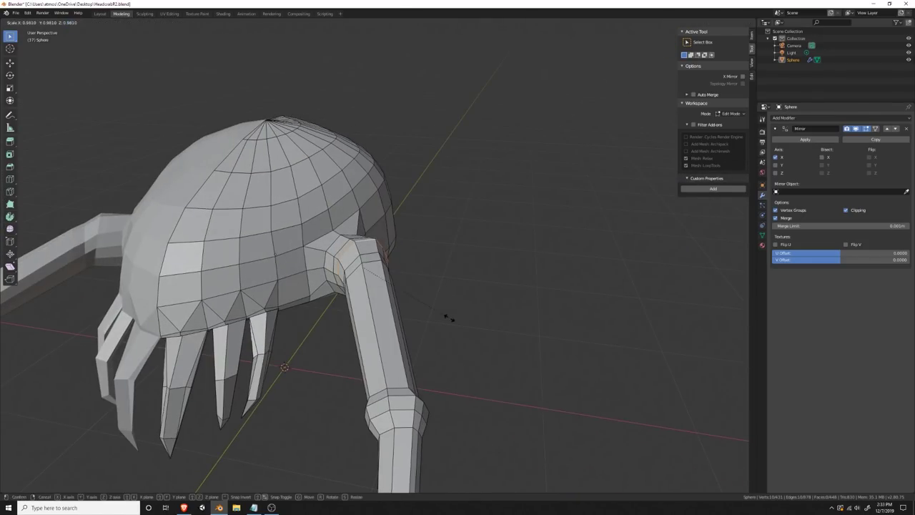
{"action": "key", "text": "s"}
{"action": "left_click", "coordinate": [460, 323]}
Step: Scale and move the shoulder joint's body-side edge loop to taper the joint towards the body
{"action": "scroll", "coordinate": [482, 317], "scroll_direction": "up", "scroll_amount": 4}
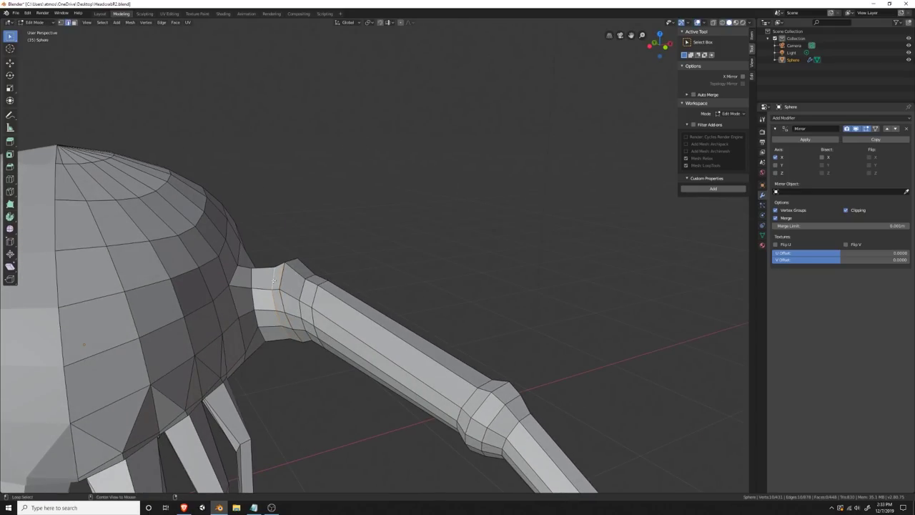
{"action": "key", "text": "s"}
{"action": "left_click", "coordinate": [319, 348]}
{"action": "key", "text": "g"}
{"action": "left_click", "coordinate": [314, 347]}
Step: Scale the shoulder joint's edge loop on the upper-leg side to blend the bulge into the leg
{"action": "middle_click_drag", "start_coordinate": [314, 347], "coordinate": [483, 312]}
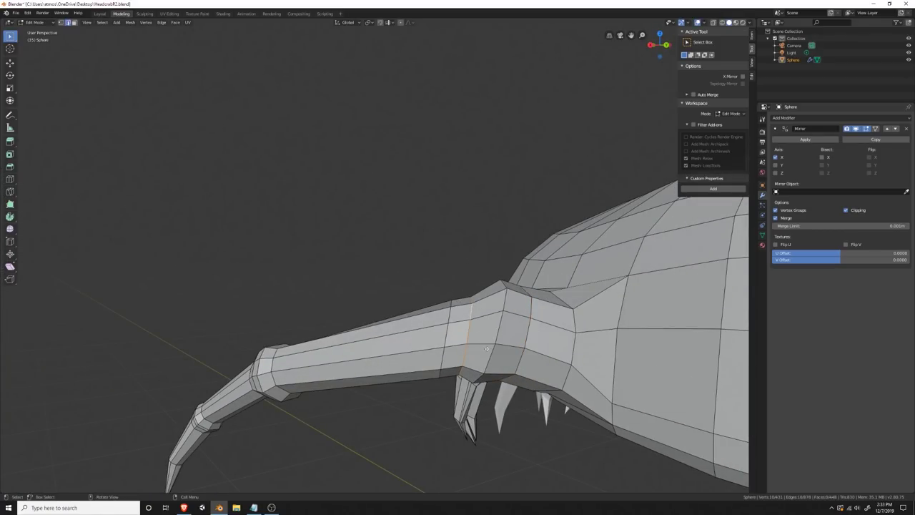
{"action": "key", "text": "s"}
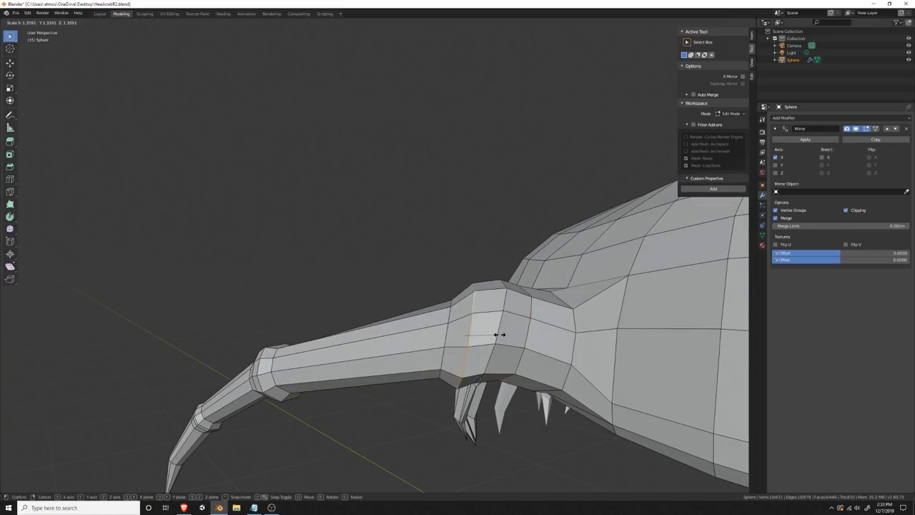
{"action": "left_click", "coordinate": [492, 338]}
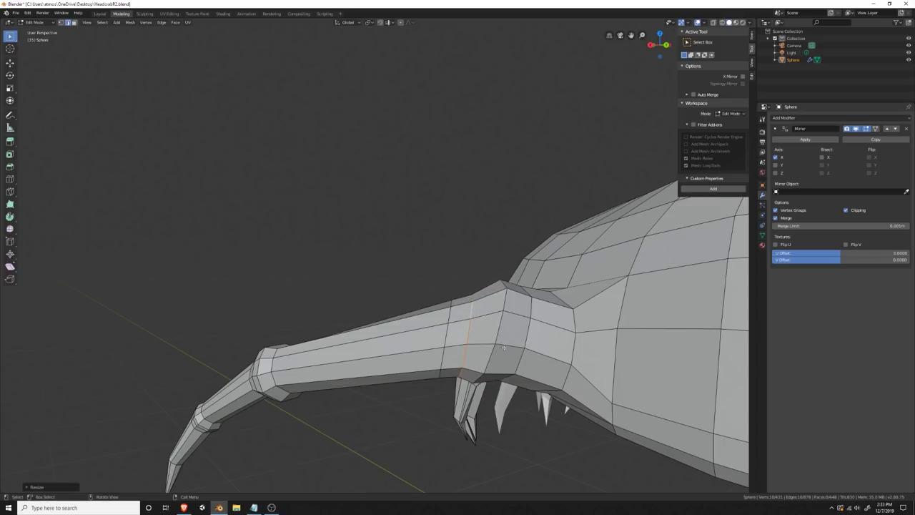
Step: Scale and move the edge loop at the base of the front leg, beside the body
{"action": "middle_click_drag", "start_coordinate": [492, 338], "coordinate": [667, 394]}
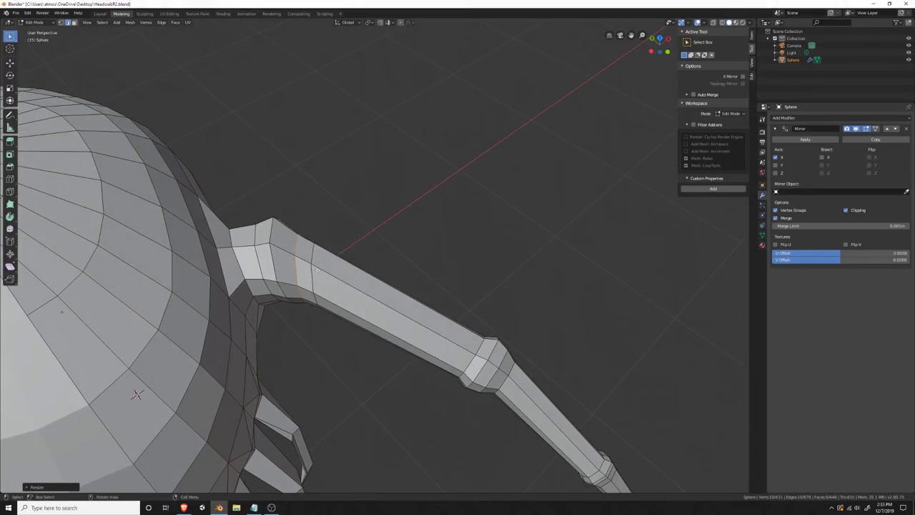
{"action": "scroll", "coordinate": [317, 269], "scroll_direction": "down", "scroll_amount": 1}
{"action": "left_click", "coordinate": [261, 261], "text": "alt"}
{"action": "middle_click_drag", "start_coordinate": [708, 436], "coordinate": [653, 367]}
{"action": "key", "text": "s"}
{"action": "left_click", "coordinate": [583, 374]}
{"action": "key", "text": "g"}
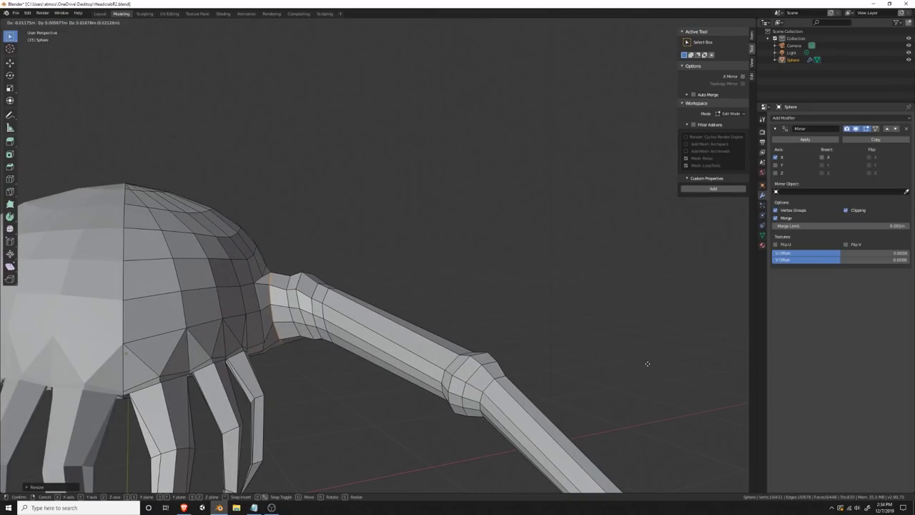
{"action": "left_click", "coordinate": [651, 363]}
Step: Rotate the edge loop at the base of the leg to align it with the body
{"action": "middle_click_drag", "start_coordinate": [354, 303], "coordinate": [267, 343]}
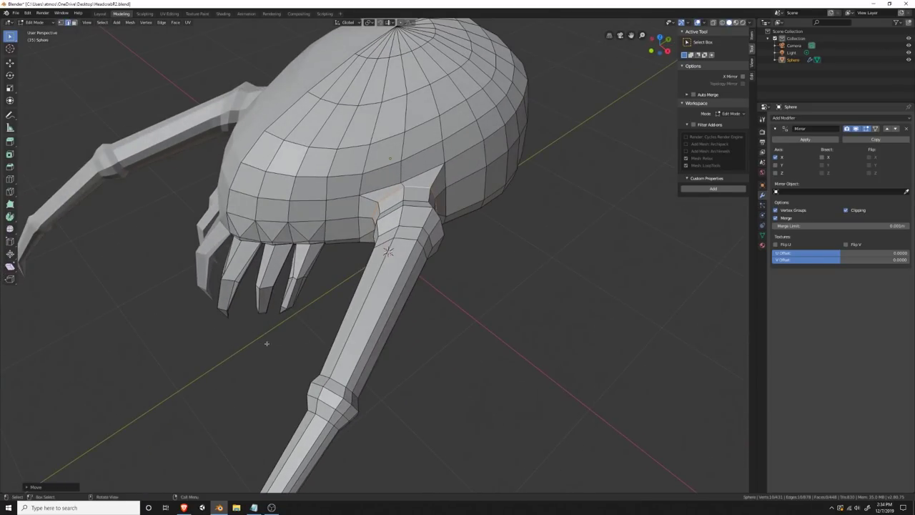
{"action": "key", "text": "r"}
{"action": "left_click", "coordinate": [528, 282]}
Step: Switch to vertex selection and move individual vertices where the front leg joins the body
{"action": "middle_click_drag", "start_coordinate": [527, 281], "coordinate": [545, 246]}
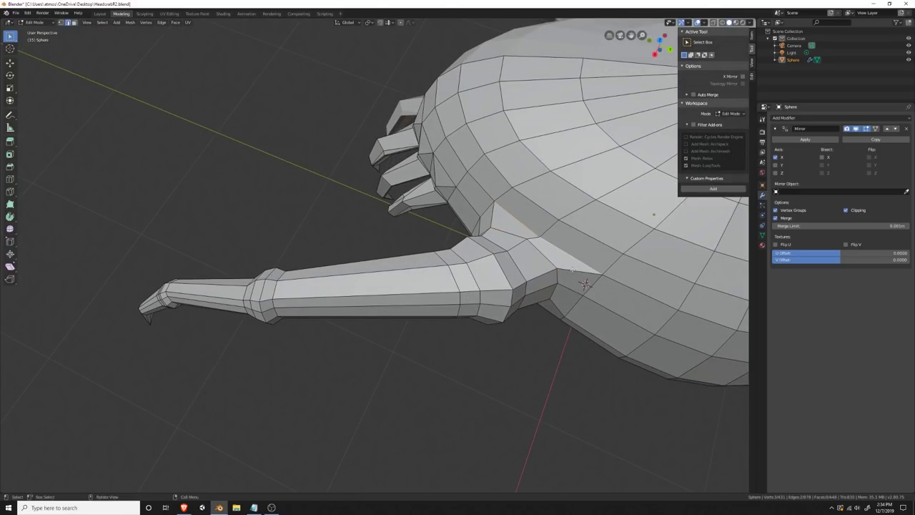
{"action": "left_click", "coordinate": [62, 22]}
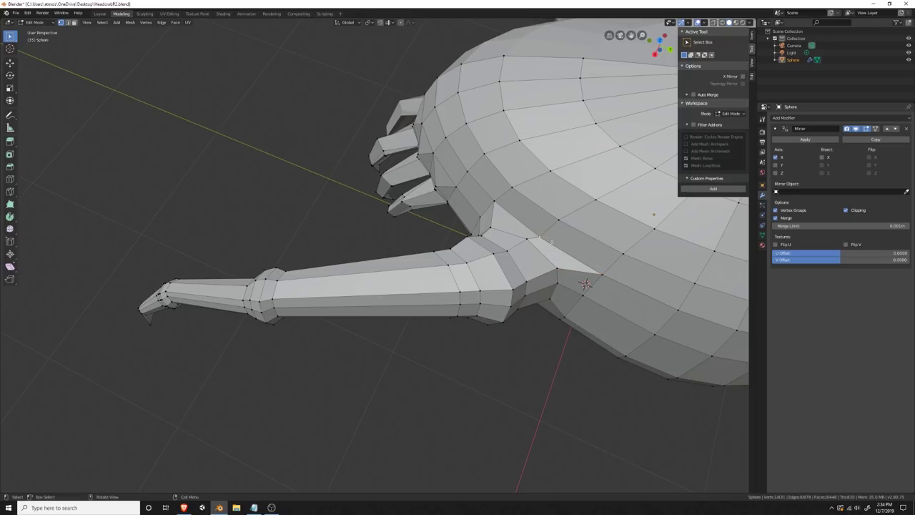
{"action": "key", "text": "g"}
{"action": "left_click", "coordinate": [548, 241]}
{"action": "middle_click_drag", "start_coordinate": [690, 411], "coordinate": [543, 319]}
{"action": "key", "text": "g"}
{"action": "left_click", "coordinate": [559, 333]}
{"action": "scroll", "coordinate": [475, 322], "scroll_direction": "down", "scroll_amount": 4}
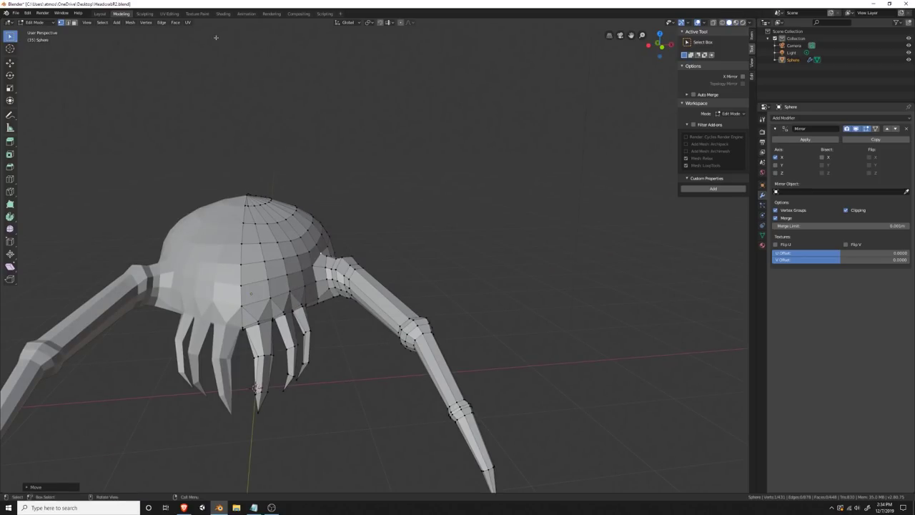
Step: Switch to the Layout workspace and view the whole creature model in Object Mode with nothing selected
{"action": "left_click", "coordinate": [100, 14]}
{"action": "middle_click_drag", "start_coordinate": [147, 46], "coordinate": [381, 152]}
{"action": "right_click", "coordinate": [380, 152]}
{"action": "left_click", "coordinate": [380, 152]}
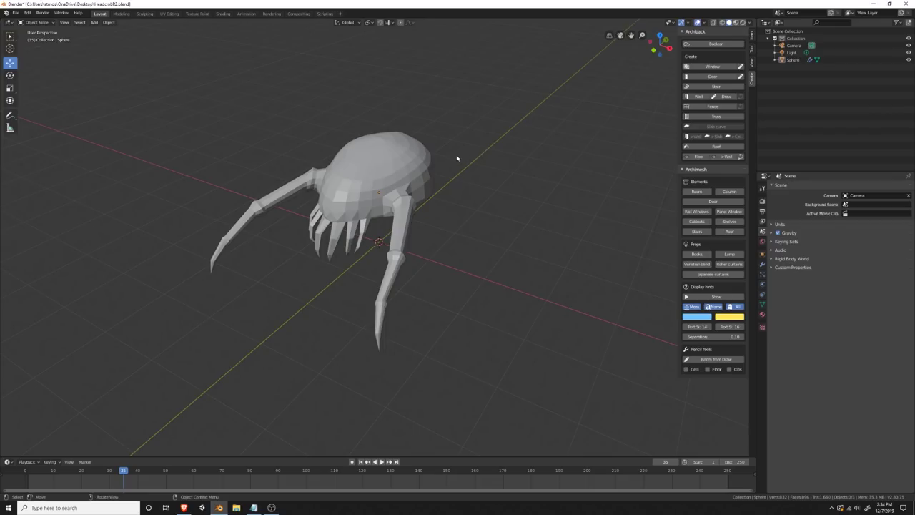
Step: Shade the whole headcrab mesh smooth, deselect it, and check the smoothed body and legs from several sides
{"action": "middle_click_drag", "start_coordinate": [423, 173], "coordinate": [386, 159]}
{"action": "right_click", "coordinate": [386, 159]}
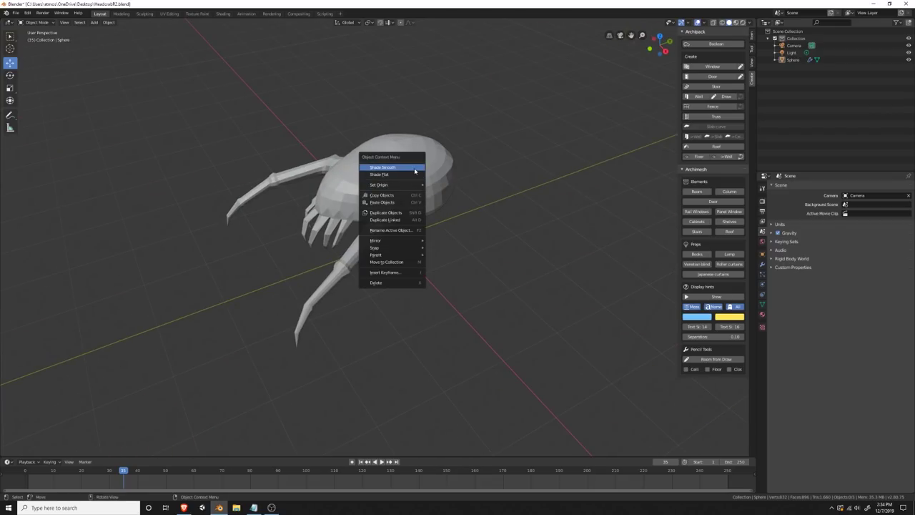
{"action": "left_click", "coordinate": [432, 218]}
{"action": "right_click", "coordinate": [407, 190]}
{"action": "left_click", "coordinate": [407, 190]}
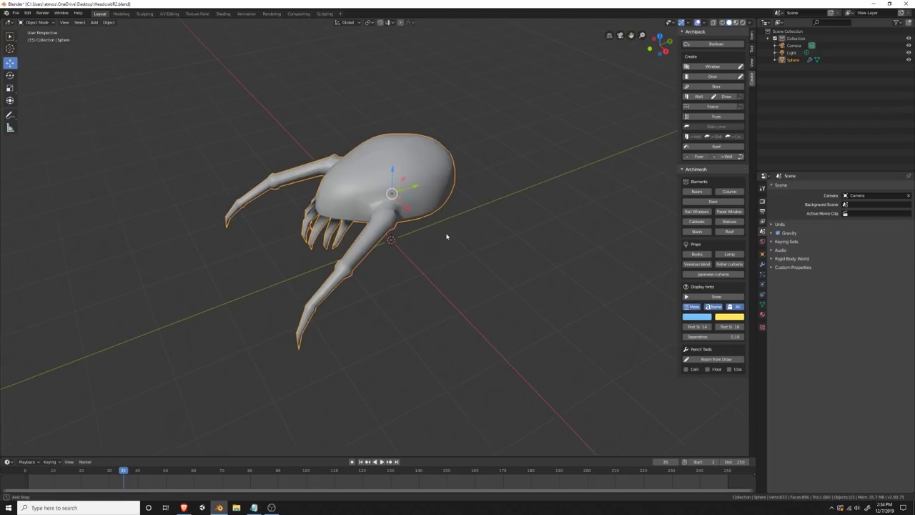
{"action": "middle_click_drag", "start_coordinate": [448, 236], "coordinate": [509, 216]}
{"action": "left_click", "coordinate": [509, 216]}
{"action": "scroll", "coordinate": [411, 233], "scroll_direction": "up", "scroll_amount": 4}
{"action": "middle_click_drag", "start_coordinate": [408, 233], "coordinate": [372, 191]}
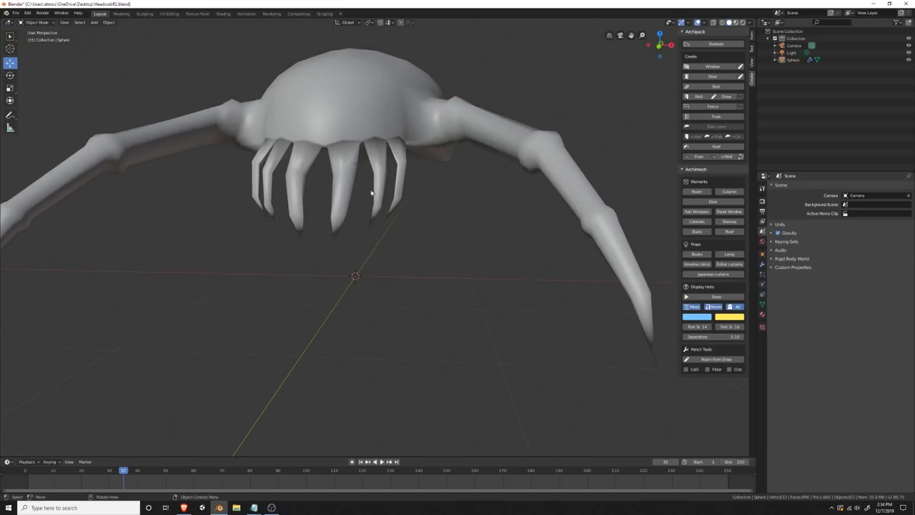
{"action": "middle_click_drag", "start_coordinate": [284, 154], "coordinate": [275, 175]}
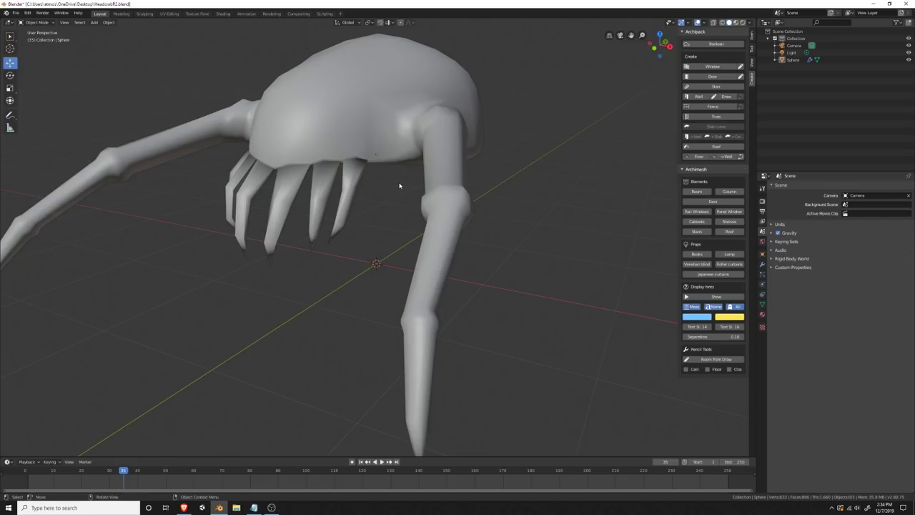
{"action": "middle_click_drag", "start_coordinate": [399, 186], "coordinate": [343, 161]}
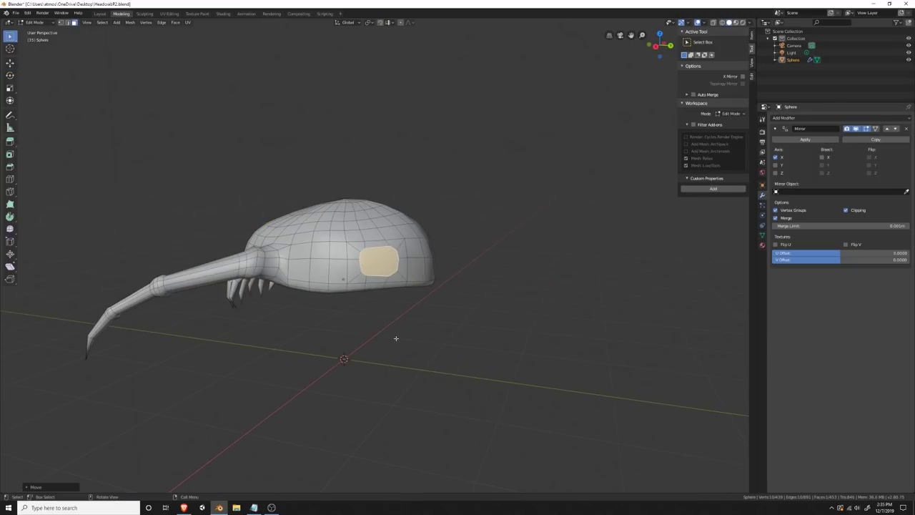
Step: Switch to the browser, examine the rear legs in the headcrab reference images, and return to Blender
{"action": "key", "text": "alt+Tab"}
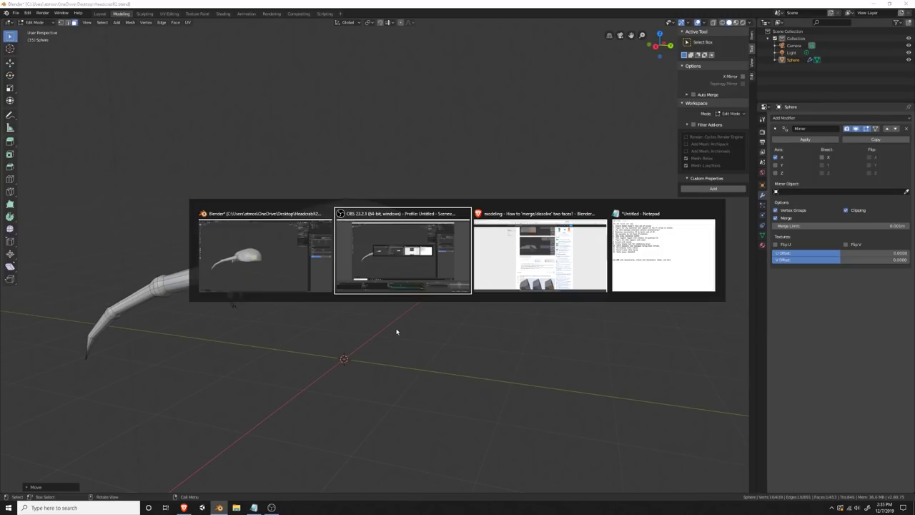
{"action": "left_click", "coordinate": [556, 260]}
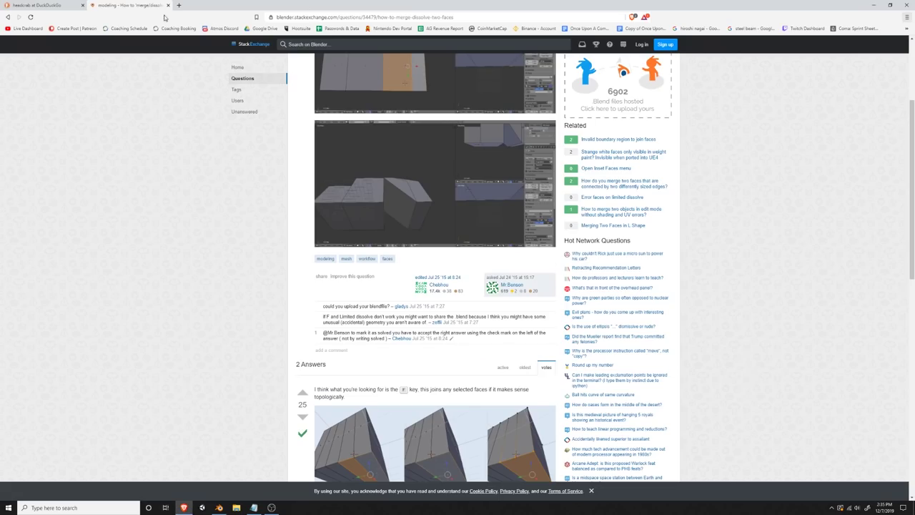
{"action": "left_click", "coordinate": [43, 5]}
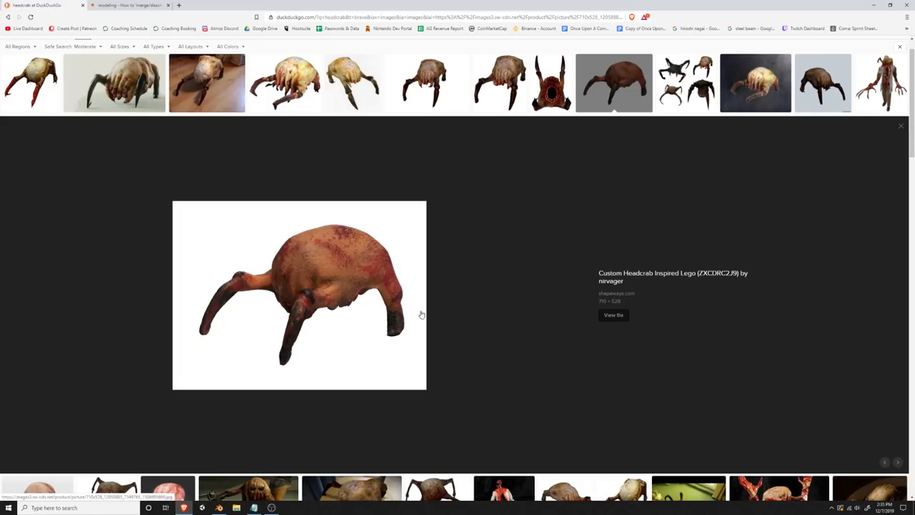
{"action": "left_click", "coordinate": [146, 107]}
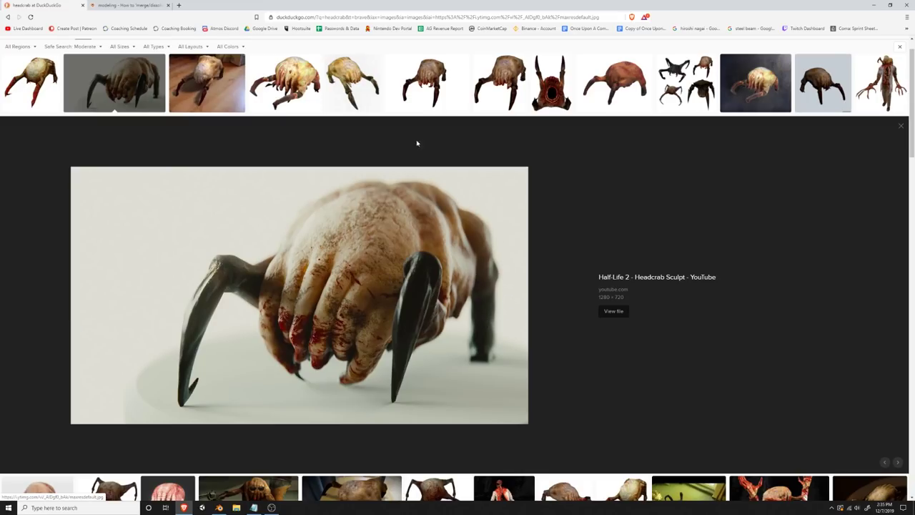
{"action": "left_click", "coordinate": [646, 98]}
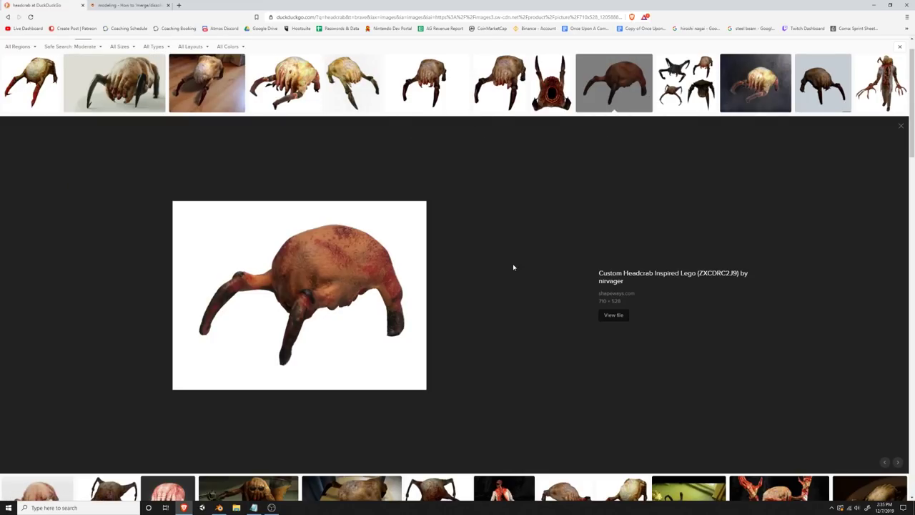
{"action": "key", "text": "alt+Tab"}
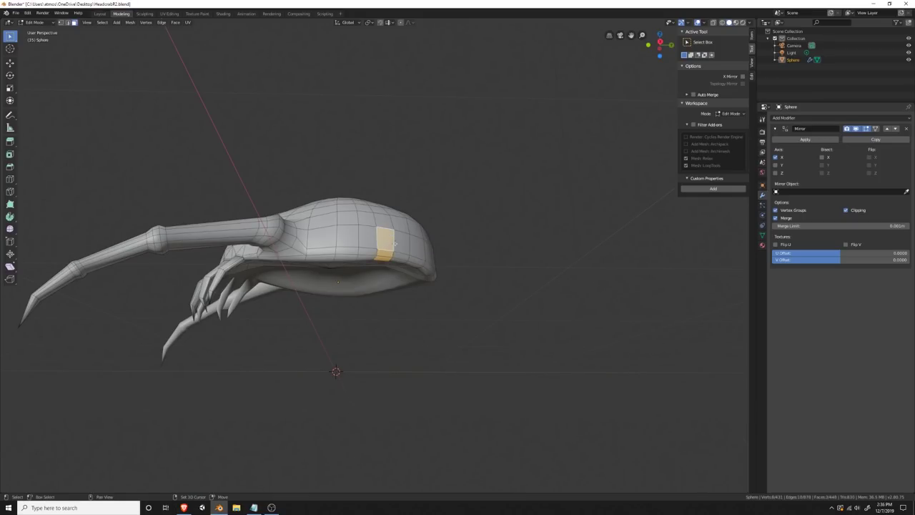
Step: Extend the face selection across the rear side of the body down to its underside edge and inset the selected faces
{"action": "left_click", "coordinate": [402, 247], "text": "shift"}
{"action": "left_click", "coordinate": [419, 250], "text": "shift"}
{"action": "left_click", "coordinate": [413, 263], "text": "shift"}
{"action": "scroll", "coordinate": [419, 265], "scroll_direction": "up", "scroll_amount": 1}
{"action": "middle_click_drag", "start_coordinate": [421, 268], "coordinate": [386, 269]}
{"action": "scroll", "coordinate": [381, 251], "scroll_direction": "up", "scroll_amount": 2}
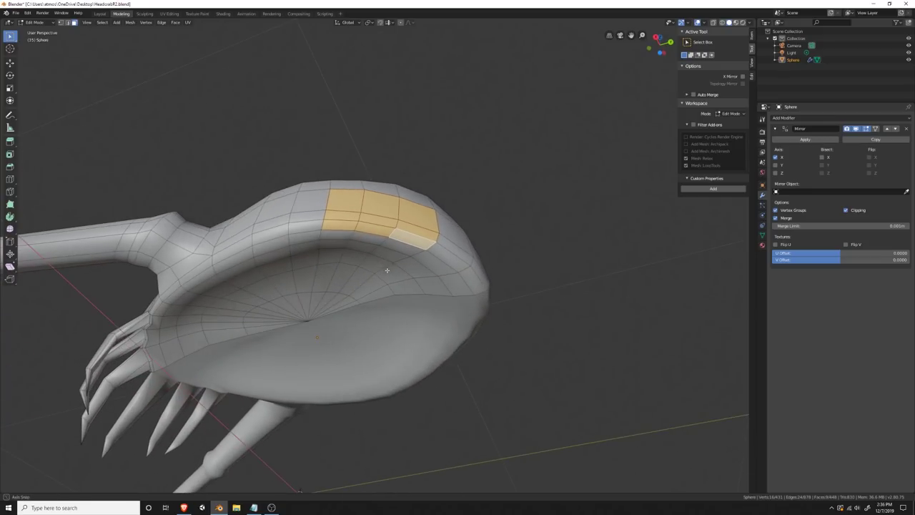
{"action": "left_click", "coordinate": [339, 237], "text": "shift"}
{"action": "left_click", "coordinate": [371, 241], "text": "shift"}
{"action": "left_click", "coordinate": [403, 250], "text": "shift"}
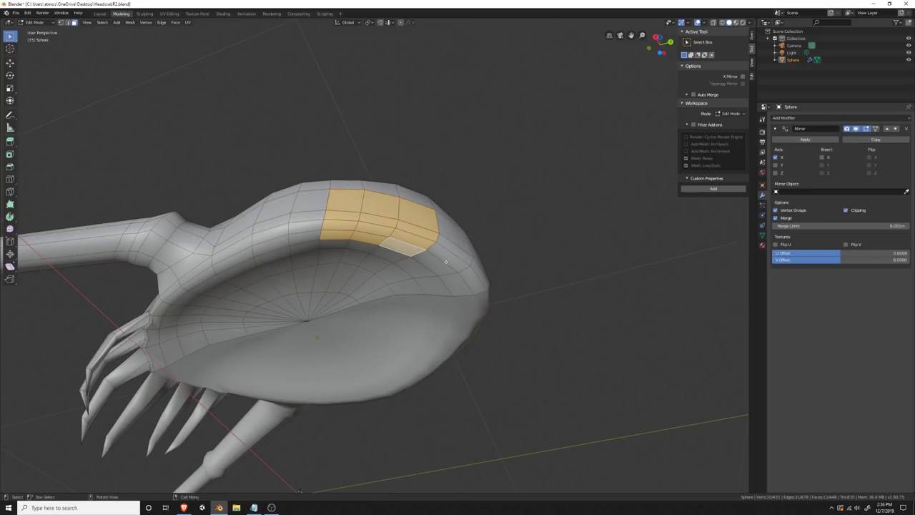
{"action": "key", "text": "i"}
{"action": "left_click", "coordinate": [431, 255]}
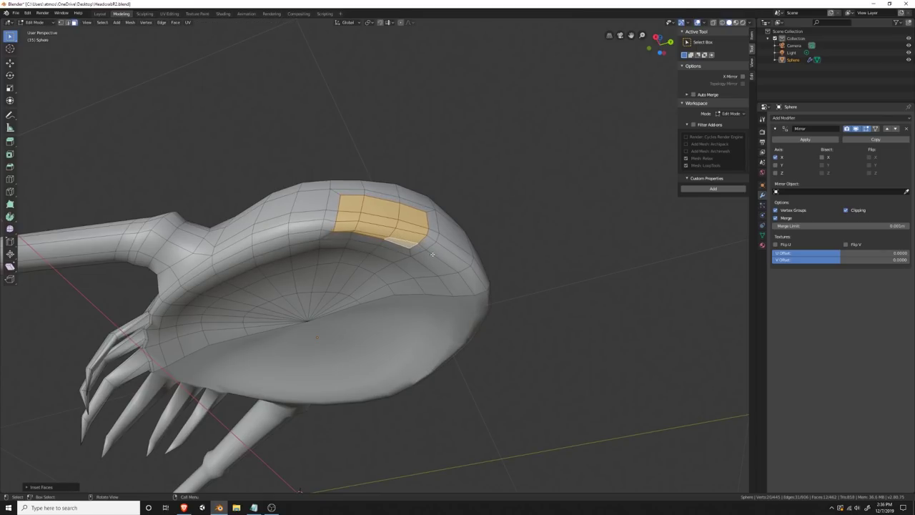
Step: Merge the inset faces on the rear side of the body into a single face and flatten it
{"action": "middle_click_drag", "start_coordinate": [432, 255], "coordinate": [333, 235]}
{"action": "key", "text": "f"}
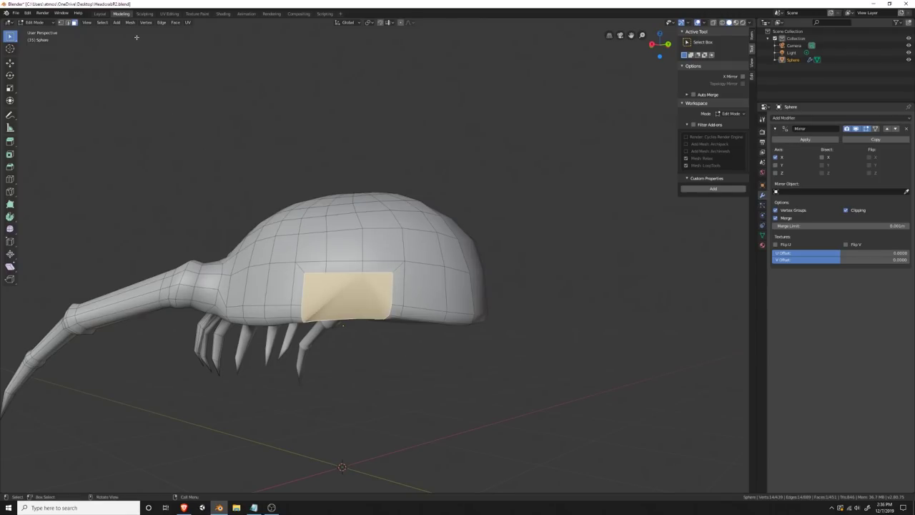
{"action": "key", "text": "F3"}
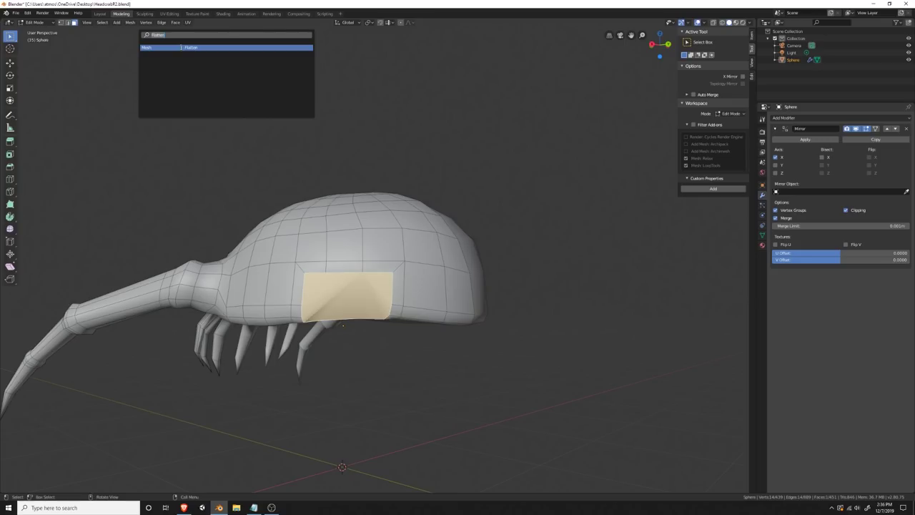
{"action": "key", "text": "Return"}
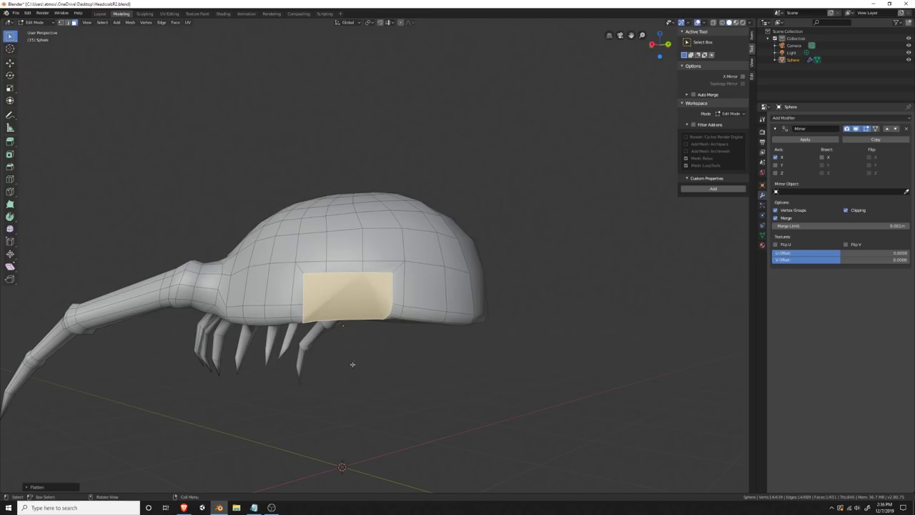
Step: Move the flattened face outward from the body and rotate it to tilt toward the ground as a rear leg base
{"action": "middle_click_drag", "start_coordinate": [351, 308], "coordinate": [524, 368]}
{"action": "key", "text": "g"}
{"action": "key", "text": "z"}
{"action": "key", "text": "z"}
{"action": "left_click", "coordinate": [527, 365]}
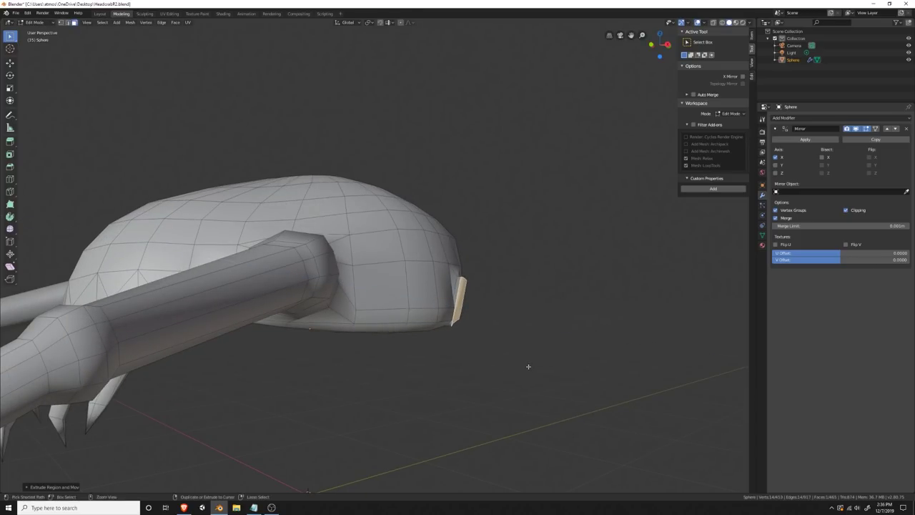
{"action": "key", "text": "r"}
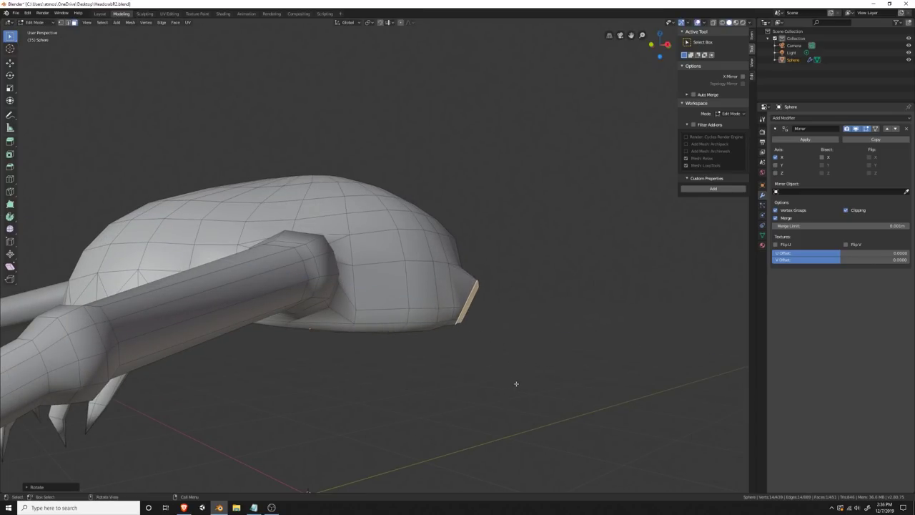
{"action": "left_click", "coordinate": [492, 397]}
Step: Round the outline of the rear leg base face by applying To Sphere twice
{"action": "middle_click_drag", "start_coordinate": [492, 396], "coordinate": [343, 394]}
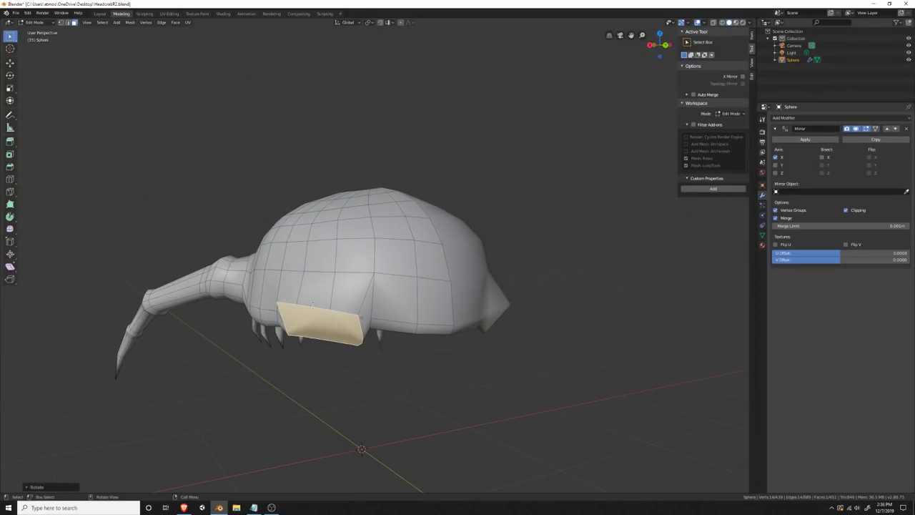
{"action": "middle_click_drag", "start_coordinate": [115, 110], "coordinate": [189, 94]}
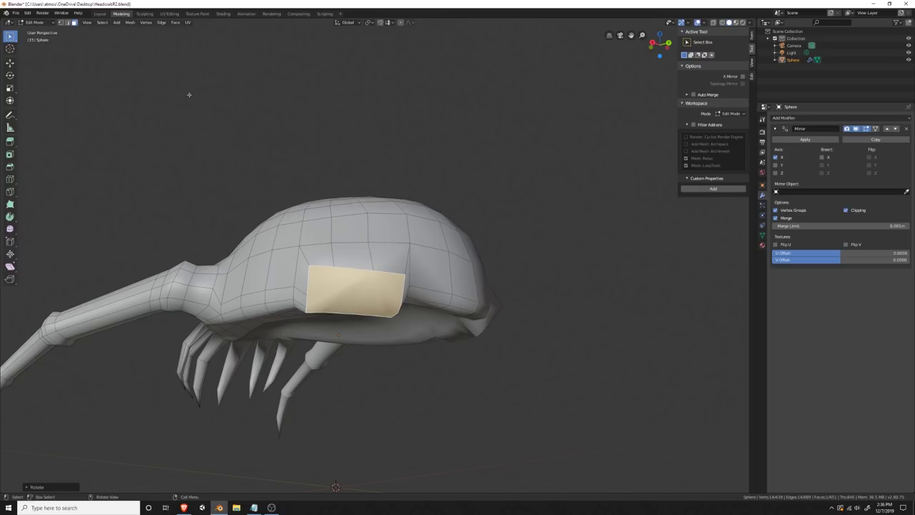
{"action": "left_click", "coordinate": [145, 23]}
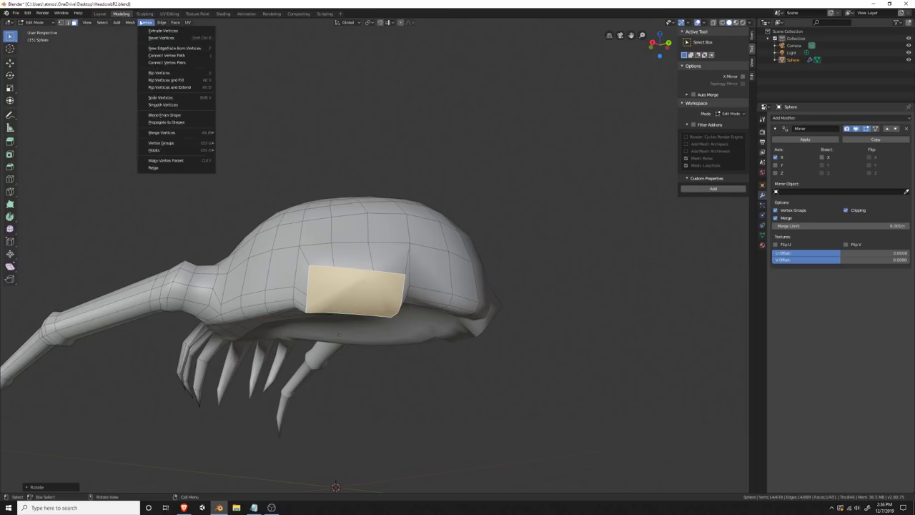
{"action": "mouse_move", "coordinate": [133, 32]}
{"action": "left_click", "coordinate": [194, 56]}
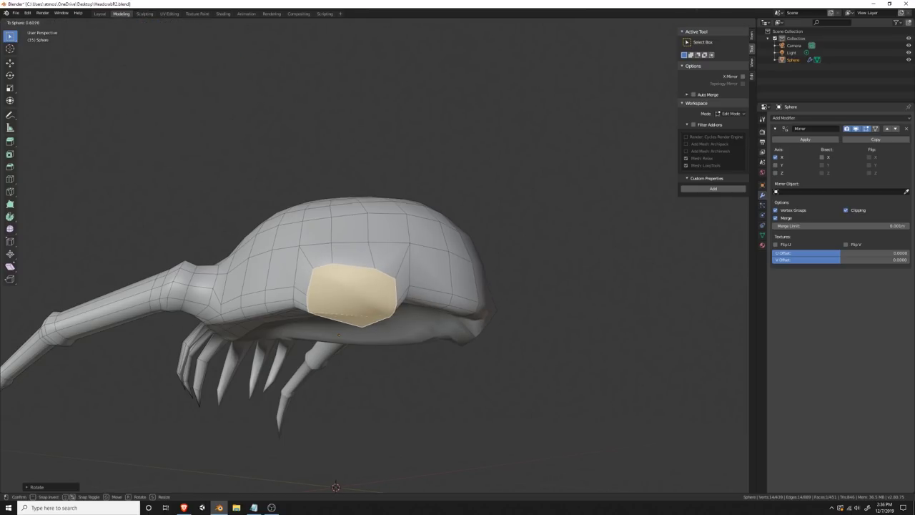
{"action": "left_click", "coordinate": [259, 304]}
{"action": "left_click", "coordinate": [130, 22]}
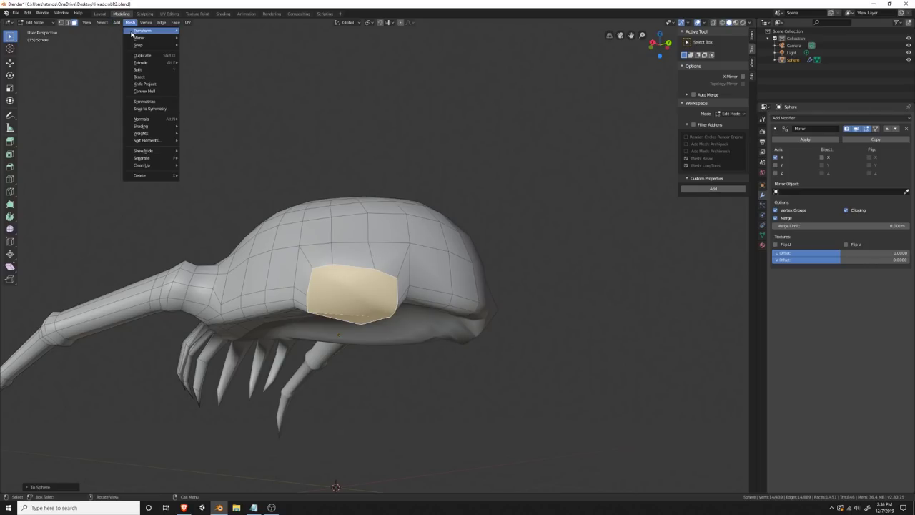
{"action": "mouse_move", "coordinate": [133, 32]}
{"action": "left_click", "coordinate": [195, 57]}
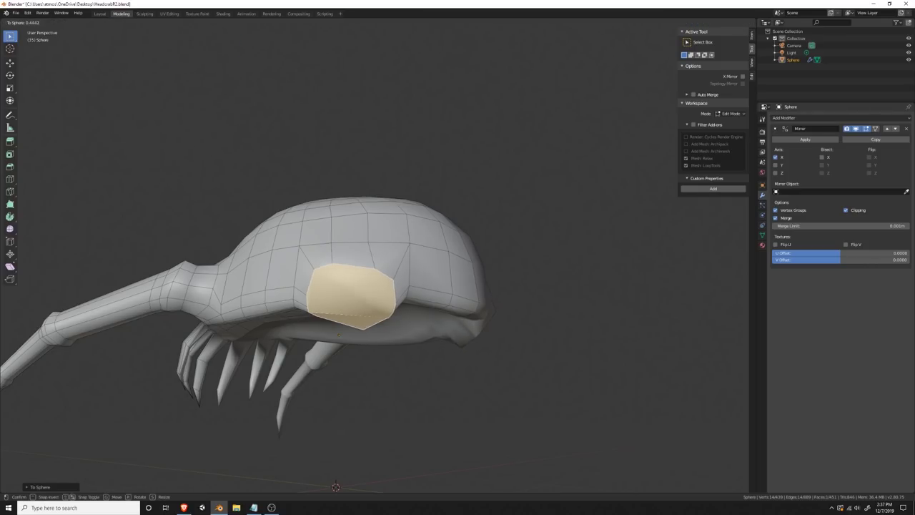
{"action": "left_click", "coordinate": [461, 368]}
Step: Switch to vertex selection and move the lowest vertex of the rounded face closer to the rest of its outline
{"action": "middle_click_drag", "start_coordinate": [461, 369], "coordinate": [370, 291]}
{"action": "scroll", "coordinate": [370, 291], "scroll_direction": "up", "scroll_amount": 6}
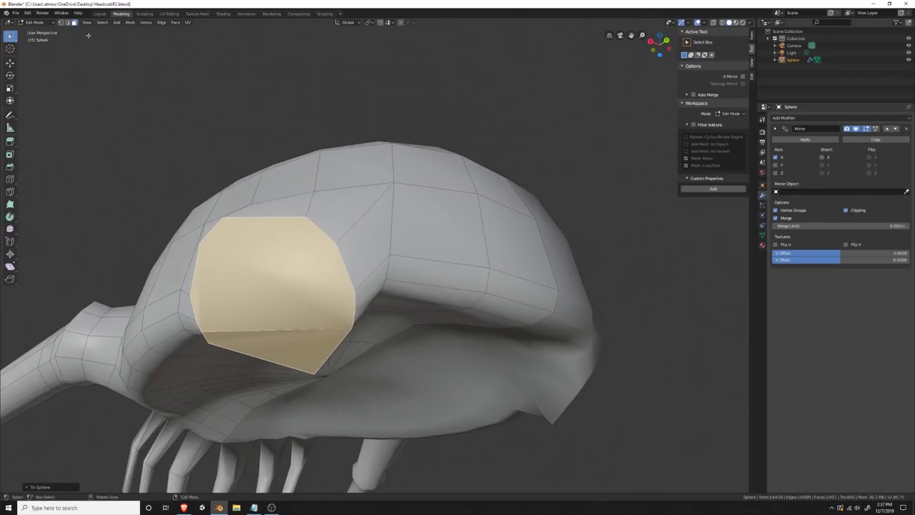
{"action": "key", "text": "1"}
{"action": "scroll", "coordinate": [253, 275], "scroll_direction": "up", "scroll_amount": 2}
{"action": "scroll", "coordinate": [253, 275], "scroll_direction": "down", "scroll_amount": 4}
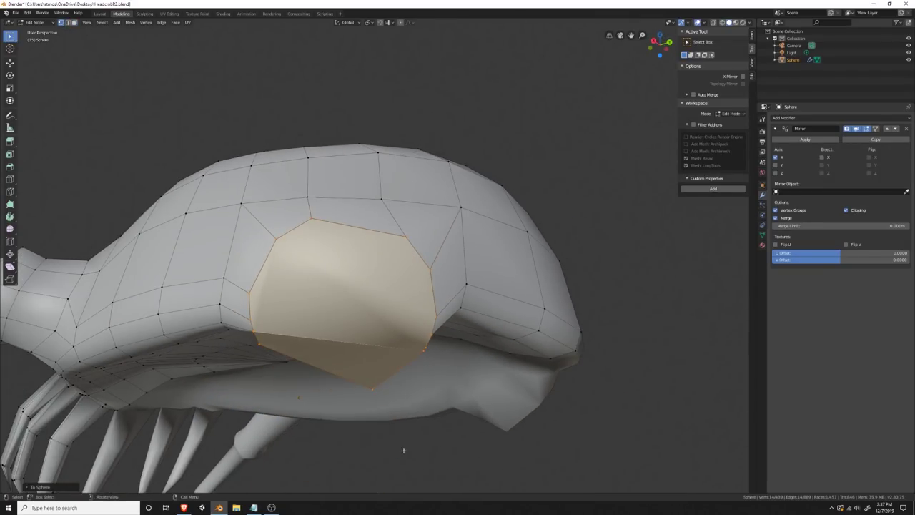
{"action": "left_click", "coordinate": [378, 398]}
{"action": "key", "text": "g"}
{"action": "left_click", "coordinate": [374, 395]}
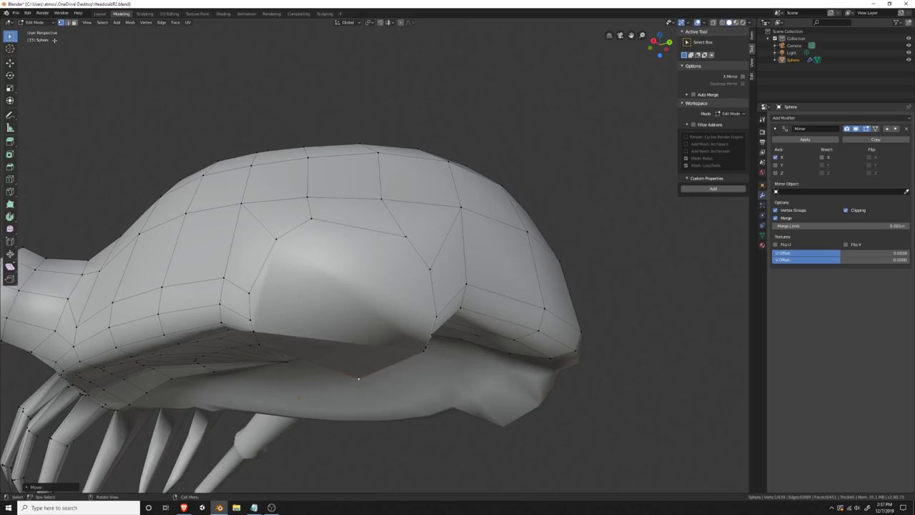
Step: Adjust the front corner and lowest vertices of the rear leg base from beneath the body
{"action": "middle_click_drag", "start_coordinate": [321, 298], "coordinate": [312, 178]}
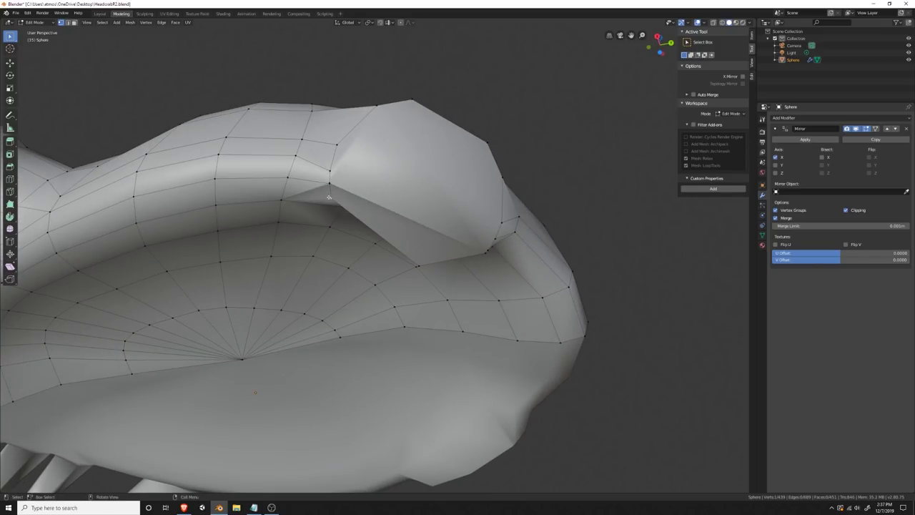
{"action": "left_click", "coordinate": [329, 187]}
{"action": "key", "text": "g"}
{"action": "left_click", "coordinate": [330, 203]}
{"action": "middle_click_drag", "start_coordinate": [330, 207], "coordinate": [504, 238]}
{"action": "key", "text": "g"}
{"action": "left_click", "coordinate": [496, 265]}
{"action": "left_click", "coordinate": [503, 179]}
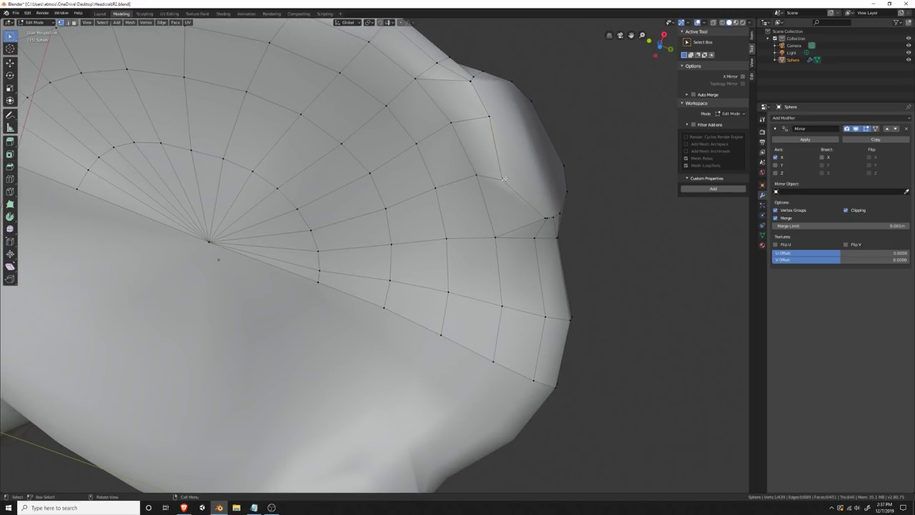
{"action": "key", "text": "g"}
{"action": "left_click", "coordinate": [505, 178]}
Step: Move the vertices at the lower rear of the rear leg base's outline to make the curve more even
{"action": "middle_click_drag", "start_coordinate": [504, 179], "coordinate": [452, 282]}
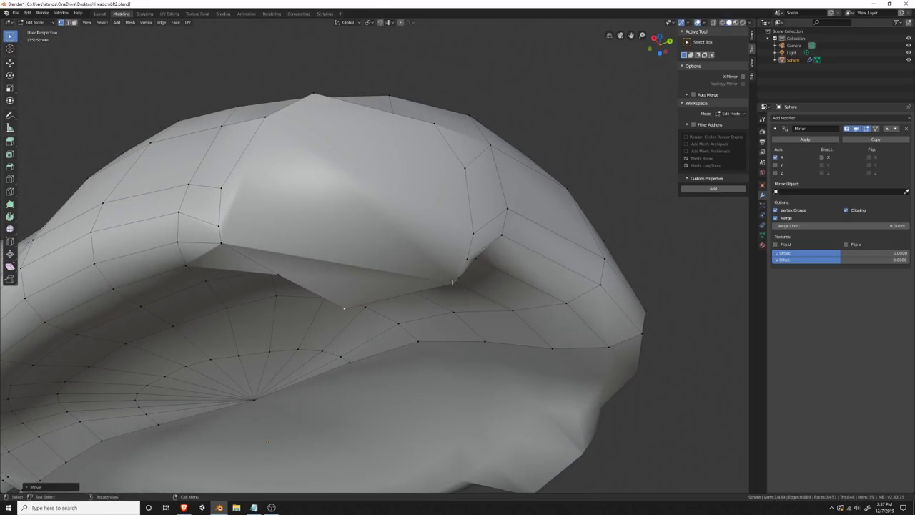
{"action": "key", "text": "g"}
{"action": "left_click", "coordinate": [478, 257]}
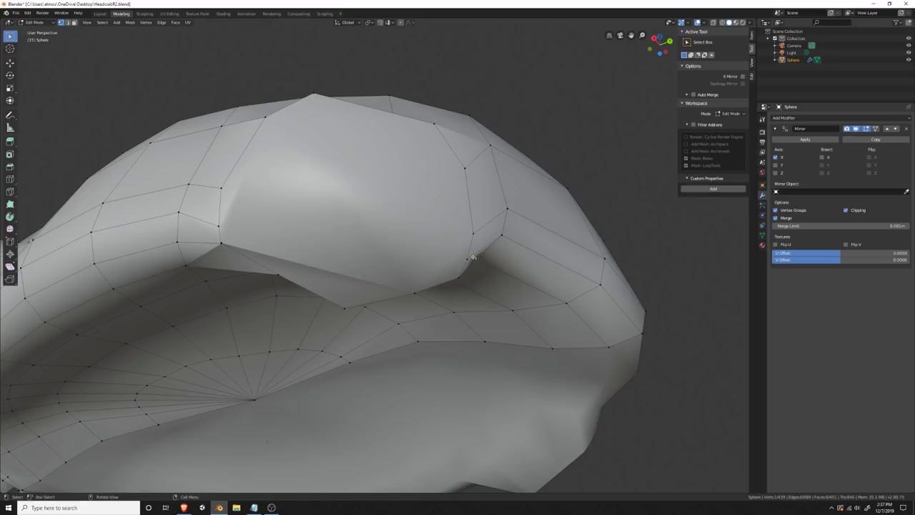
{"action": "key", "text": "g"}
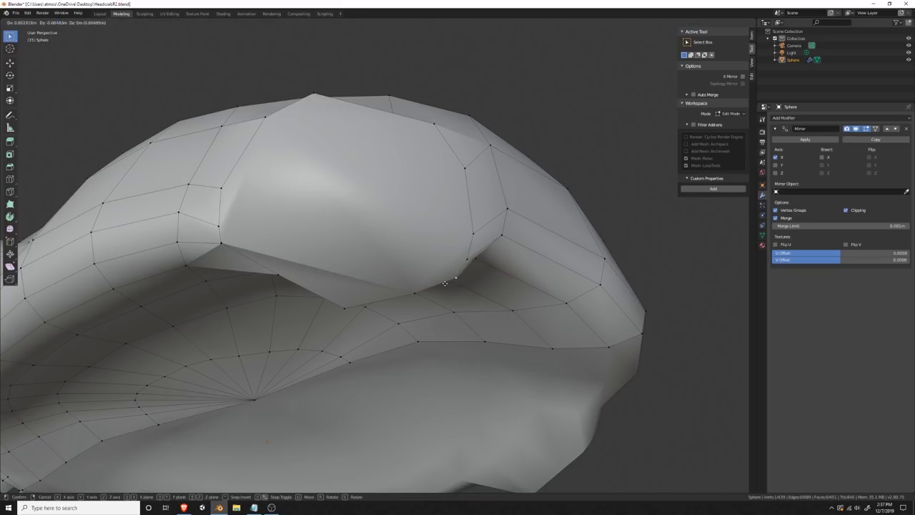
{"action": "left_click", "coordinate": [430, 251]}
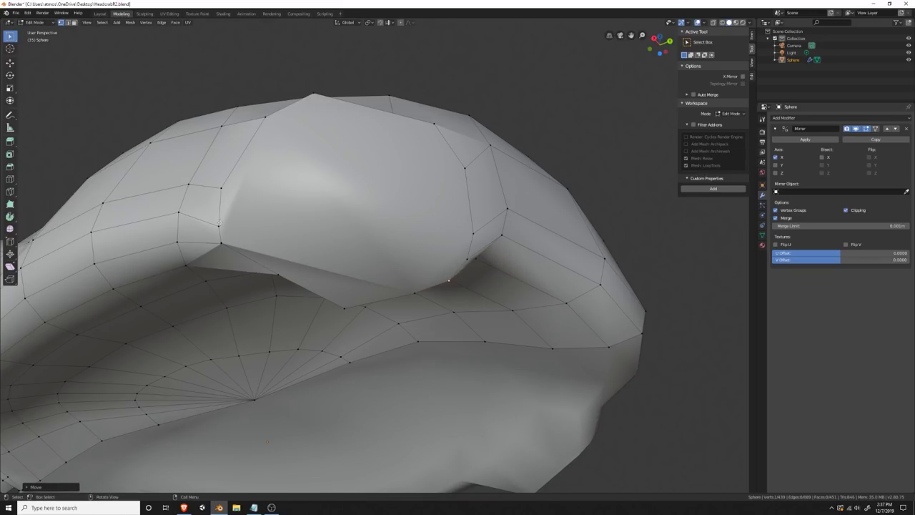
Step: Reposition the lower front corner vertex of the rear leg base to continue the rounded outline beneath the body
{"action": "left_click", "coordinate": [219, 244]}
{"action": "key", "text": "g"}
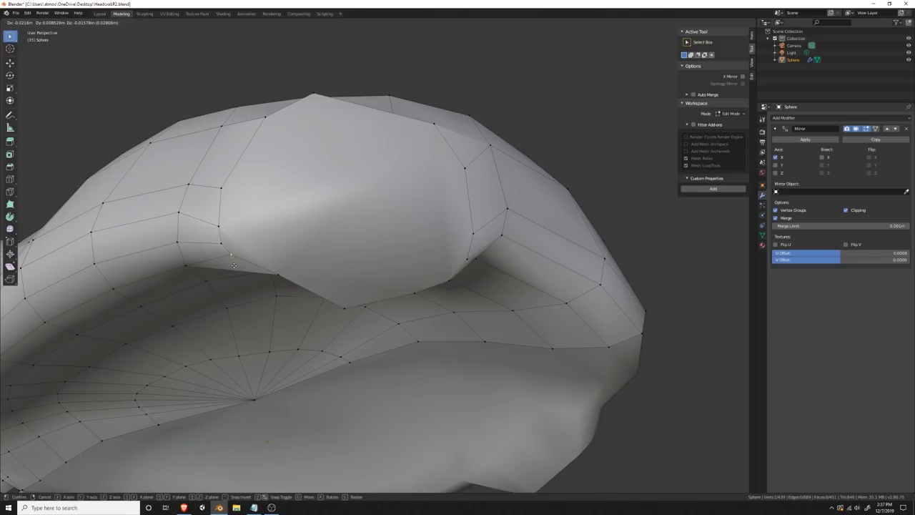
{"action": "left_click", "coordinate": [233, 254]}
{"action": "middle_click_drag", "start_coordinate": [333, 271], "coordinate": [351, 251]}
{"action": "left_click", "coordinate": [373, 98]}
{"action": "key", "text": "g"}
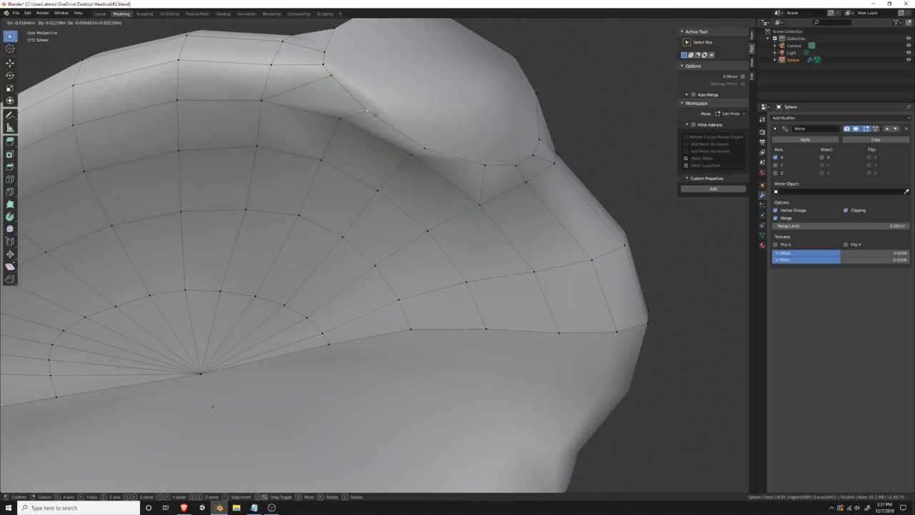
{"action": "left_click", "coordinate": [369, 112]}
Step: Even out the spacing of the vertices along the front edge of the rear leg base
{"action": "middle_click_drag", "start_coordinate": [369, 112], "coordinate": [225, 259]}
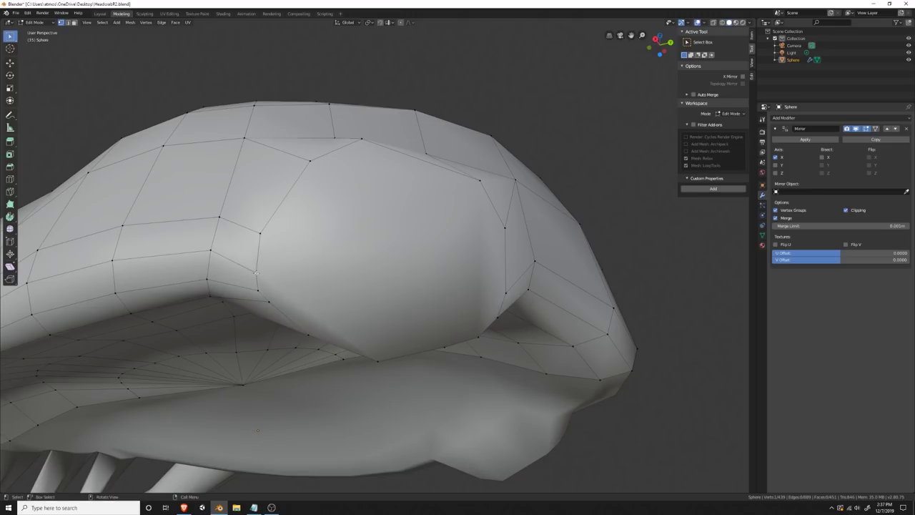
{"action": "left_click", "coordinate": [256, 272]}
{"action": "key", "text": "g"}
{"action": "left_click", "coordinate": [260, 262]}
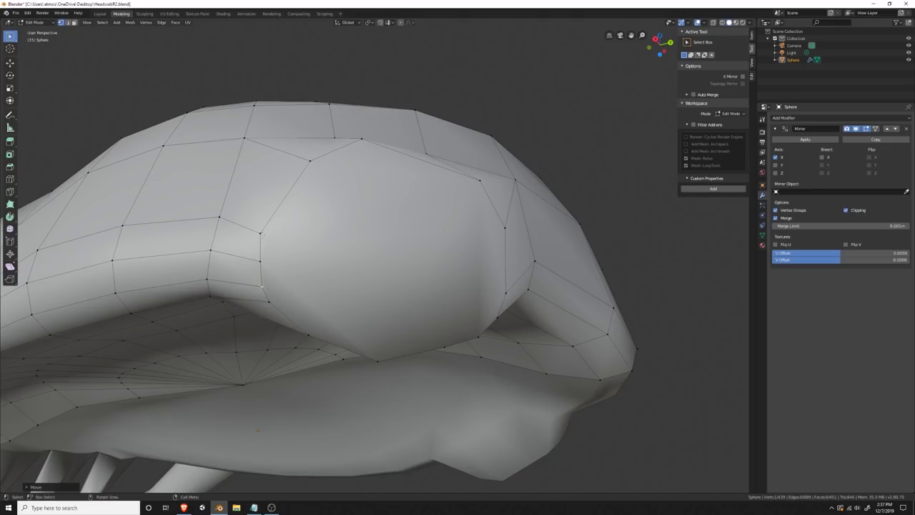
{"action": "middle_click_drag", "start_coordinate": [261, 235], "coordinate": [413, 315]}
{"action": "key", "text": "g"}
{"action": "left_click", "coordinate": [326, 182]}
{"action": "scroll", "coordinate": [300, 263], "scroll_direction": "down", "scroll_amount": 3}
{"action": "scroll", "coordinate": [467, 333], "scroll_direction": "up", "scroll_amount": 6}
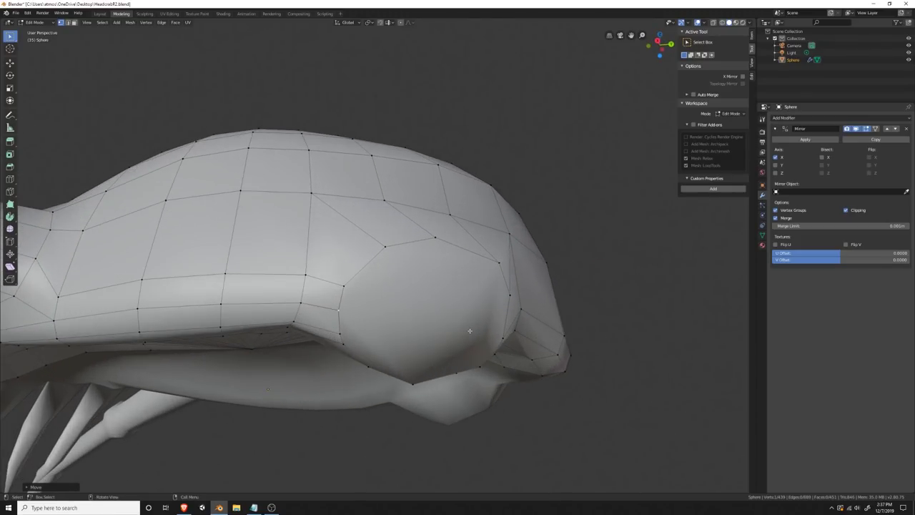
Step: Move the vertices on the body's underside next to the rear leg base inward, away from the base
{"action": "middle_click_drag", "start_coordinate": [470, 330], "coordinate": [438, 217]}
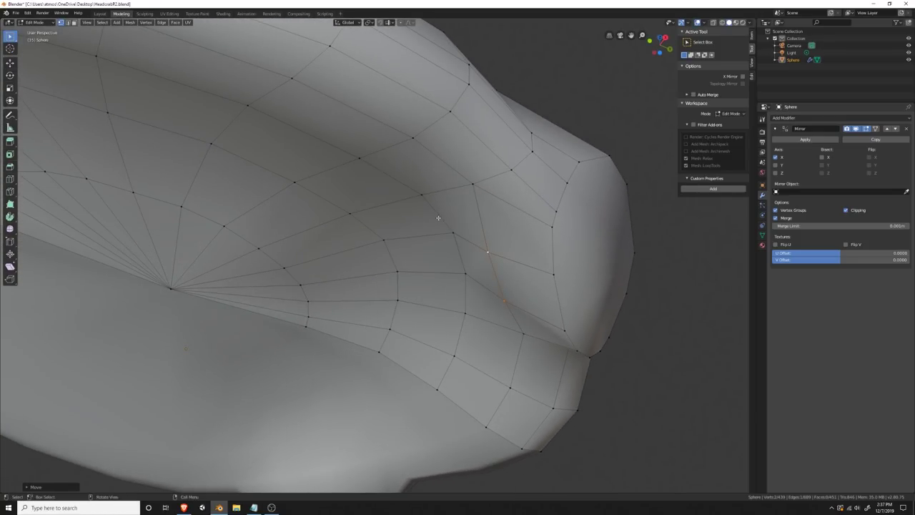
{"action": "left_click", "coordinate": [452, 232]}
{"action": "key", "text": "g"}
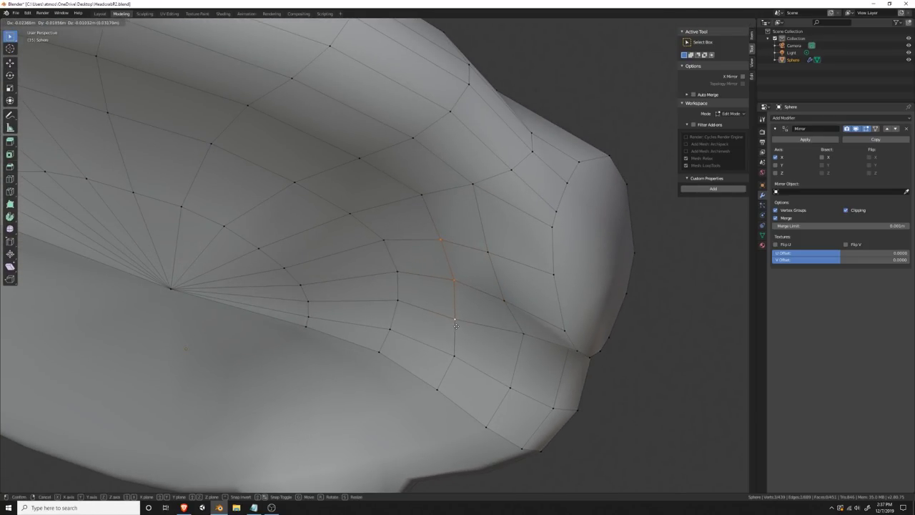
{"action": "left_click", "coordinate": [455, 325]}
Step: Switch to face selection and extrude the rear leg base face outward, rotating it toward the ground and resizing it
{"action": "middle_click_drag", "start_coordinate": [455, 326], "coordinate": [437, 348]}
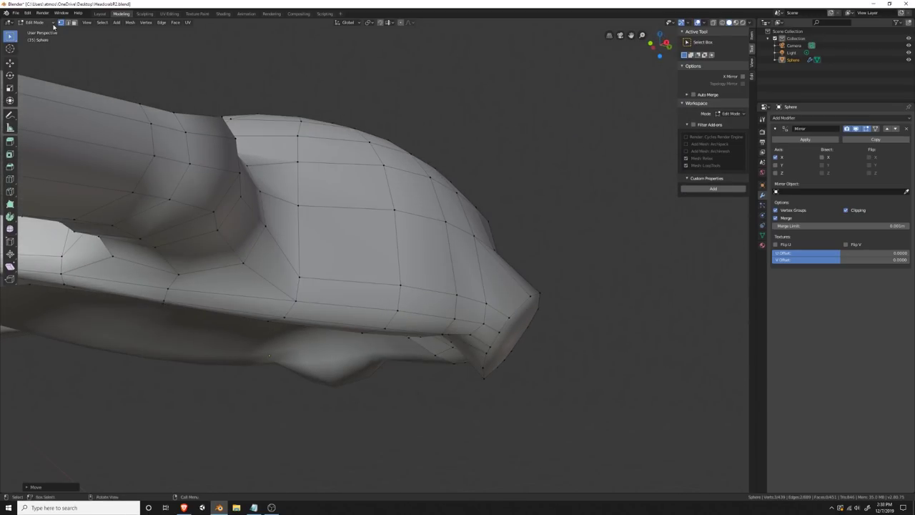
{"action": "scroll", "coordinate": [549, 373], "scroll_direction": "down", "scroll_amount": 4}
{"action": "middle_click_drag", "start_coordinate": [512, 373], "coordinate": [543, 409]}
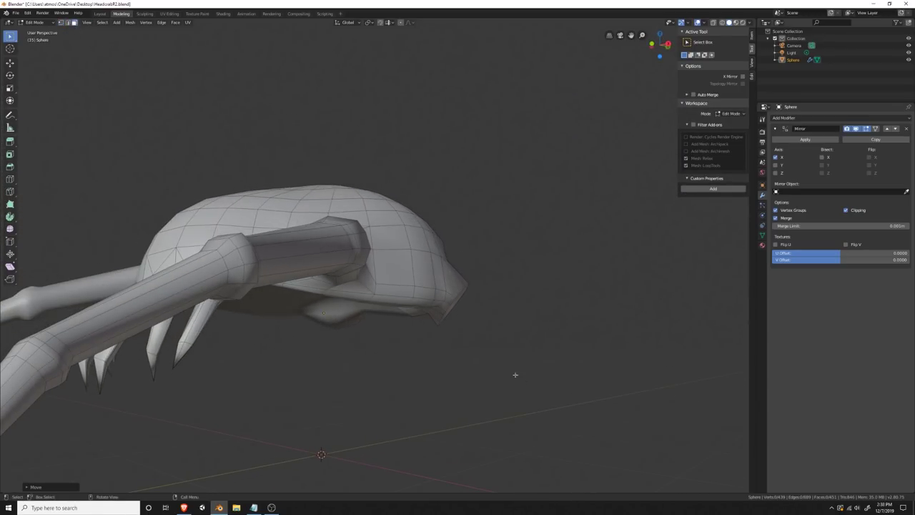
{"action": "left_click", "coordinate": [450, 309]}
{"action": "key", "text": "e"}
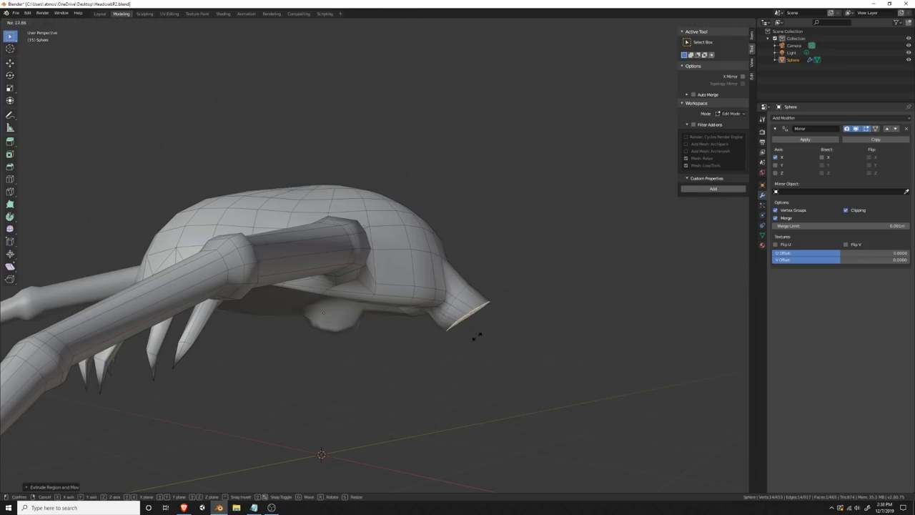
{"action": "left_click", "coordinate": [475, 356]}
{"action": "mouse_move", "coordinate": [476, 358]}
{"action": "middle_mouse_down"}
{"action": "mouse_move", "coordinate": [521, 376]}
{"action": "mouse_move", "coordinate": [423, 378]}
{"action": "mouse_move", "coordinate": [494, 372]}
{"action": "mouse_move", "coordinate": [479, 375]}
{"action": "middle_mouse_up"}
{"action": "key", "text": "s"}
{"action": "left_click", "coordinate": [507, 373]}
Step: Extrude the rear leg's end face downward and move it closer to ground level
{"action": "key", "text": "e"}
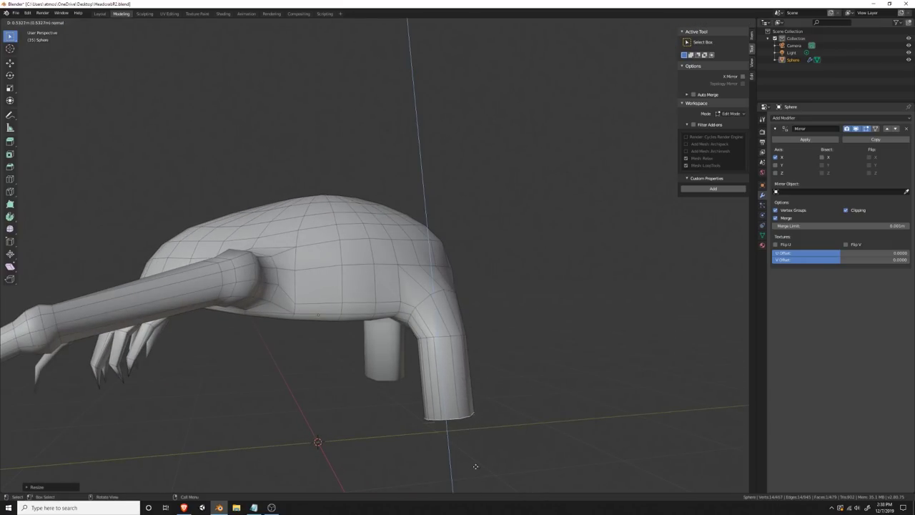
{"action": "left_click", "coordinate": [467, 449]}
{"action": "scroll", "coordinate": [457, 423], "scroll_direction": "down", "scroll_amount": 4}
{"action": "middle_click_drag", "start_coordinate": [458, 422], "coordinate": [437, 423]}
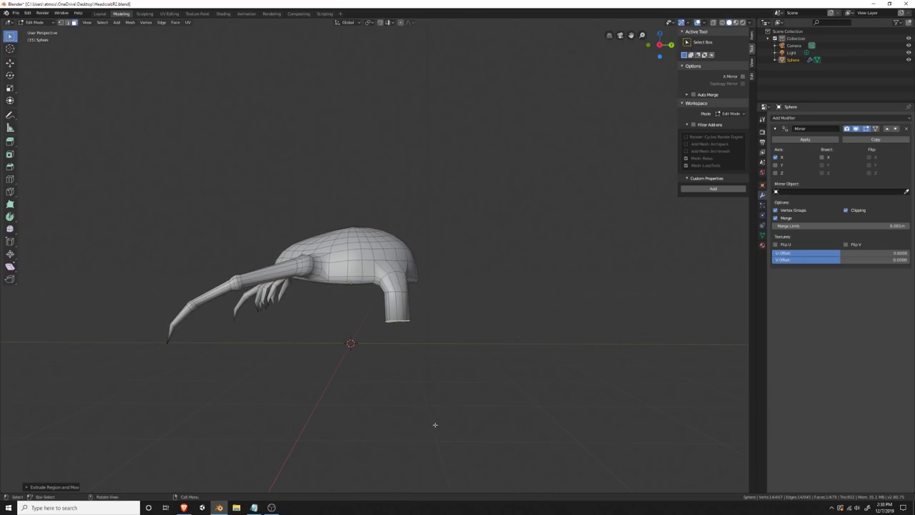
{"action": "key", "text": "g"}
{"action": "left_click", "coordinate": [434, 432]}
{"action": "scroll", "coordinate": [415, 377], "scroll_direction": "up", "scroll_amount": 2}
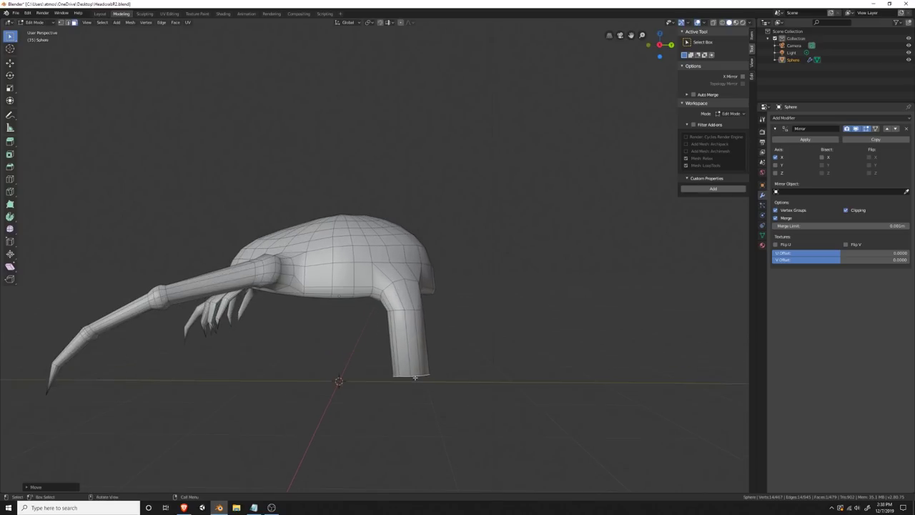
Step: Flatten the end face of the rear leg
{"action": "middle_click_drag", "start_coordinate": [414, 377], "coordinate": [424, 334]}
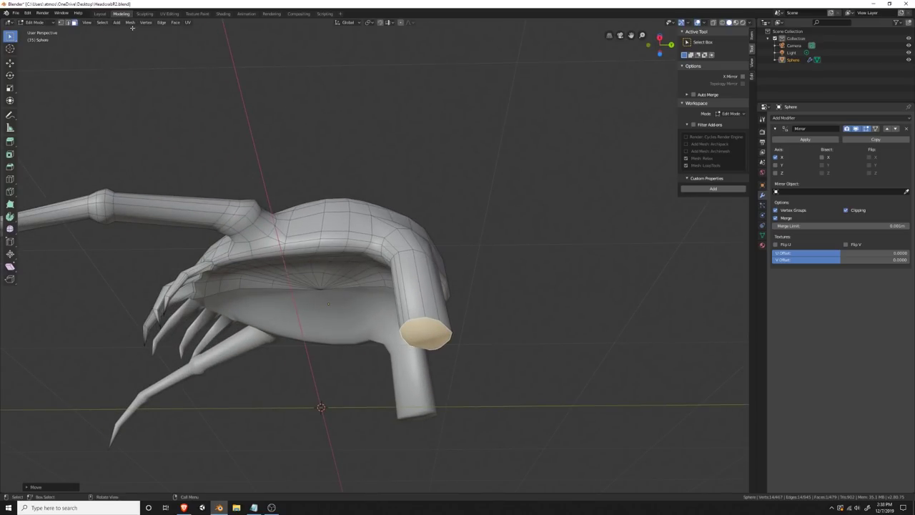
{"action": "key", "text": "F3"}
{"action": "type", "text": "Flatten"}
{"action": "left_click", "coordinate": [147, 36]}
{"action": "middle_click_drag", "start_coordinate": [343, 350], "coordinate": [345, 374]}
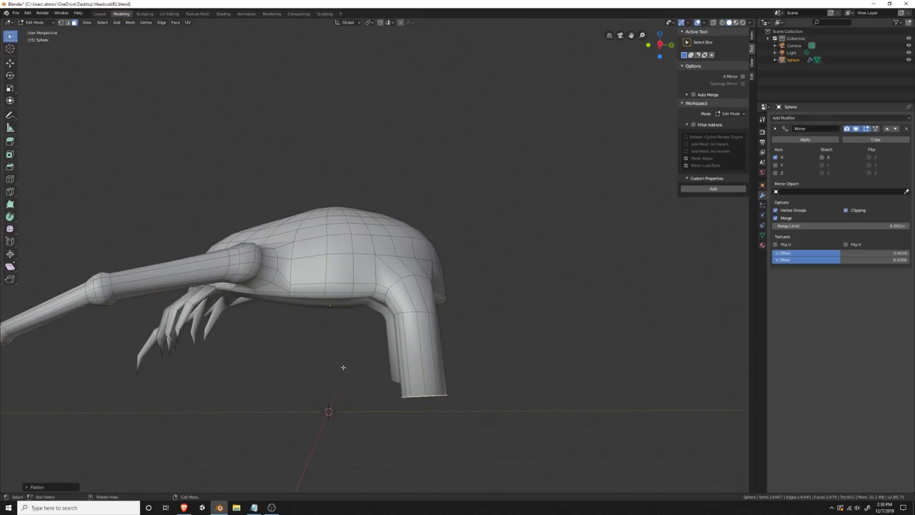
Step: In the right orthographic view, rotate the rear leg's end face level with the ground and scale it down
{"action": "key", "text": "KP_3"}
{"action": "middle_click_drag", "start_coordinate": [366, 405], "coordinate": [313, 296]}
{"action": "key", "text": "KP_3"}
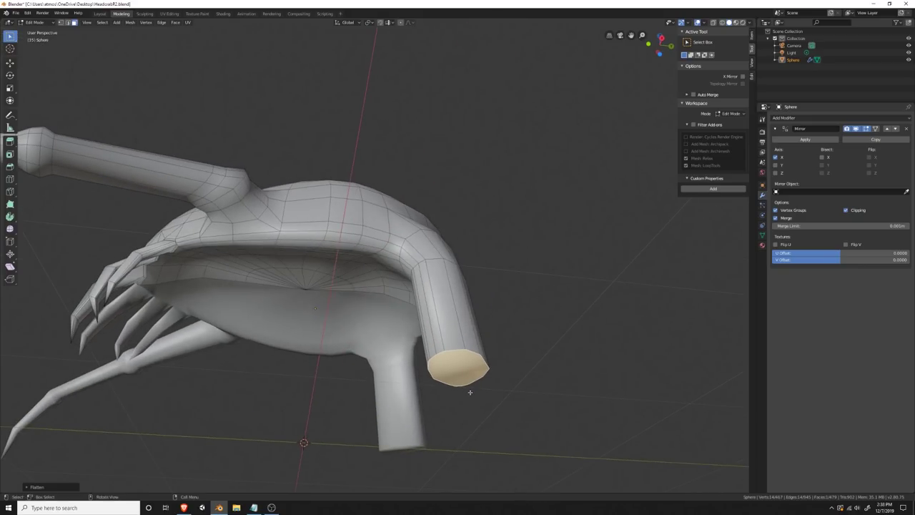
{"action": "key", "text": "r"}
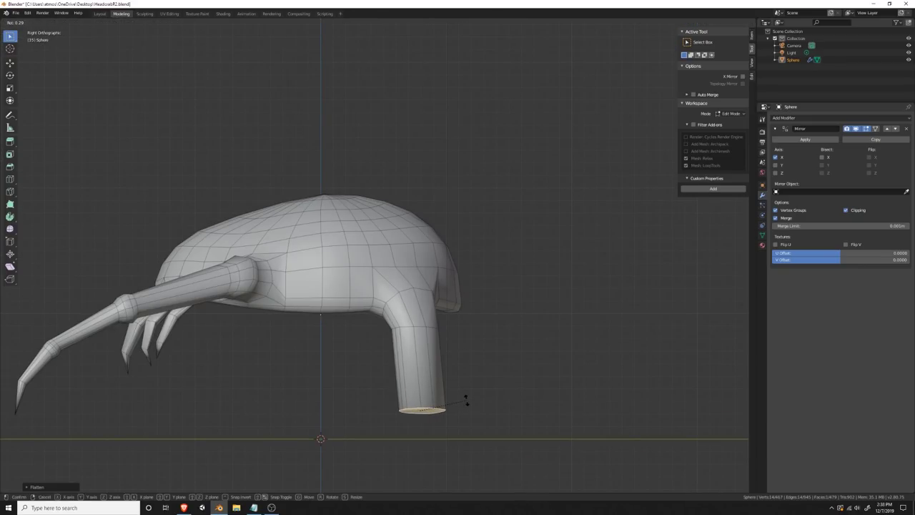
{"action": "key", "text": "z"}
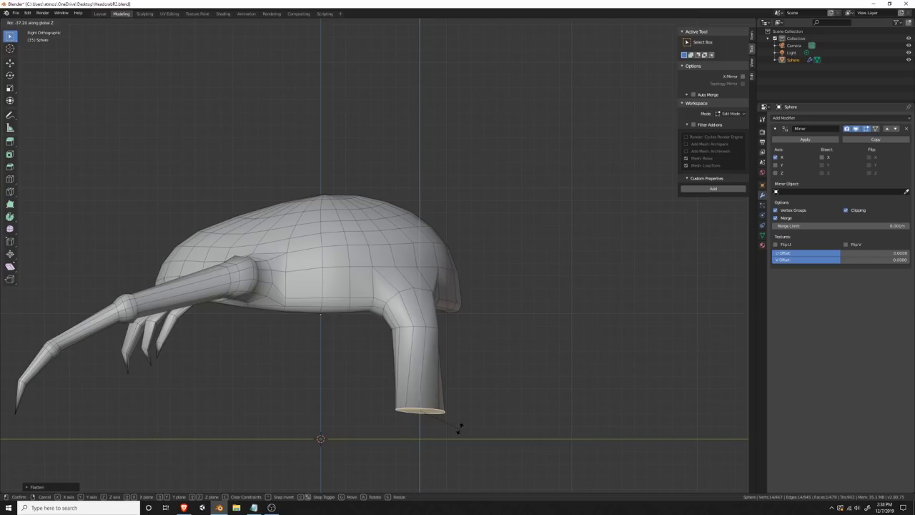
{"action": "key", "text": "y"}
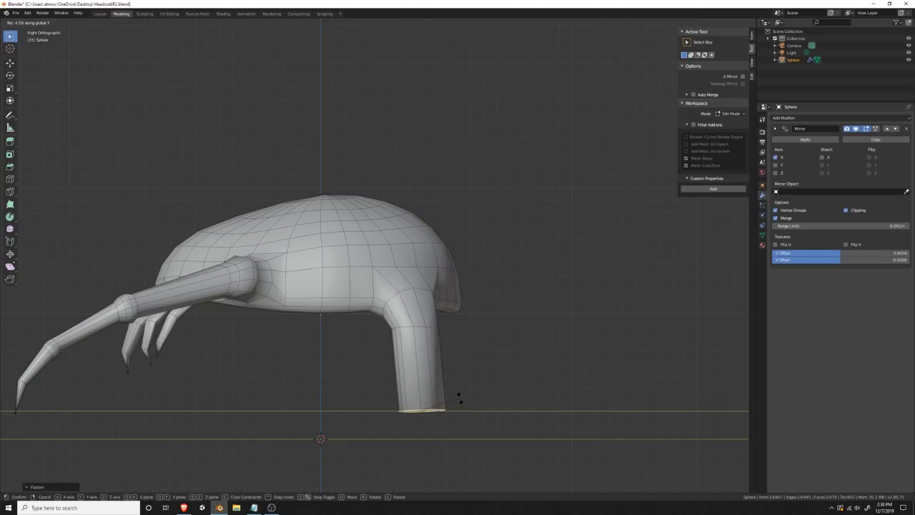
{"action": "left_click", "coordinate": [461, 397]}
{"action": "key", "text": "r"}
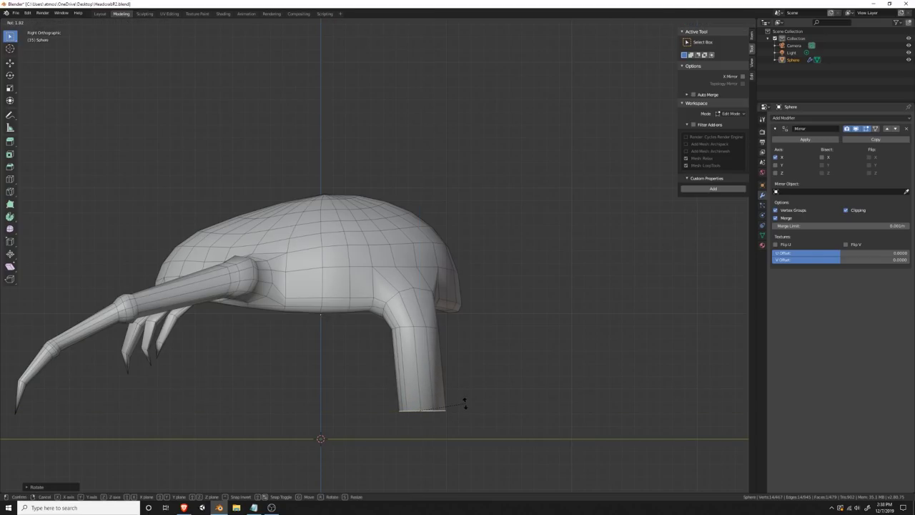
{"action": "key", "text": "s"}
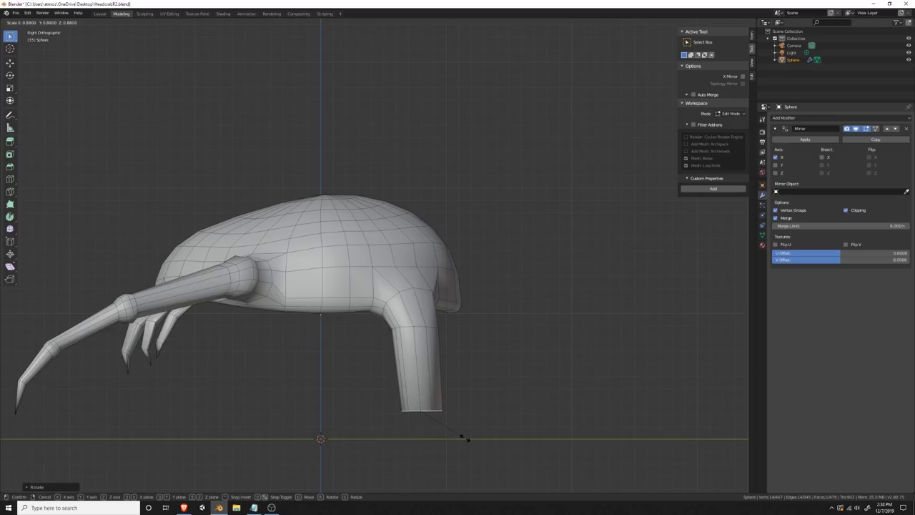
{"action": "left_click", "coordinate": [457, 431]}
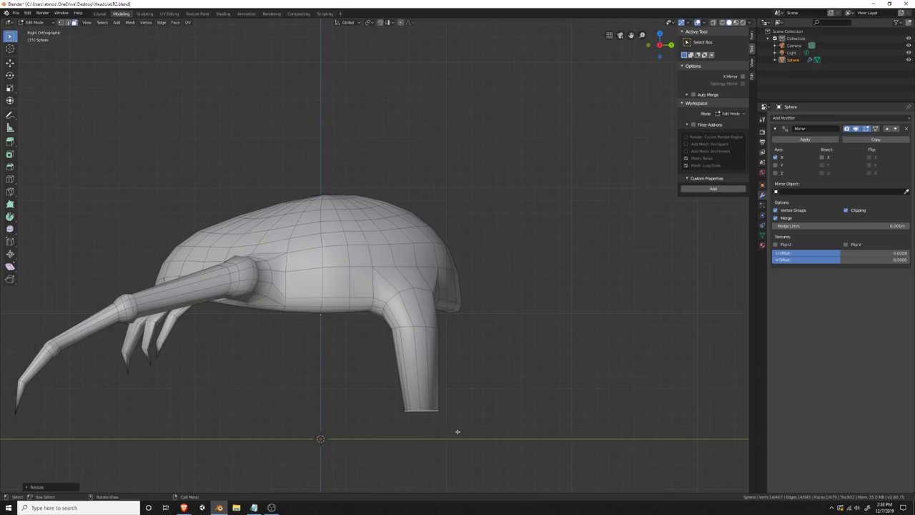
Step: Switch to the browser to check the rear leg shape in the headcrab reference image and return to Blender
{"action": "mouse_move", "coordinate": [458, 431]}
{"action": "middle_mouse_down"}
{"action": "mouse_move", "coordinate": [588, 422]}
{"action": "mouse_move", "coordinate": [468, 430]}
{"action": "middle_mouse_up"}
{"action": "key", "text": "alt+Tab"}
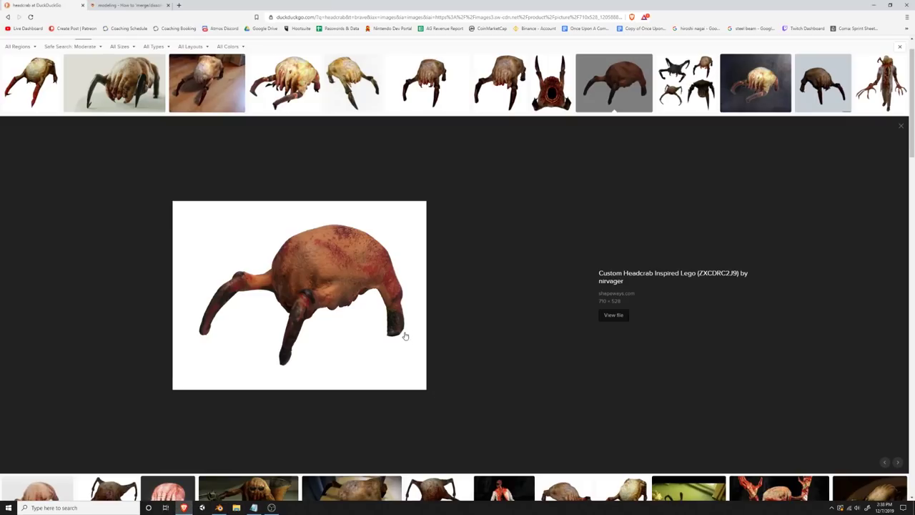
{"action": "key", "text": "alt+Tab"}
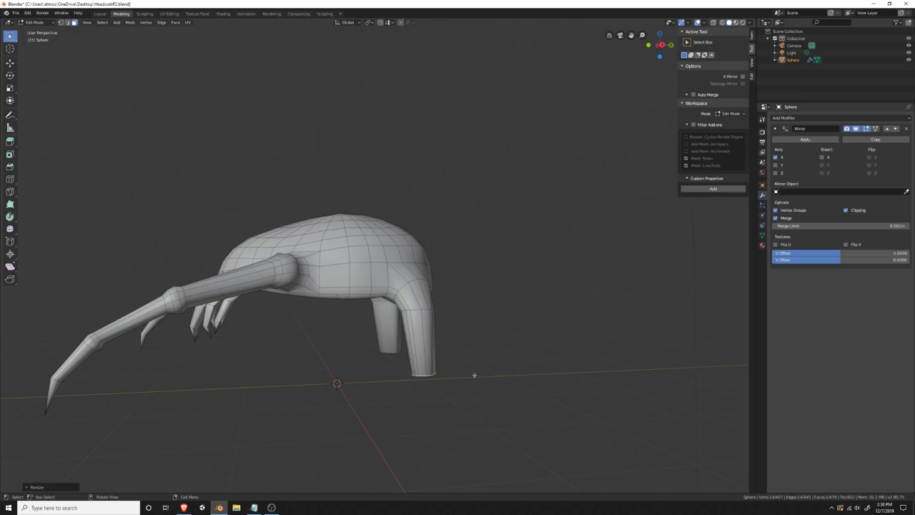
Step: Add two loop cuts around the lower rear leg and scale up the upper one to form a joint
{"action": "key", "text": "ctrl+r"}
{"action": "left_click", "coordinate": [431, 344]}
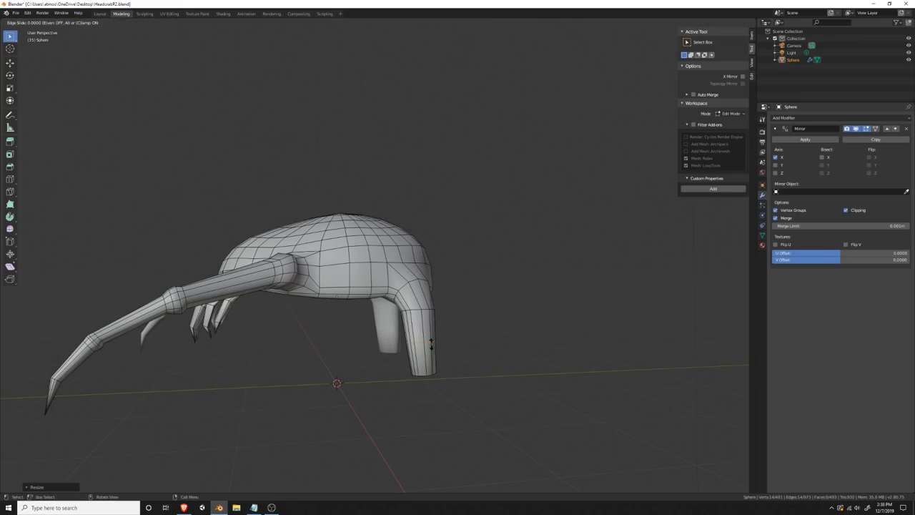
{"action": "left_click", "coordinate": [433, 338]}
{"action": "key", "text": "ctrl+r"}
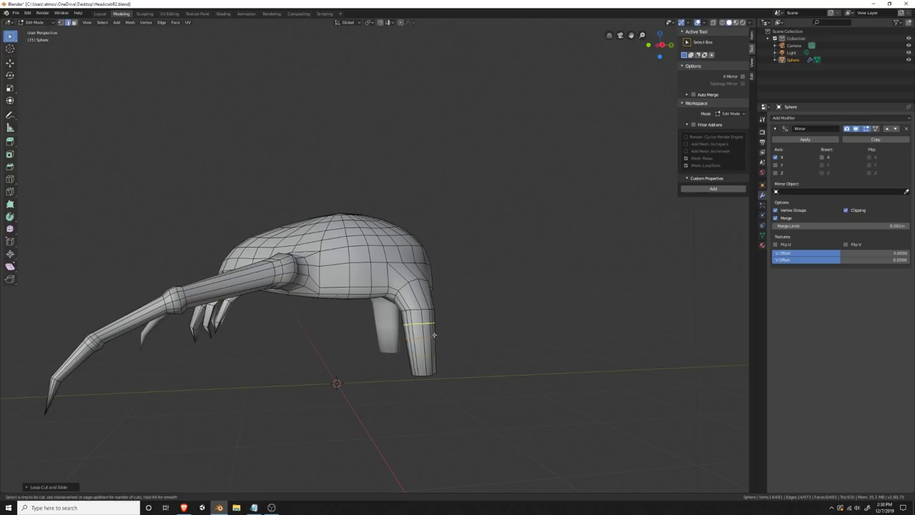
{"action": "left_click", "coordinate": [433, 325]}
{"action": "left_click", "coordinate": [434, 329]}
{"action": "key", "text": "s"}
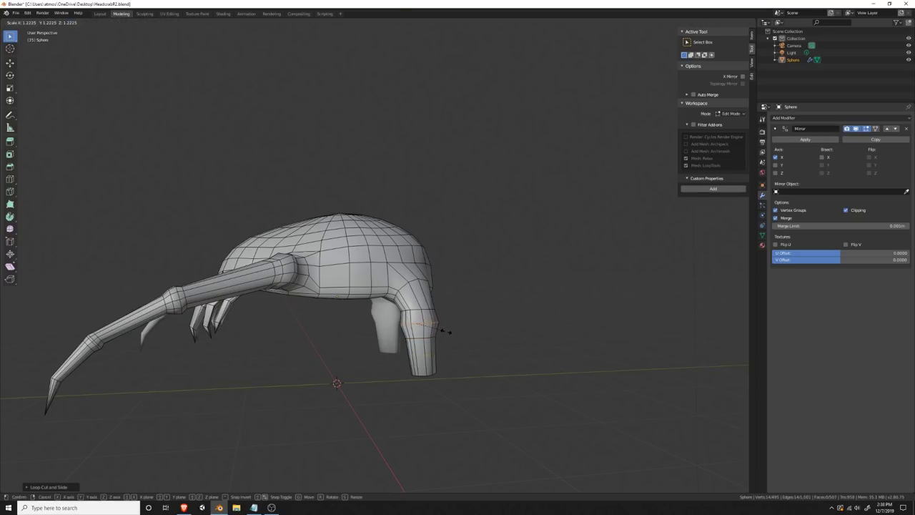
{"action": "left_click", "coordinate": [447, 331]}
Step: Move the enlarged joint loop on the rear leg and adjust its scale to shape the knee
{"action": "middle_click_drag", "start_coordinate": [447, 331], "coordinate": [443, 367]}
{"action": "key", "text": "g"}
{"action": "left_click", "coordinate": [439, 344]}
{"action": "key", "text": "s"}
{"action": "left_click", "coordinate": [478, 350]}
Step: Select the edge loop at the rear leg's end, scale it down and move it slightly toward the front
{"action": "left_click", "coordinate": [427, 392], "text": "alt"}
{"action": "key", "text": "s"}
{"action": "left_click", "coordinate": [453, 405]}
{"action": "key", "text": "g"}
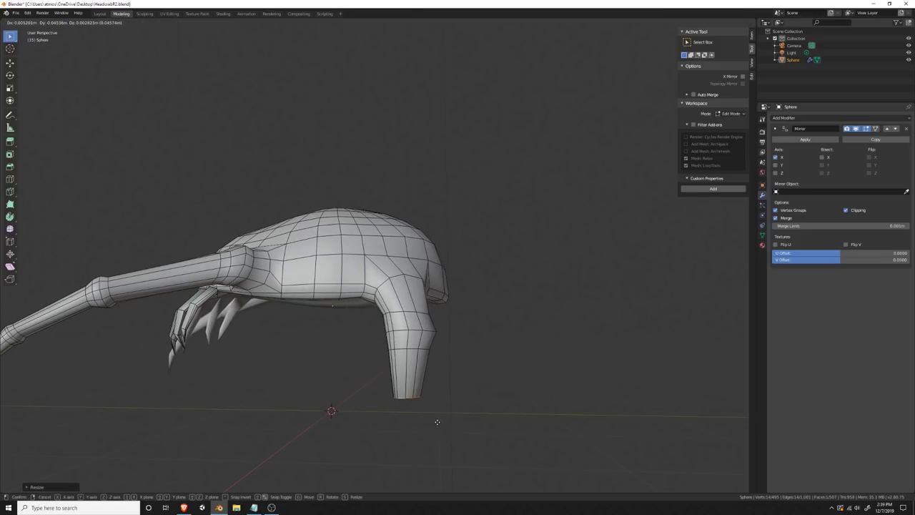
{"action": "left_click", "coordinate": [437, 421]}
{"action": "middle_click_drag", "start_coordinate": [437, 420], "coordinate": [470, 411]}
{"action": "scroll", "coordinate": [443, 426], "scroll_direction": "down", "scroll_amount": 5}
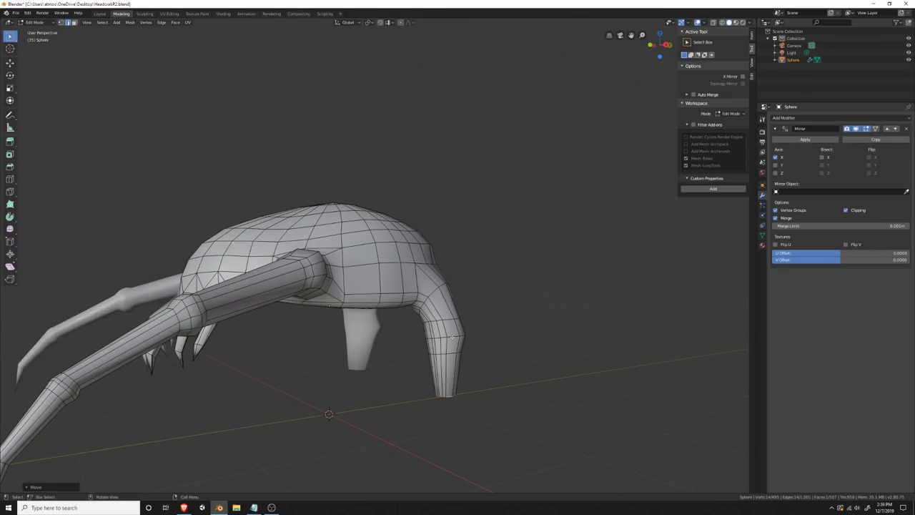
{"action": "middle_click_drag", "start_coordinate": [507, 367], "coordinate": [554, 363]}
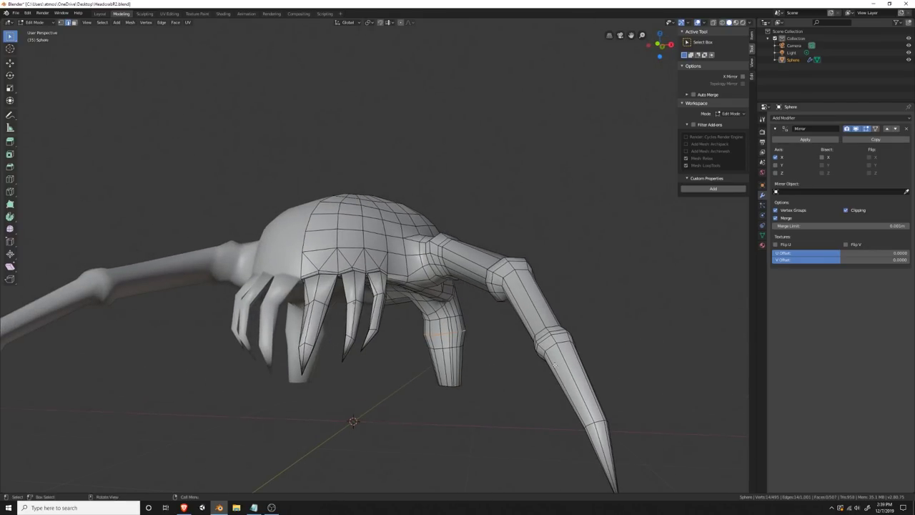
{"action": "key", "text": "KP_1"}
{"action": "key", "text": "s"}
{"action": "key", "text": "x"}
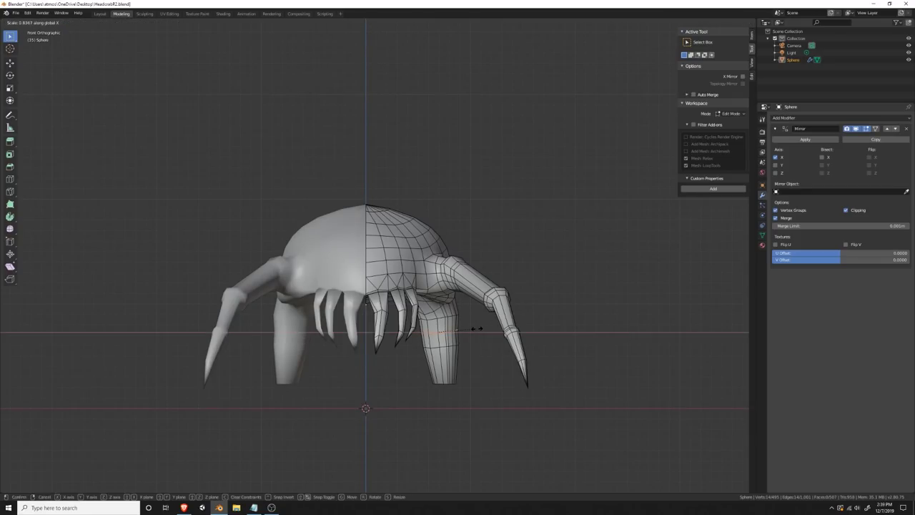
{"action": "key", "text": "Escape"}
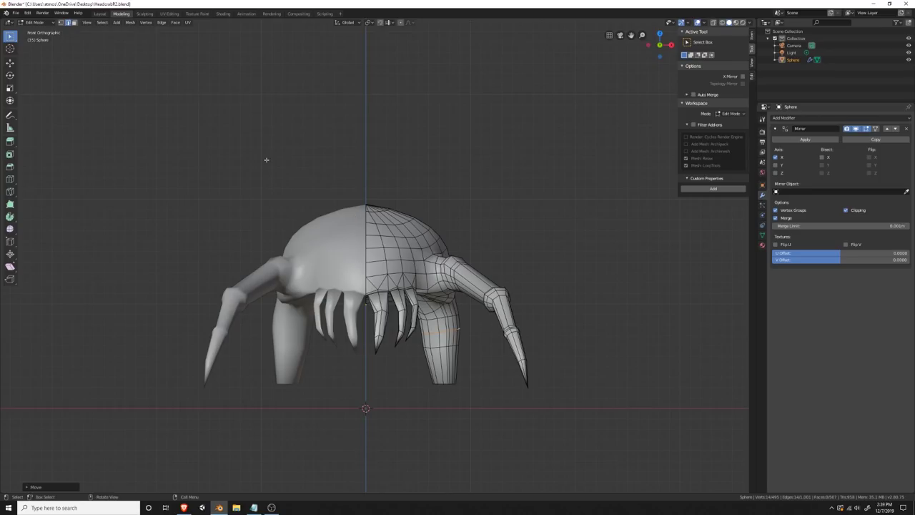
Step: Flatten the joint edge loop on the rear leg, then flatten the edge loop above it on the upper leg
{"action": "key", "text": "F3"}
{"action": "type", "text": "Flatten"}
{"action": "key", "text": "Return"}
{"action": "left_click", "coordinate": [449, 323], "text": "alt"}
{"action": "left_click", "coordinate": [451, 314], "text": "alt"}
{"action": "scroll", "coordinate": [432, 329], "scroll_direction": "up", "scroll_amount": 4}
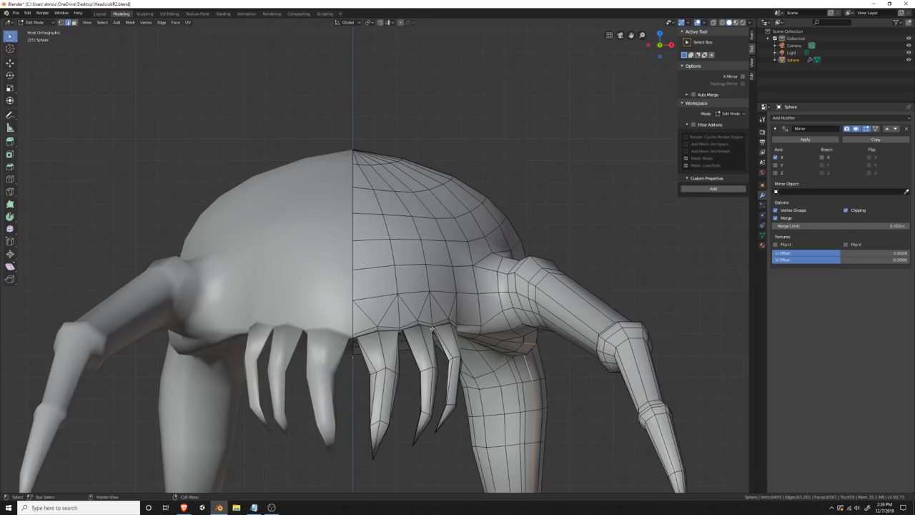
{"action": "left_click", "coordinate": [523, 394], "text": "alt"}
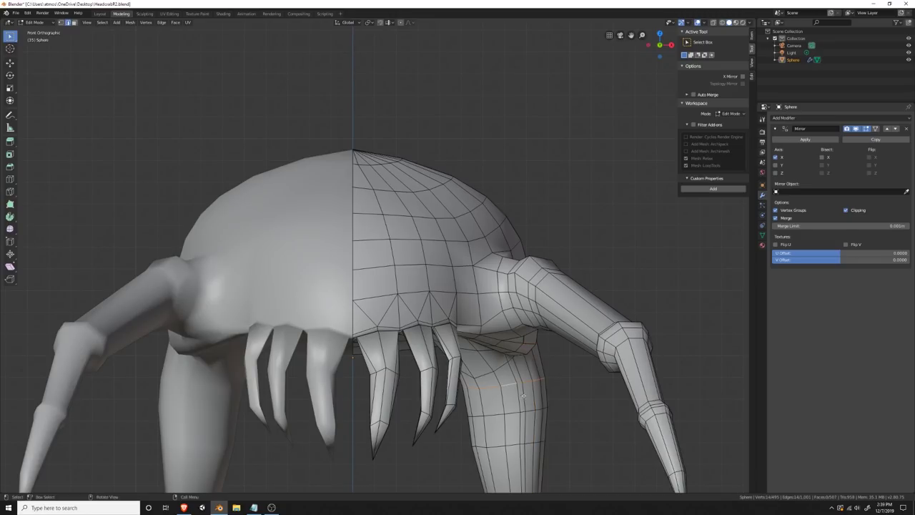
{"action": "key", "text": "F3"}
{"action": "left_click", "coordinate": [593, 407]}
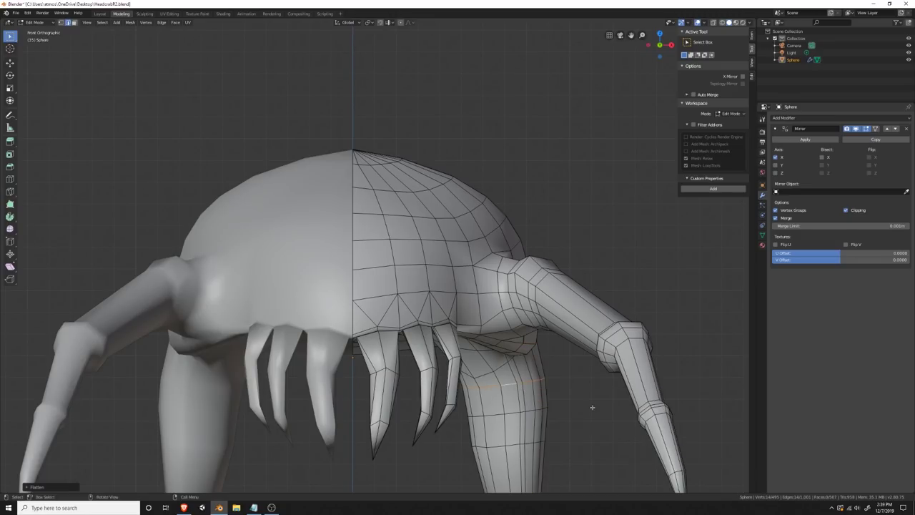
{"action": "scroll", "coordinate": [578, 423], "scroll_direction": "down", "scroll_amount": 2}
{"action": "left_click", "coordinate": [470, 392], "text": "alt"}
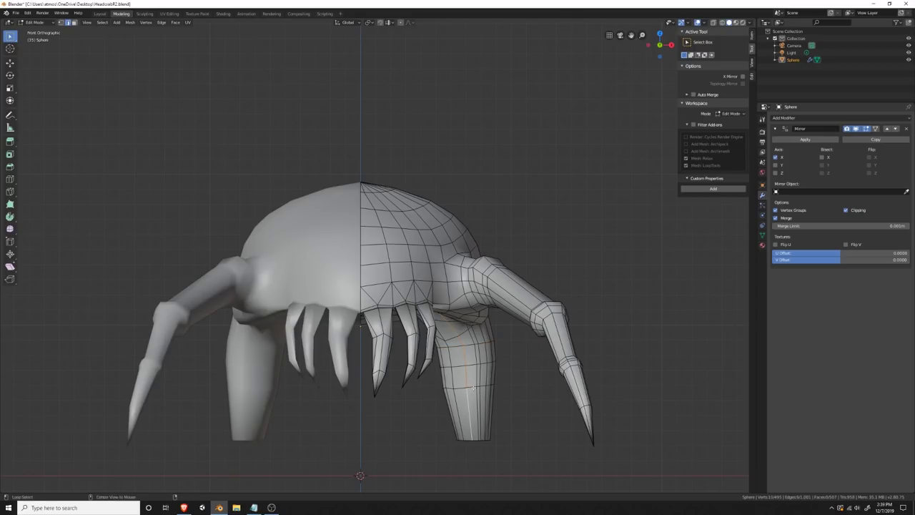
{"action": "key", "text": "alt+a"}
{"action": "key", "text": "3"}
{"action": "left_click", "coordinate": [471, 390], "text": "alt"}
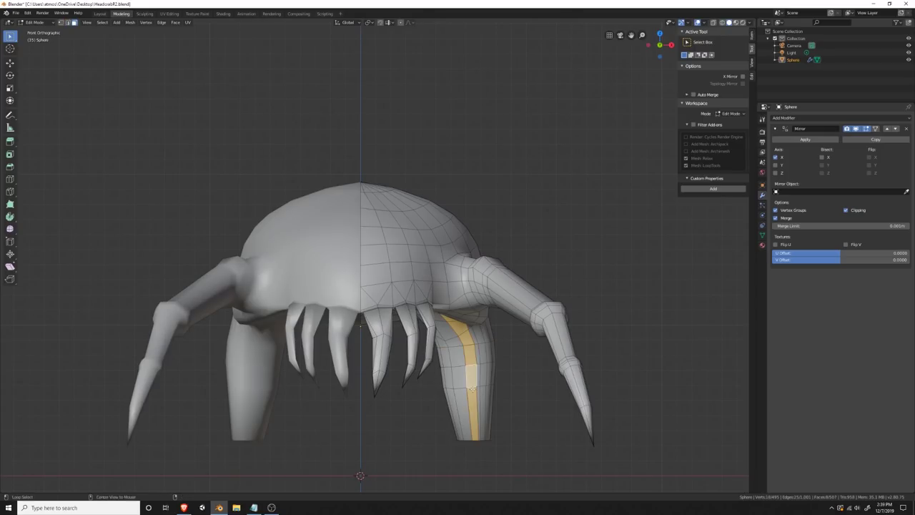
{"action": "key", "text": "alt+a"}
{"action": "left_click", "coordinate": [496, 386], "text": "alt"}
{"action": "key", "text": "ctrl+z"}
{"action": "key", "text": "ctrl+z"}
{"action": "key", "text": "ctrl+z"}
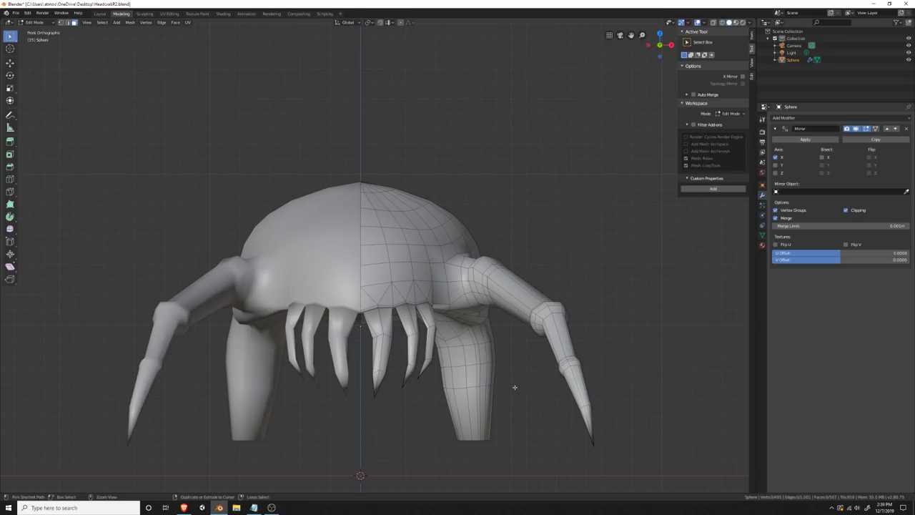
Step: Switch to vertex selection with wireframe shading and select all vertices at the lower end of the rear leg
{"action": "middle_click_drag", "start_coordinate": [513, 386], "coordinate": [471, 412]}
{"action": "scroll", "coordinate": [482, 404], "scroll_direction": "down", "scroll_amount": 5}
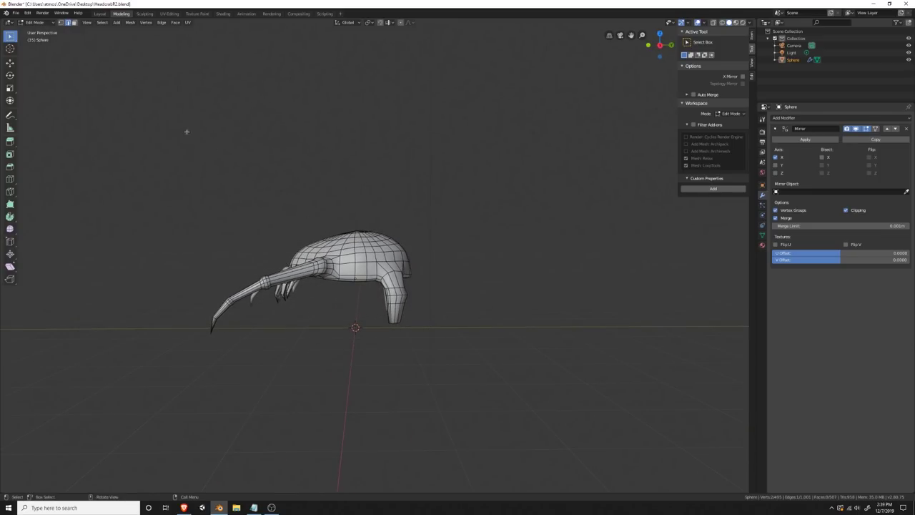
{"action": "left_click", "coordinate": [61, 22]}
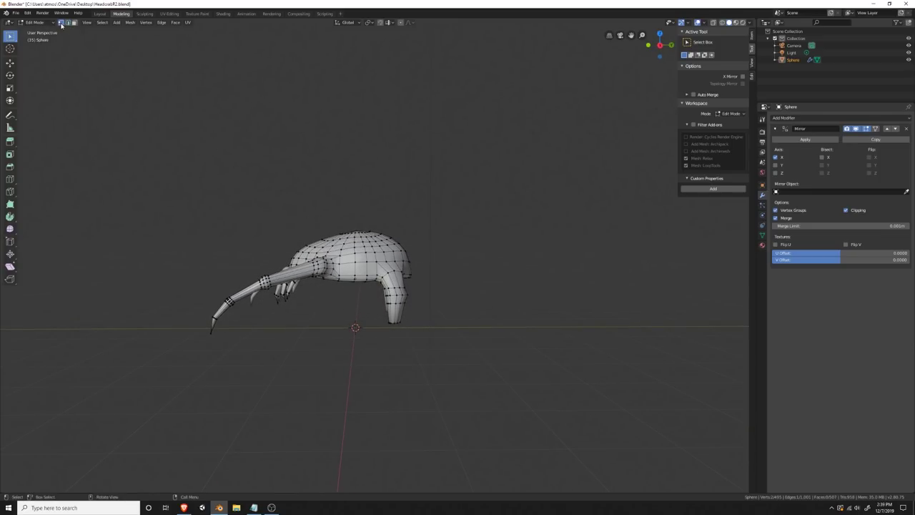
{"action": "left_click", "coordinate": [722, 22]}
{"action": "left_click_drag", "start_coordinate": [441, 343], "coordinate": [381, 315]}
{"action": "middle_click_drag", "start_coordinate": [381, 315], "coordinate": [461, 351]}
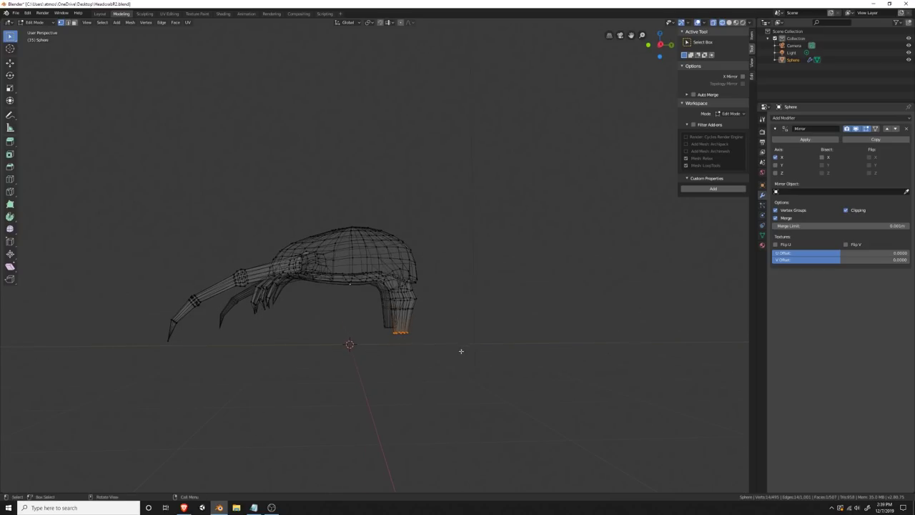
{"action": "scroll", "coordinate": [453, 355], "scroll_direction": "up", "scroll_amount": 3}
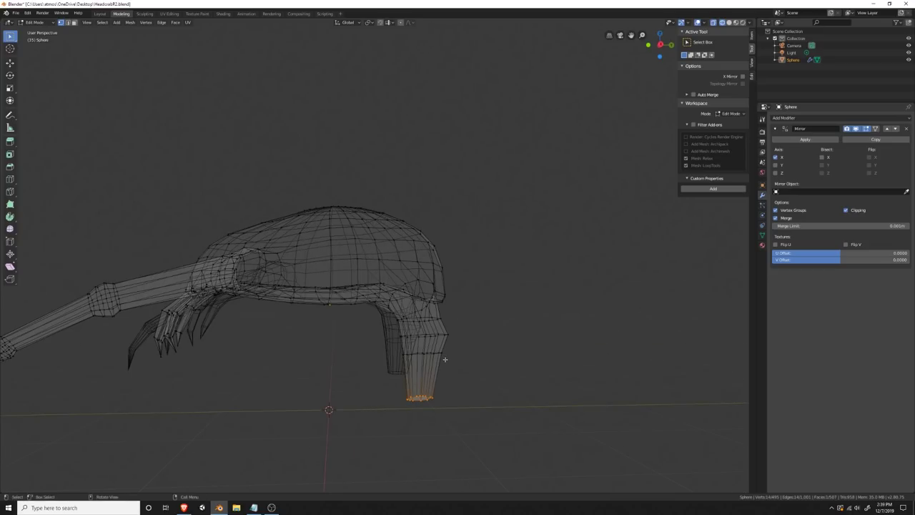
Step: Enable proportional editing, move the rear leg's end toward the back of the body and adjust its scale
{"action": "left_click", "coordinate": [401, 23]}
{"action": "key", "text": "g"}
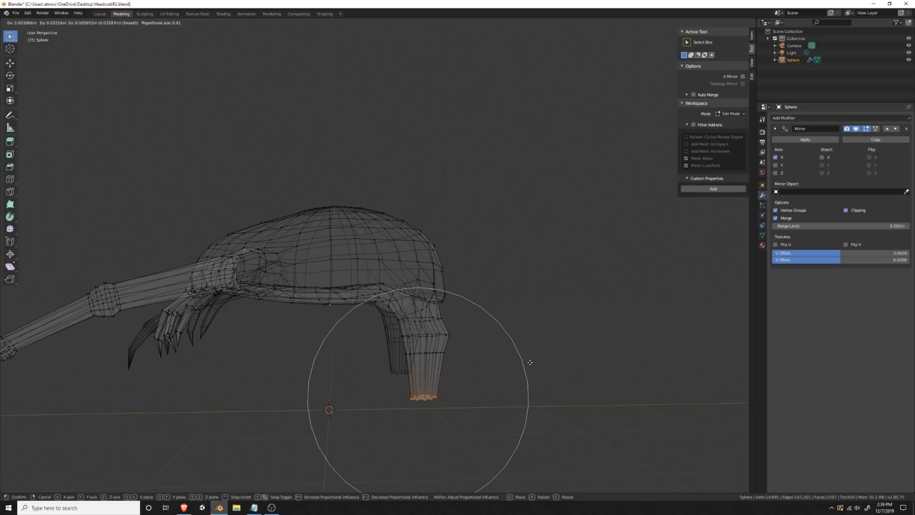
{"action": "left_click", "coordinate": [547, 372]}
{"action": "key", "text": "s"}
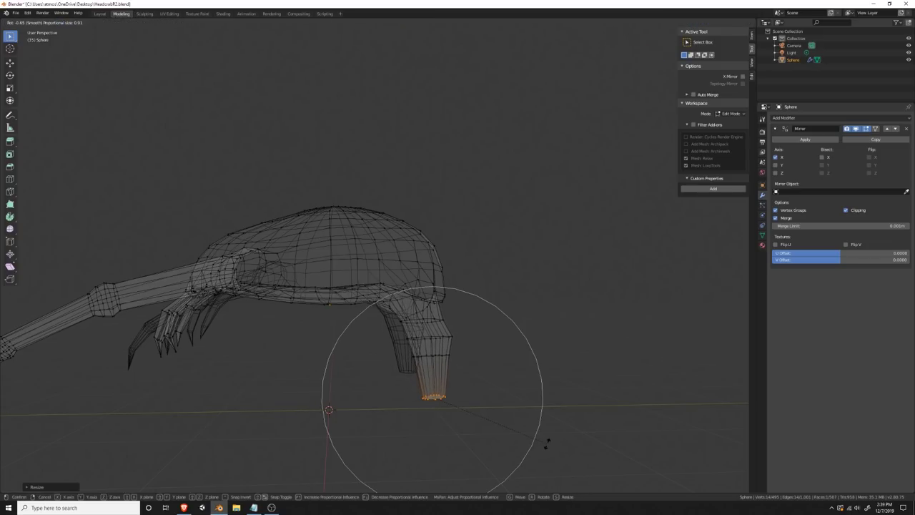
{"action": "left_click", "coordinate": [547, 428]}
{"action": "key", "text": "g"}
{"action": "left_click", "coordinate": [568, 438]}
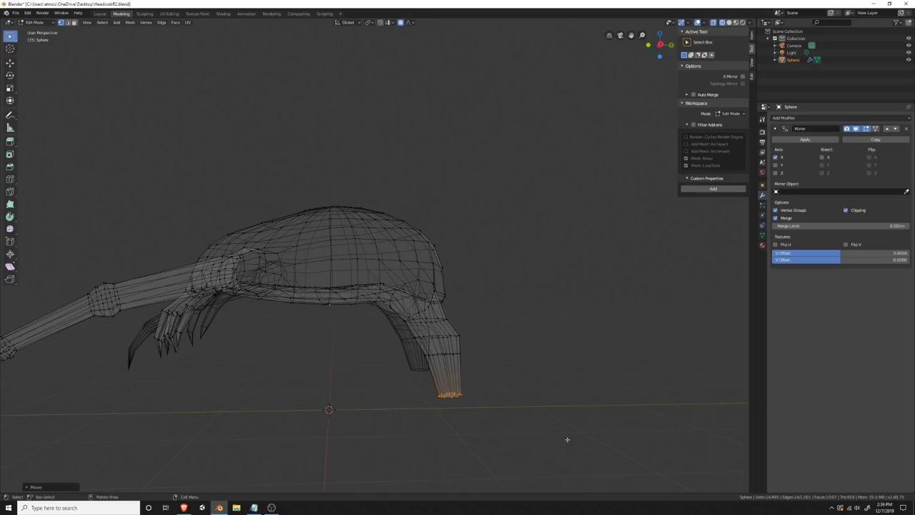
Step: Rotate the rear leg's end with proportional editing in the right view so the leg slants backward and its end lies level
{"action": "middle_click_drag", "start_coordinate": [567, 438], "coordinate": [550, 419]}
{"action": "key", "text": "KP_1"}
{"action": "key", "text": "KP_3"}
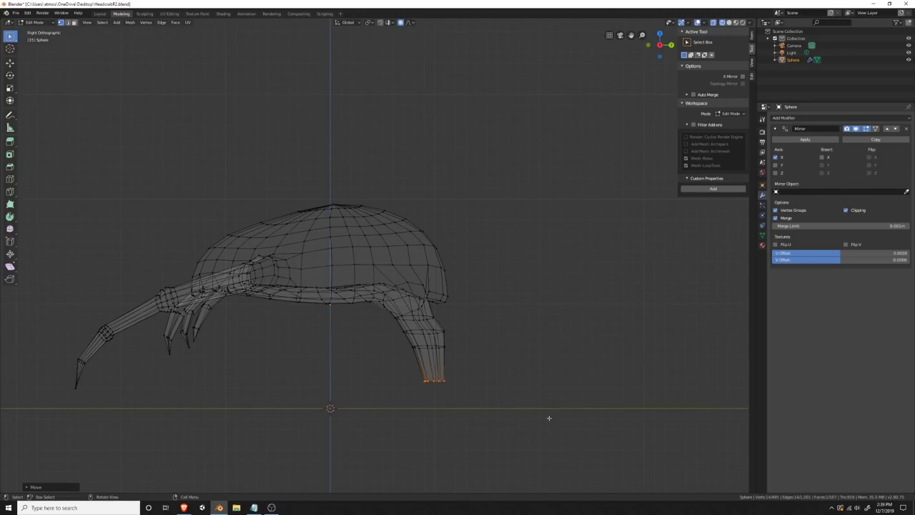
{"action": "key", "text": "r"}
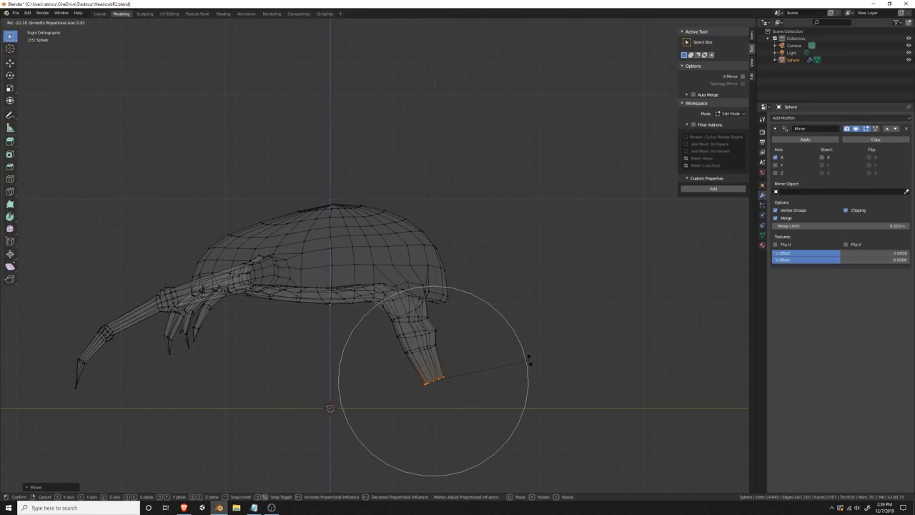
{"action": "left_click", "coordinate": [529, 361]}
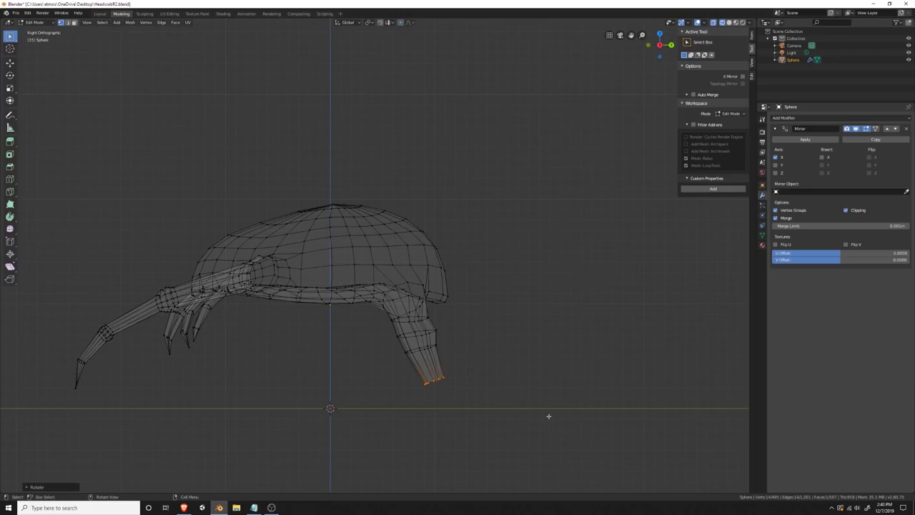
{"action": "key", "text": "r"}
{"action": "left_click", "coordinate": [497, 427]}
Step: Try to move and rotate the vertices at the body's lower rear edge with proportional editing, then undo the changes
{"action": "left_click_drag", "start_coordinate": [461, 312], "coordinate": [428, 281]}
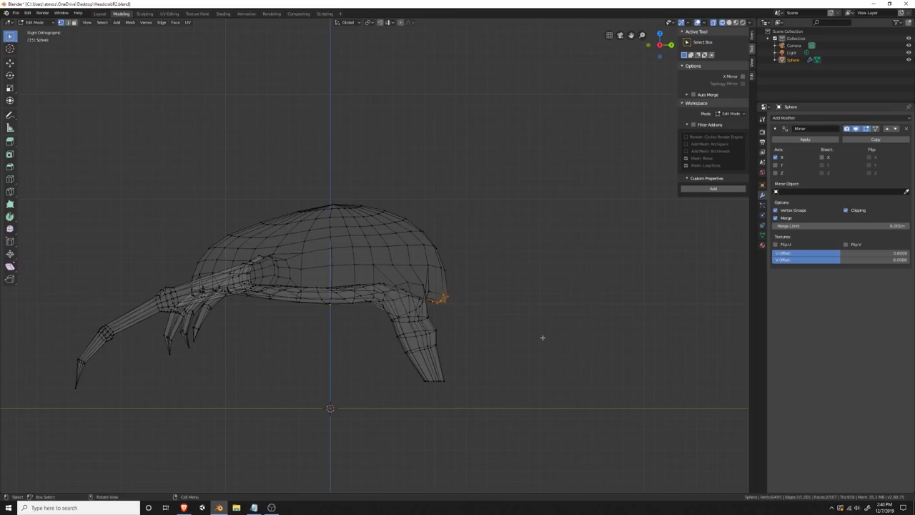
{"action": "key", "text": "g"}
{"action": "left_click", "coordinate": [535, 322]}
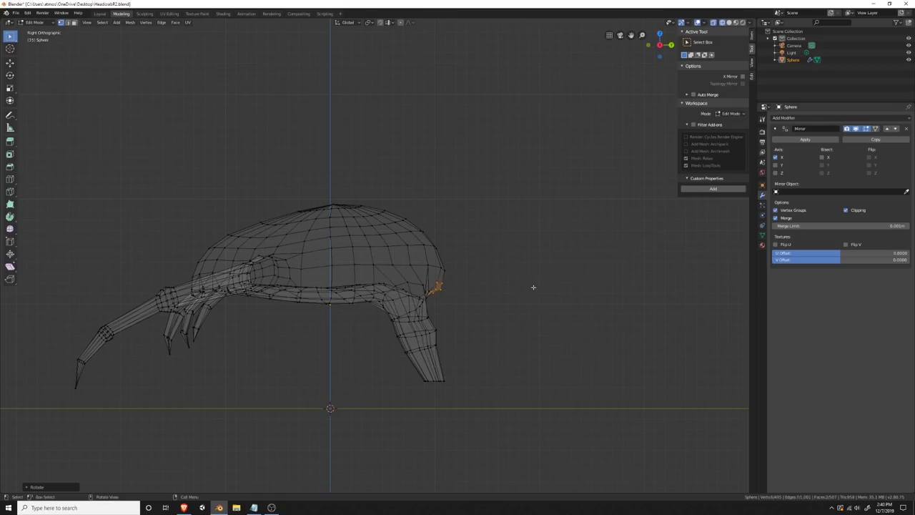
{"action": "key", "text": "r"}
{"action": "left_click", "coordinate": [519, 263]}
{"action": "key", "text": "ctrl+z"}
{"action": "key", "text": "ctrl+z"}
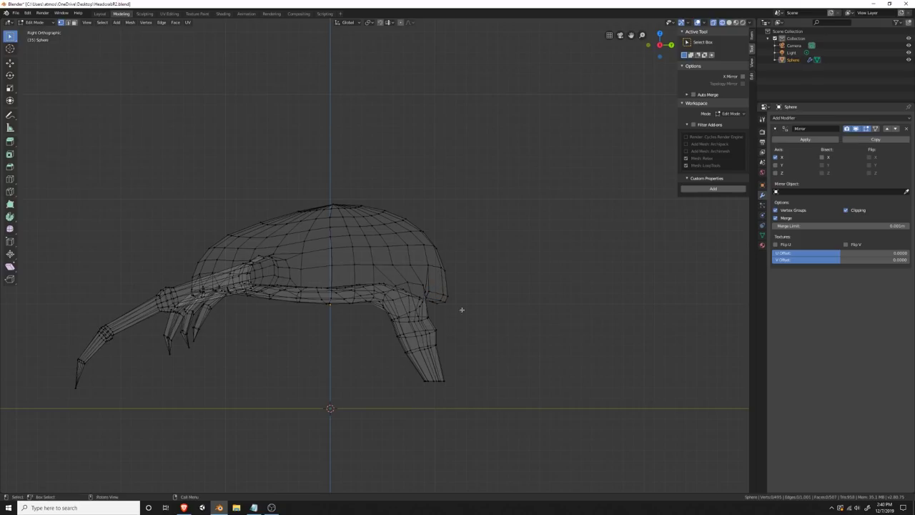
Step: Select a taller group of vertices at the body's rear edge and pull them slightly inward and up with a smaller proportional influence
{"action": "left_click_drag", "start_coordinate": [456, 311], "coordinate": [436, 273]}
{"action": "key", "text": "g"}
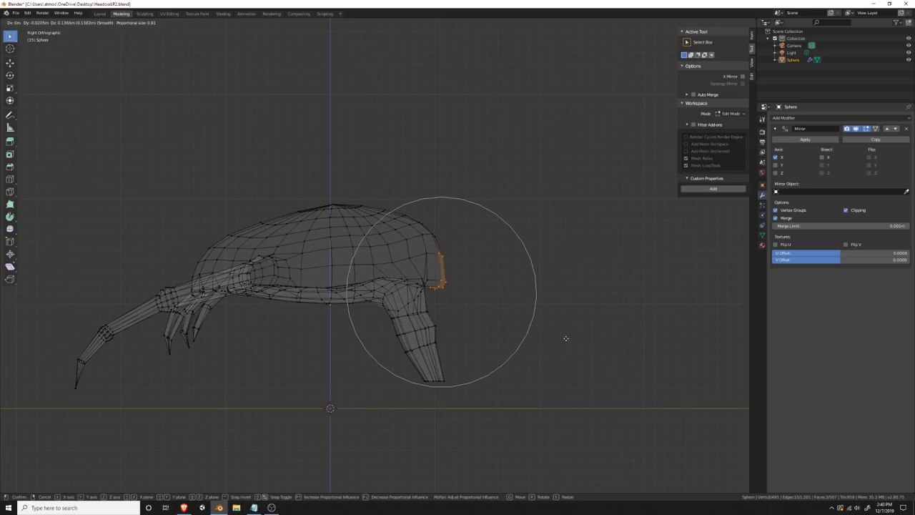
{"action": "left_click", "coordinate": [565, 341]}
{"action": "key", "text": "ctrl+z"}
{"action": "key", "text": "g"}
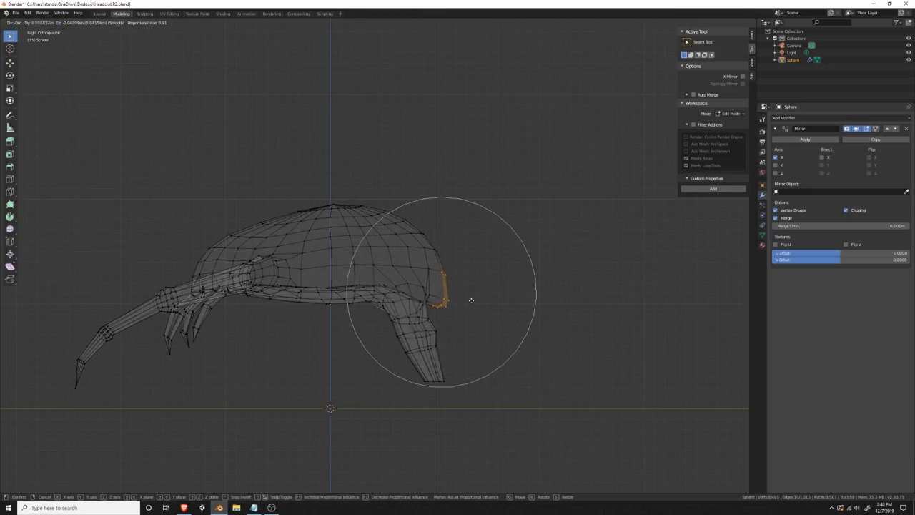
{"action": "scroll", "coordinate": [475, 298], "scroll_direction": "down", "scroll_amount": 3}
{"action": "scroll", "coordinate": [476, 298], "scroll_direction": "up", "scroll_amount": 14}
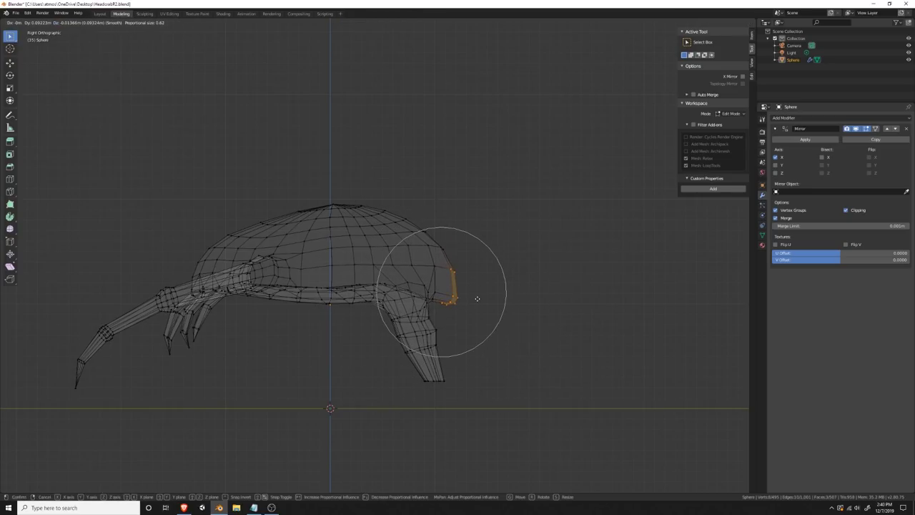
{"action": "scroll", "coordinate": [478, 298], "scroll_direction": "up", "scroll_amount": 2}
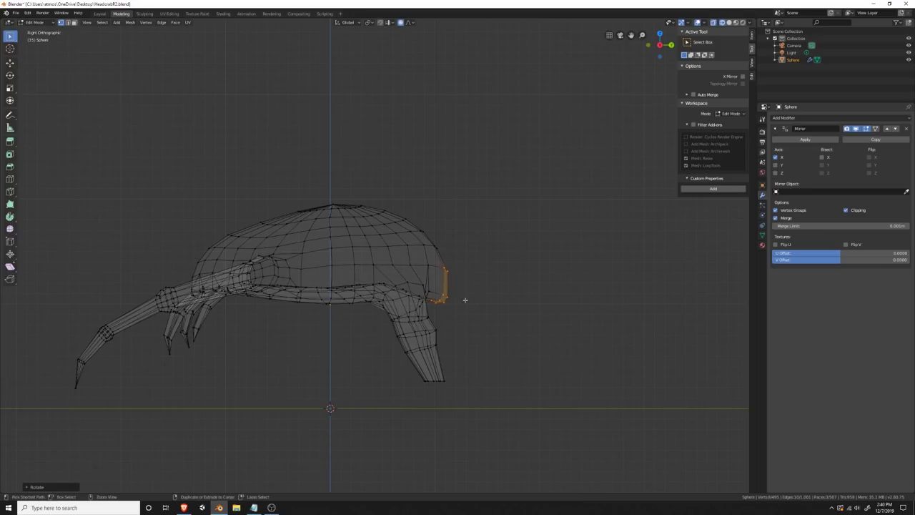
{"action": "left_click", "coordinate": [460, 284]}
Step: Select the rear leg below its base in the right view and narrow it along the Y axis
{"action": "middle_click_drag", "start_coordinate": [460, 284], "coordinate": [418, 328]}
{"action": "scroll", "coordinate": [486, 299], "scroll_direction": "down", "scroll_amount": 4}
{"action": "key", "text": "KP_3"}
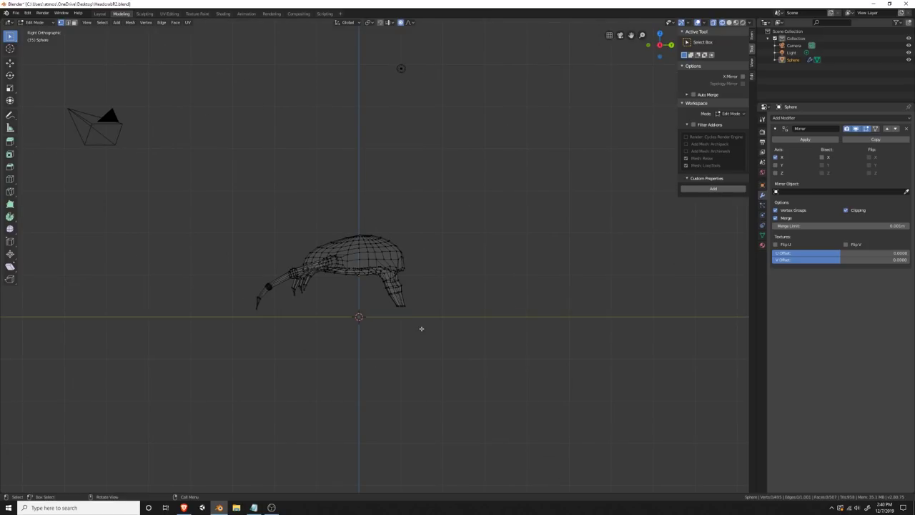
{"action": "left_click_drag", "start_coordinate": [420, 328], "coordinate": [377, 271]}
{"action": "scroll", "coordinate": [433, 301], "scroll_direction": "up", "scroll_amount": 5}
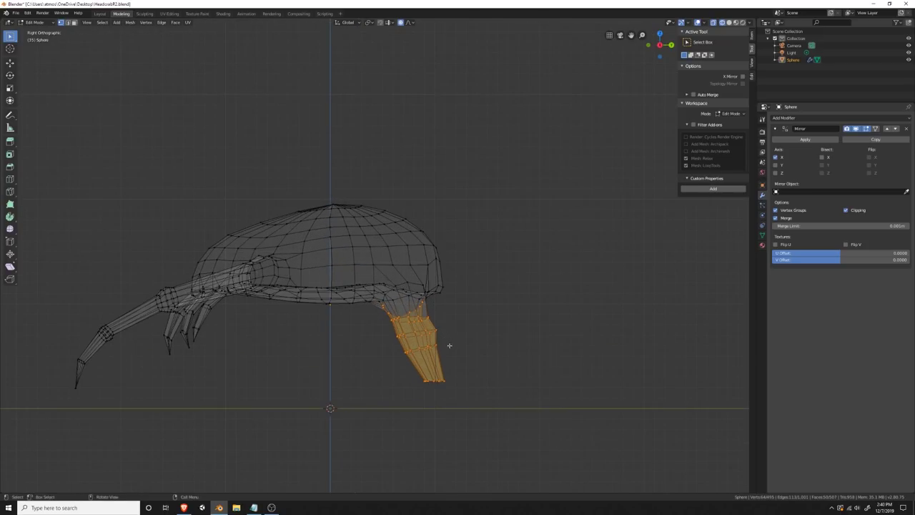
{"action": "left_click_drag", "start_coordinate": [490, 407], "coordinate": [378, 312]}
{"action": "key", "text": "s"}
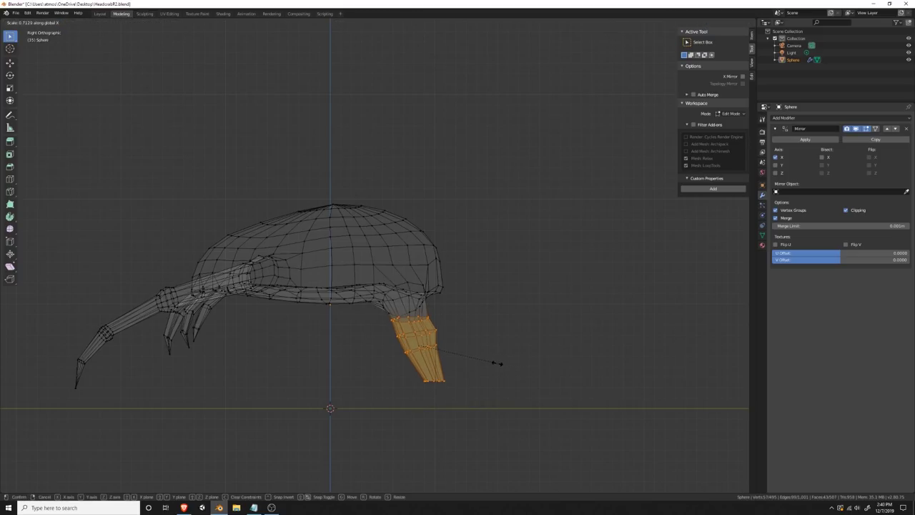
{"action": "key", "text": "z"}
{"action": "key", "text": "y"}
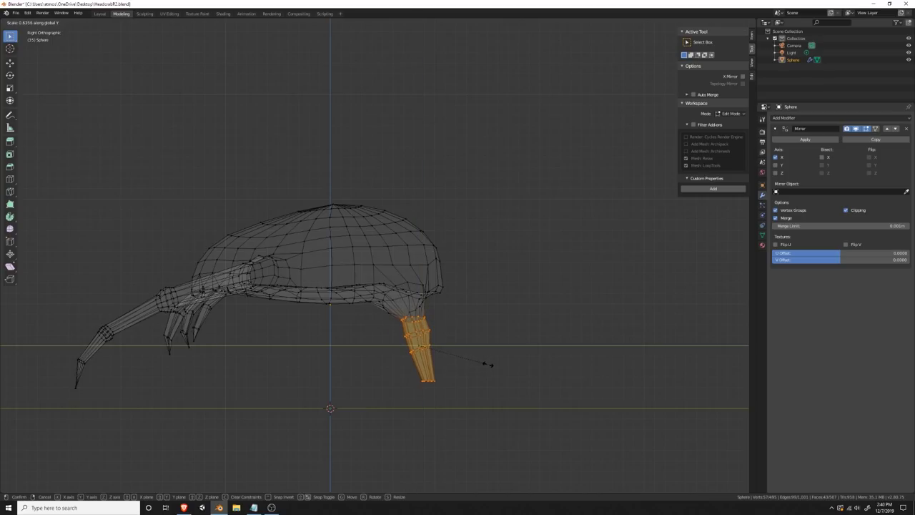
{"action": "left_click", "coordinate": [490, 364]}
Step: Narrow the selected rear leg section along the X axis, viewed from the front
{"action": "middle_click_drag", "start_coordinate": [491, 363], "coordinate": [588, 359]}
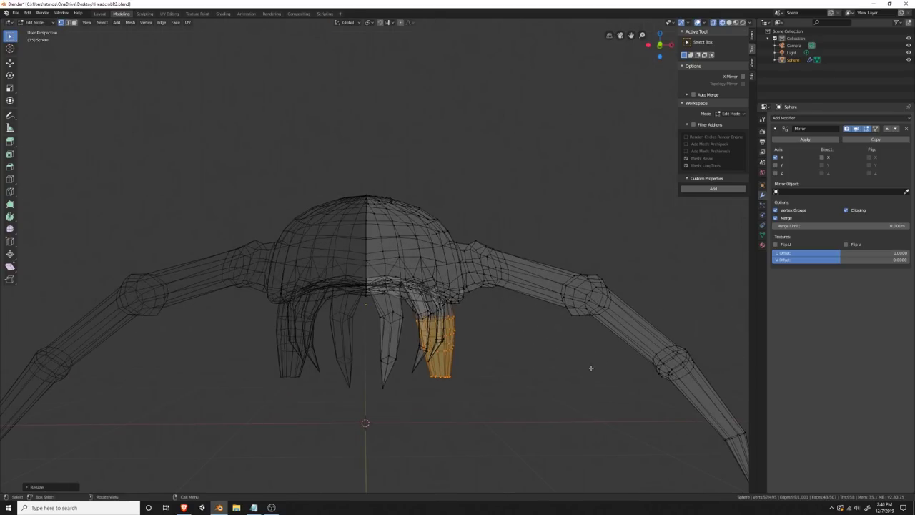
{"action": "key", "text": "s"}
{"action": "key", "text": "z"}
{"action": "key", "text": "x"}
{"action": "left_click", "coordinate": [549, 368]}
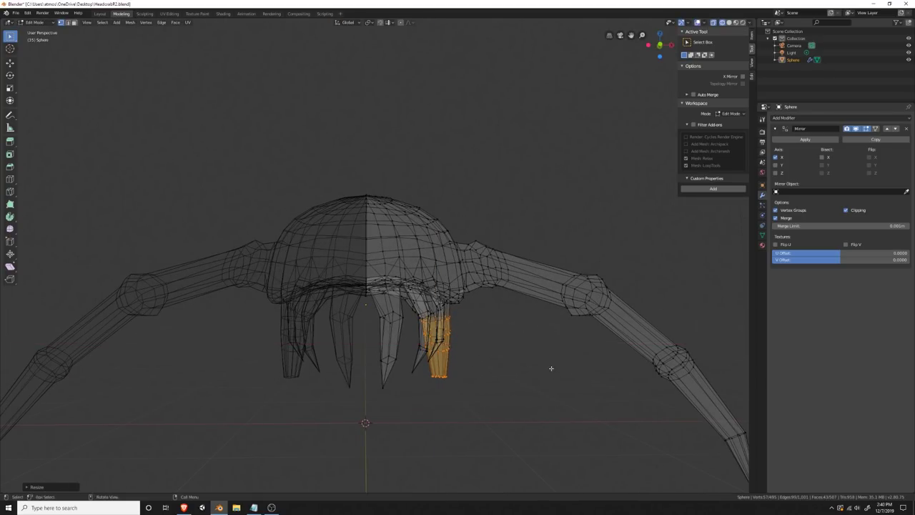
Step: Clear the rear leg selection and return the viewport to solid shading
{"action": "middle_click_drag", "start_coordinate": [550, 368], "coordinate": [431, 372]}
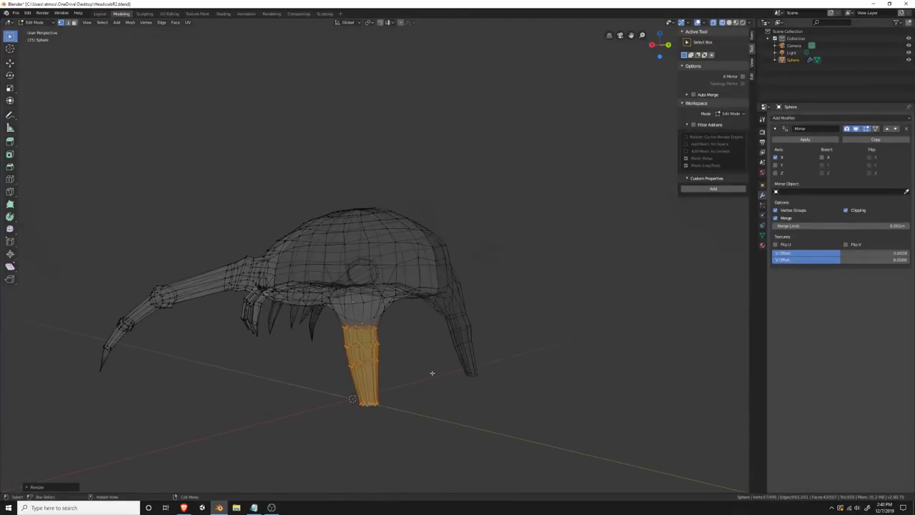
{"action": "left_click", "coordinate": [431, 372]}
{"action": "mouse_move", "coordinate": [511, 369]}
{"action": "middle_mouse_down"}
{"action": "mouse_move", "coordinate": [582, 368]}
{"action": "mouse_move", "coordinate": [479, 369]}
{"action": "mouse_move", "coordinate": [512, 368]}
{"action": "middle_mouse_up"}
{"action": "left_click", "coordinate": [728, 22]}
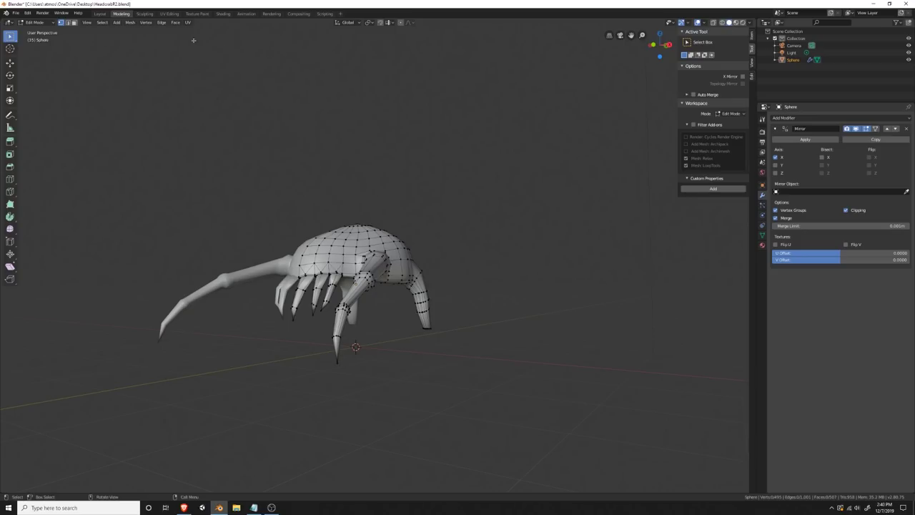
{"action": "left_click", "coordinate": [101, 13]}
{"action": "scroll", "coordinate": [462, 321], "scroll_direction": "down", "scroll_amount": 5}
{"action": "middle_click_drag", "start_coordinate": [465, 327], "coordinate": [435, 269]}
{"action": "scroll", "coordinate": [536, 254], "scroll_direction": "up", "scroll_amount": 4}
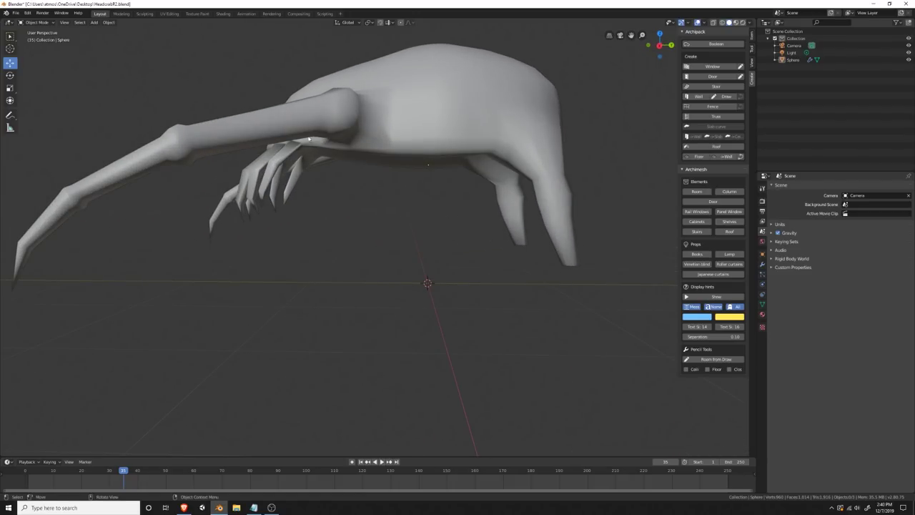
{"action": "left_click", "coordinate": [120, 14]}
Step: Select the rear leg's open bottom edge loop and enlarge it uniformly with smooth proportional influence
{"action": "middle_click_drag", "start_coordinate": [451, 319], "coordinate": [521, 300]}
{"action": "left_click_drag", "start_coordinate": [459, 374], "coordinate": [407, 338]}
{"action": "middle_click_drag", "start_coordinate": [545, 351], "coordinate": [515, 350]}
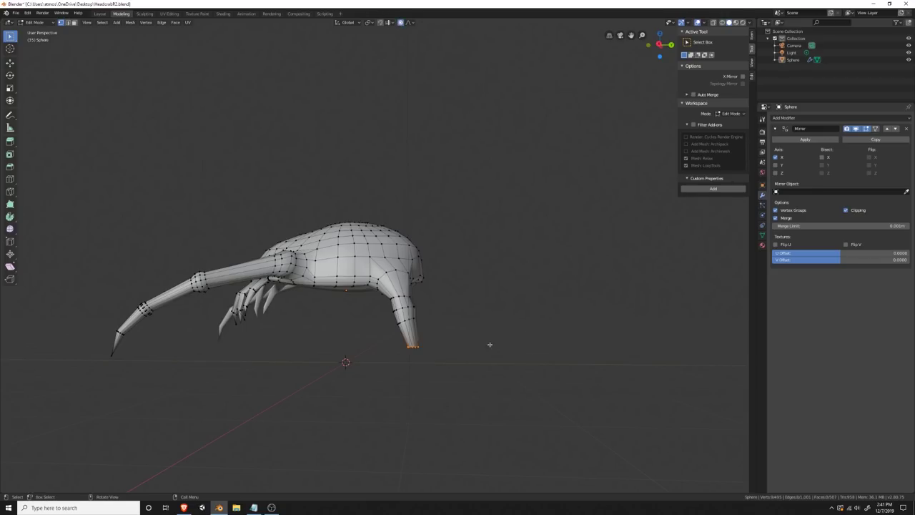
{"action": "scroll", "coordinate": [490, 344], "scroll_direction": "up", "scroll_amount": 2}
{"action": "key", "text": "s"}
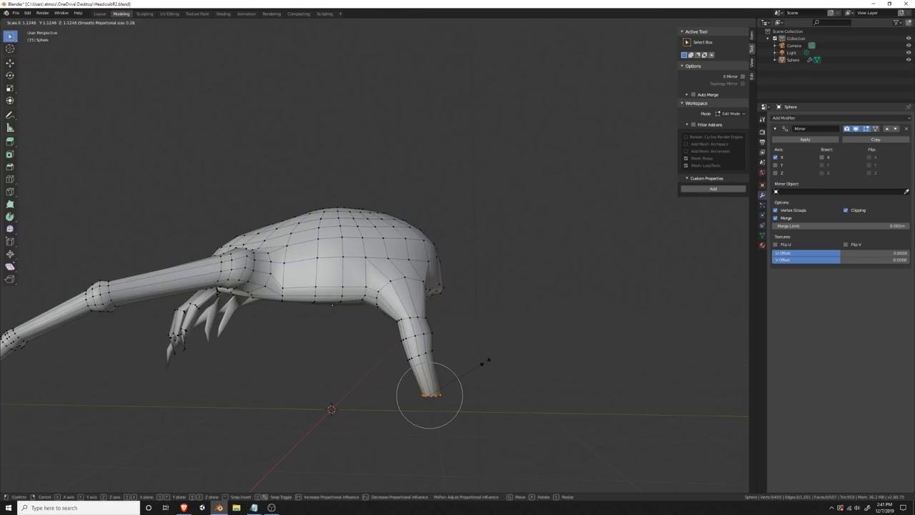
{"action": "scroll", "coordinate": [497, 368], "scroll_direction": "down", "scroll_amount": 11}
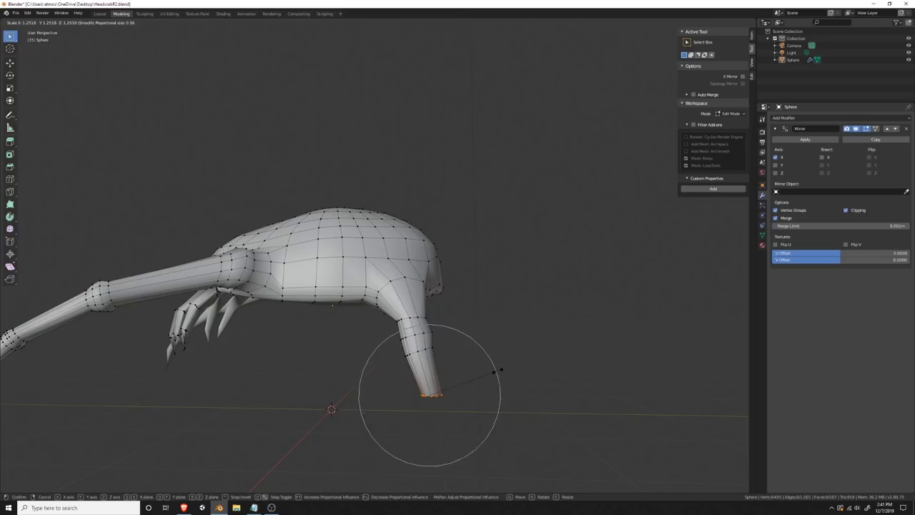
{"action": "scroll", "coordinate": [506, 374], "scroll_direction": "down", "scroll_amount": 3}
{"action": "scroll", "coordinate": [507, 372], "scroll_direction": "up", "scroll_amount": 7}
{"action": "left_click", "coordinate": [507, 371]}
Step: Select only the edge loop just above the rear leg's middle joint and scale it slightly
{"action": "key", "text": "alt+a"}
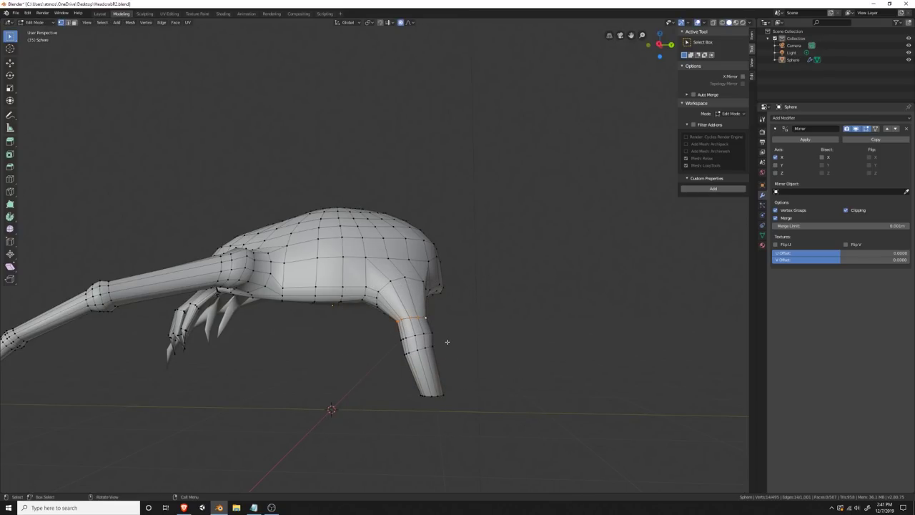
{"action": "key", "text": "s"}
{"action": "left_click", "coordinate": [472, 346]}
{"action": "middle_click_drag", "start_coordinate": [481, 345], "coordinate": [487, 344]}
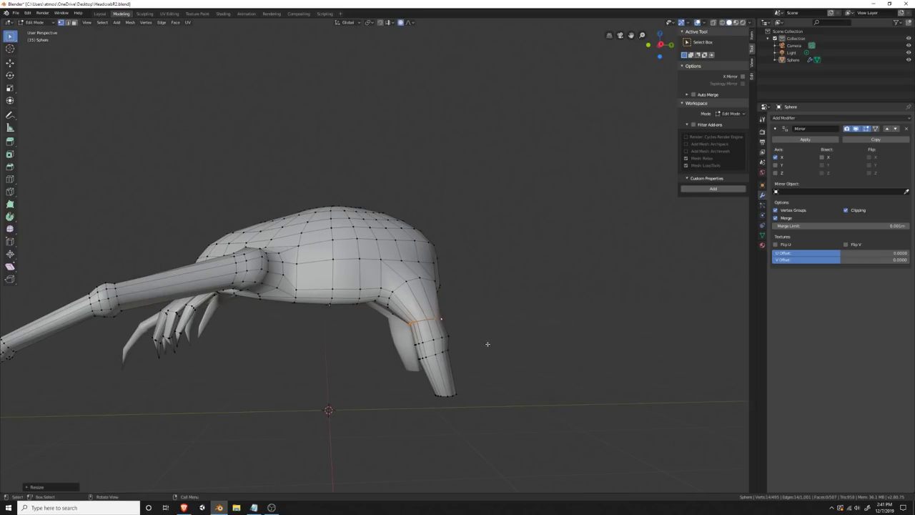
Step: Select the whole rear leg in the right view, shift it backward and rotate it so its foot points further to the rear
{"action": "key", "text": "KP_3"}
{"action": "key", "text": "alt+a"}
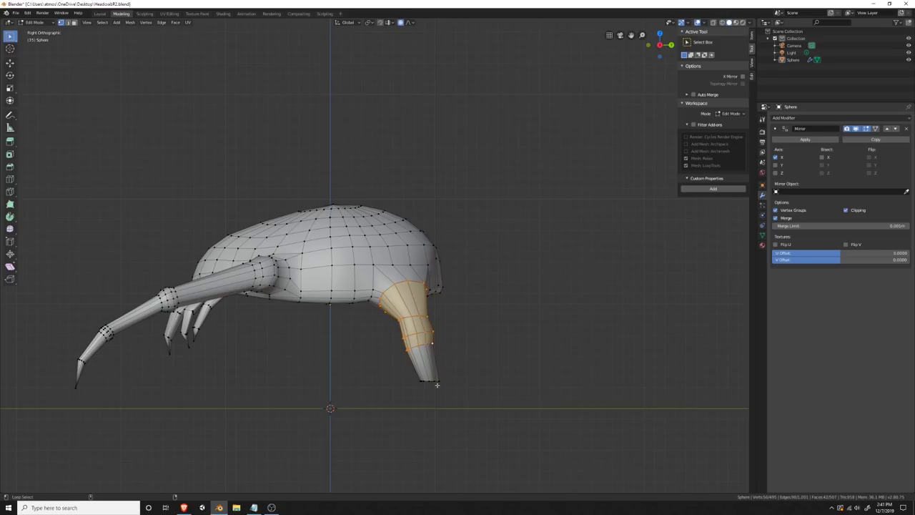
{"action": "key", "text": "g"}
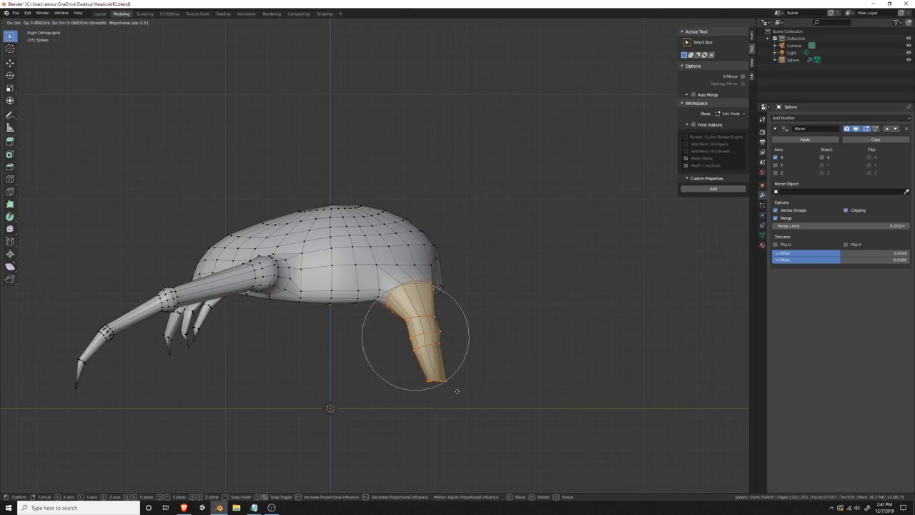
{"action": "left_click", "coordinate": [457, 391]}
{"action": "key", "text": "r"}
{"action": "left_click", "coordinate": [496, 390]}
{"action": "key", "text": "g"}
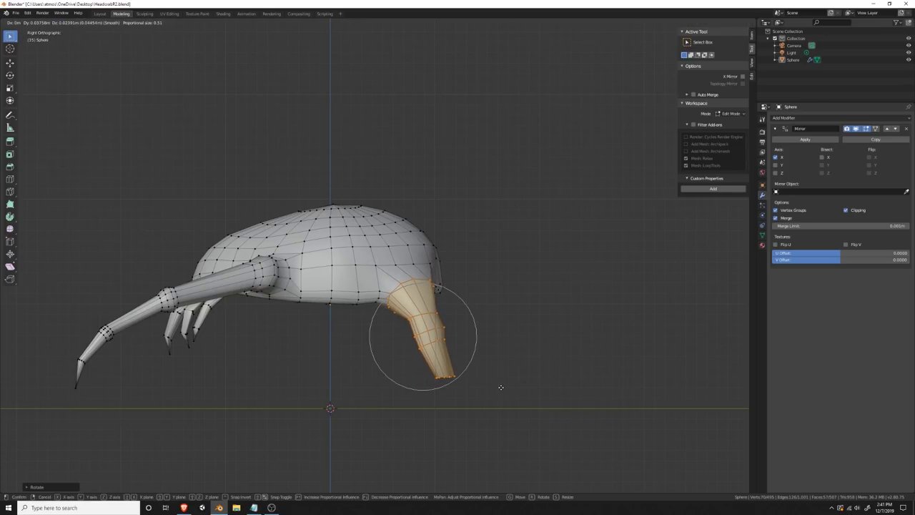
{"action": "left_click", "coordinate": [508, 387]}
{"action": "key", "text": "alt+a"}
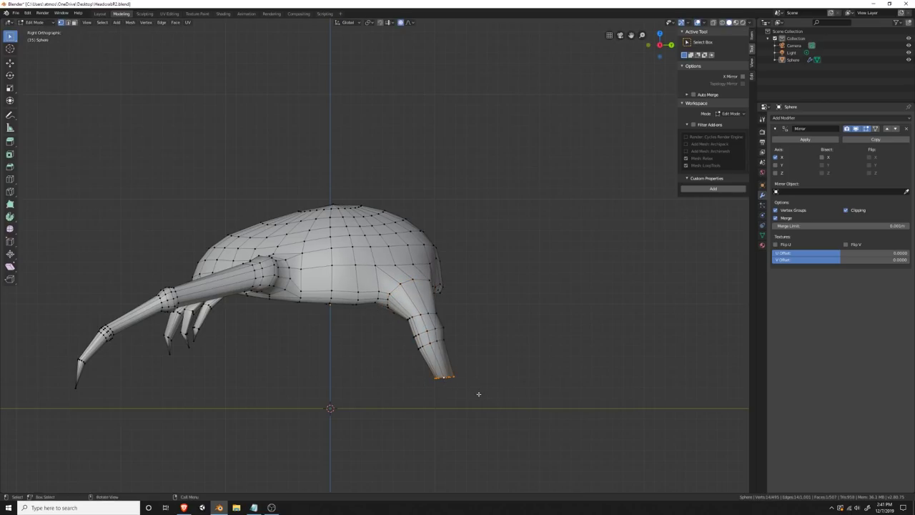
{"action": "key", "text": "g"}
{"action": "right_click", "coordinate": [479, 393]}
Step: Reposition single vertices on the body's side just above the rear leg base, without proportional influence
{"action": "middle_click_drag", "start_coordinate": [478, 392], "coordinate": [14, 255]}
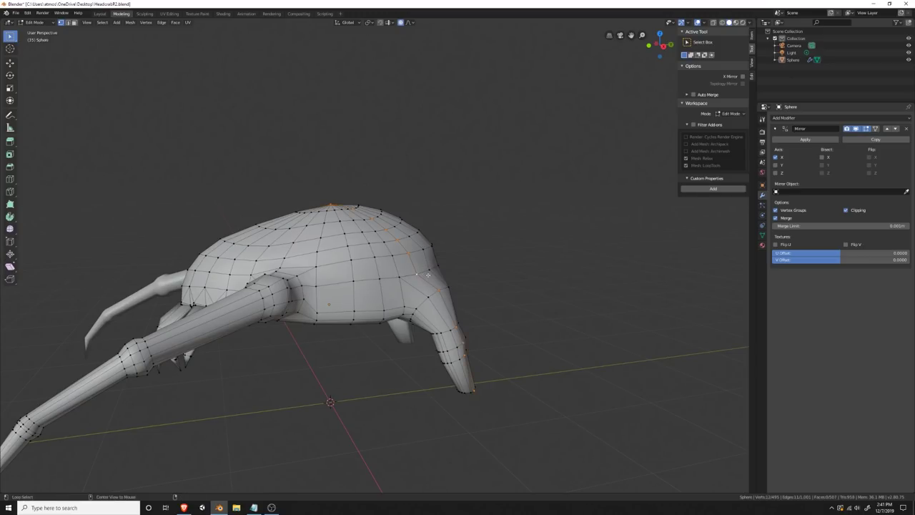
{"action": "scroll", "coordinate": [497, 197], "scroll_direction": "up", "scroll_amount": 6}
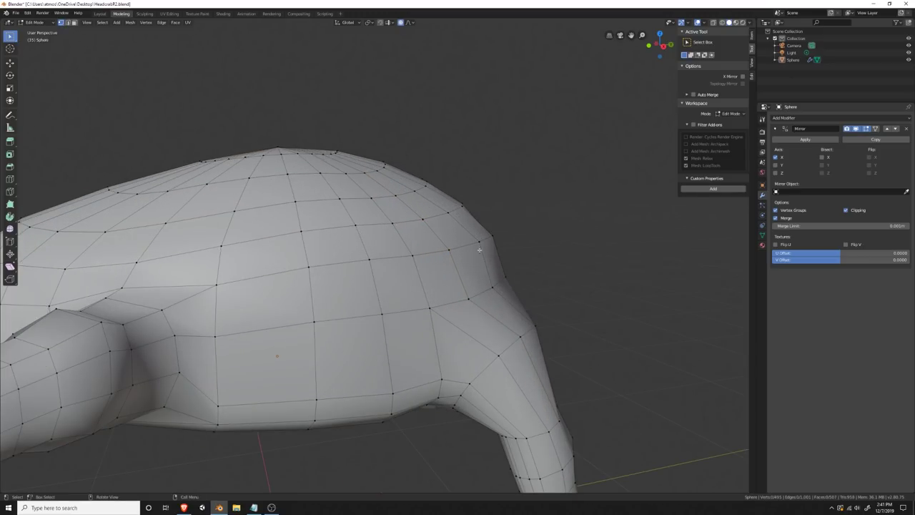
{"action": "left_click", "coordinate": [723, 22]}
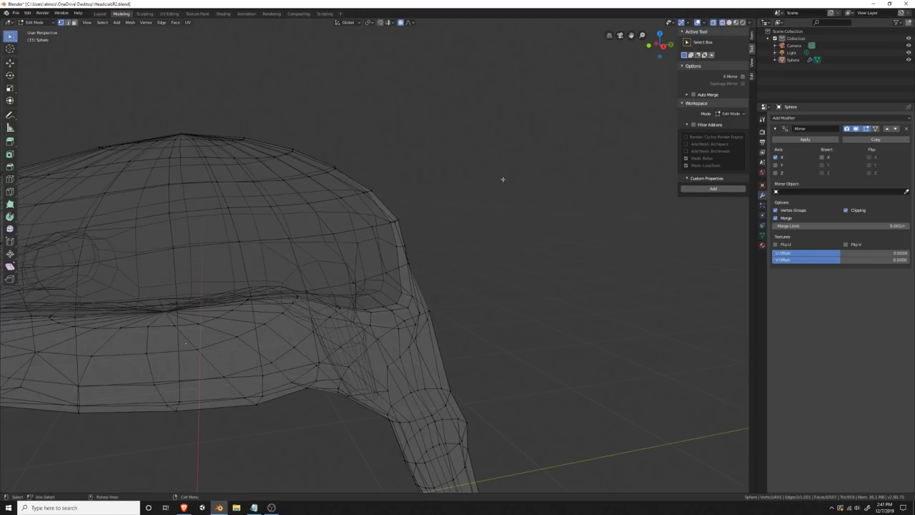
{"action": "left_click", "coordinate": [733, 22]}
{"action": "key", "text": "g"}
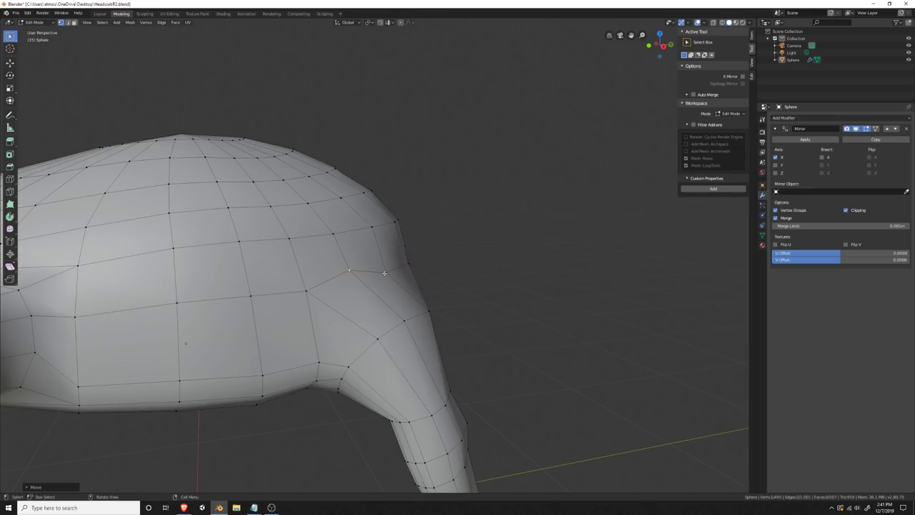
{"action": "left_click", "coordinate": [382, 257]}
Step: Undo the last change and move a vertex near the front of the rear leg base, viewed from below
{"action": "middle_click_drag", "start_coordinate": [316, 365], "coordinate": [345, 346]}
{"action": "key", "text": "ctrl+z"}
{"action": "left_click", "coordinate": [332, 210]}
{"action": "key", "text": "g"}
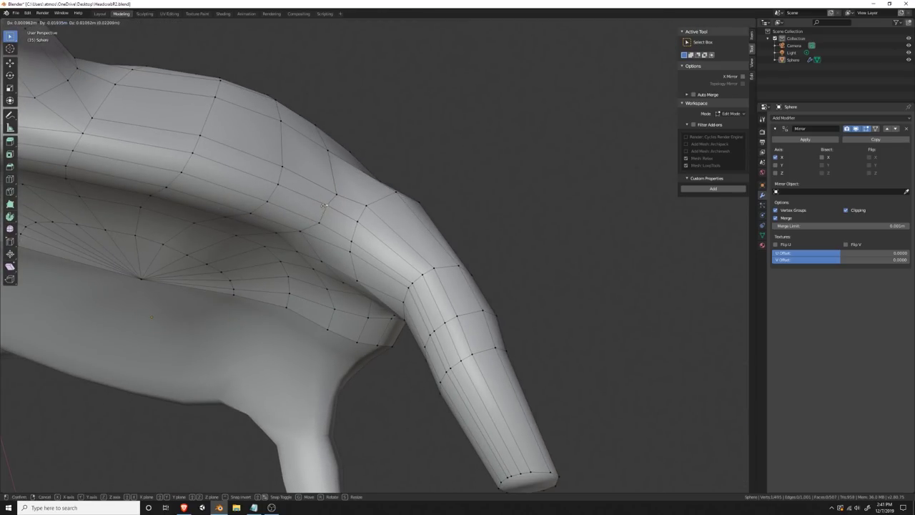
{"action": "left_click", "coordinate": [326, 204]}
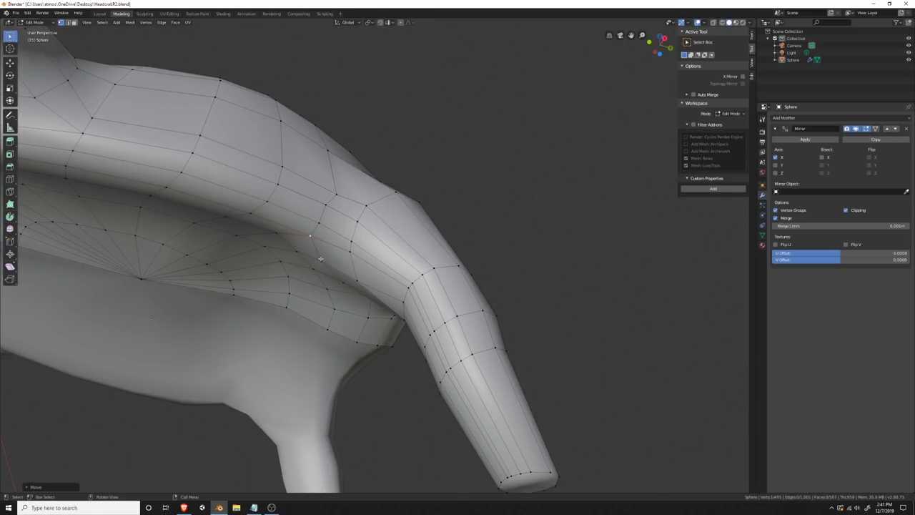
Step: Move the body vertex in front of the rear leg base to even out the surrounding faces
{"action": "middle_click_drag", "start_coordinate": [327, 261], "coordinate": [253, 221]}
{"action": "left_click", "coordinate": [262, 226]}
{"action": "key", "text": "g"}
{"action": "left_click", "coordinate": [282, 245]}
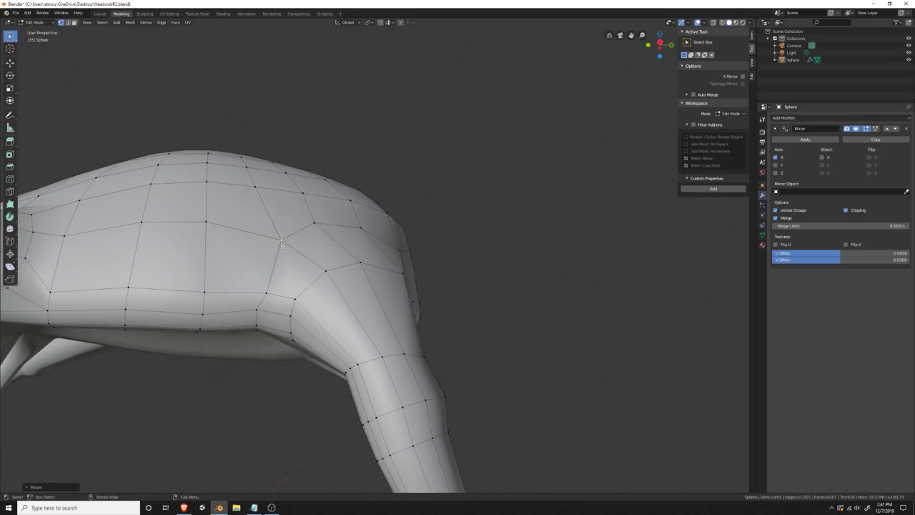
Step: Lower the body vertex above the inner side of the rear leg slightly, viewed from behind
{"action": "left_click", "coordinate": [316, 225]}
{"action": "middle_click_drag", "start_coordinate": [316, 225], "coordinate": [236, 227]}
{"action": "left_click", "coordinate": [357, 262]}
{"action": "key", "text": "g"}
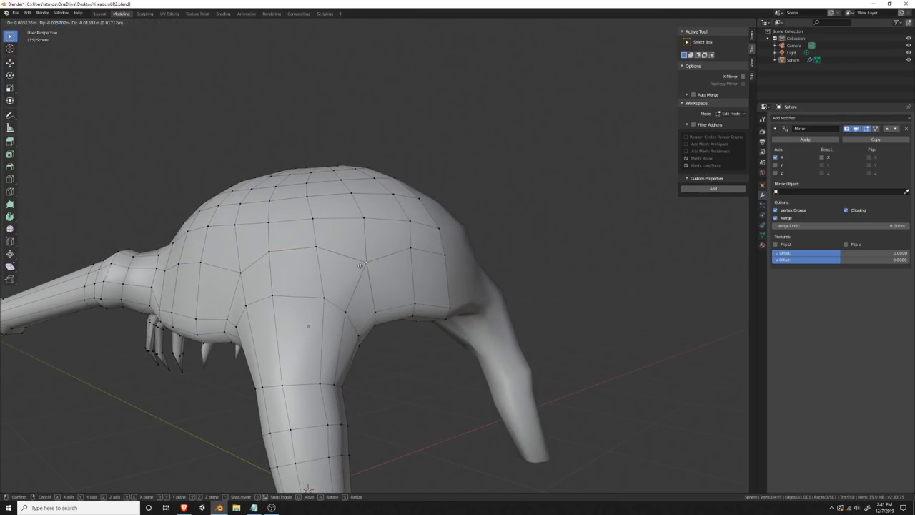
{"action": "left_click", "coordinate": [359, 269]}
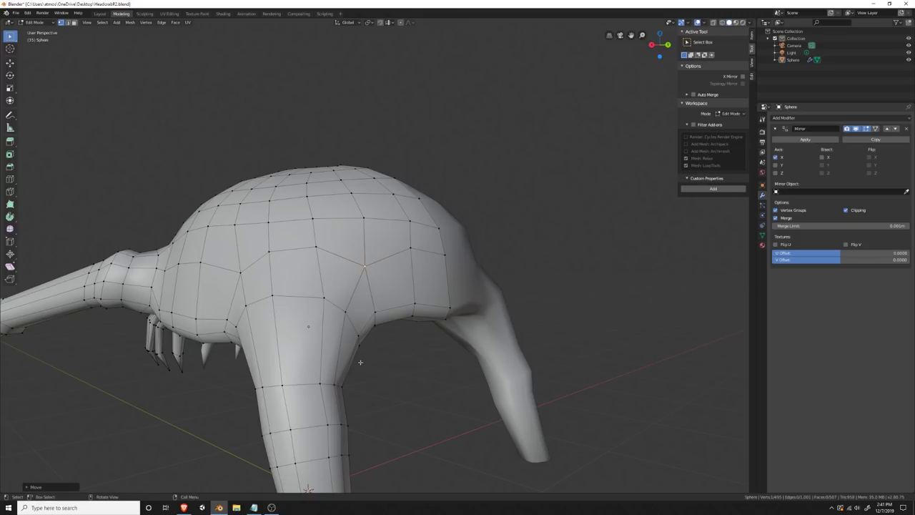
Step: Even out the vertex row along the body's side and nudge the vertex at the front lower corner of the rear leg base
{"action": "middle_click_drag", "start_coordinate": [272, 291], "coordinate": [189, 269]}
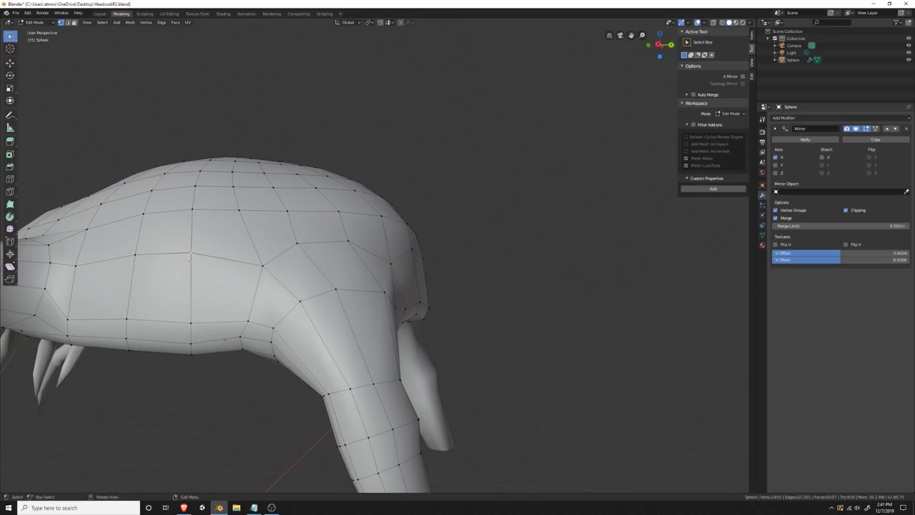
{"action": "key", "text": "g"}
{"action": "left_click", "coordinate": [282, 288]}
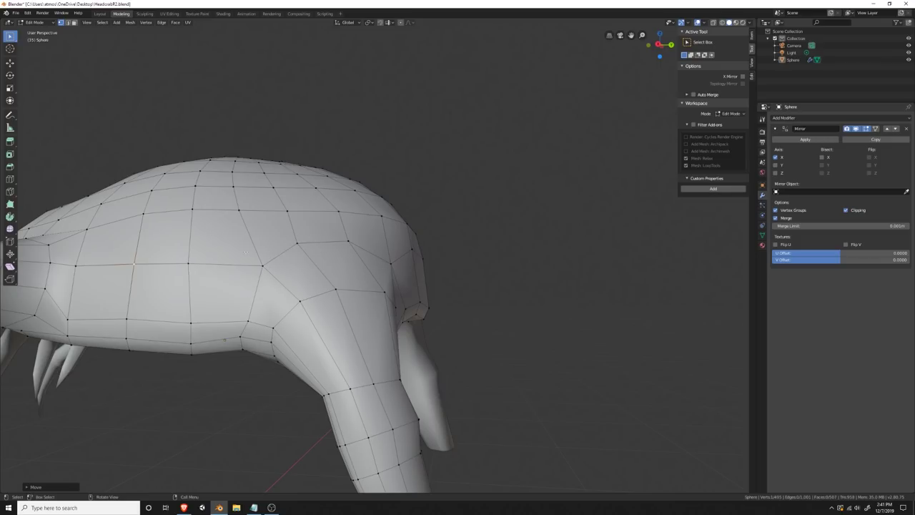
{"action": "middle_click_drag", "start_coordinate": [193, 292], "coordinate": [227, 259]}
{"action": "left_click", "coordinate": [243, 283]}
{"action": "key", "text": "g"}
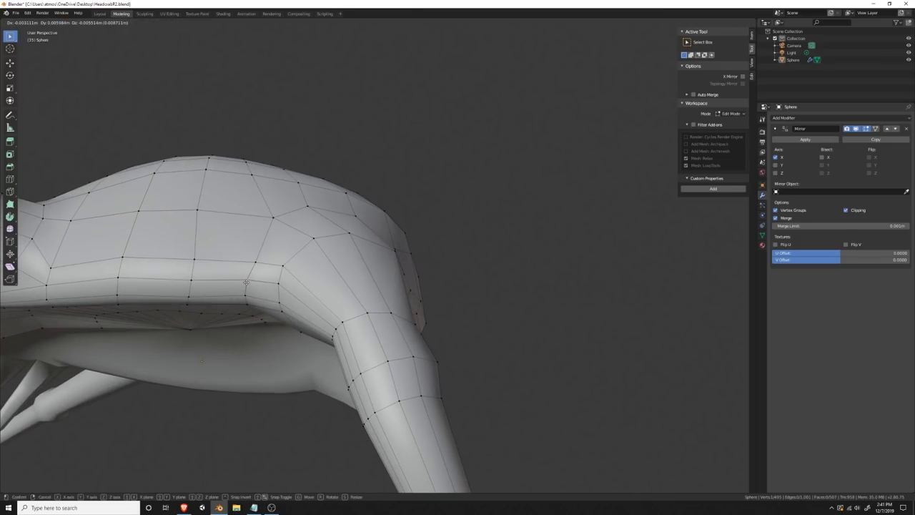
{"action": "left_click", "coordinate": [342, 319]}
Step: Examine the whole headcrab from the front, side and below, including the mouth and rear legs in object mode
{"action": "middle_click_drag", "start_coordinate": [341, 319], "coordinate": [447, 337]}
{"action": "scroll", "coordinate": [239, 314], "scroll_direction": "down", "scroll_amount": 6}
{"action": "middle_click_drag", "start_coordinate": [136, 320], "coordinate": [343, 431]}
{"action": "scroll", "coordinate": [343, 431], "scroll_direction": "up", "scroll_amount": 2}
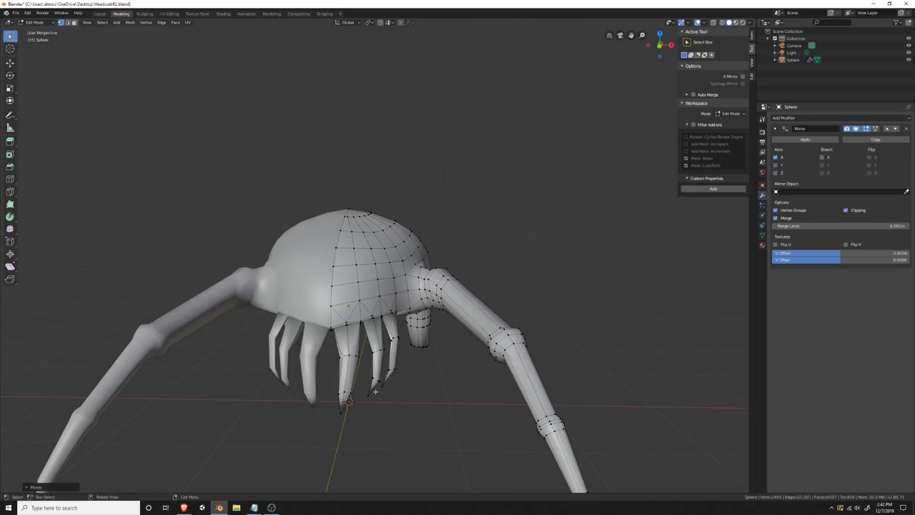
{"action": "mouse_move", "coordinate": [341, 362]}
{"action": "middle_mouse_down"}
{"action": "mouse_move", "coordinate": [390, 387]}
{"action": "mouse_move", "coordinate": [443, 390]}
{"action": "mouse_move", "coordinate": [470, 373]}
{"action": "mouse_move", "coordinate": [365, 375]}
{"action": "mouse_move", "coordinate": [326, 354]}
{"action": "middle_mouse_up"}
{"action": "scroll", "coordinate": [363, 375], "scroll_direction": "down", "scroll_amount": 4}
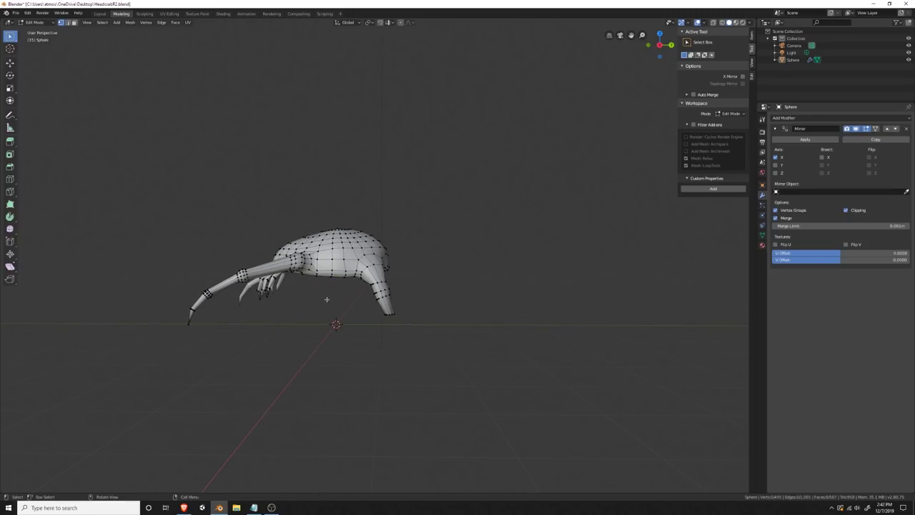
{"action": "middle_click_drag", "start_coordinate": [283, 257], "coordinate": [368, 226]}
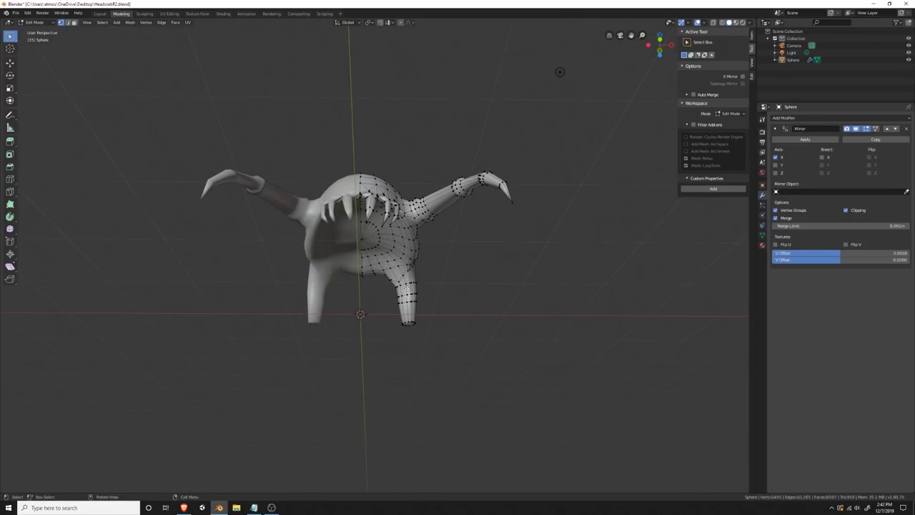
{"action": "scroll", "coordinate": [406, 289], "scroll_direction": "up", "scroll_amount": 7}
{"action": "middle_click_drag", "start_coordinate": [407, 289], "coordinate": [431, 278]}
{"action": "scroll", "coordinate": [425, 284], "scroll_direction": "down", "scroll_amount": 3}
{"action": "scroll", "coordinate": [526, 80], "scroll_direction": "up", "scroll_amount": 1}
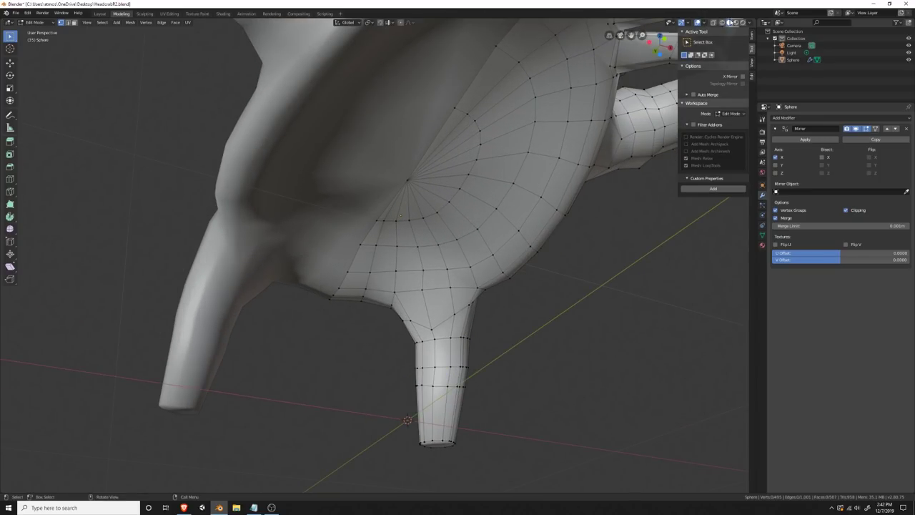
{"action": "left_click", "coordinate": [99, 13]}
{"action": "middle_click_drag", "start_coordinate": [127, 53], "coordinate": [487, 252]}
{"action": "middle_click_drag", "start_coordinate": [516, 264], "coordinate": [382, 157]}
{"action": "left_click", "coordinate": [122, 14]}
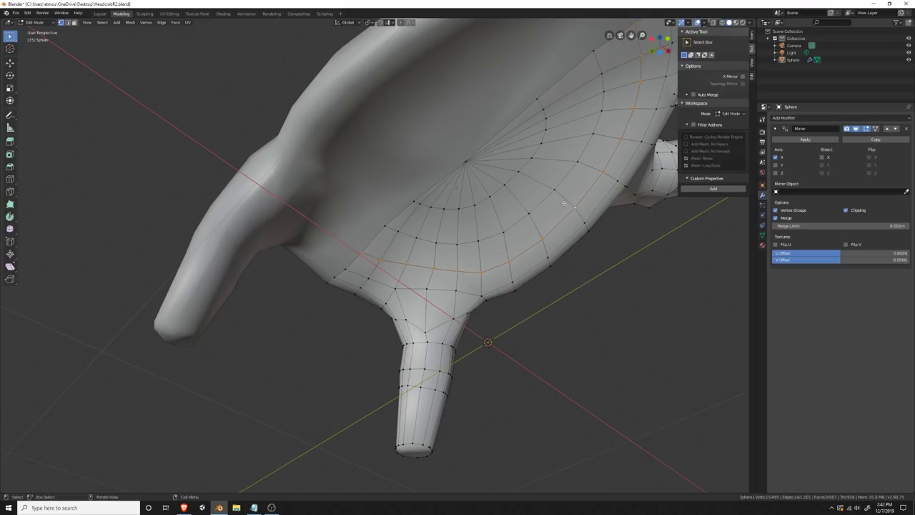
Step: Bevel the edge loop running around the underside near the body's rim into a narrow strip with one segment
{"action": "scroll", "coordinate": [564, 204], "scroll_direction": "up", "scroll_amount": 1}
{"action": "middle_click_drag", "start_coordinate": [564, 204], "coordinate": [400, 309]}
{"action": "left_click", "coordinate": [11, 166]}
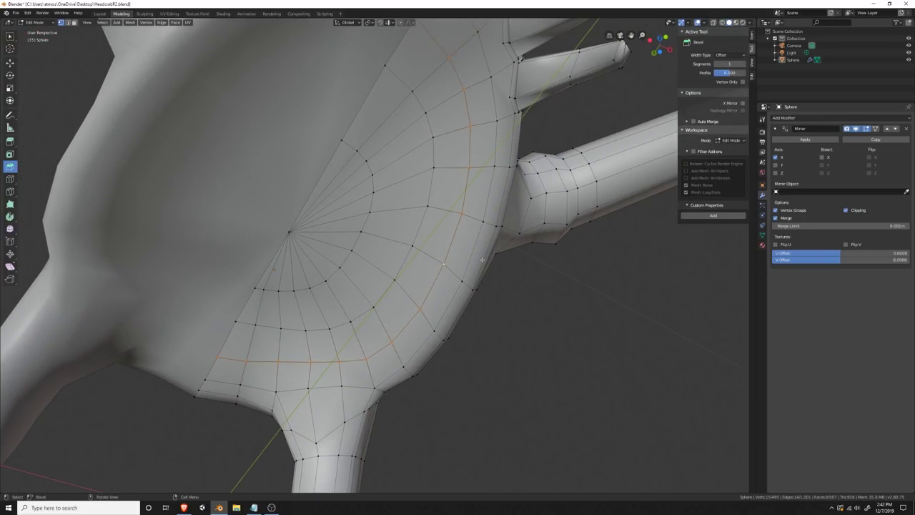
{"action": "left_click_drag", "start_coordinate": [483, 260], "coordinate": [486, 265]}
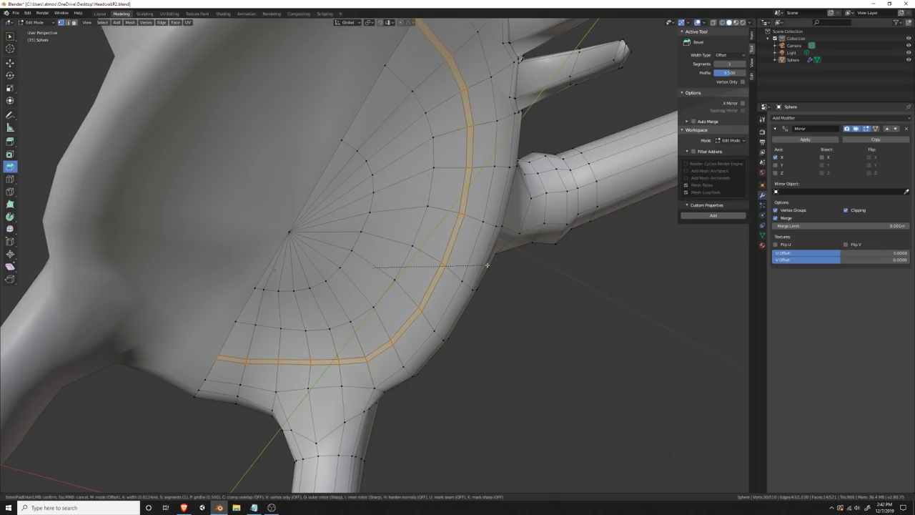
{"action": "left_click_drag", "start_coordinate": [487, 265], "coordinate": [487, 265]}
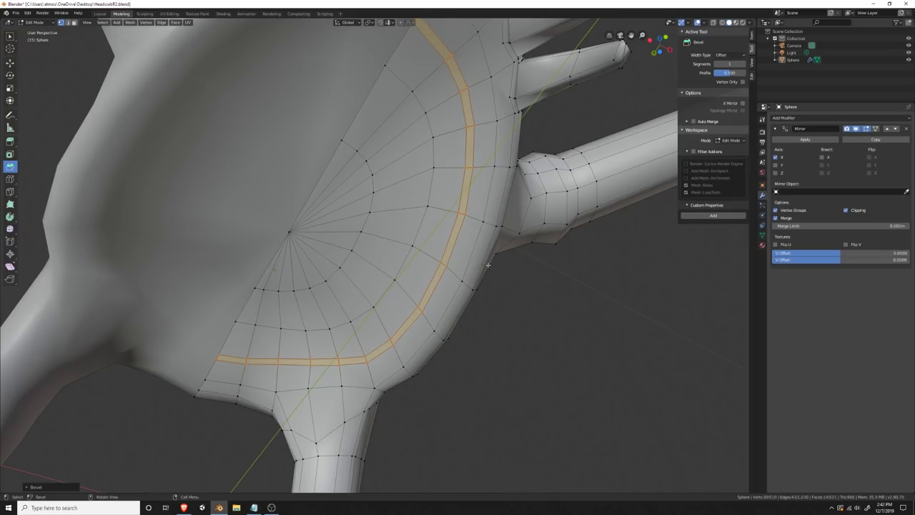
Step: Select the inner edge loop of the beveled strip in edge mode and move it about 0.09 m up into the body
{"action": "left_click", "coordinate": [68, 23]}
{"action": "left_click", "coordinate": [437, 54]}
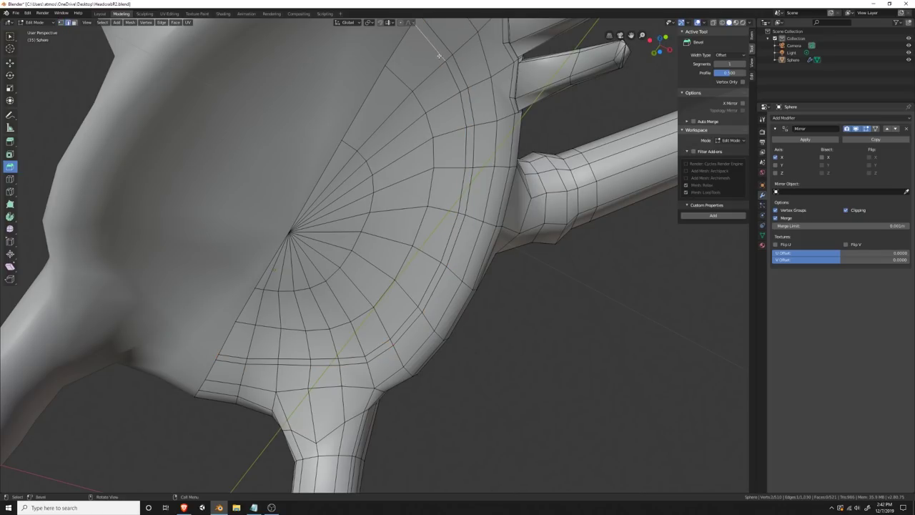
{"action": "left_click", "coordinate": [441, 57], "text": "alt"}
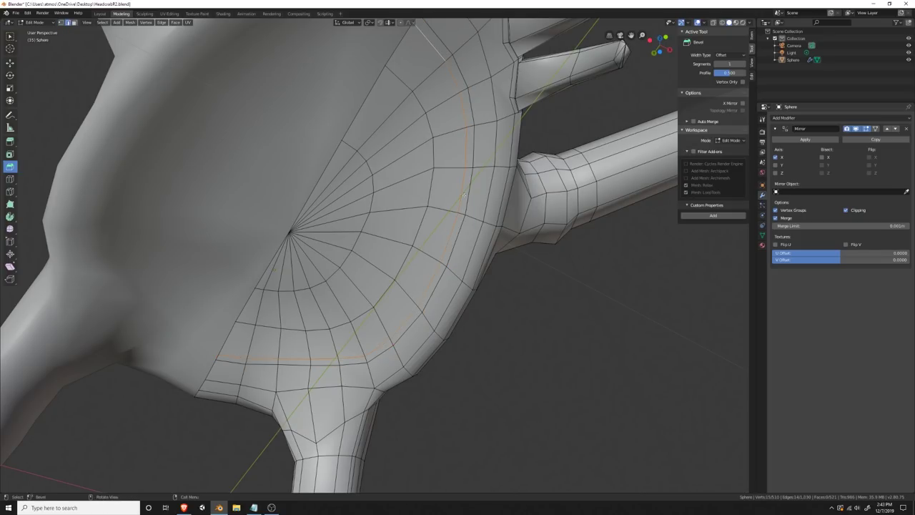
{"action": "middle_click_drag", "start_coordinate": [409, 251], "coordinate": [468, 343]}
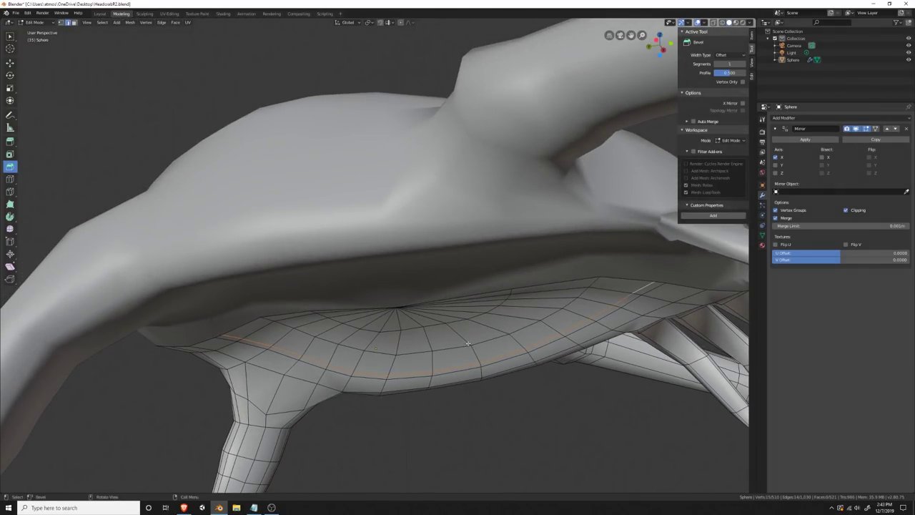
{"action": "key", "text": "g"}
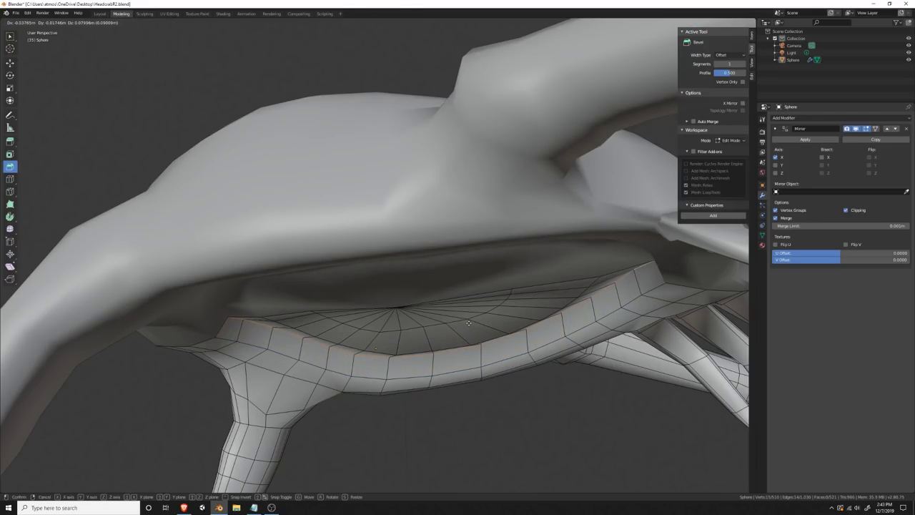
{"action": "left_click", "coordinate": [468, 323]}
{"action": "middle_click_drag", "start_coordinate": [468, 323], "coordinate": [488, 271]}
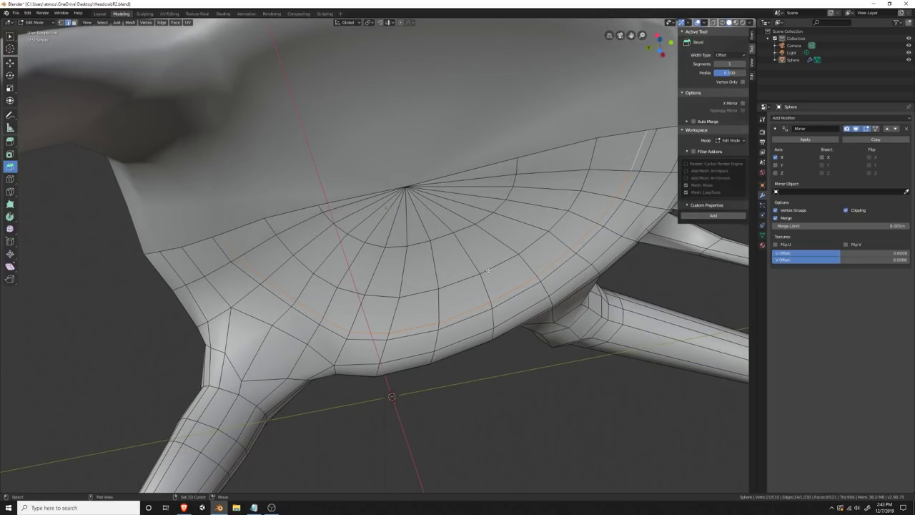
Step: Select the three inner edge loops around the mouth on the underside and move them about 0.09 m up into the body
{"action": "left_click", "coordinate": [488, 270], "text": "ctrl+shift"}
{"action": "left_click", "coordinate": [488, 270]}
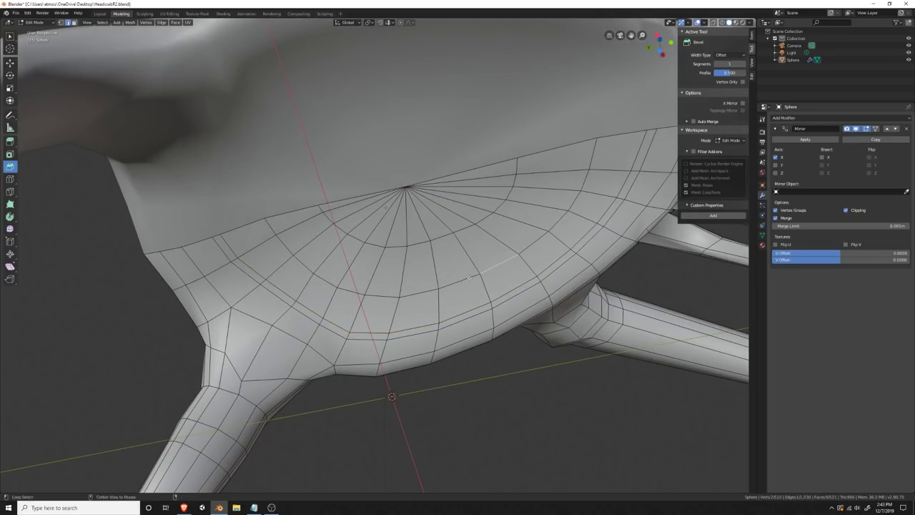
{"action": "left_click", "coordinate": [469, 278], "text": "alt"}
{"action": "left_click", "coordinate": [482, 306], "text": "alt+shift"}
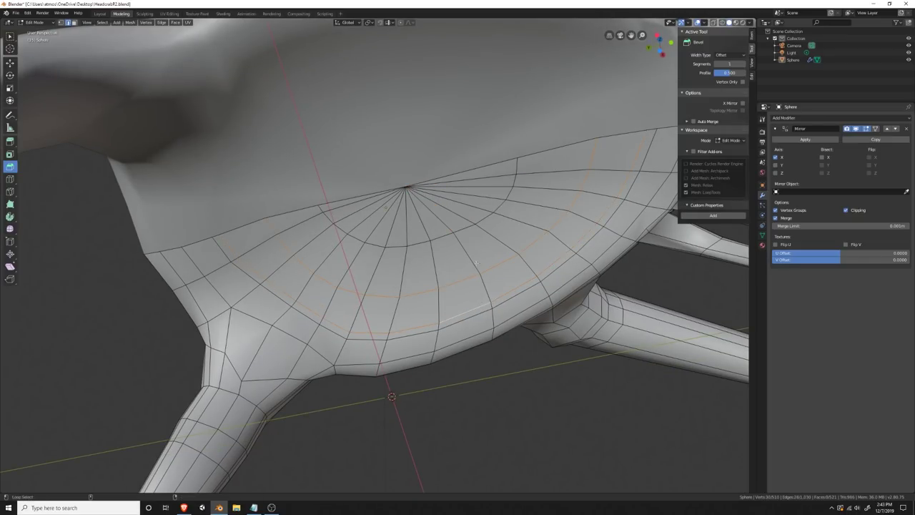
{"action": "middle_click_drag", "start_coordinate": [467, 240], "coordinate": [580, 436]}
{"action": "key", "text": "g"}
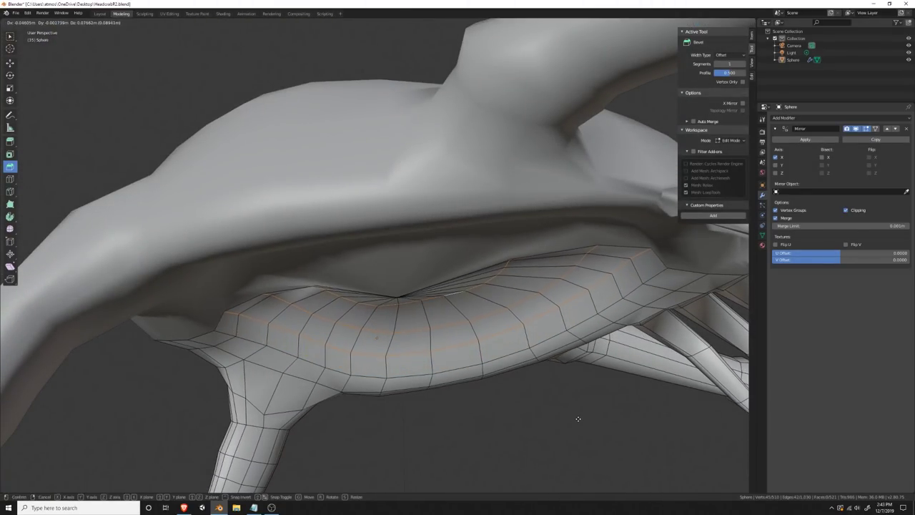
{"action": "left_click", "coordinate": [576, 411]}
{"action": "middle_click_drag", "start_coordinate": [576, 411], "coordinate": [545, 396]}
Step: In vertex mode, nudge the inner ring vertices beside the mouth's midline one by one closer to the mirror plane
{"action": "left_click", "coordinate": [319, 262]}
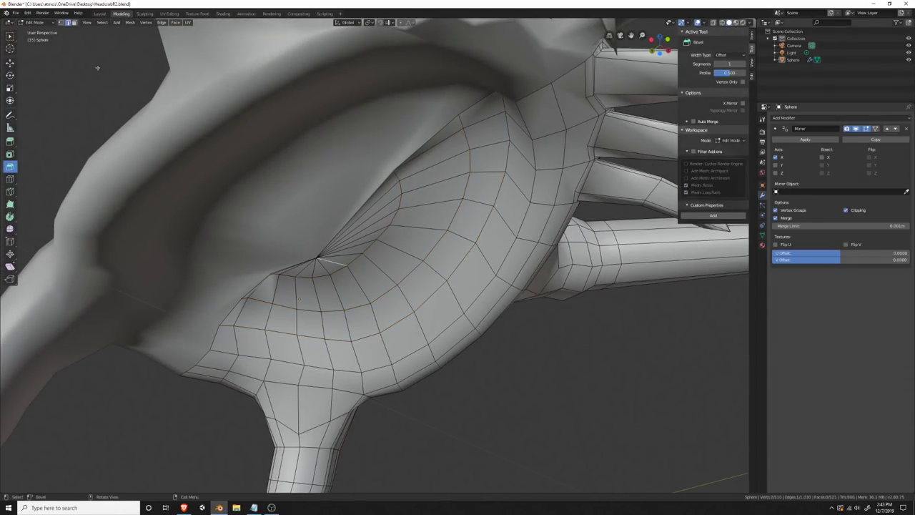
{"action": "key", "text": "1"}
{"action": "middle_click_drag", "start_coordinate": [336, 279], "coordinate": [535, 413]}
{"action": "key", "text": "g"}
{"action": "left_click", "coordinate": [397, 347]}
{"action": "key", "text": "g"}
{"action": "left_click", "coordinate": [451, 255]}
{"action": "key", "text": "g"}
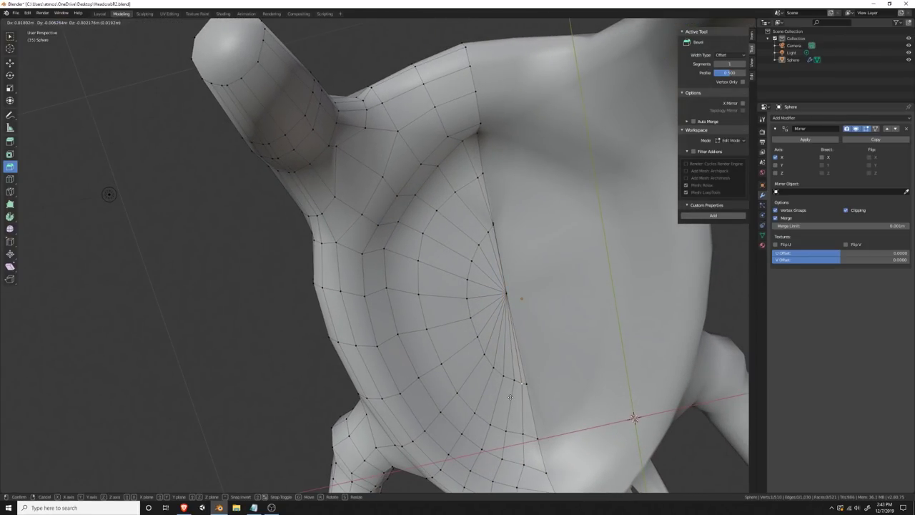
{"action": "left_click", "coordinate": [509, 397]}
Step: Select the edge loop around the mouth's rim and shrink it inward, to about 0.56 along X plus a uniform scale
{"action": "middle_click_drag", "start_coordinate": [510, 397], "coordinate": [142, 124]}
{"action": "middle_click_drag", "start_coordinate": [411, 224], "coordinate": [401, 301]}
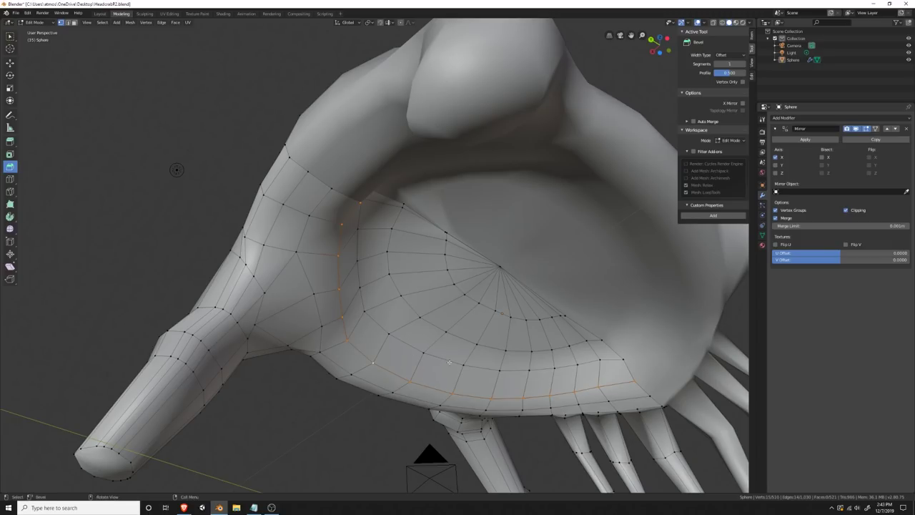
{"action": "middle_click_drag", "start_coordinate": [449, 362], "coordinate": [472, 422]}
{"action": "key", "text": "s"}
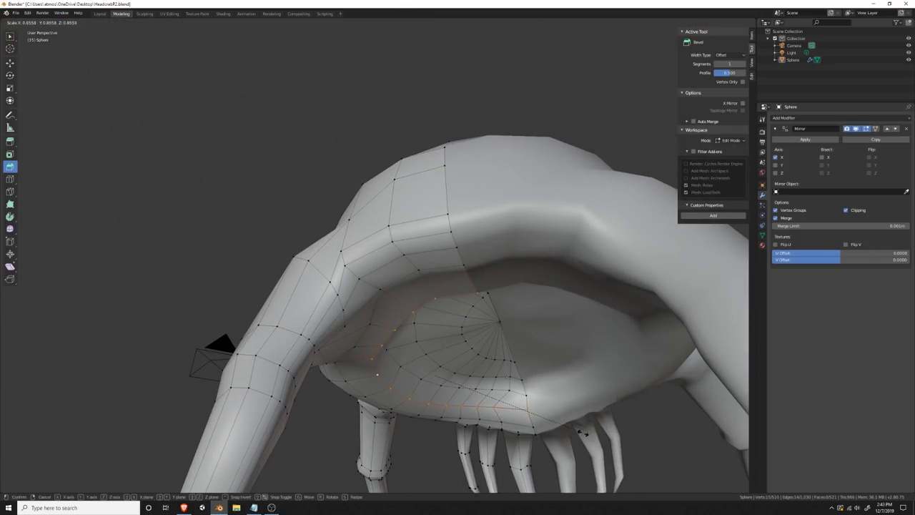
{"action": "key", "text": "x"}
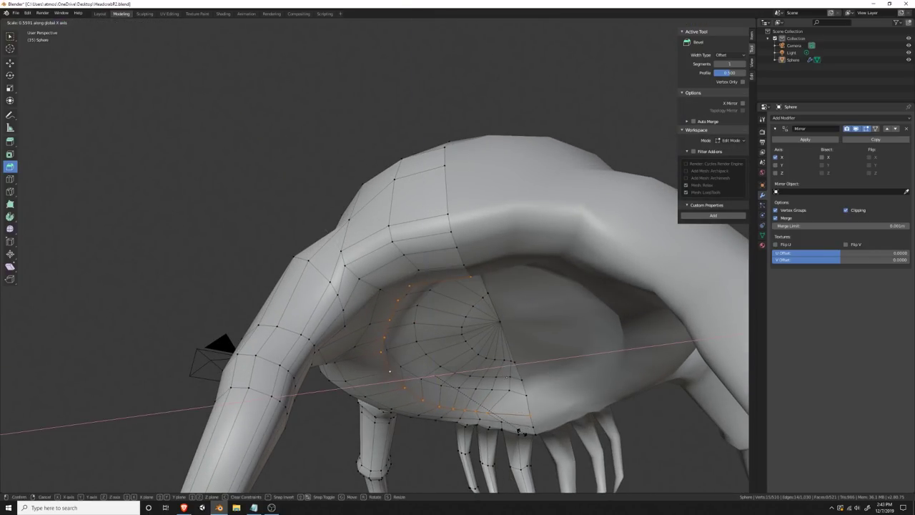
{"action": "left_click", "coordinate": [513, 432]}
{"action": "middle_click_drag", "start_coordinate": [493, 427], "coordinate": [608, 435]}
{"action": "key", "text": "s"}
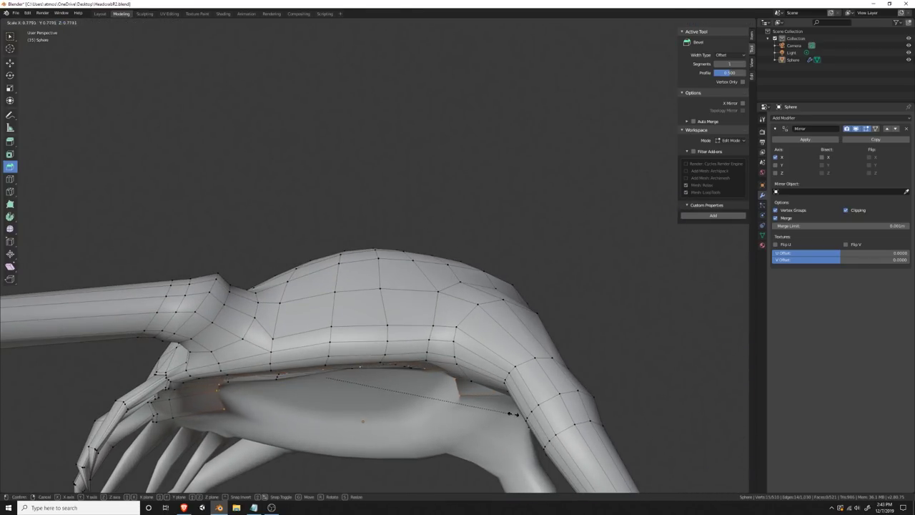
{"action": "left_click", "coordinate": [486, 385]}
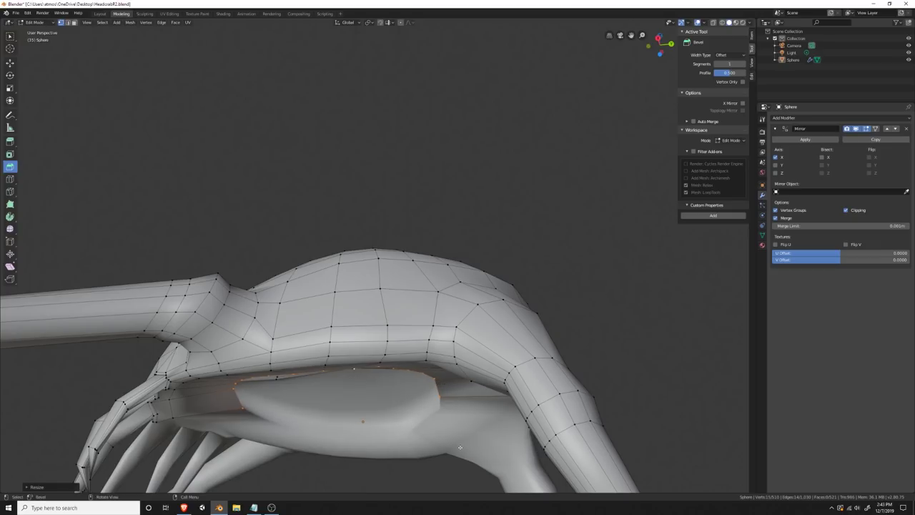
Step: Move the vertex at the rim loop's midline end, opposite the claws, along Y closer to the mouth
{"action": "middle_click_drag", "start_coordinate": [486, 385], "coordinate": [368, 448]}
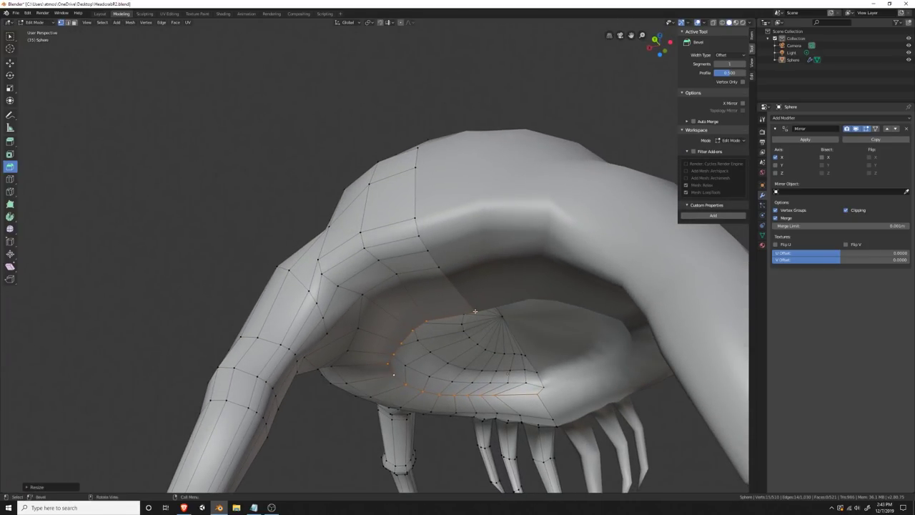
{"action": "middle_click_drag", "start_coordinate": [474, 312], "coordinate": [343, 325]}
{"action": "key", "text": "g"}
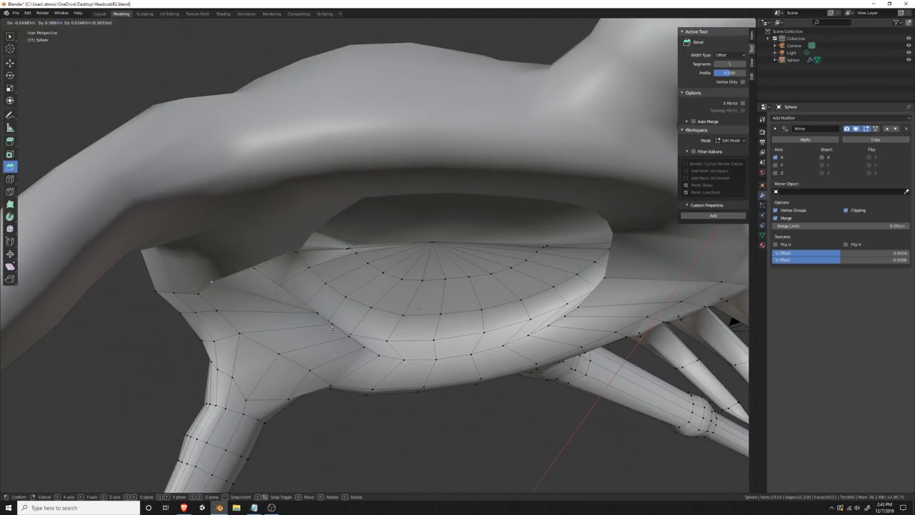
{"action": "key", "text": "x"}
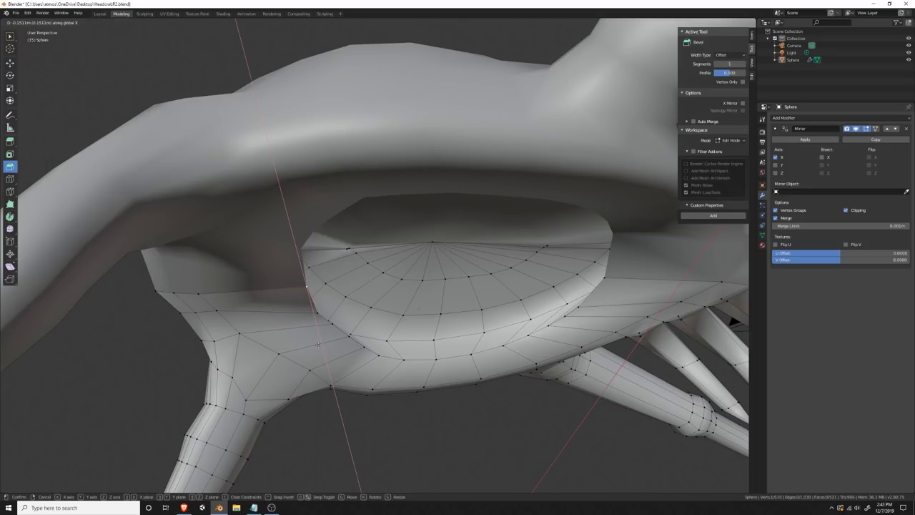
{"action": "key", "text": "y"}
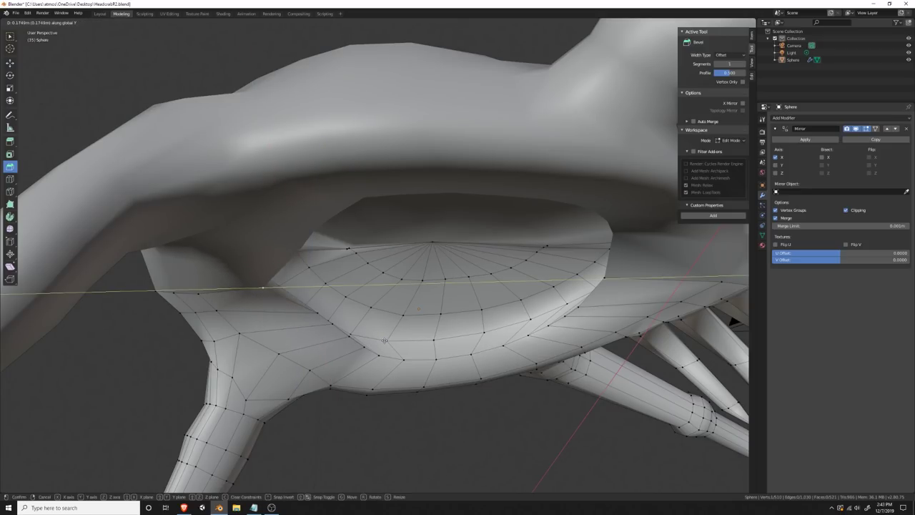
{"action": "left_click", "coordinate": [394, 339]}
Step: Select two rim vertices at the end of the mouth opposite the claws and move them about 0.11 m along negative Y
{"action": "middle_click_drag", "start_coordinate": [394, 339], "coordinate": [172, 325]}
{"action": "left_click", "coordinate": [355, 392], "text": "shift"}
{"action": "key", "text": "g"}
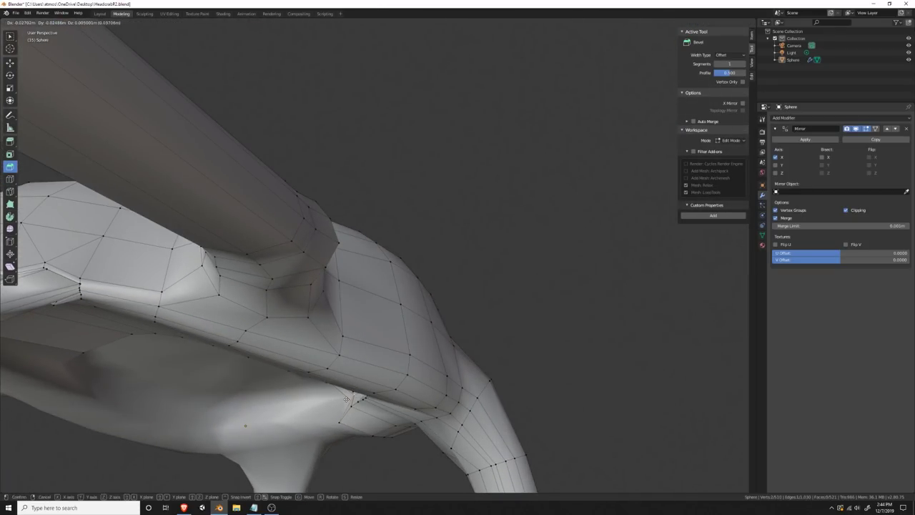
{"action": "key", "text": "z"}
{"action": "key", "text": "y"}
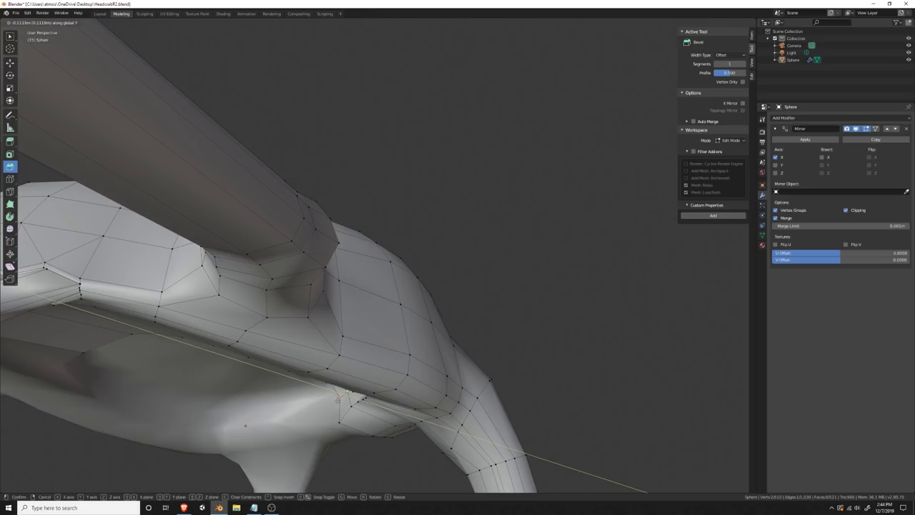
{"action": "left_click", "coordinate": [337, 400]}
Step: Try beveling the edge loop around the mouth's rim with one segment and undo the bevels
{"action": "middle_click_drag", "start_coordinate": [338, 400], "coordinate": [467, 385]}
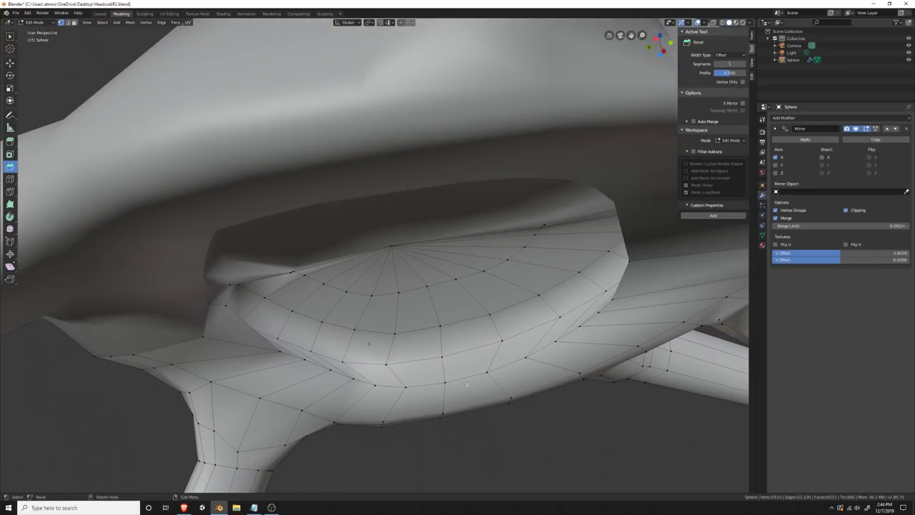
{"action": "middle_click_drag", "start_coordinate": [493, 412], "coordinate": [300, 375]}
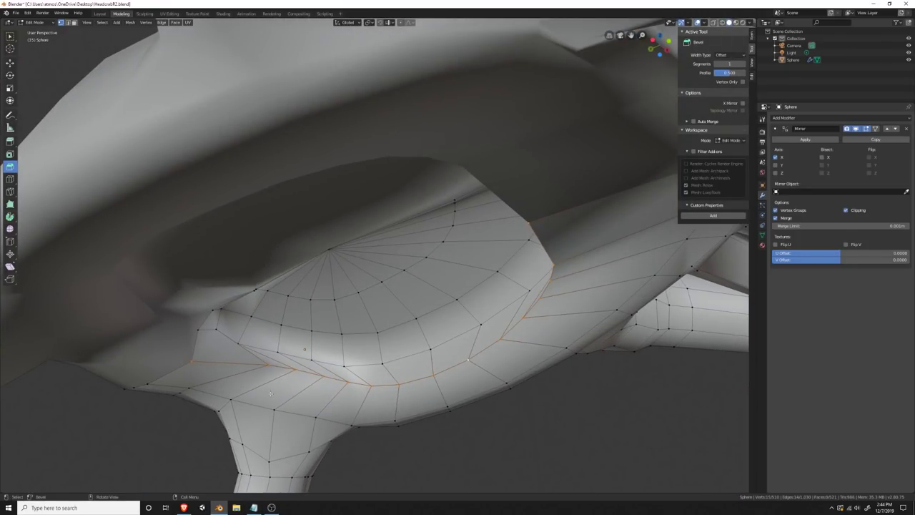
{"action": "key", "text": "ctrl+b"}
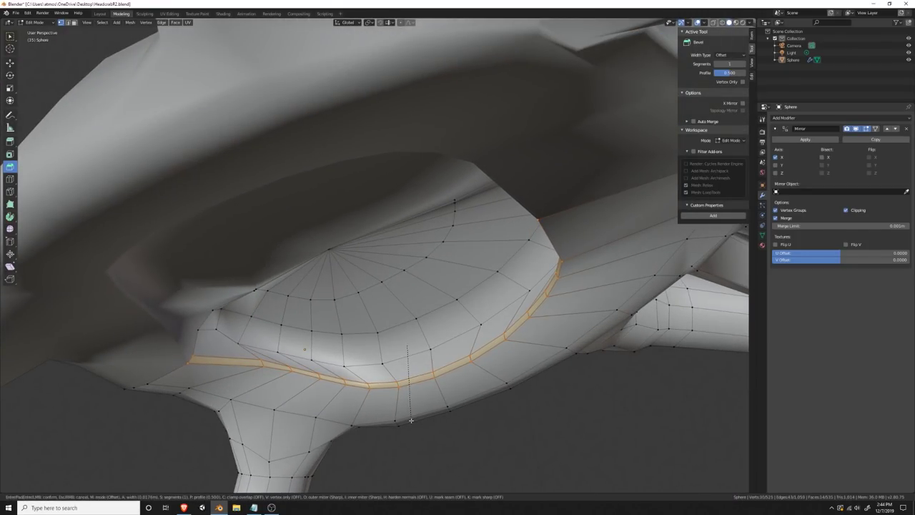
{"action": "left_click", "coordinate": [411, 420]}
{"action": "middle_click_drag", "start_coordinate": [411, 420], "coordinate": [408, 439]}
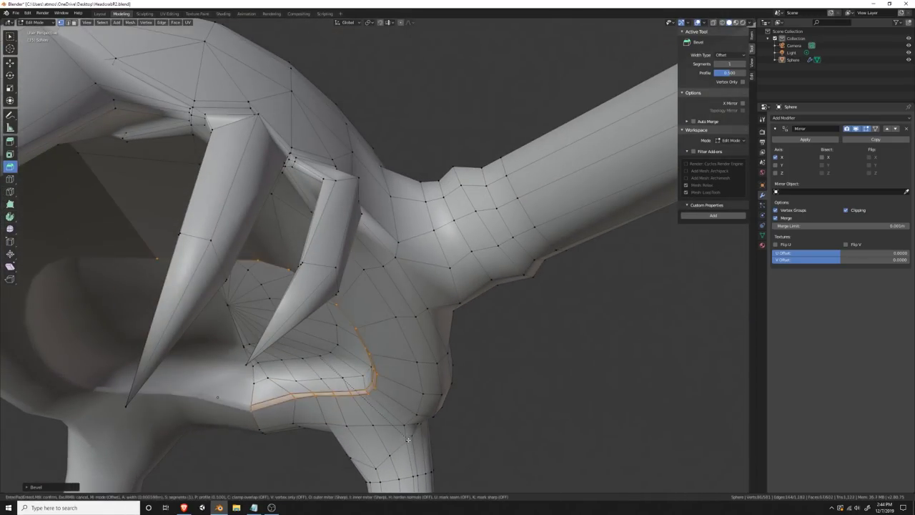
{"action": "left_click", "coordinate": [412, 438]}
{"action": "key", "text": "ctrl+z"}
{"action": "key", "text": "ctrl+z"}
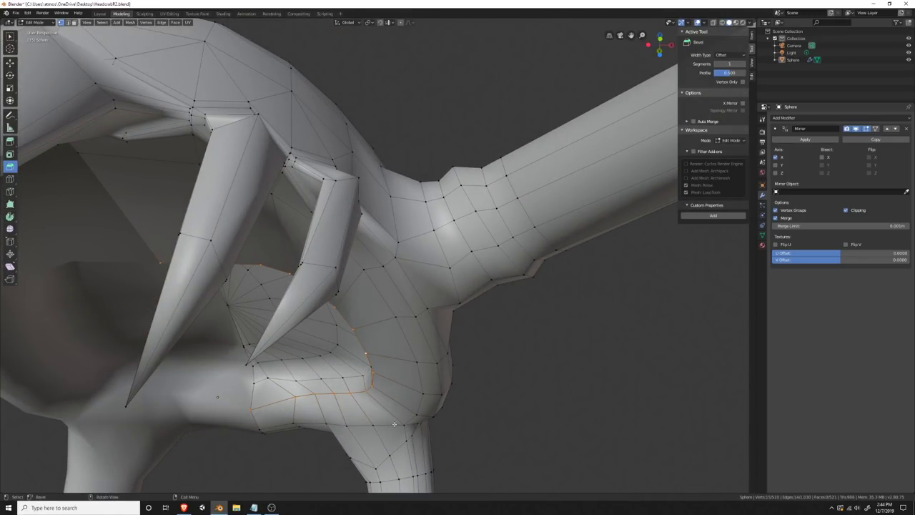
Step: Bevel the edge loop around the mouth's rim about 0.045 m wide with two segments
{"action": "key", "text": "ctrl+b"}
{"action": "scroll", "coordinate": [403, 437], "scroll_direction": "up", "scroll_amount": 2}
{"action": "scroll", "coordinate": [404, 436], "scroll_direction": "down", "scroll_amount": 2}
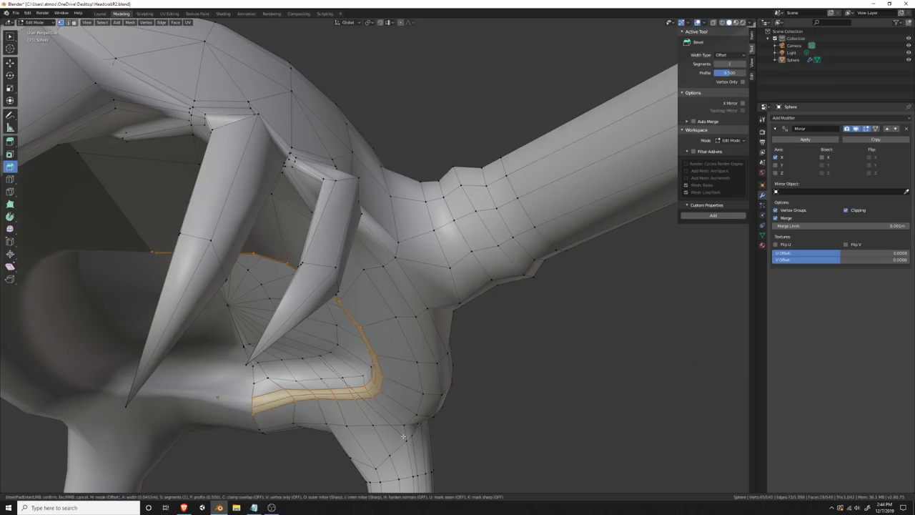
{"action": "scroll", "coordinate": [404, 437], "scroll_direction": "up", "scroll_amount": 1}
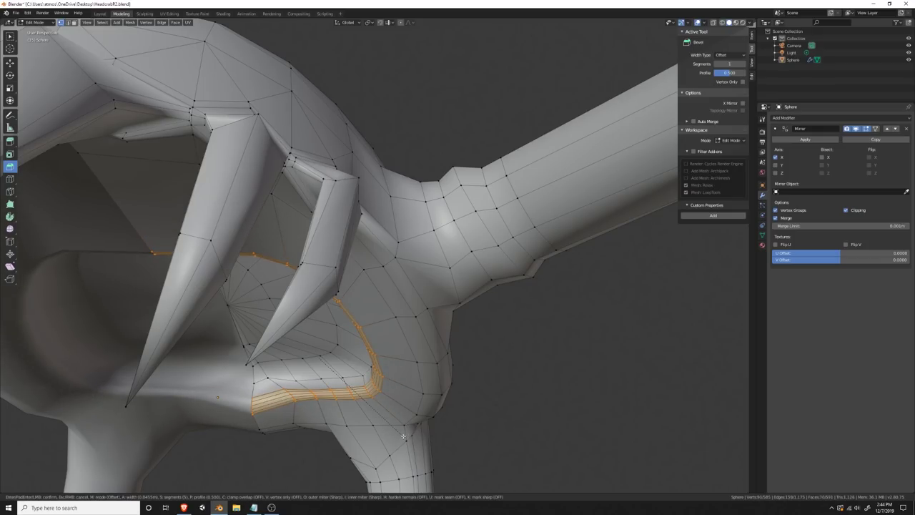
{"action": "scroll", "coordinate": [403, 436], "scroll_direction": "down", "scroll_amount": 2}
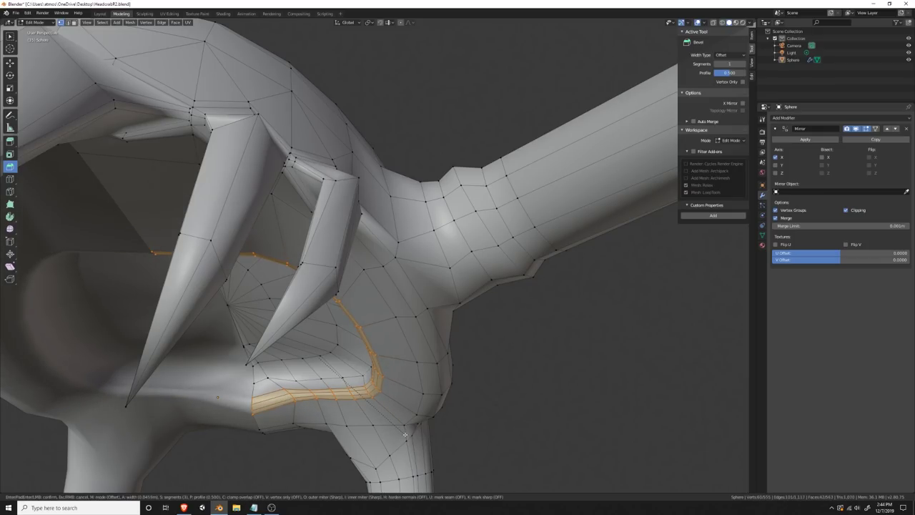
{"action": "scroll", "coordinate": [404, 434], "scroll_direction": "down", "scroll_amount": 1}
{"action": "scroll", "coordinate": [405, 433], "scroll_direction": "down", "scroll_amount": 1}
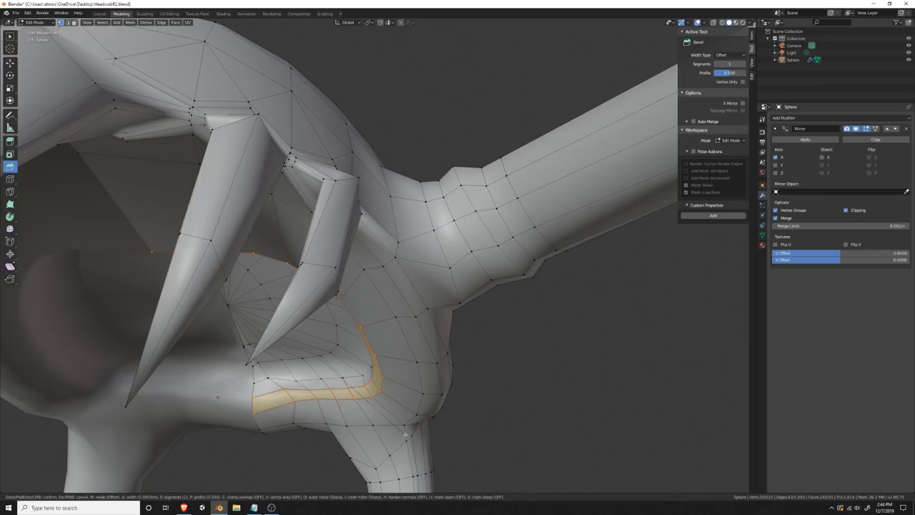
{"action": "left_click", "coordinate": [404, 433]}
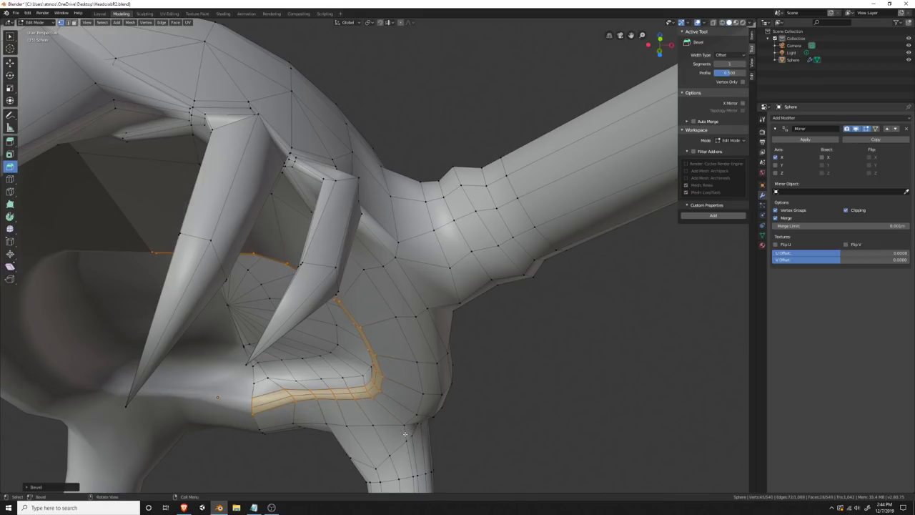
Step: Select the middle edge loop of the beveled rim strip and scale it to form a crease around the mouth
{"action": "key", "text": "alt+a"}
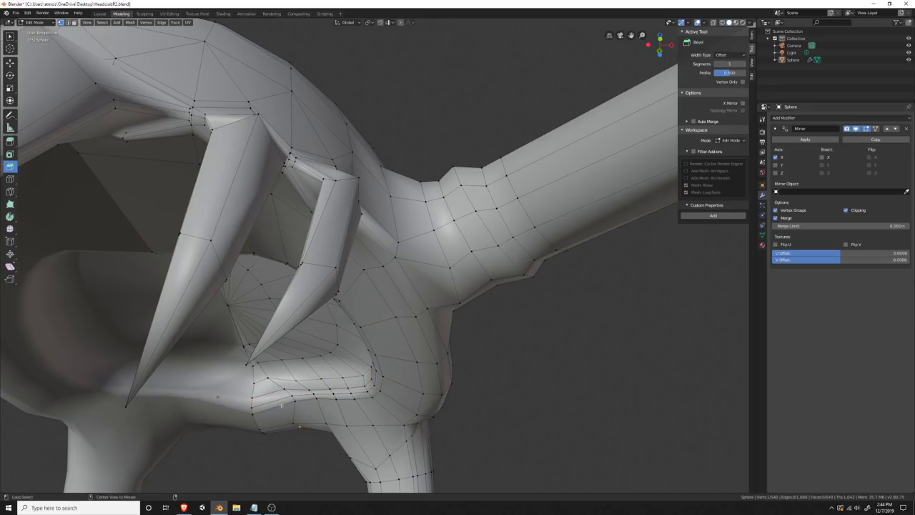
{"action": "middle_click_drag", "start_coordinate": [343, 439], "coordinate": [545, 390]}
{"action": "key", "text": "s"}
{"action": "left_click", "coordinate": [588, 428]}
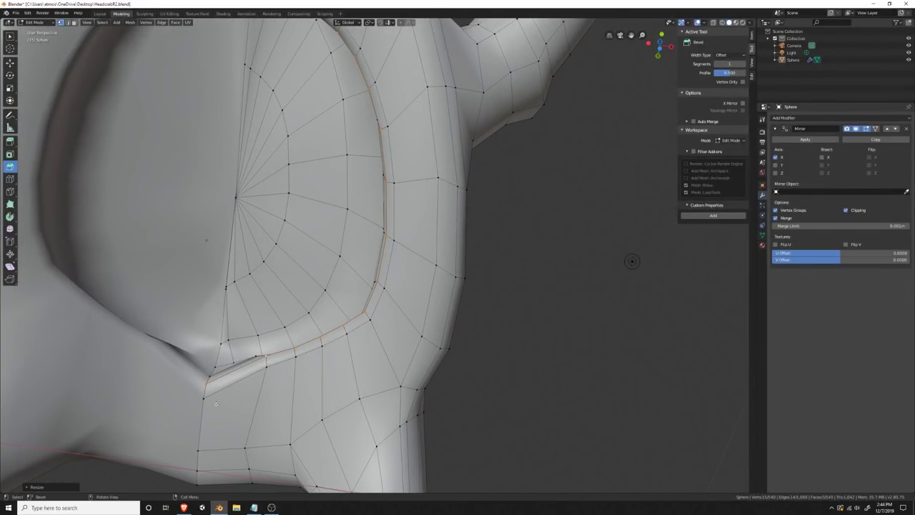
{"action": "key", "text": "ctrl+b"}
{"action": "left_click", "coordinate": [186, 212]}
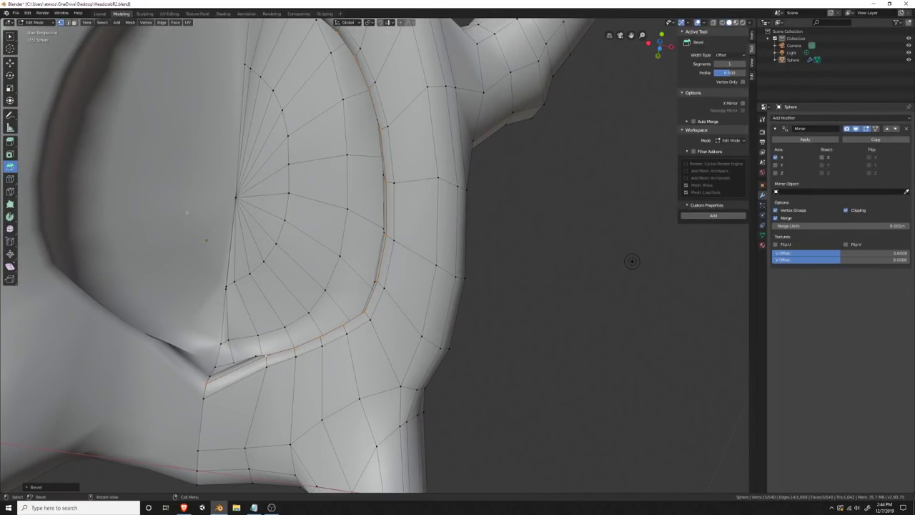
Step: Switch to Select Box and move the two outer rim vertices at the midline toward the mouth to even out its end
{"action": "left_click", "coordinate": [9, 36]}
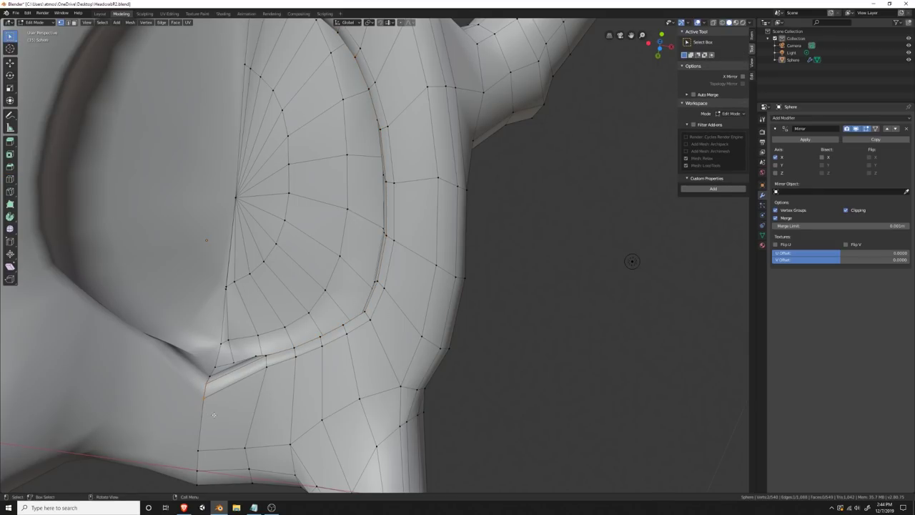
{"action": "key", "text": "g"}
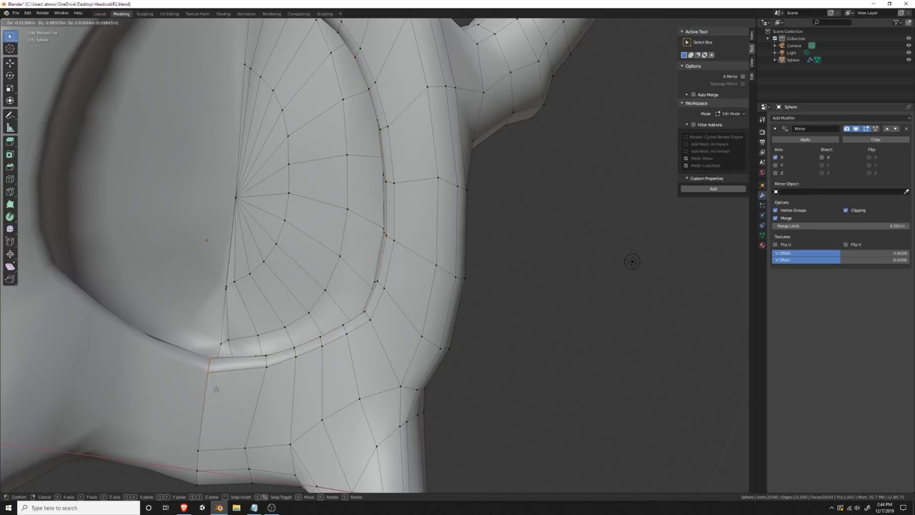
{"action": "left_click", "coordinate": [216, 404]}
Step: Move the midline vertices of the mouth's rim one by one to even out the rim's profile
{"action": "middle_click_drag", "start_coordinate": [216, 404], "coordinate": [313, 421]}
{"action": "key", "text": "g"}
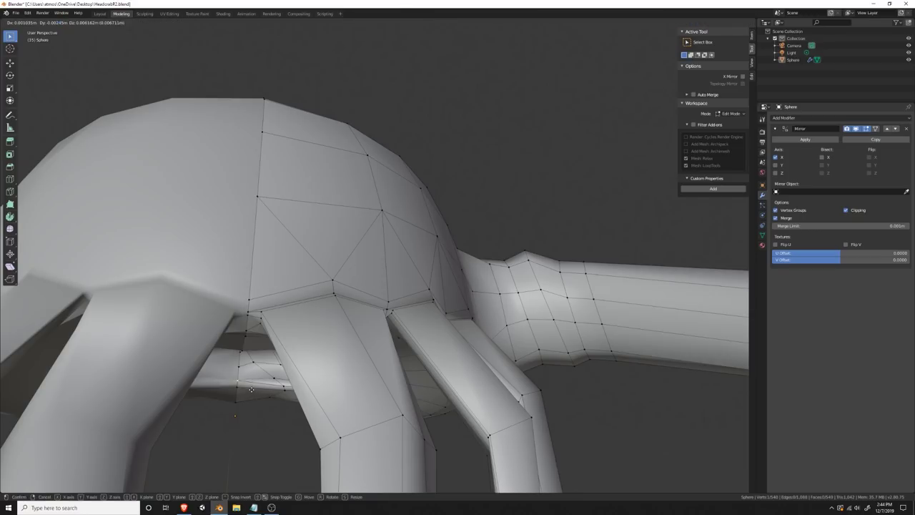
{"action": "left_click", "coordinate": [251, 397]}
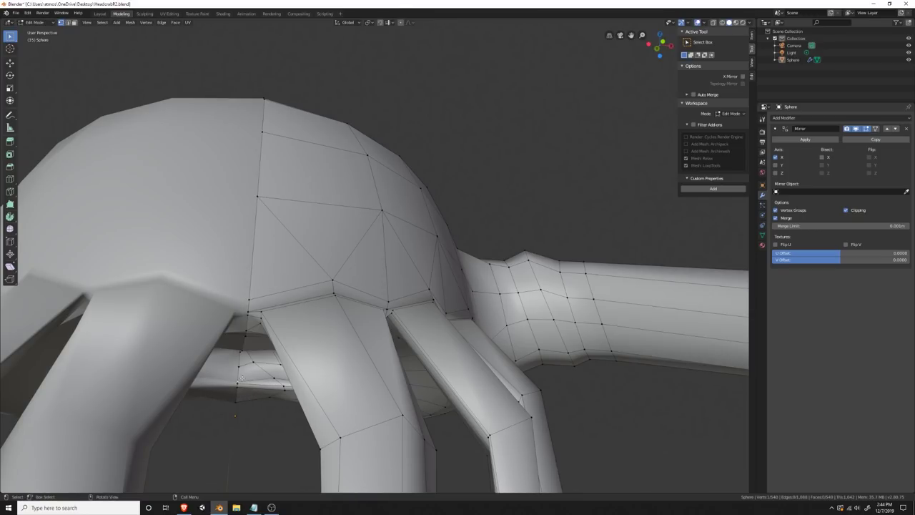
{"action": "key", "text": "g"}
{"action": "left_click", "coordinate": [241, 374]}
{"action": "left_click", "coordinate": [239, 382]}
{"action": "key", "text": "g"}
{"action": "left_click", "coordinate": [240, 384]}
{"action": "left_click", "coordinate": [237, 392]}
{"action": "key", "text": "g"}
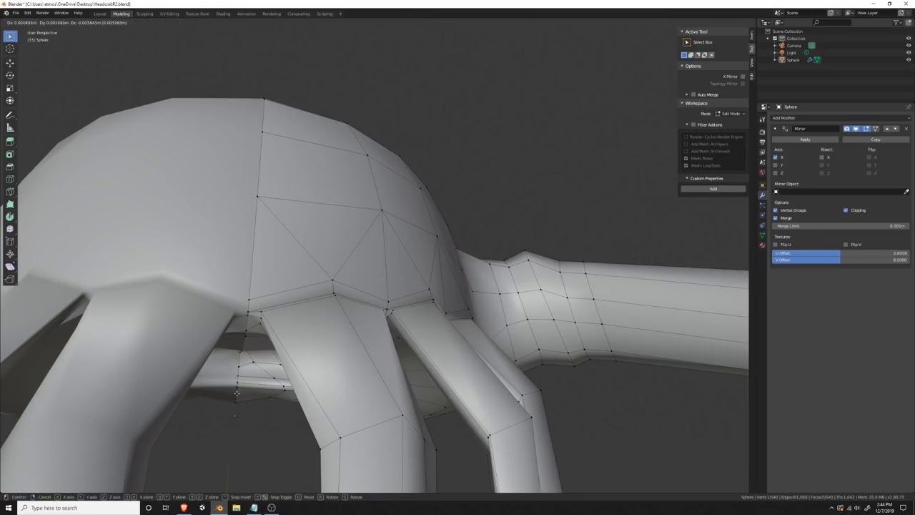
{"action": "left_click", "coordinate": [237, 391]}
{"action": "mouse_move", "coordinate": [237, 392]}
{"action": "middle_mouse_down"}
{"action": "mouse_move", "coordinate": [293, 413]}
{"action": "mouse_move", "coordinate": [240, 378]}
{"action": "middle_mouse_up"}
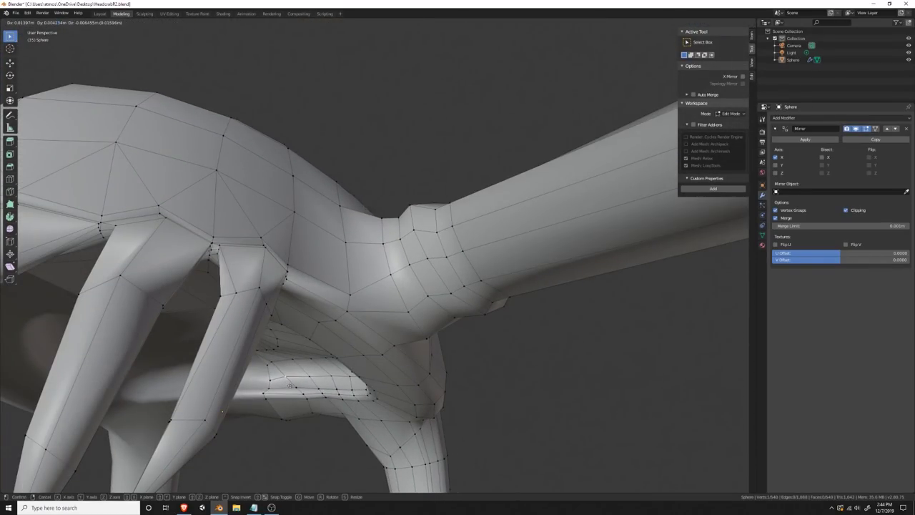
Step: Try to reposition the stray vertex near the midline inside the mouth cavity
{"action": "middle_click_drag", "start_coordinate": [303, 392], "coordinate": [150, 331]}
{"action": "scroll", "coordinate": [264, 195], "scroll_direction": "up", "scroll_amount": 3}
{"action": "left_click", "coordinate": [141, 322]}
{"action": "key", "text": "g"}
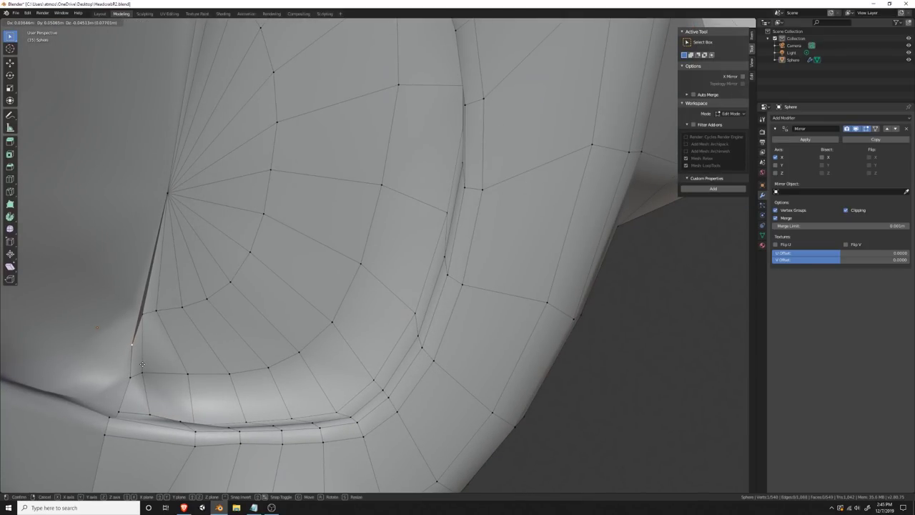
{"action": "key", "text": "Escape"}
{"action": "key", "text": "g"}
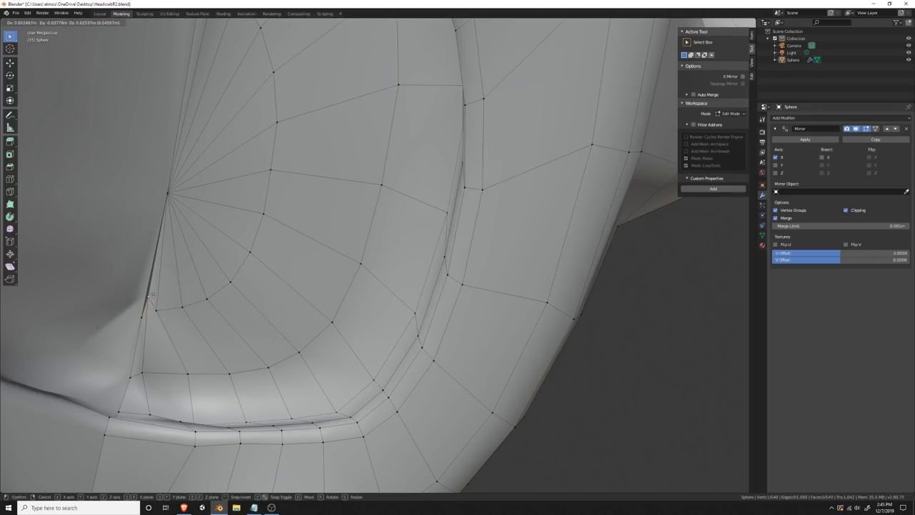
{"action": "left_click", "coordinate": [148, 263]}
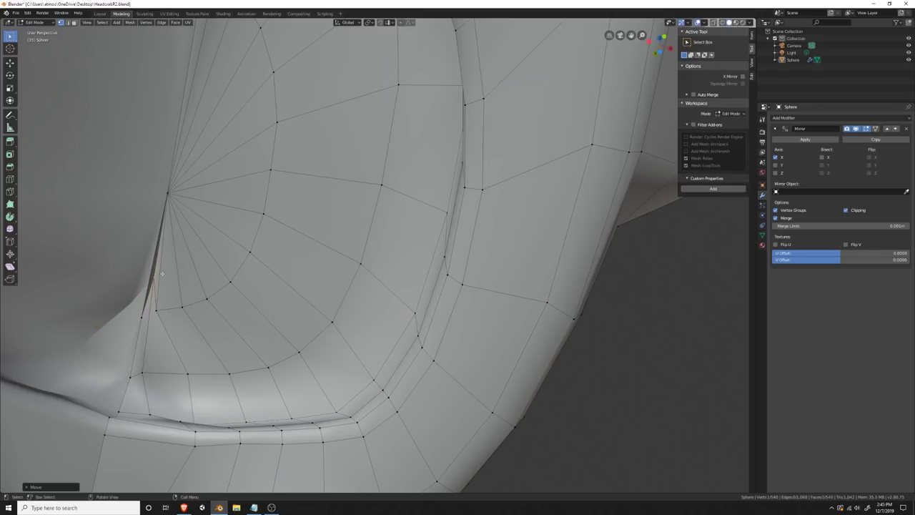
{"action": "key", "text": "g"}
{"action": "key", "text": "Escape"}
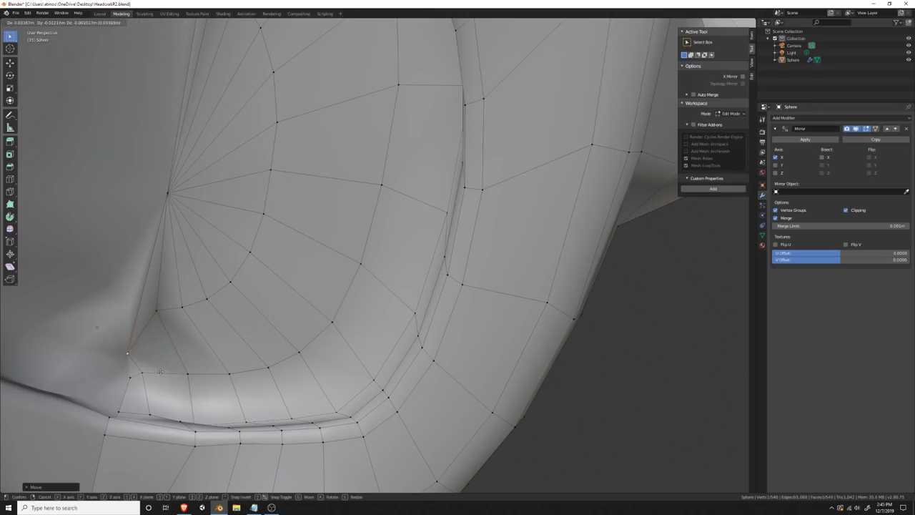
{"action": "middle_click_drag", "start_coordinate": [144, 346], "coordinate": [168, 264]}
{"action": "key", "text": "g"}
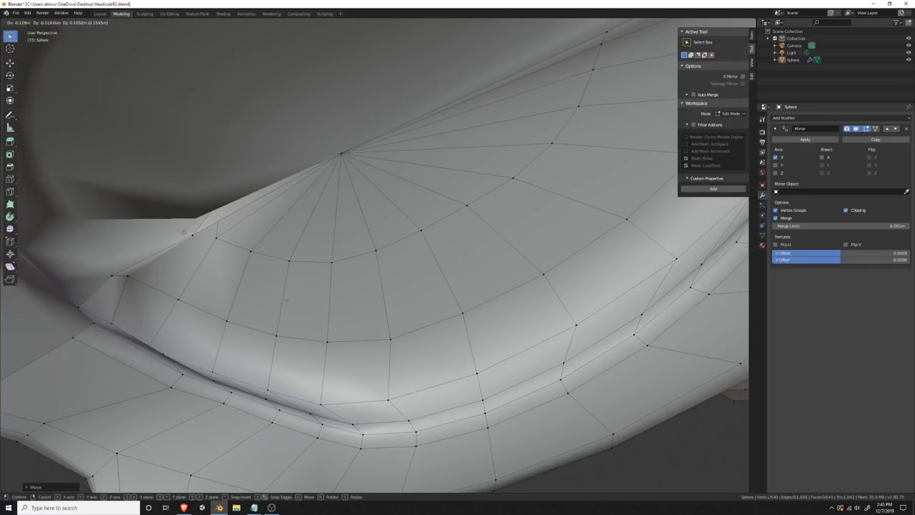
{"action": "left_click", "coordinate": [178, 221]}
Step: Delete the stray vertex near the midline inside the mouth cavity
{"action": "middle_click_drag", "start_coordinate": [179, 222], "coordinate": [152, 266]}
{"action": "key", "text": "x"}
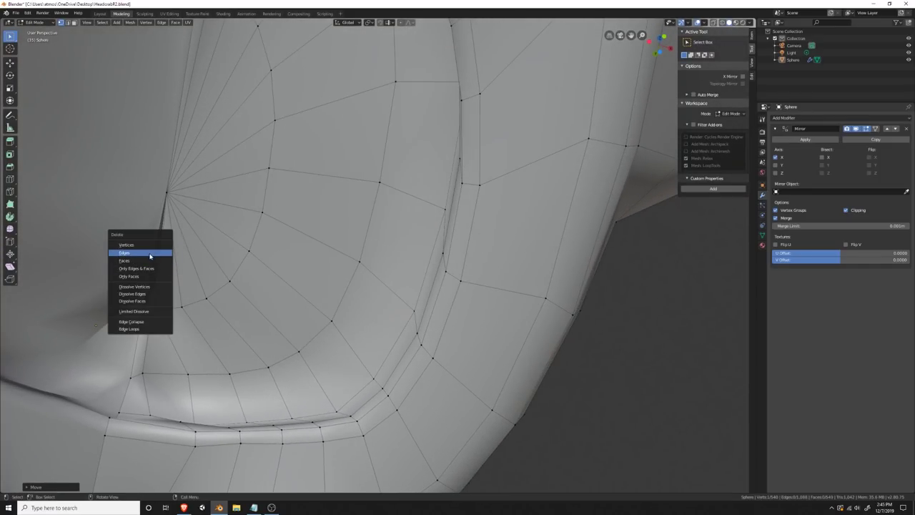
{"action": "left_click", "coordinate": [148, 245]}
Step: Fill the gap along the midline of the mouth cavity with new faces between its surrounding vertices
{"action": "scroll", "coordinate": [137, 243], "scroll_direction": "up", "scroll_amount": 2}
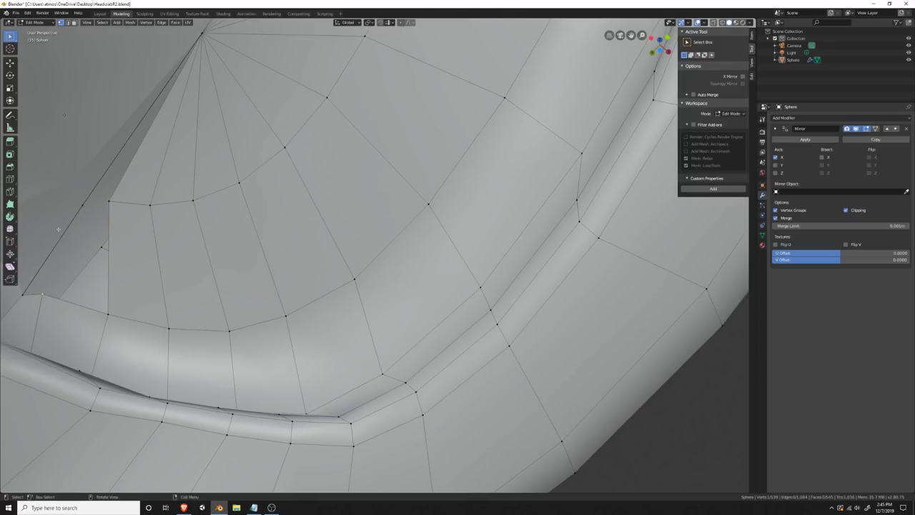
{"action": "key", "text": "f"}
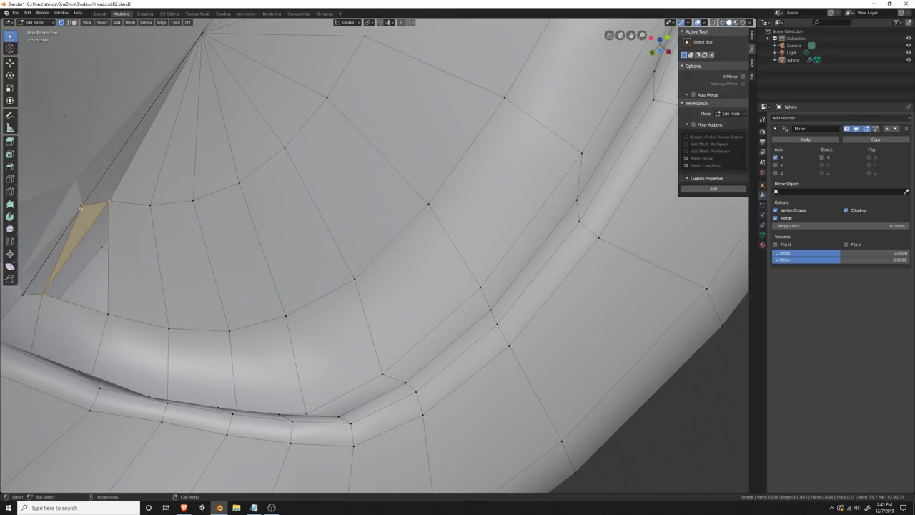
{"action": "key", "text": "ctrl+z"}
{"action": "left_click", "coordinate": [108, 313], "text": "shift"}
{"action": "key", "text": "f"}
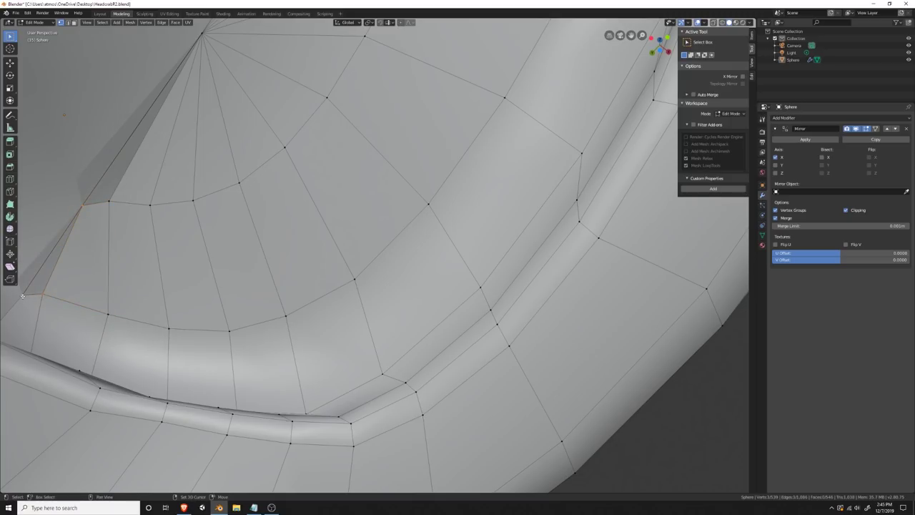
{"action": "key", "text": "f"}
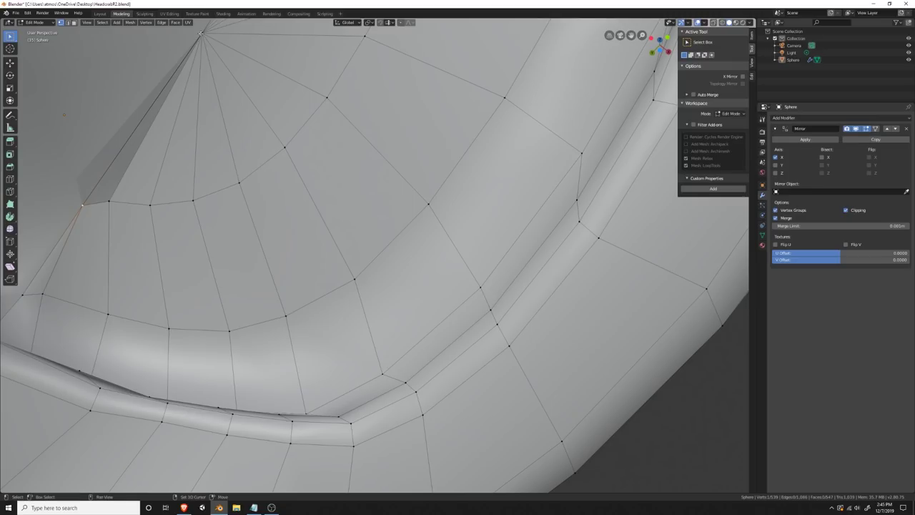
{"action": "key", "text": "f"}
{"action": "key", "text": "alt+a"}
{"action": "scroll", "coordinate": [143, 257], "scroll_direction": "down", "scroll_amount": 5}
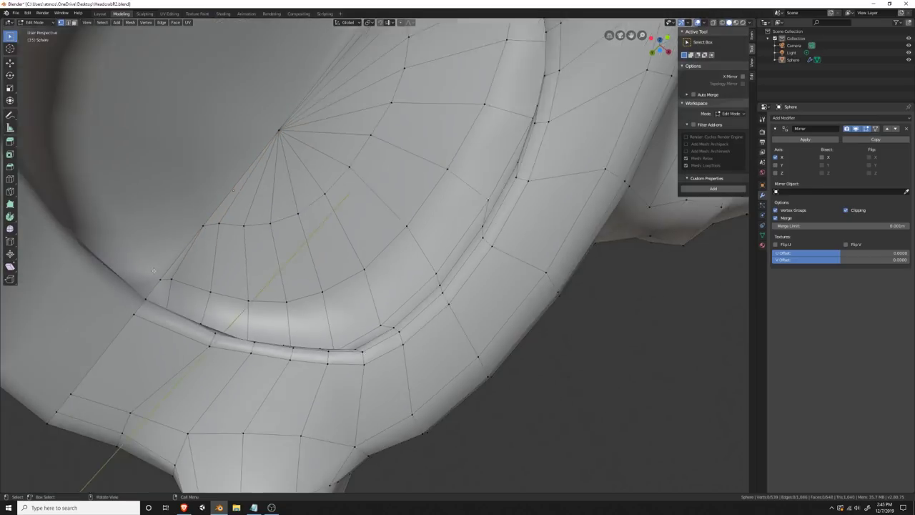
Step: Examine the whole headcrab from several angles in the Layout workspace, then return to the Modeling workspace
{"action": "middle_click_drag", "start_coordinate": [153, 269], "coordinate": [392, 193]}
{"action": "scroll", "coordinate": [180, 315], "scroll_direction": "down", "scroll_amount": 5}
{"action": "scroll", "coordinate": [356, 230], "scroll_direction": "up", "scroll_amount": 3}
{"action": "left_click", "coordinate": [89, 23]}
{"action": "left_click", "coordinate": [100, 13]}
{"action": "scroll", "coordinate": [299, 264], "scroll_direction": "down", "scroll_amount": 3}
{"action": "scroll", "coordinate": [299, 264], "scroll_direction": "down", "scroll_amount": 3}
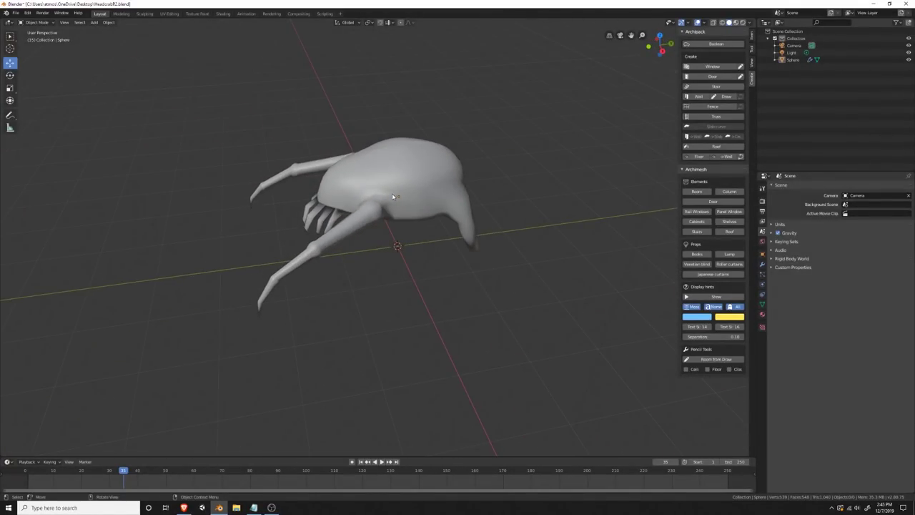
{"action": "scroll", "coordinate": [392, 193], "scroll_direction": "up", "scroll_amount": 6}
{"action": "scroll", "coordinate": [359, 238], "scroll_direction": "down", "scroll_amount": 3}
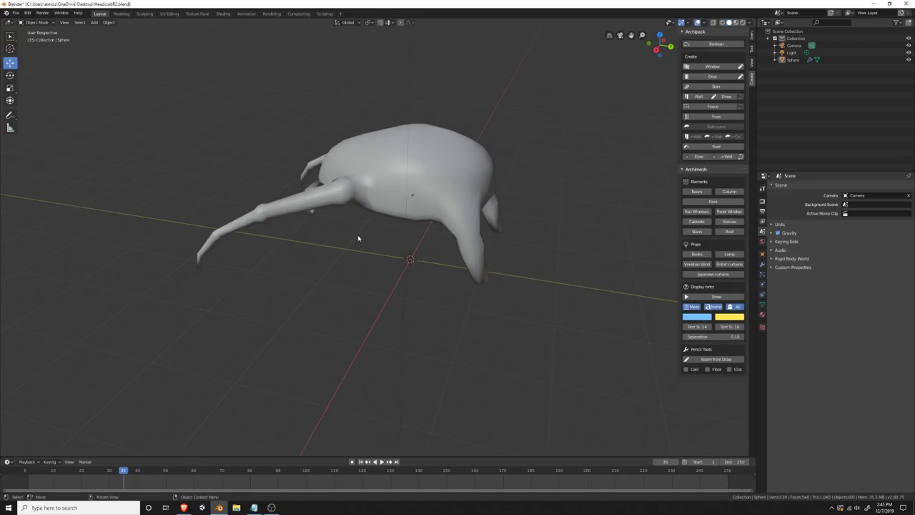
{"action": "middle_click_drag", "start_coordinate": [359, 238], "coordinate": [358, 209]}
{"action": "left_click", "coordinate": [121, 13]}
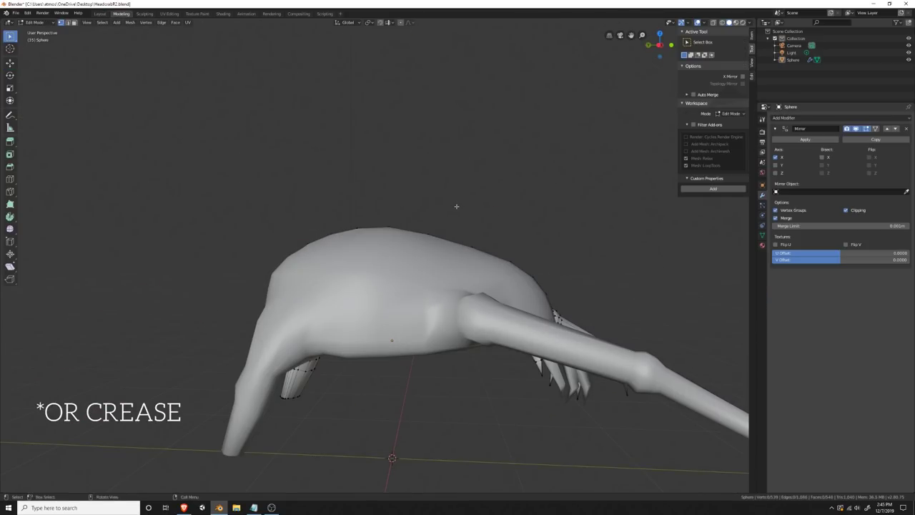
Step: Try beveling the edge loop where the rear leg joins the body with one segment and undo it
{"action": "middle_click_drag", "start_coordinate": [457, 272], "coordinate": [368, 284]}
{"action": "scroll", "coordinate": [490, 331], "scroll_direction": "up", "scroll_amount": 2}
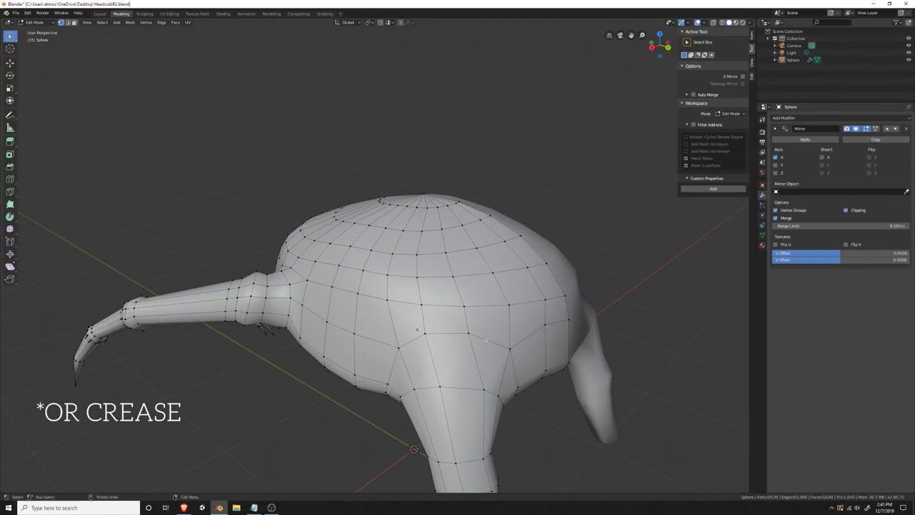
{"action": "middle_click_drag", "start_coordinate": [445, 339], "coordinate": [541, 274]}
{"action": "middle_click_drag", "start_coordinate": [580, 275], "coordinate": [425, 370]}
{"action": "scroll", "coordinate": [404, 366], "scroll_direction": "down", "scroll_amount": 3}
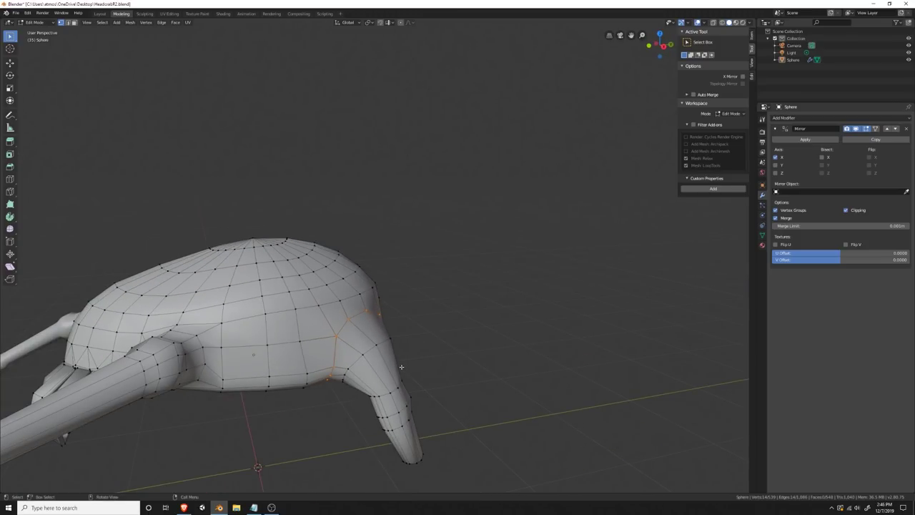
{"action": "middle_click_drag", "start_coordinate": [343, 358], "coordinate": [371, 335], "text": "shift"}
{"action": "key", "text": "ctrl+b"}
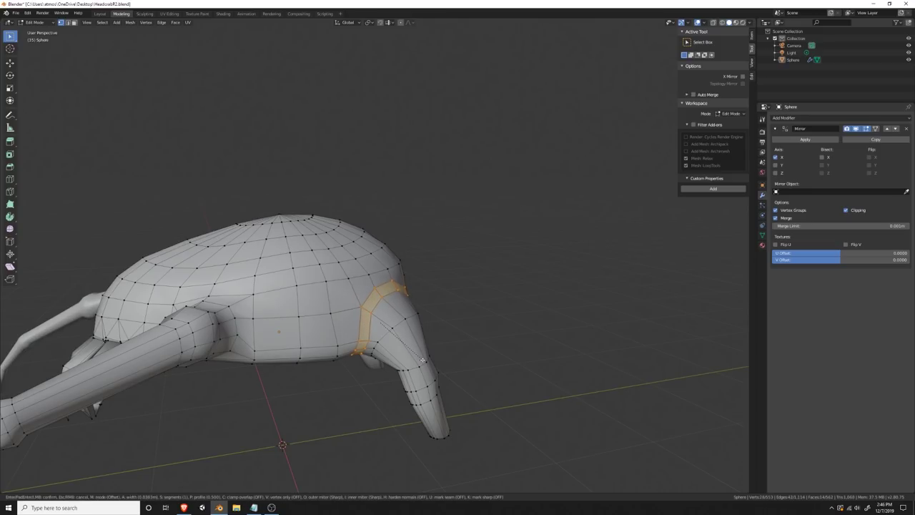
{"action": "left_click", "coordinate": [422, 359]}
{"action": "key", "text": "ctrl+z"}
{"action": "key", "text": "i"}
{"action": "left_click", "coordinate": [410, 351]}
{"action": "key", "text": "ctrl+z"}
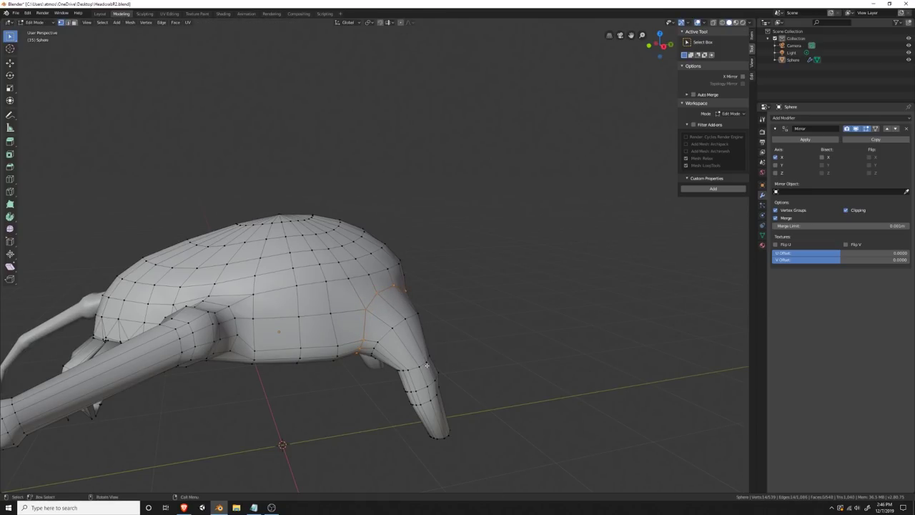
Step: Bevel the edge loop where the rear leg joins the body with two segments and scale its middle loop into a crease
{"action": "key", "text": "ctrl+b"}
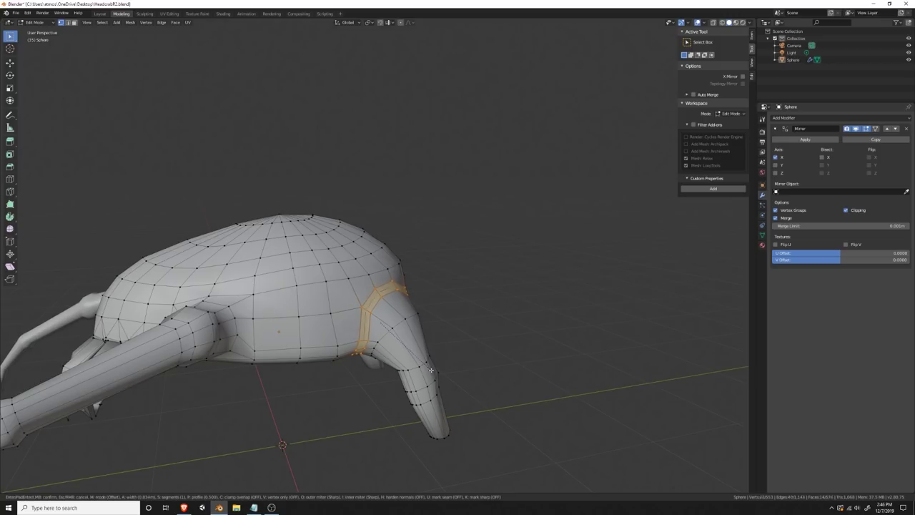
{"action": "left_click", "coordinate": [430, 370]}
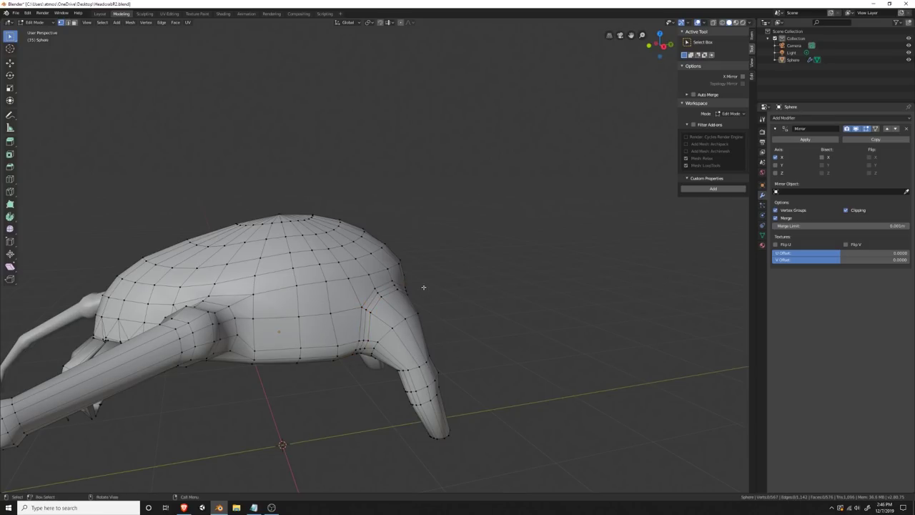
{"action": "middle_click_drag", "start_coordinate": [450, 304], "coordinate": [414, 375]}
{"action": "key", "text": "s"}
{"action": "left_click", "coordinate": [451, 333]}
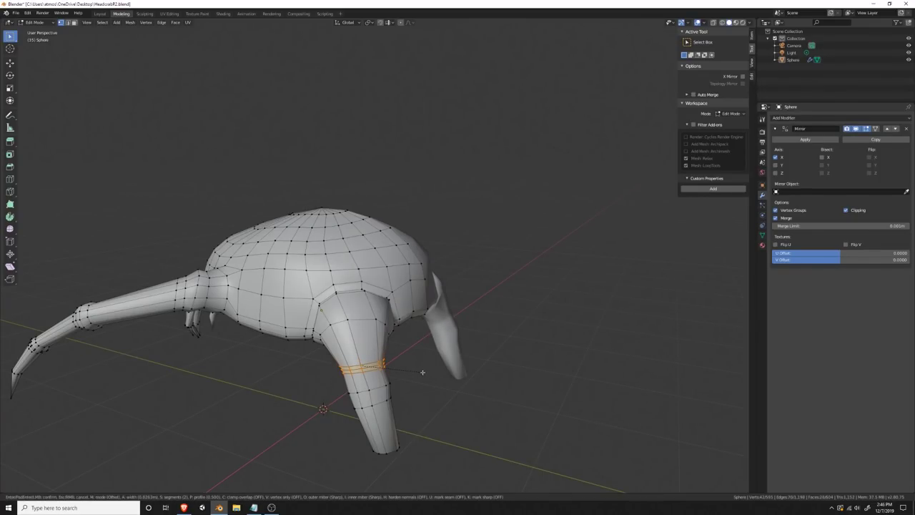
Step: Bevel the edge loop midway down the rear leg with two segments and scale its middle loop inward as a crease
{"action": "left_click", "coordinate": [422, 372]}
{"action": "middle_click_drag", "start_coordinate": [385, 373], "coordinate": [459, 364]}
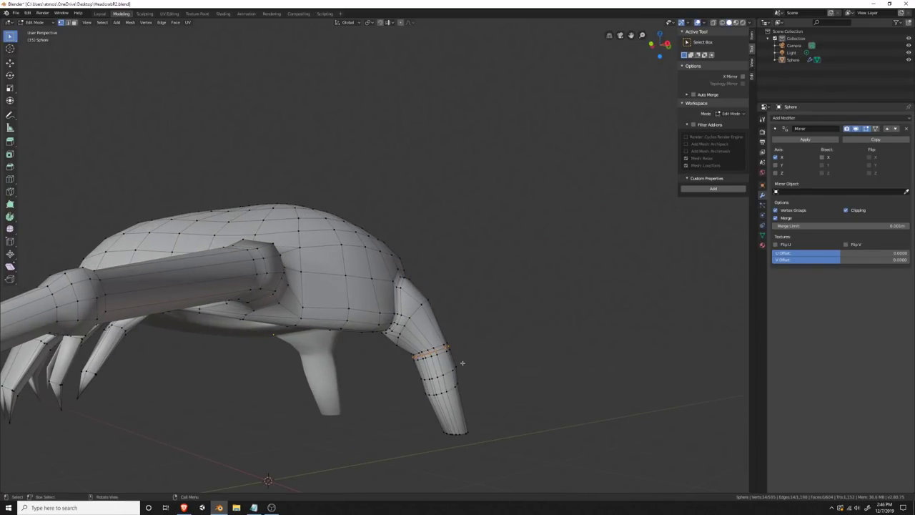
{"action": "key", "text": "s"}
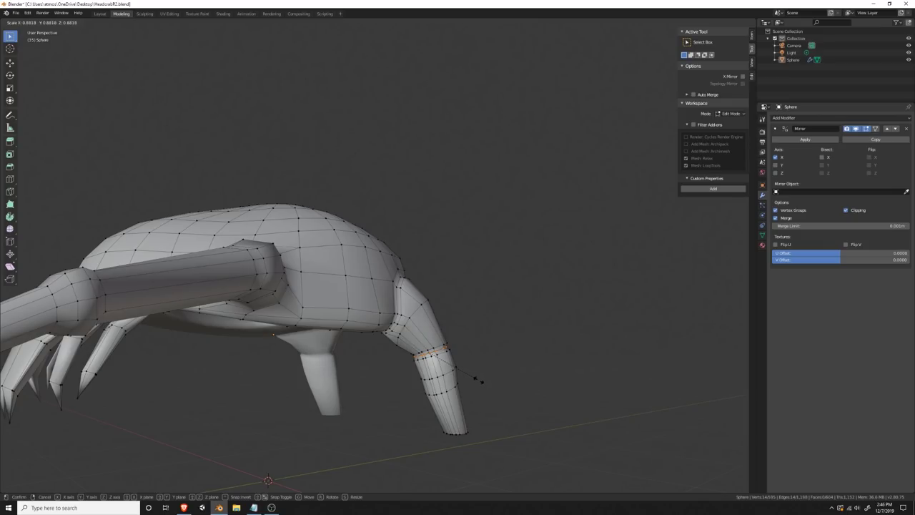
{"action": "left_click", "coordinate": [479, 380]}
Step: Scale the two edge loops below the rear leg's middle crease and adjust the lower leg's shape
{"action": "middle_click_drag", "start_coordinate": [523, 373], "coordinate": [450, 372]}
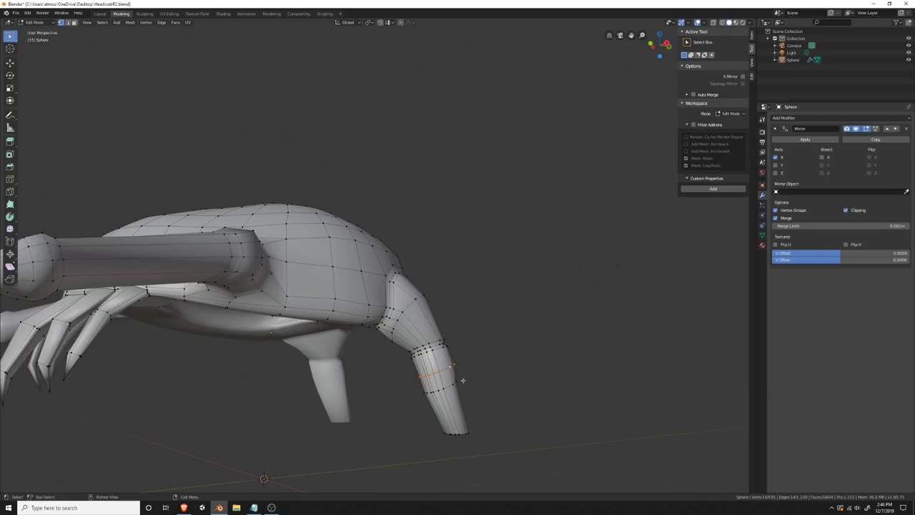
{"action": "key", "text": "s"}
{"action": "left_click", "coordinate": [453, 393]}
{"action": "key", "text": "s"}
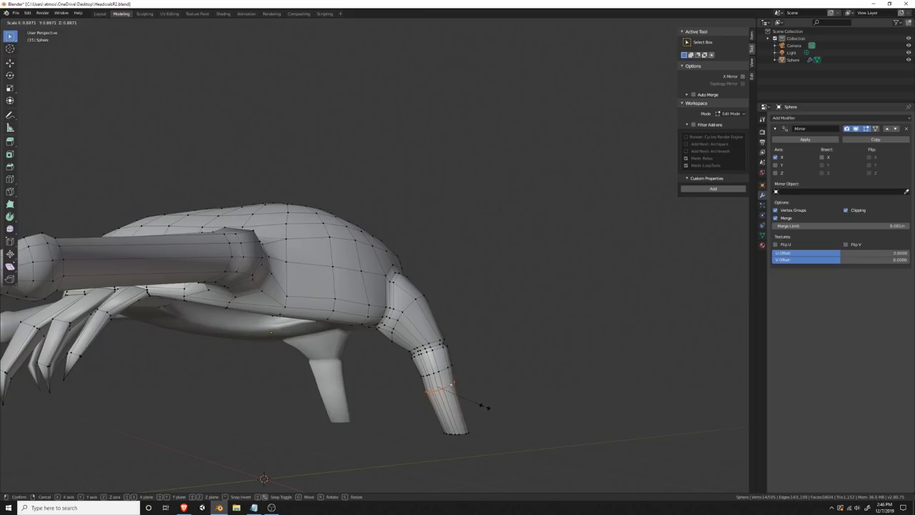
{"action": "left_click", "coordinate": [482, 407]}
{"action": "middle_click_drag", "start_coordinate": [501, 402], "coordinate": [361, 300]}
{"action": "key", "text": "g"}
{"action": "left_click", "coordinate": [483, 415]}
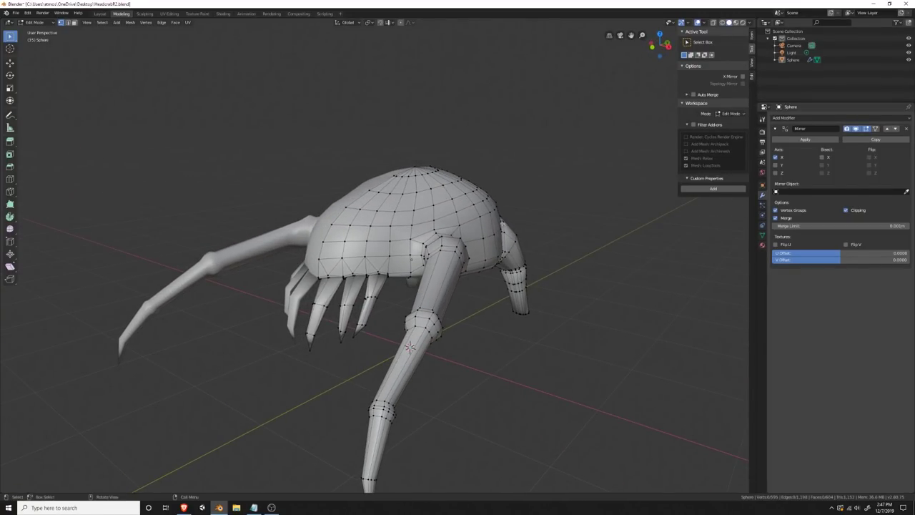
Step: Try adding single edge loops to the front leg's upper segment and undo them
{"action": "middle_click_drag", "start_coordinate": [543, 217], "coordinate": [438, 228]}
{"action": "middle_click_drag", "start_coordinate": [278, 267], "coordinate": [410, 325]}
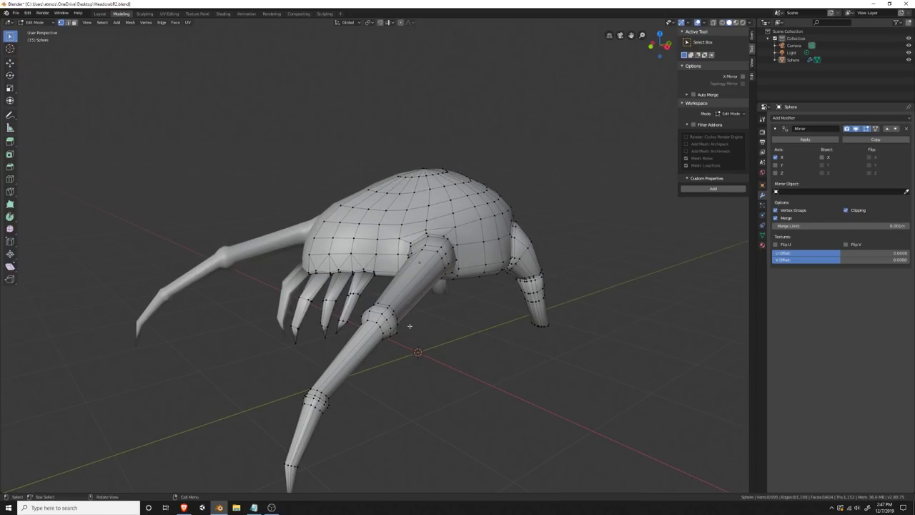
{"action": "left_click", "coordinate": [409, 296]}
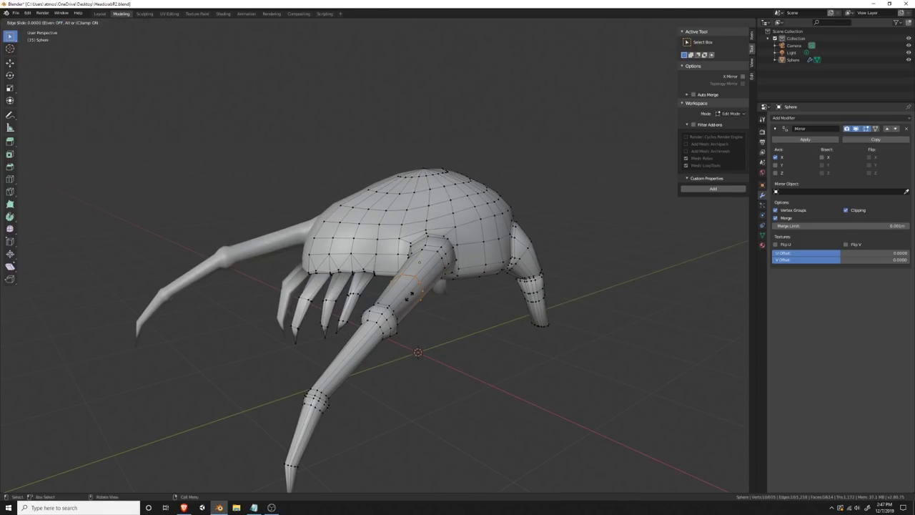
{"action": "left_click", "coordinate": [418, 287]}
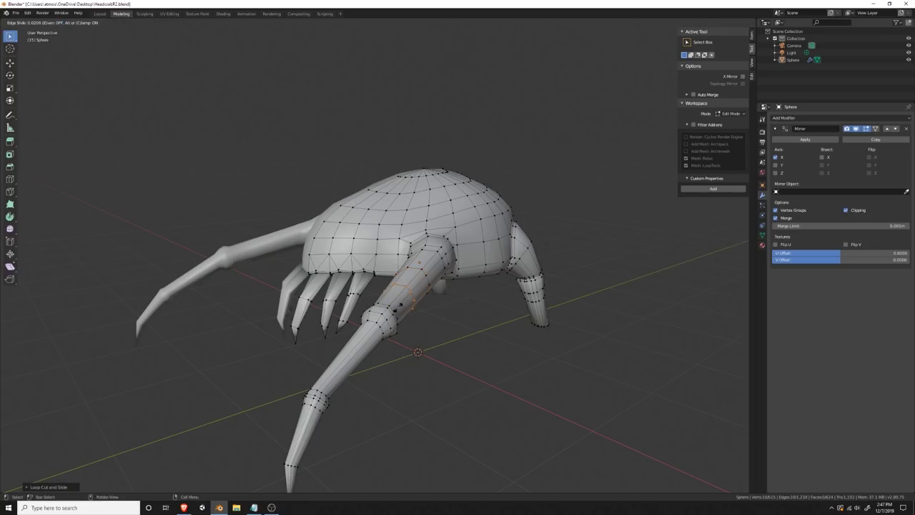
{"action": "middle_click_drag", "start_coordinate": [399, 305], "coordinate": [352, 340]}
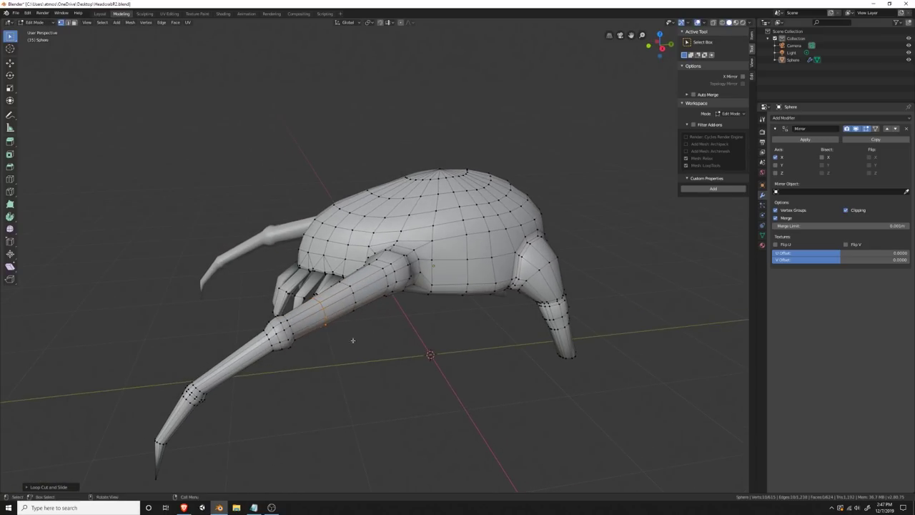
{"action": "left_click", "coordinate": [361, 296]}
{"action": "left_click", "coordinate": [367, 296]}
{"action": "left_click", "coordinate": [343, 306]}
{"action": "left_click", "coordinate": [344, 315]}
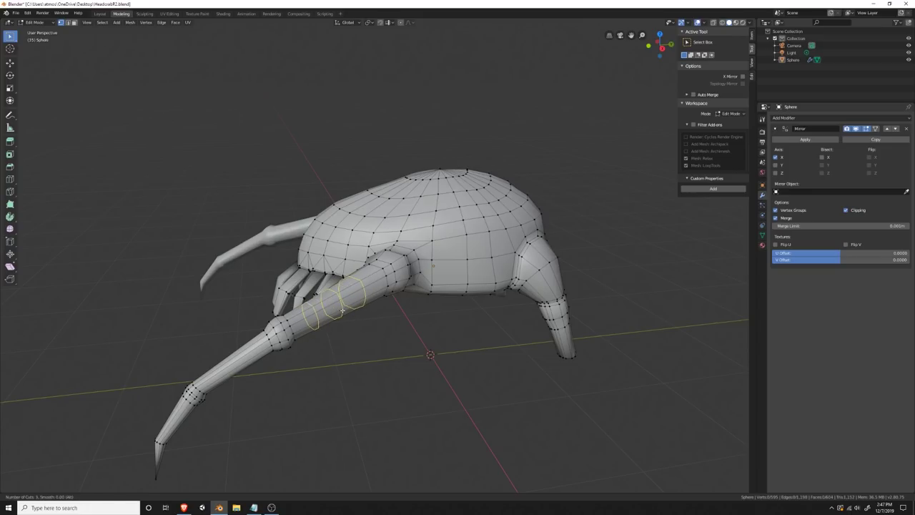
Step: Cut three evenly spaced edge loops into the front leg's upper segment between the body and the first joint
{"action": "left_click", "coordinate": [342, 310]}
{"action": "left_click", "coordinate": [326, 333]}
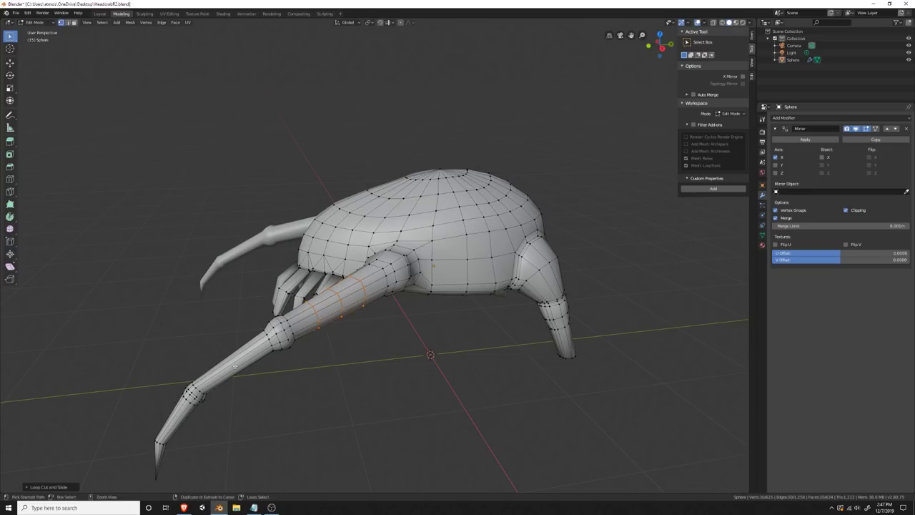
Step: Try cutting three edge loops into the front leg's middle segment and one into its lower segment, and undo them
{"action": "key", "text": "ctrl+r"}
{"action": "left_click", "coordinate": [235, 366]}
{"action": "key", "text": "Escape"}
{"action": "key", "text": "ctrl+z"}
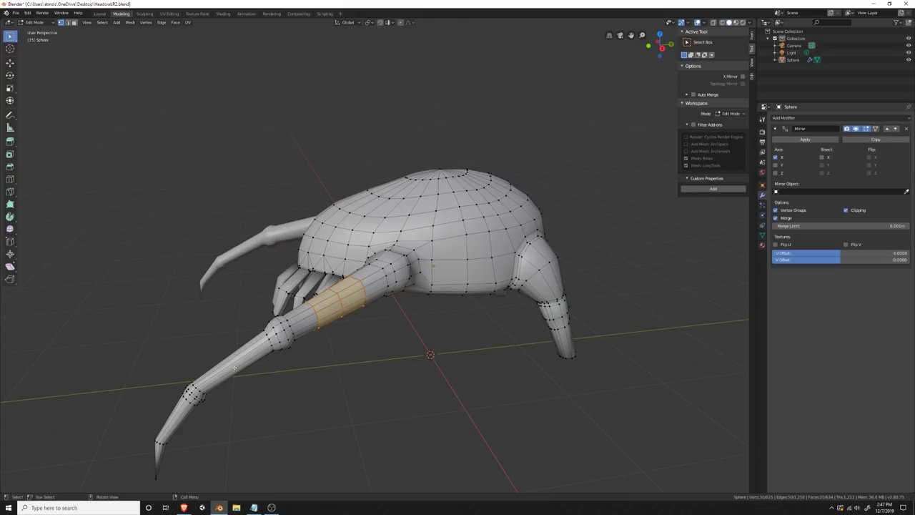
{"action": "left_click", "coordinate": [235, 368]}
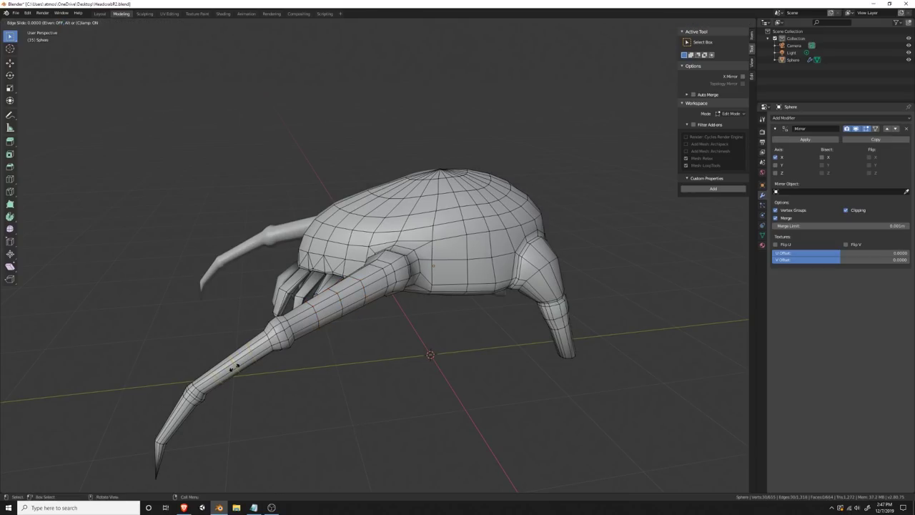
{"action": "right_click", "coordinate": [237, 367]}
{"action": "scroll", "coordinate": [236, 367], "scroll_direction": "down", "scroll_amount": 1}
{"action": "left_click", "coordinate": [219, 385]}
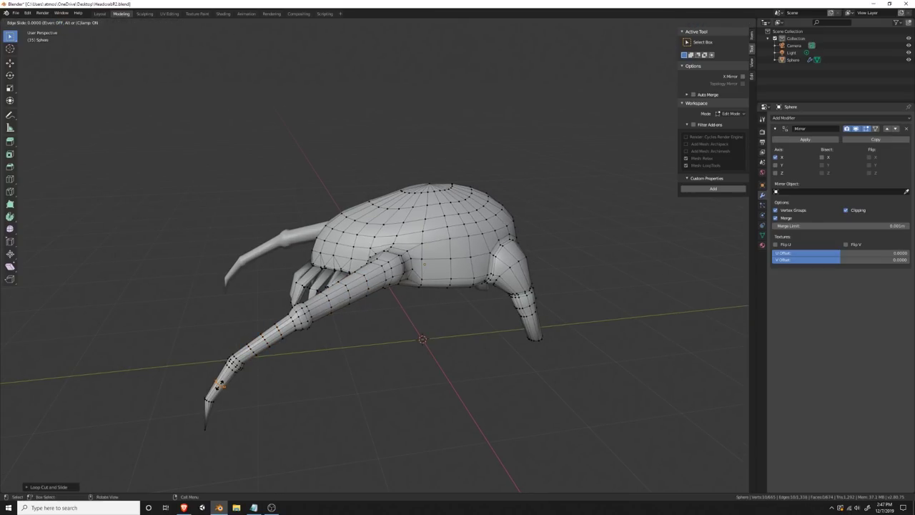
{"action": "right_click", "coordinate": [220, 385]}
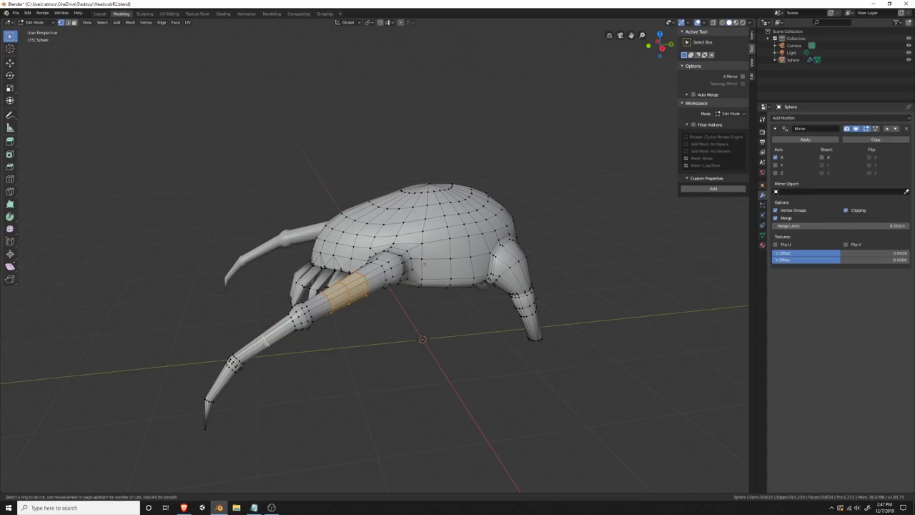
{"action": "right_click", "coordinate": [265, 343]}
{"action": "key", "text": "ctrl+z"}
Step: Cut two edge loops into the front leg's middle segment and one centered loop into the segment below it
{"action": "left_click", "coordinate": [266, 343]}
{"action": "right_click", "coordinate": [230, 389]}
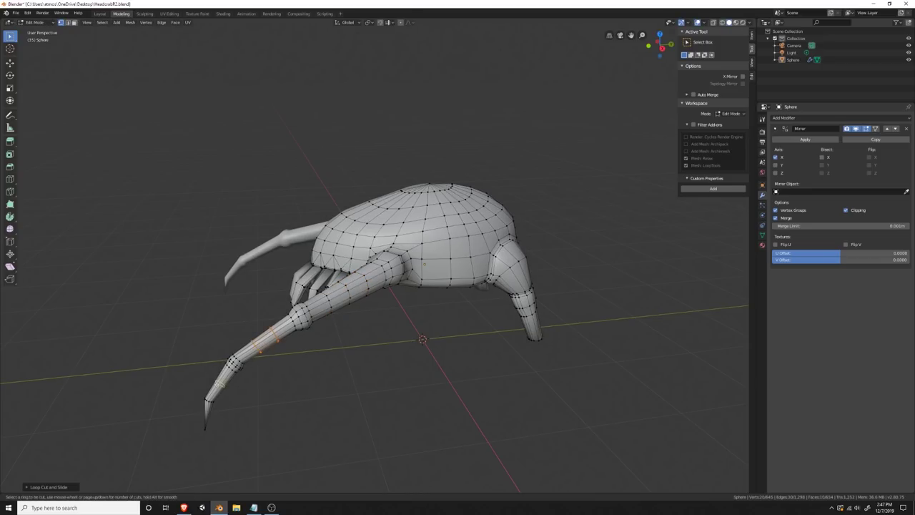
{"action": "left_click", "coordinate": [220, 384]}
{"action": "right_click", "coordinate": [257, 393]}
{"action": "left_click", "coordinate": [248, 416]}
Step: Add a centered edge loop to the rear leg's upper part and another to the section near its foot
{"action": "middle_click_drag", "start_coordinate": [248, 416], "coordinate": [225, 388]}
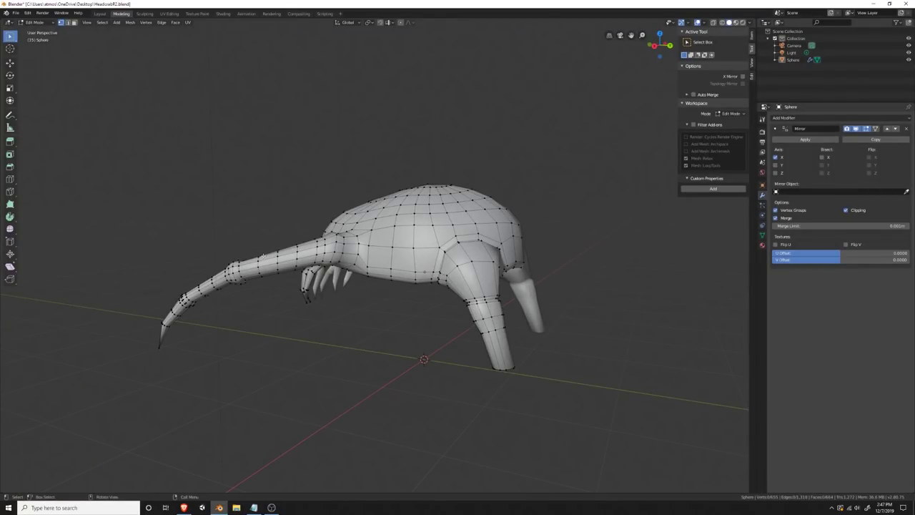
{"action": "middle_click_drag", "start_coordinate": [263, 254], "coordinate": [434, 330]}
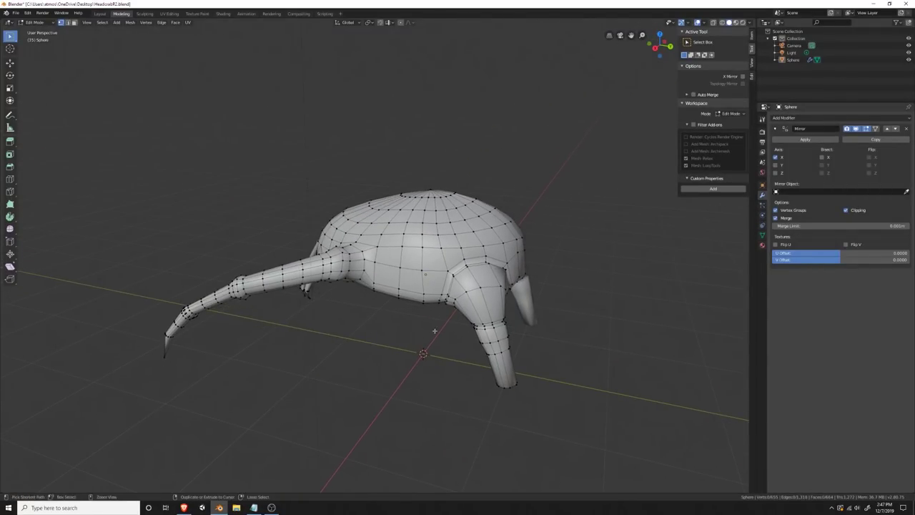
{"action": "left_click", "coordinate": [490, 307]}
{"action": "right_click", "coordinate": [487, 291]}
{"action": "middle_click_drag", "start_coordinate": [487, 282], "coordinate": [262, 359]}
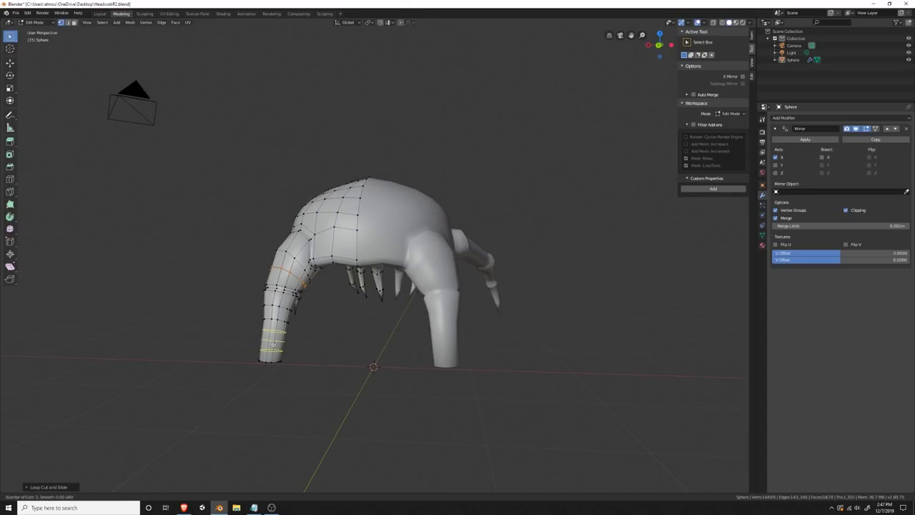
{"action": "left_click", "coordinate": [272, 344]}
{"action": "right_click", "coordinate": [307, 346]}
Step: Add two single edge loops to the frontmost mouth claw, one near its base and one further down
{"action": "middle_click_drag", "start_coordinate": [333, 346], "coordinate": [368, 280]}
{"action": "key", "text": "2"}
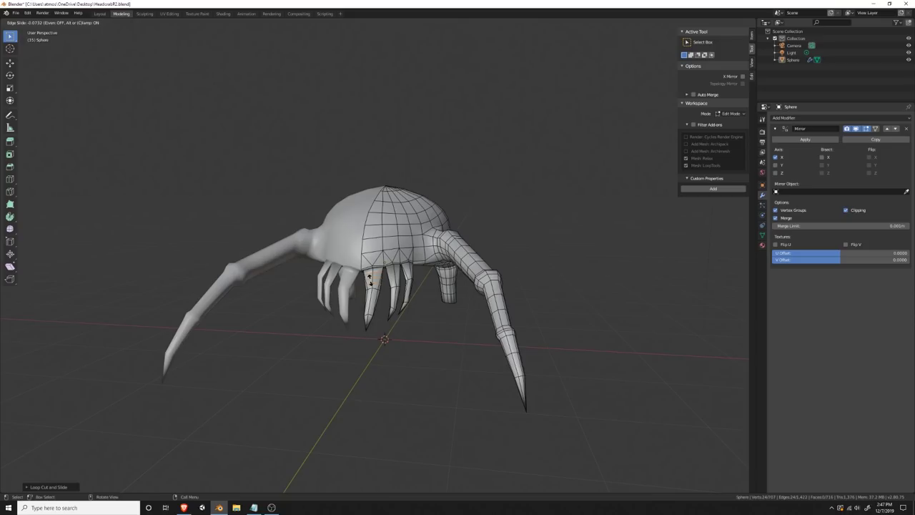
{"action": "left_click", "coordinate": [369, 277]}
{"action": "left_click", "coordinate": [373, 280]}
{"action": "left_click", "coordinate": [373, 279]}
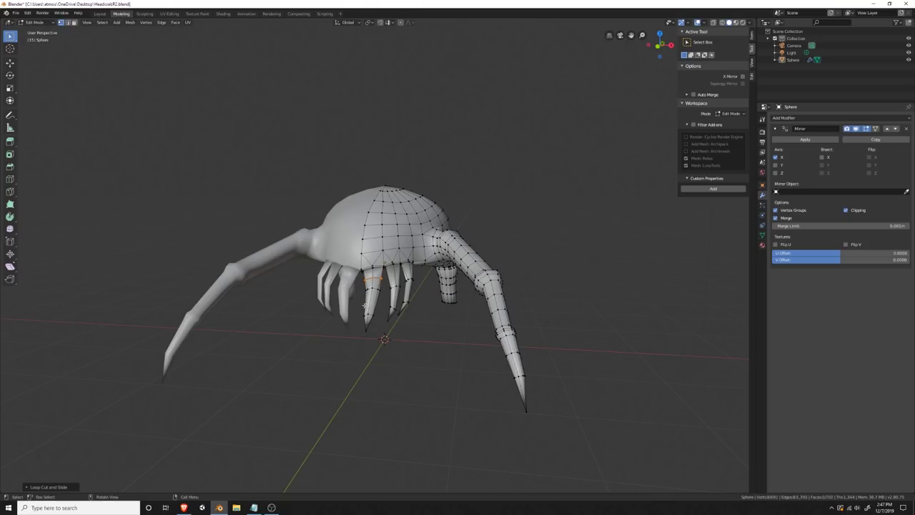
{"action": "key", "text": "ctrl+r"}
{"action": "left_click", "coordinate": [371, 302]}
{"action": "left_click", "coordinate": [373, 302]}
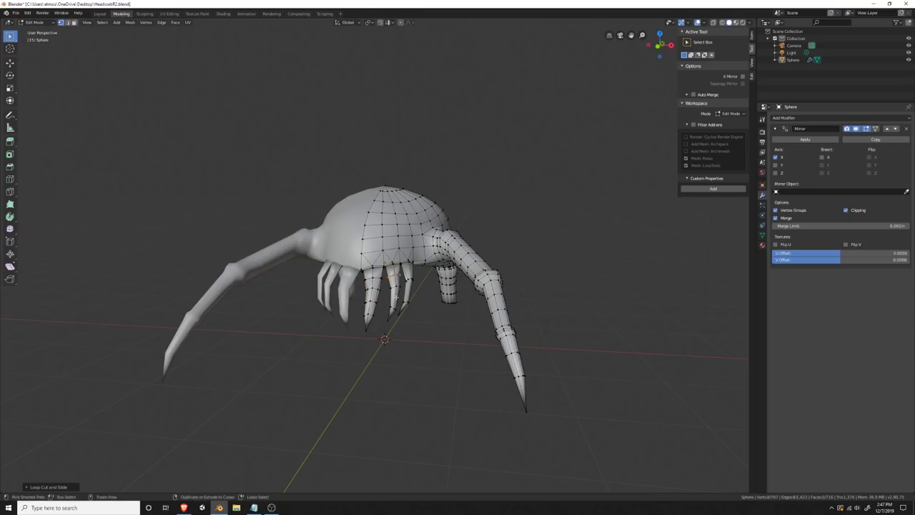
Step: Add matching upper and lower edge loops to the other two mouth claws
{"action": "key", "text": "ctrl+r"}
{"action": "left_click", "coordinate": [395, 297]}
{"action": "left_click", "coordinate": [395, 297]}
{"action": "left_click", "coordinate": [405, 273]}
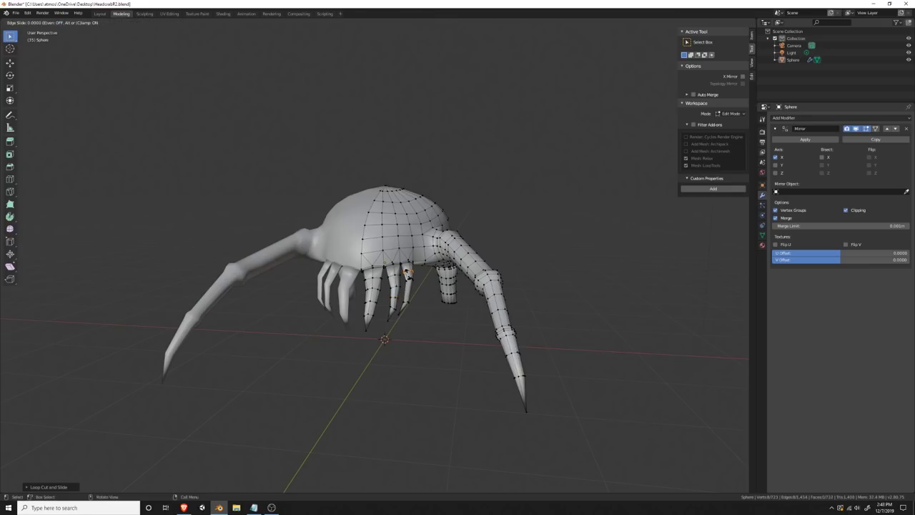
{"action": "left_click", "coordinate": [410, 282]}
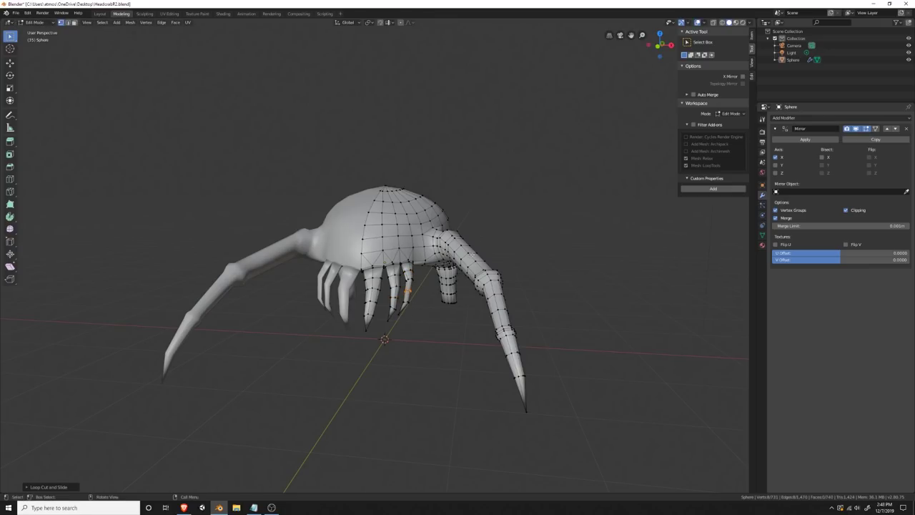
Step: Switch to the Layout workspace and review the whole headcrab in Object Mode
{"action": "middle_click_drag", "start_coordinate": [472, 254], "coordinate": [357, 358]}
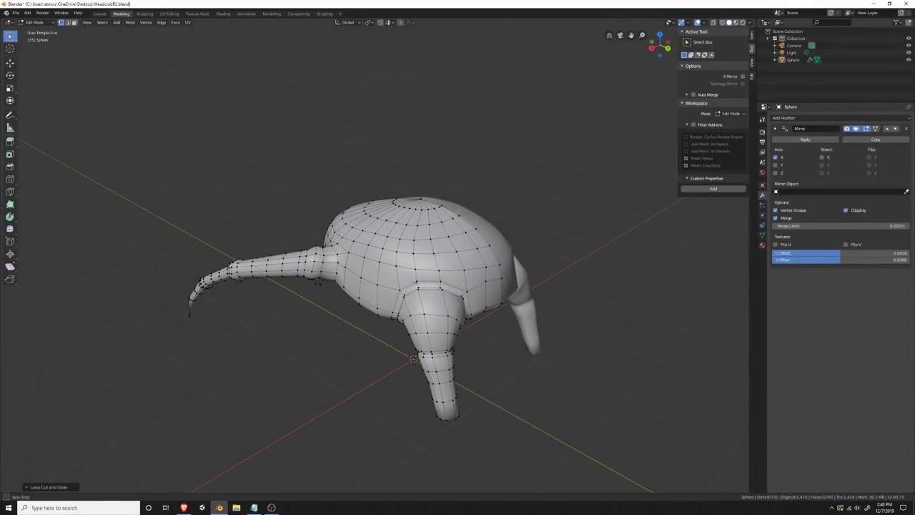
{"action": "middle_click_drag", "start_coordinate": [342, 233], "coordinate": [443, 227]}
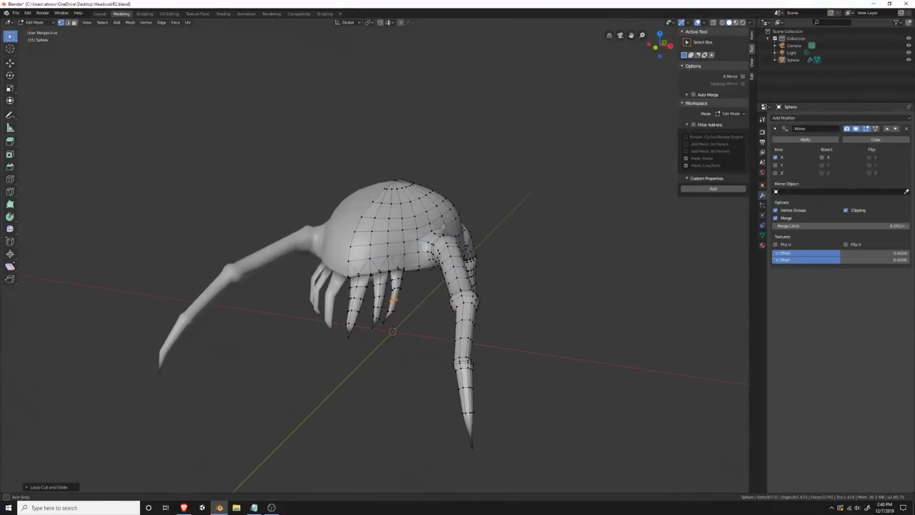
{"action": "left_click", "coordinate": [100, 14]}
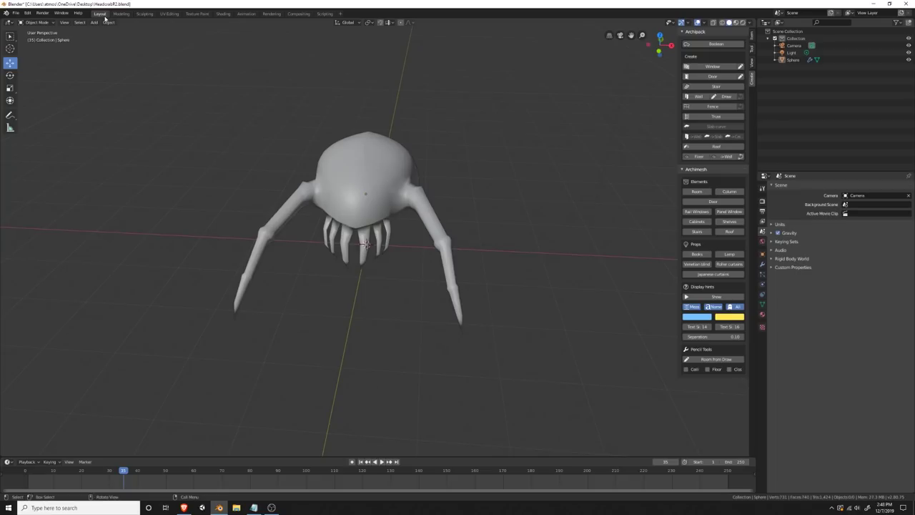
{"action": "middle_click_drag", "start_coordinate": [436, 266], "coordinate": [643, 250]}
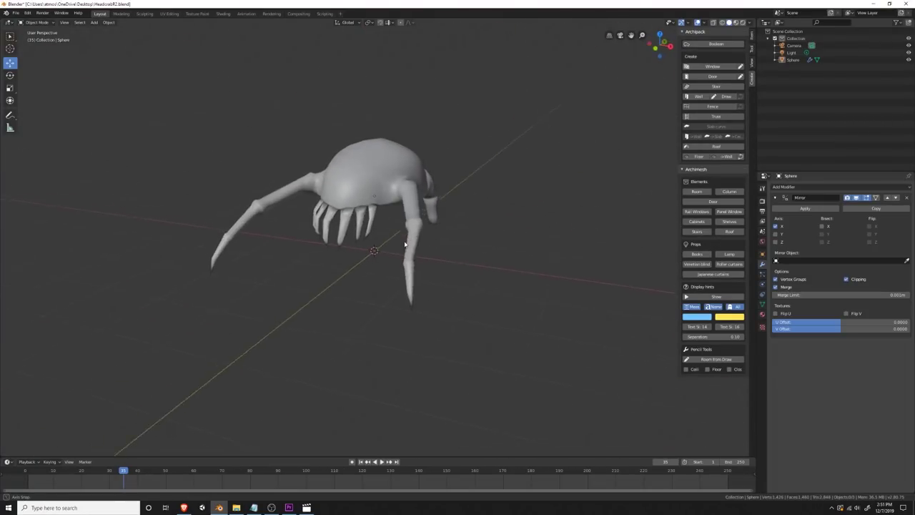
{"action": "middle_click_drag", "start_coordinate": [404, 244], "coordinate": [374, 243]}
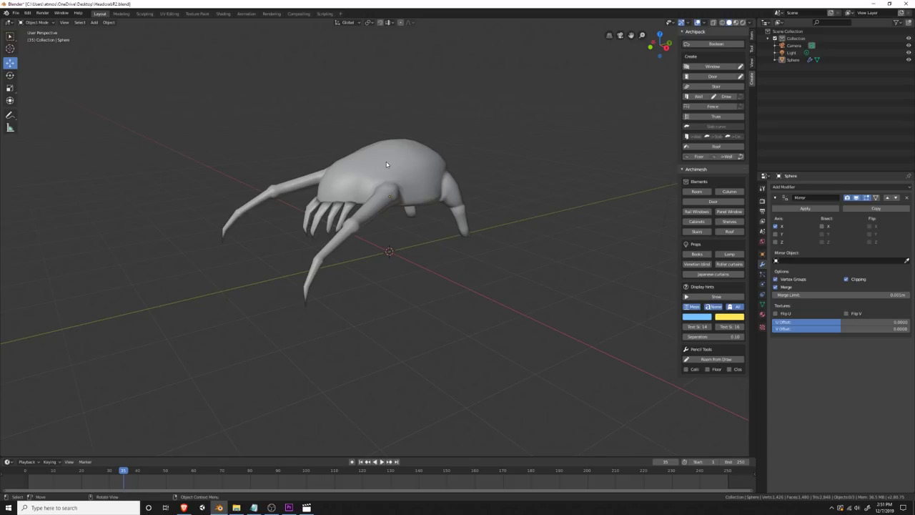
Step: Select the headcrab and add a Subdivision Surface modifier to it
{"action": "left_click", "coordinate": [386, 161]}
{"action": "middle_click_drag", "start_coordinate": [386, 161], "coordinate": [484, 219]}
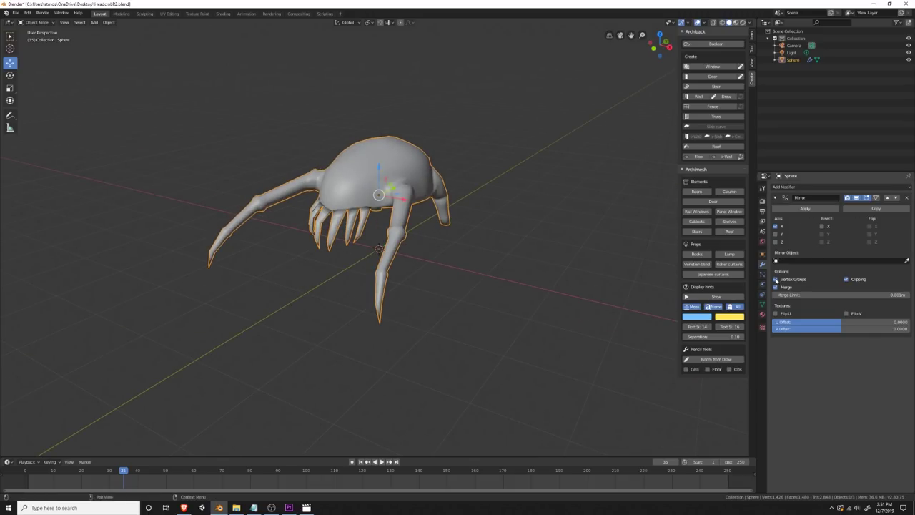
{"action": "left_click", "coordinate": [806, 187]}
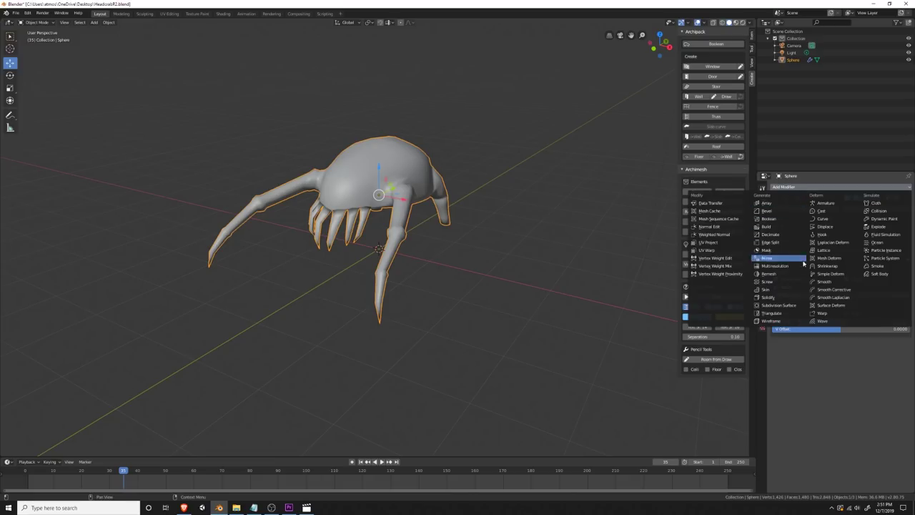
{"action": "left_click", "coordinate": [798, 306]}
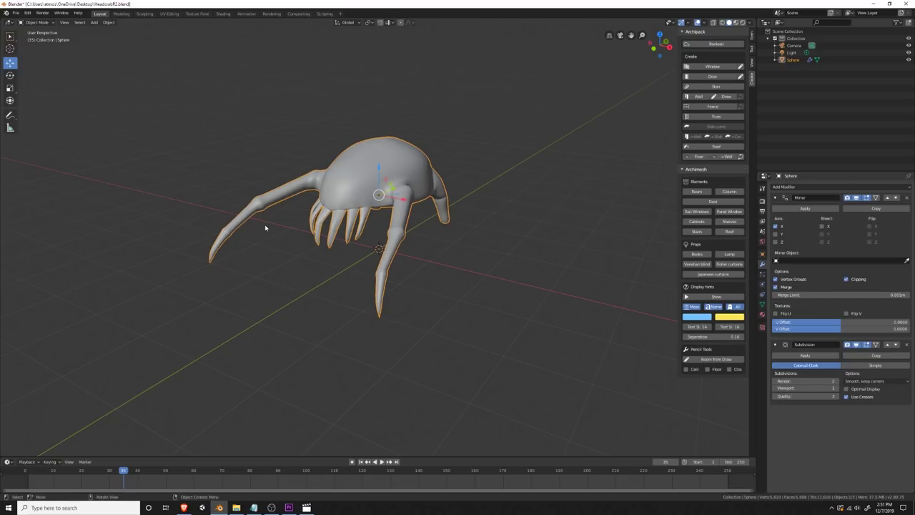
Step: Examine the subdivided headcrab's mouth claws, legs and body up close and from several angles
{"action": "middle_click_drag", "start_coordinate": [265, 227], "coordinate": [246, 235]}
{"action": "scroll", "coordinate": [225, 224], "scroll_direction": "up", "scroll_amount": 4}
{"action": "scroll", "coordinate": [270, 208], "scroll_direction": "down", "scroll_amount": 5}
{"action": "scroll", "coordinate": [246, 234], "scroll_direction": "up", "scroll_amount": 2}
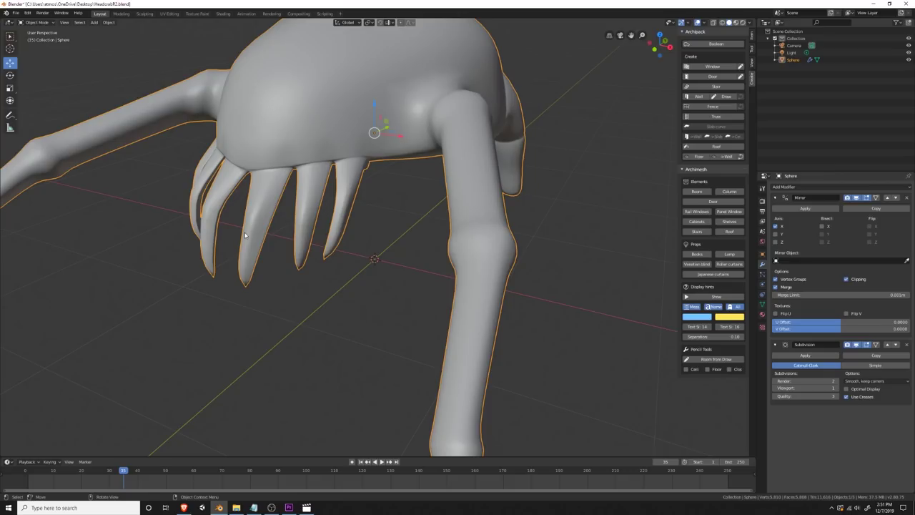
{"action": "scroll", "coordinate": [240, 232], "scroll_direction": "down", "scroll_amount": 4}
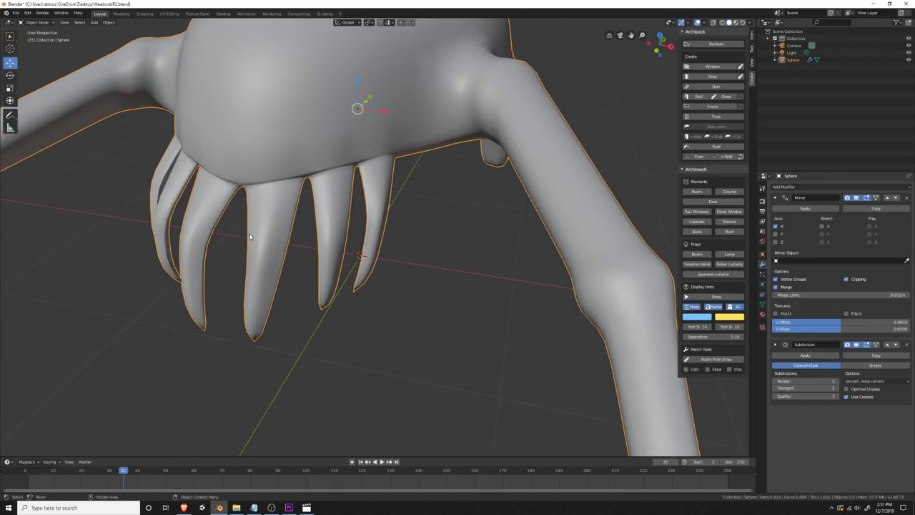
{"action": "middle_click_drag", "start_coordinate": [245, 235], "coordinate": [283, 240]}
{"action": "scroll", "coordinate": [292, 286], "scroll_direction": "up", "scroll_amount": 7}
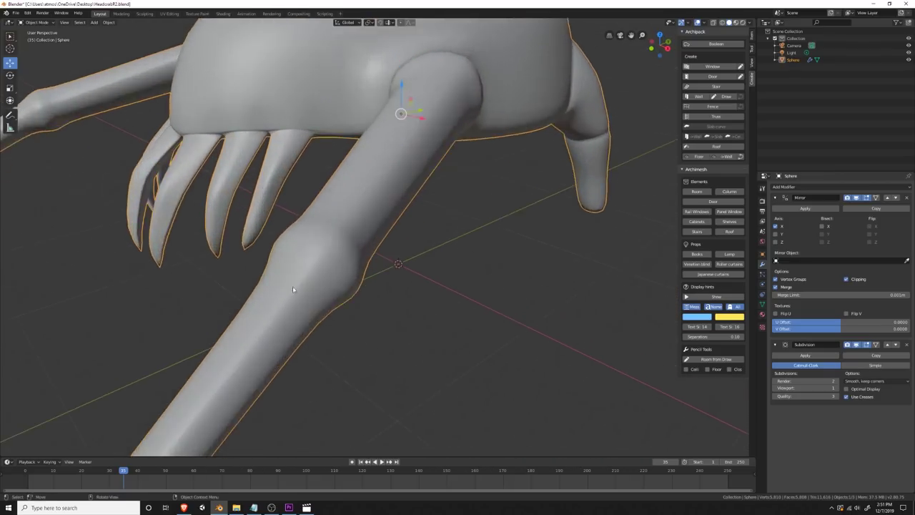
{"action": "scroll", "coordinate": [401, 284], "scroll_direction": "down", "scroll_amount": 6}
{"action": "scroll", "coordinate": [401, 286], "scroll_direction": "down", "scroll_amount": 1}
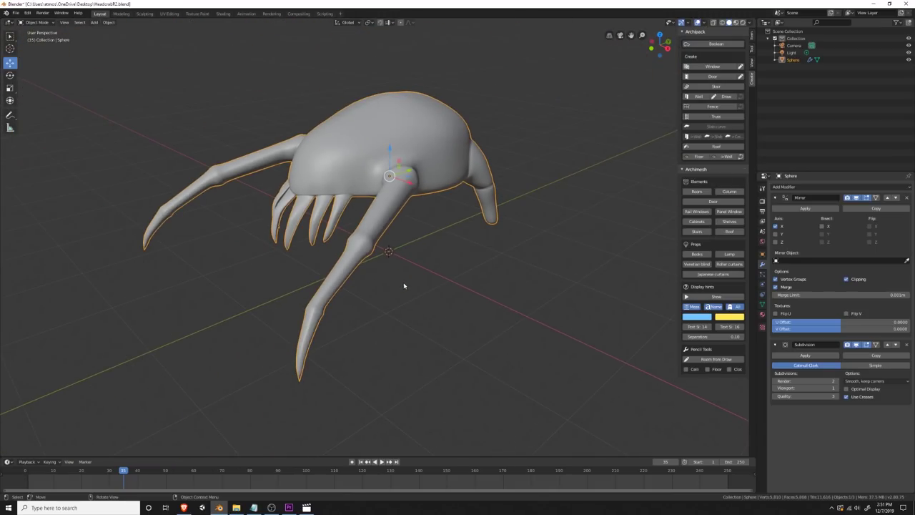
{"action": "left_click_drag", "start_coordinate": [405, 286], "coordinate": [410, 284]}
{"action": "middle_click_drag", "start_coordinate": [357, 277], "coordinate": [310, 288]}
{"action": "scroll", "coordinate": [284, 226], "scroll_direction": "down", "scroll_amount": 3}
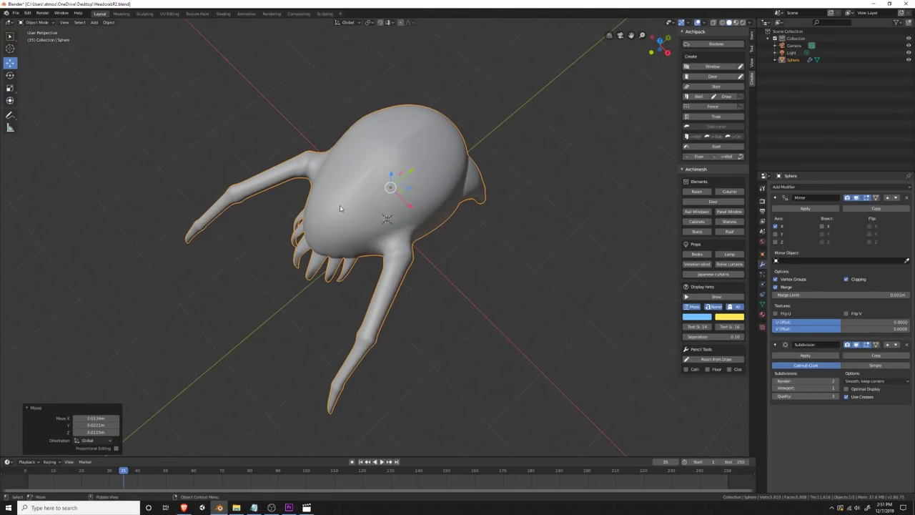
{"action": "scroll", "coordinate": [450, 120], "scroll_direction": "up", "scroll_amount": 1}
{"action": "middle_click_drag", "start_coordinate": [449, 120], "coordinate": [520, 170]}
{"action": "scroll", "coordinate": [388, 141], "scroll_direction": "up", "scroll_amount": 2}
{"action": "scroll", "coordinate": [386, 154], "scroll_direction": "down", "scroll_amount": 3}
{"action": "scroll", "coordinate": [392, 149], "scroll_direction": "up", "scroll_amount": 3}
{"action": "scroll", "coordinate": [443, 216], "scroll_direction": "down", "scroll_amount": 4}
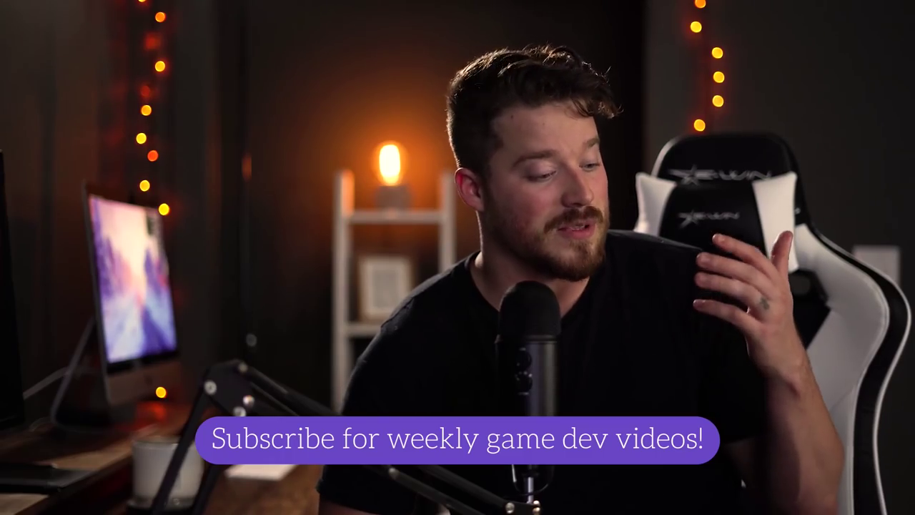